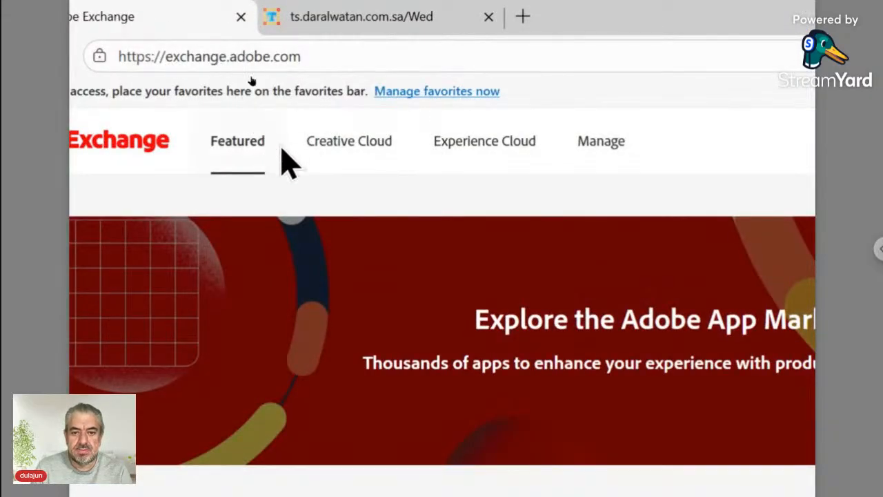
Search the Creative Cloud plugins on Adobe Exchange for TreeShade and open its listing
left_click(365, 152)
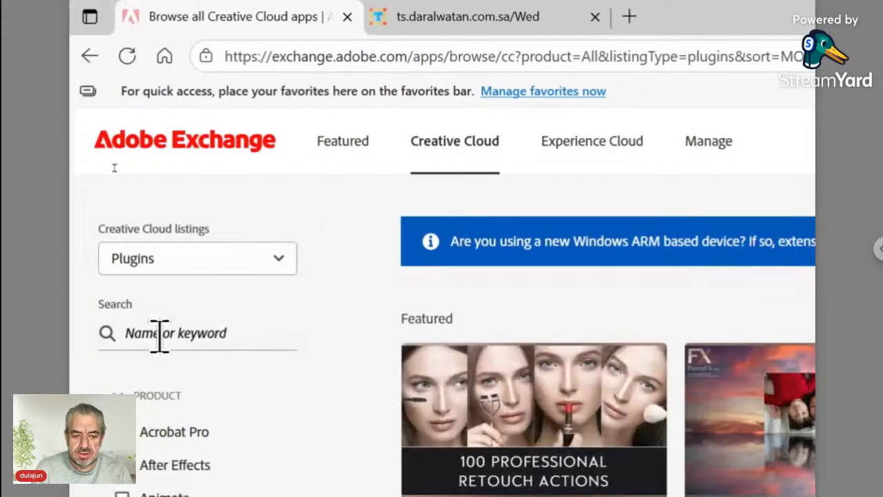
left_click(159, 334)
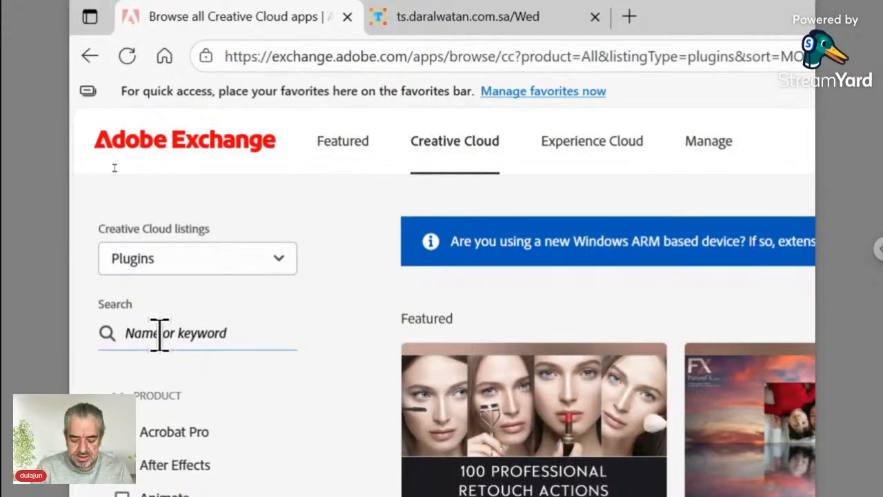
type("Tree")
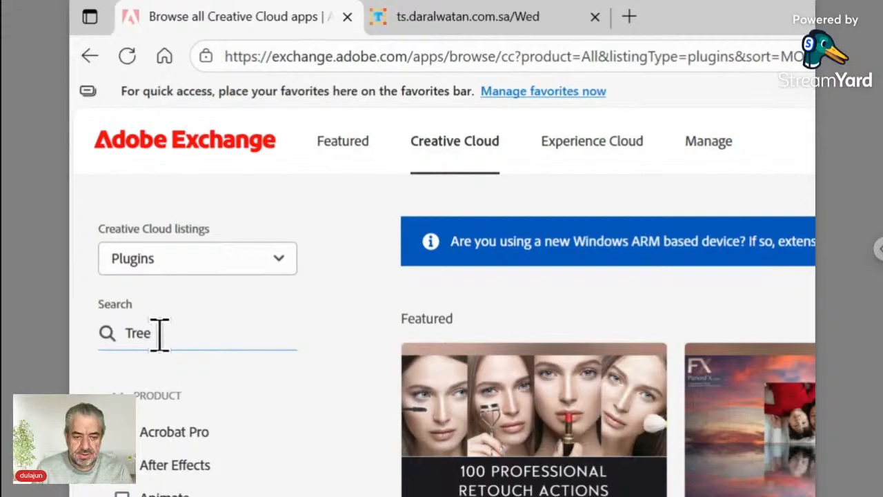
key("Return")
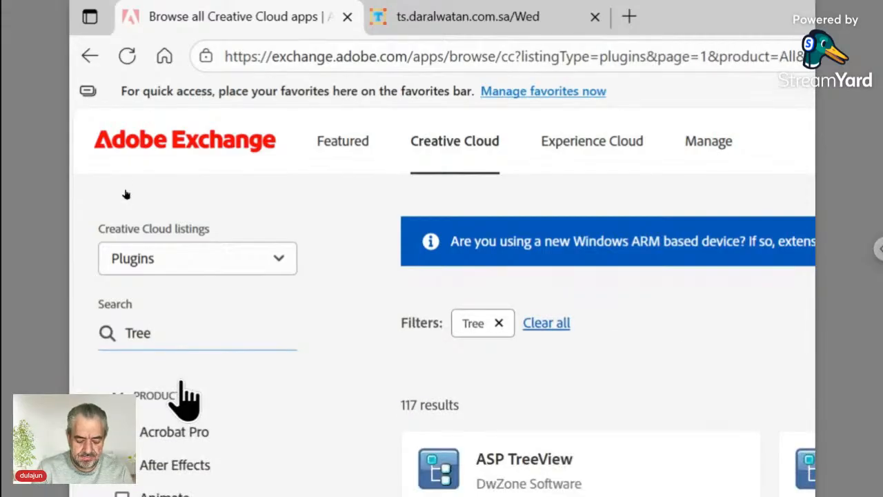
type("Shade")
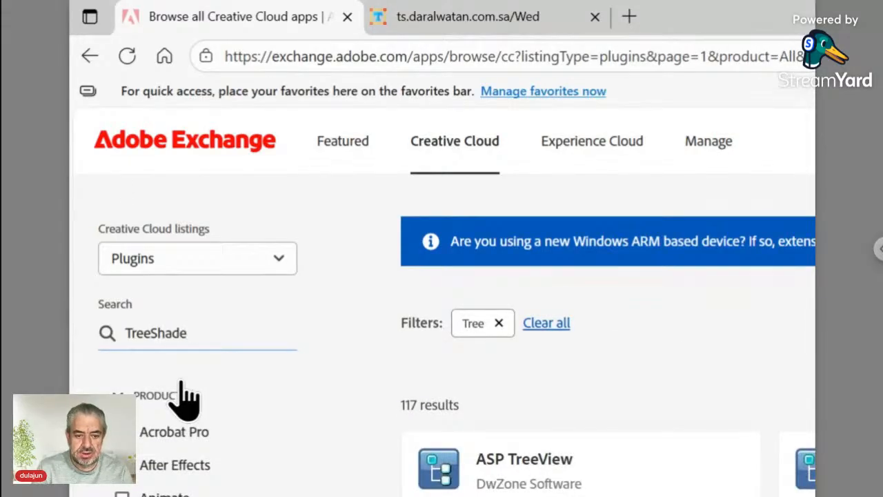
key("Return")
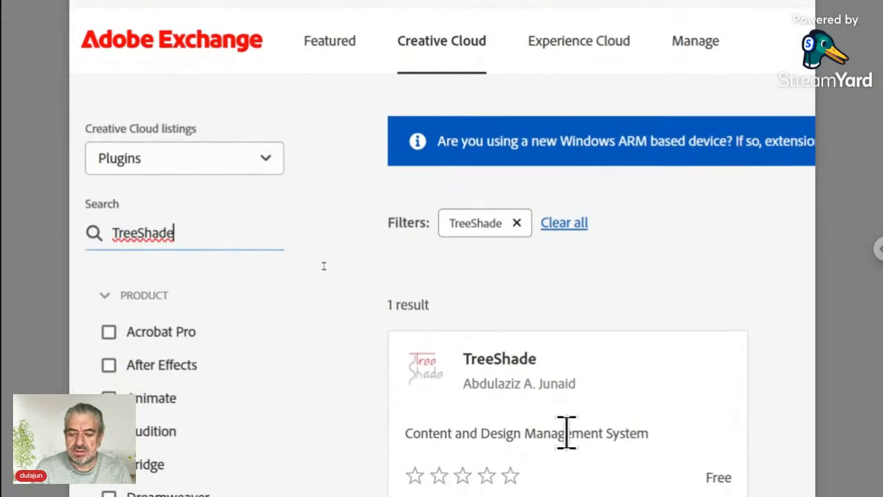
left_click(512, 366)
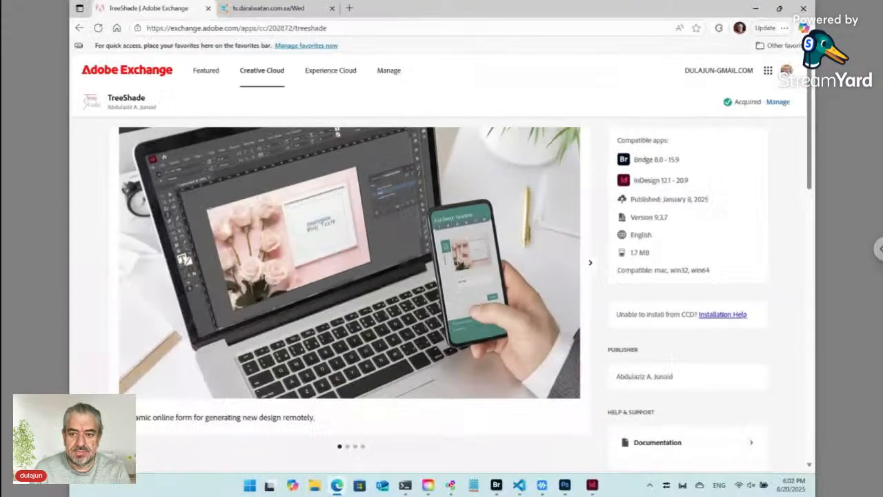
Switch to Adobe Bridge and look through the commands offered by the Tree Shade plugin
left_click(508, 485)
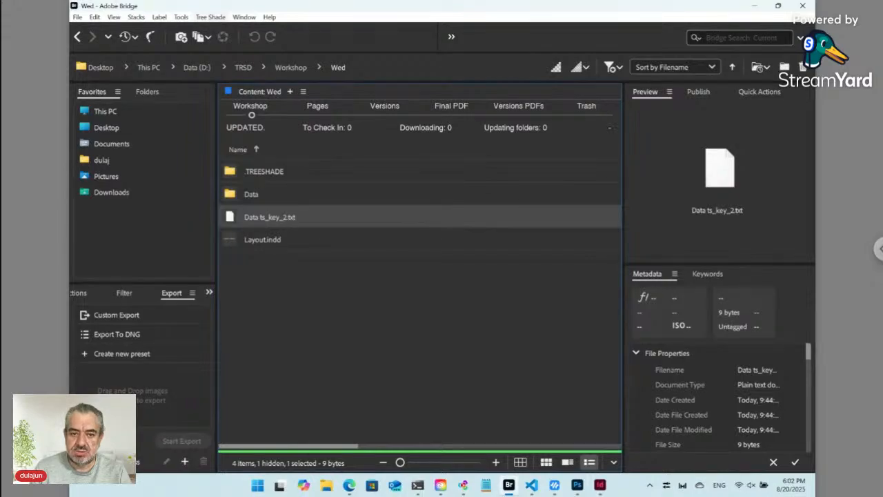
left_click(211, 16)
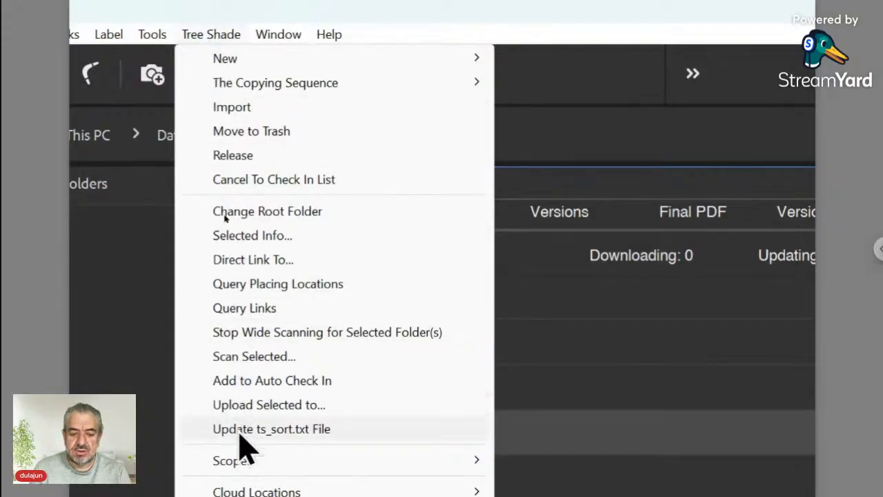
left_click(225, 37)
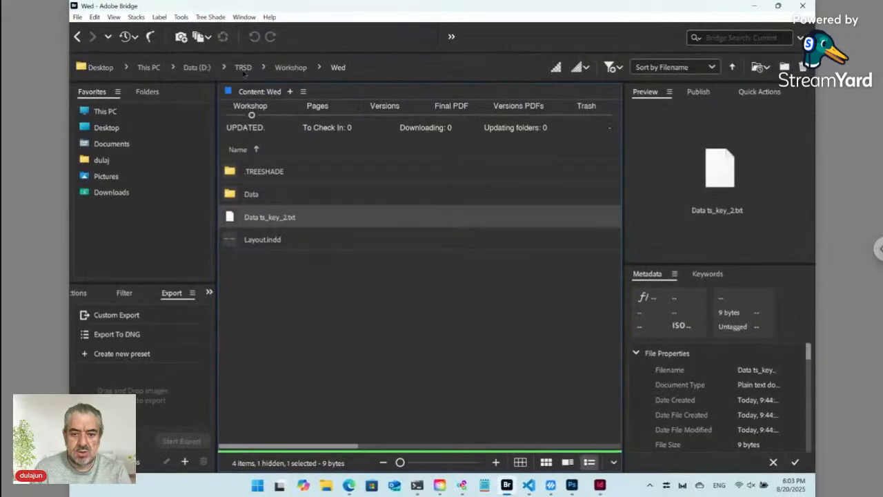
Switch to InDesign and look through the Tree Shade and Live Snippets commands
left_click(600, 486)
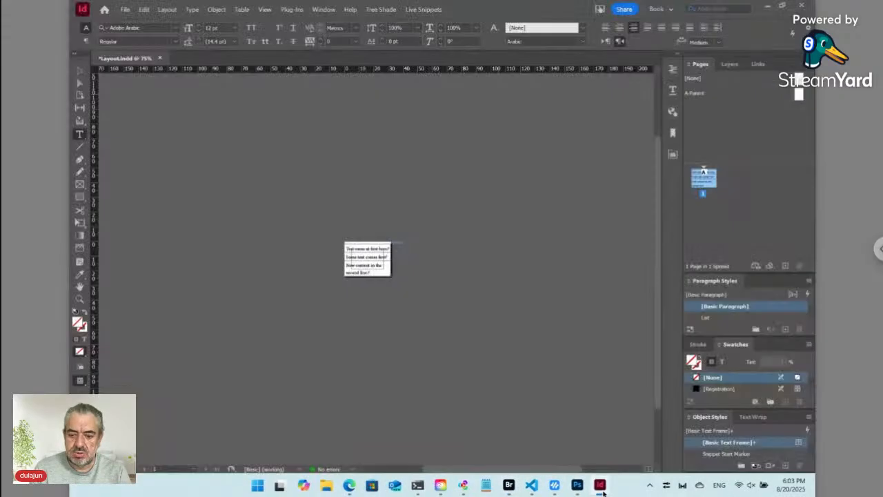
left_click(384, 11)
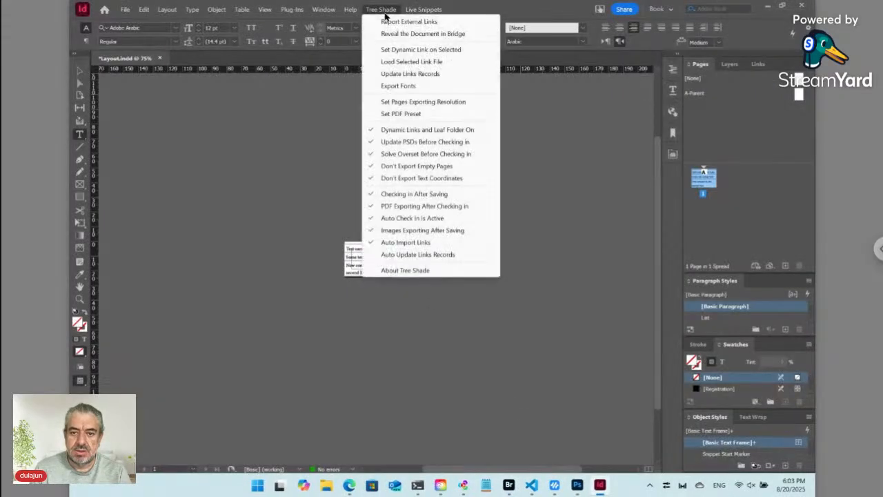
mouse_move(441, 13)
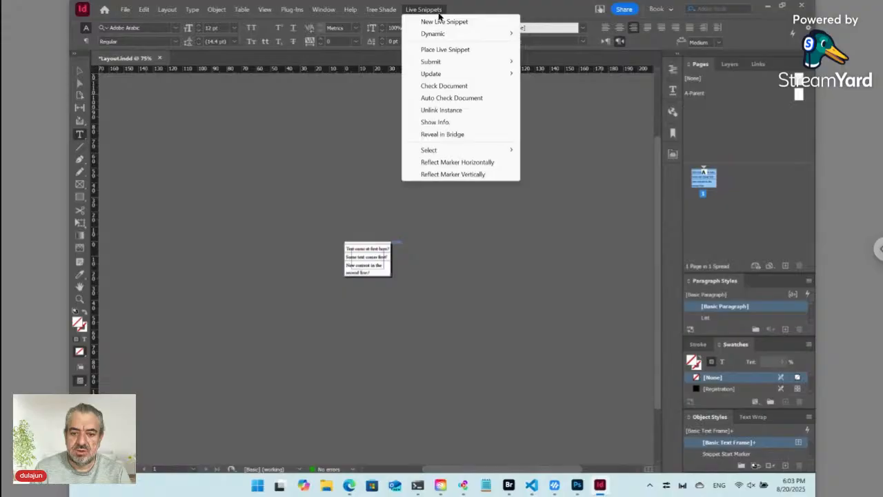
left_click(439, 11)
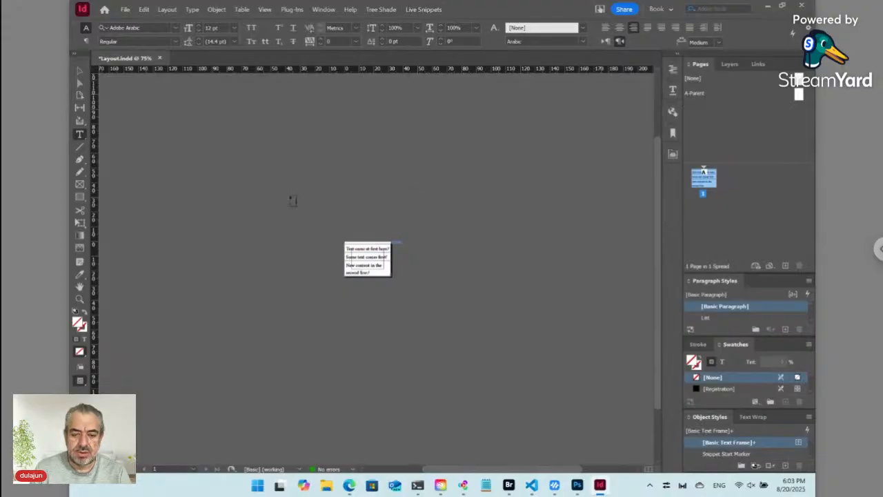
Select the Data/List snippet marker frame beside the table in Layout.indd with the Selection tool
left_click(360, 247)
key("ctrl+0")
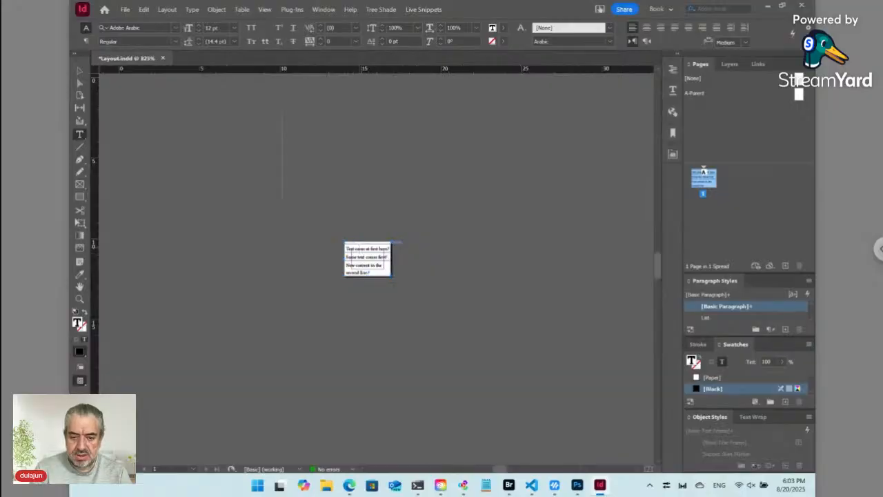
key("ctrl+minus")
key("ctrl+minus")
key("ctrl+minus")
key("ctrl+minus")
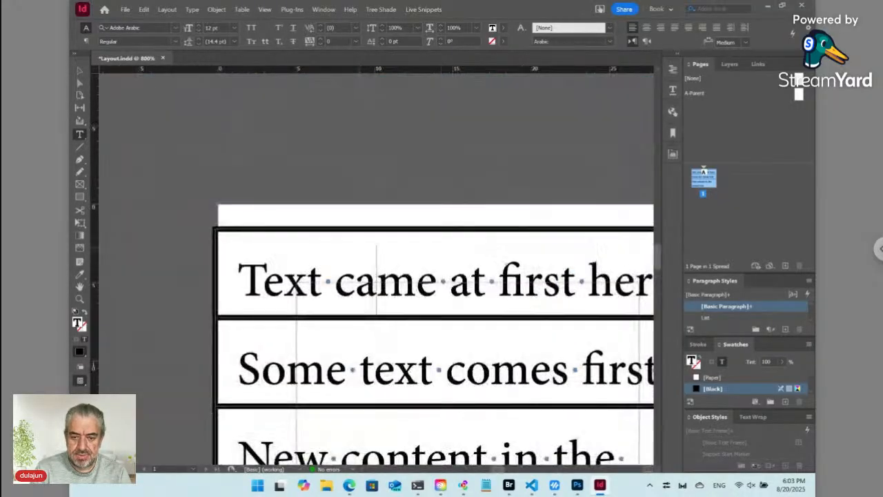
key("ctrl+shift+a")
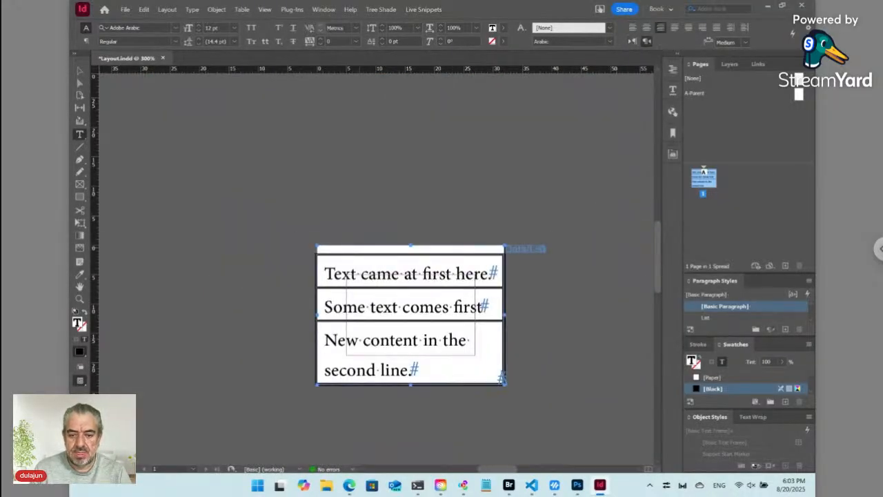
left_click(79, 70)
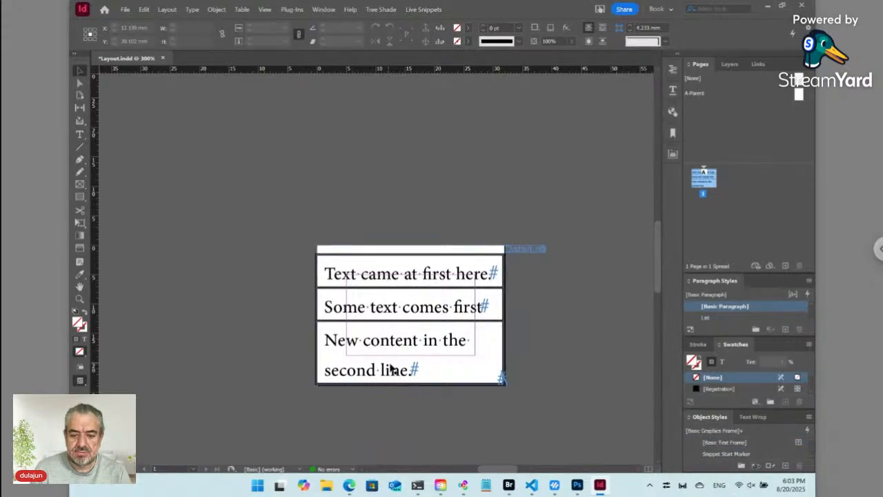
left_click(424, 276)
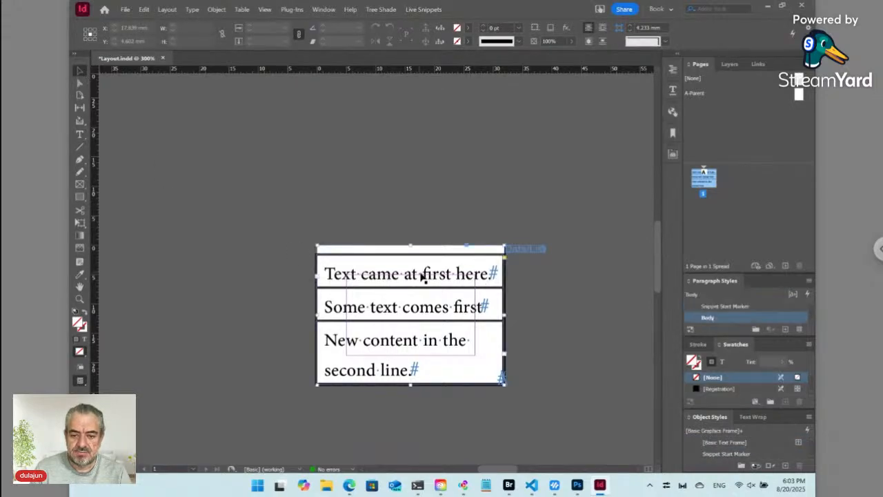
left_click(530, 249)
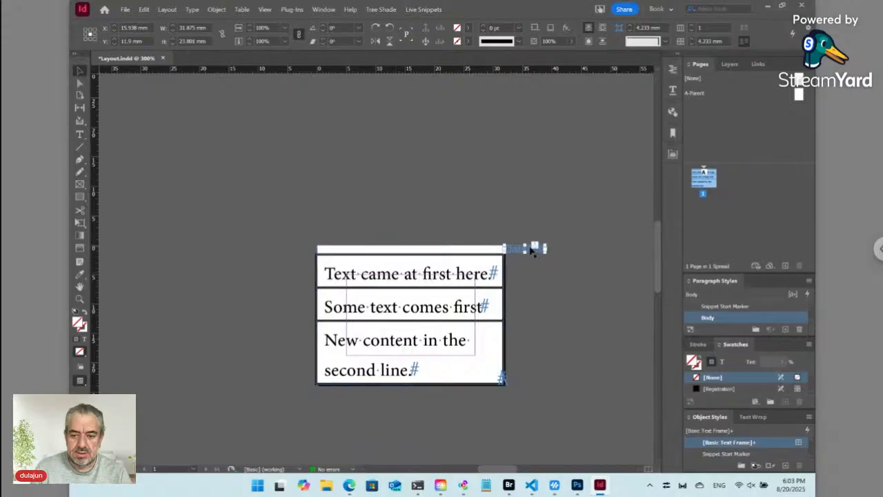
Reveal the selected live snippet in Bridge and open List.txt for editing, declining to open its paired folder
left_click(424, 10)
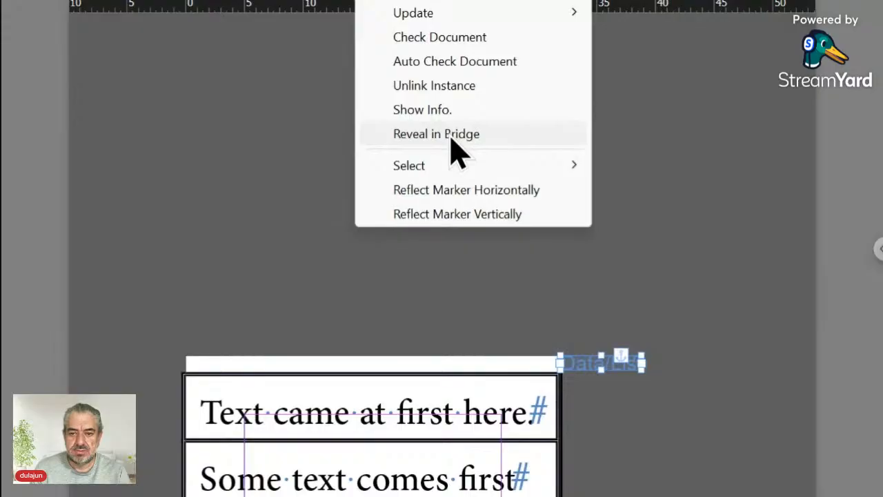
left_click(452, 135)
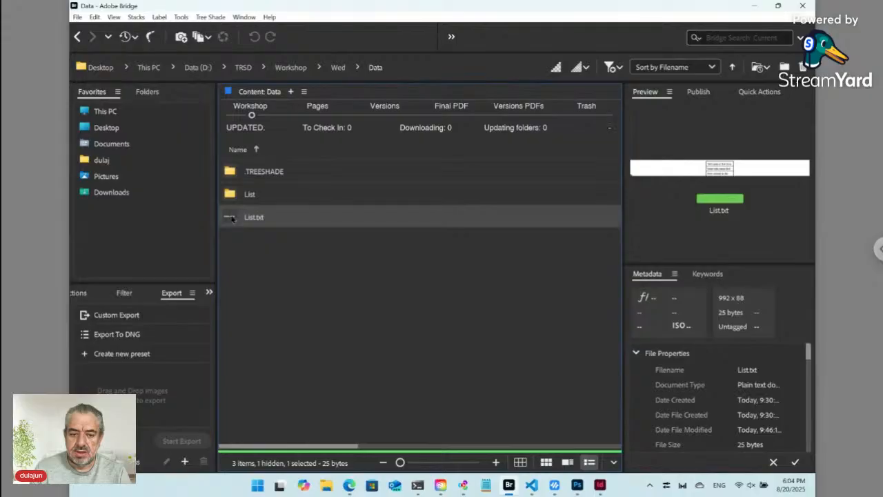
double_click(233, 218)
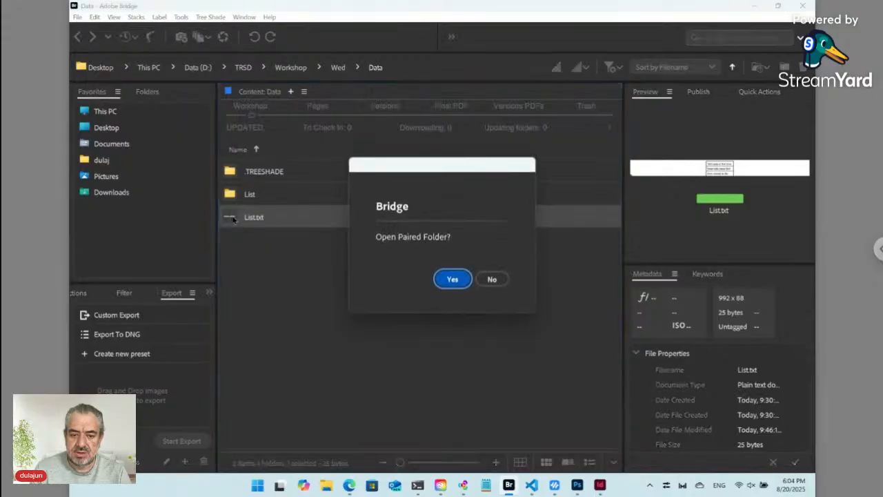
left_click(490, 278)
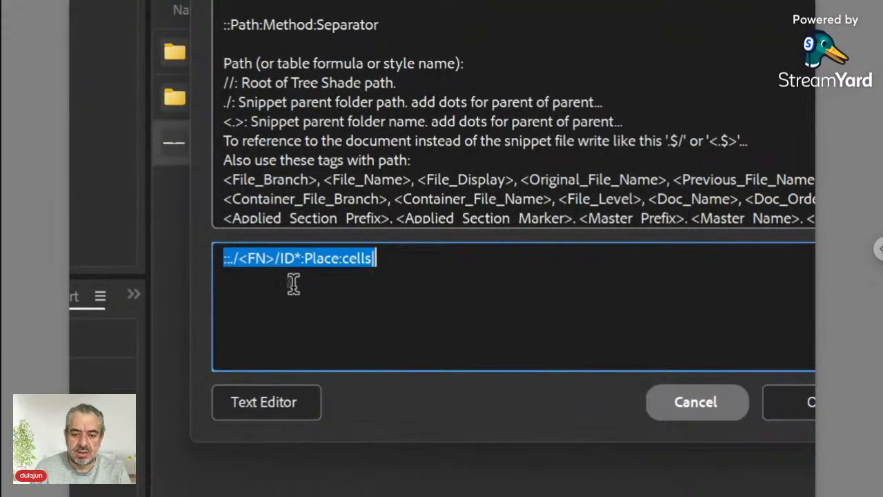
Examine the List.txt snippet formula and highlight its leading double colon
left_click(293, 258)
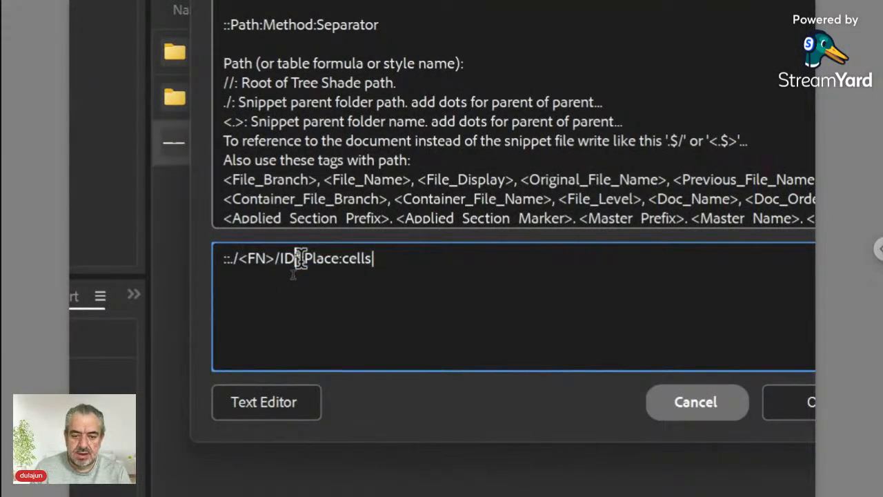
type("*")
left_click_drag(232, 258, 202, 258)
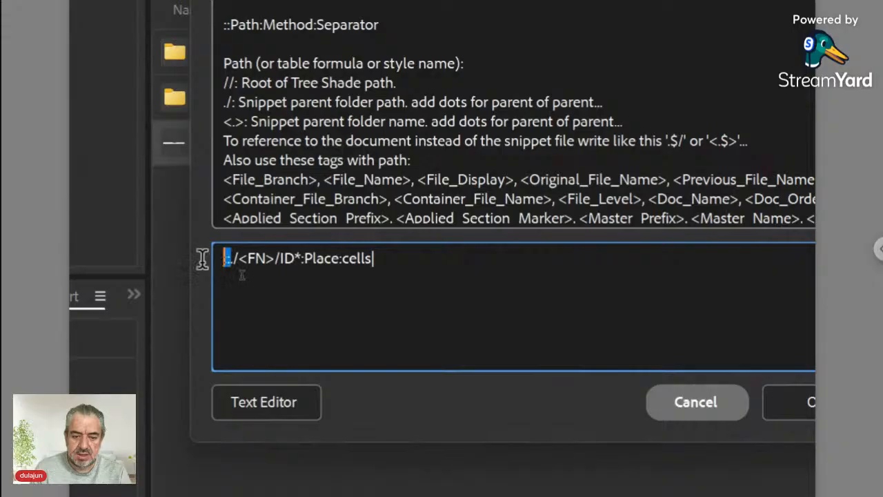
key("Left")
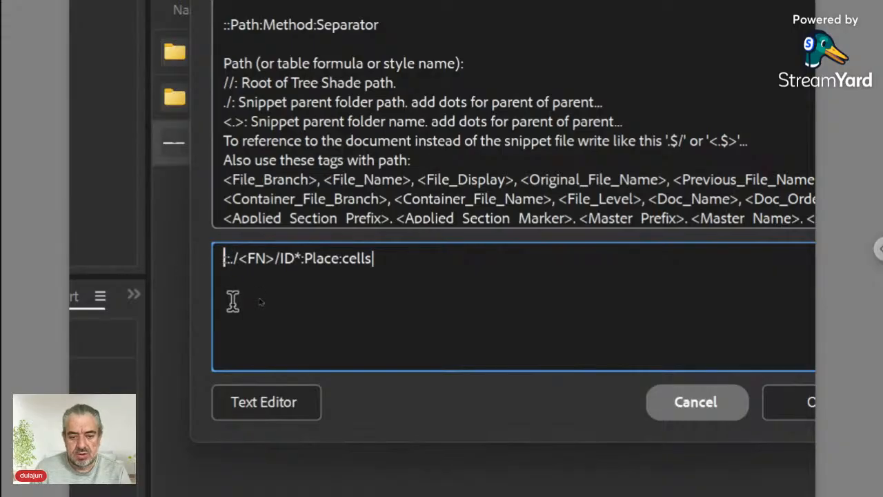
key("shift+Right")
key("shift+Right")
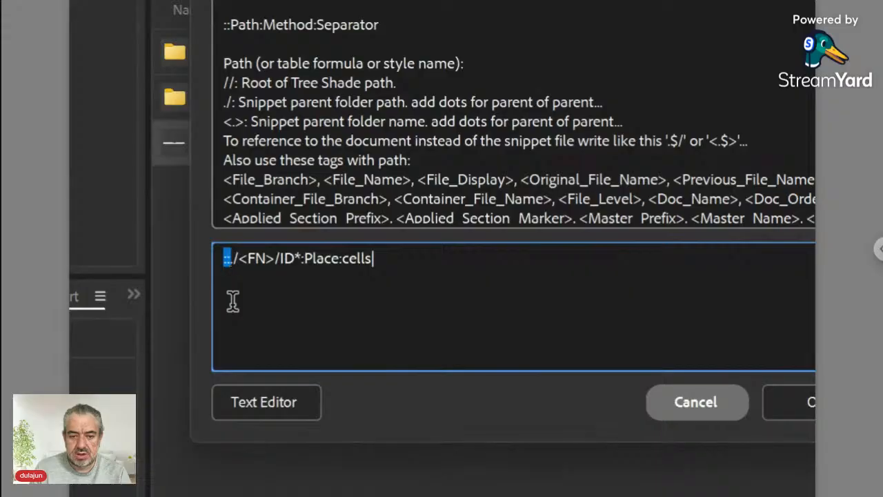
key("Right")
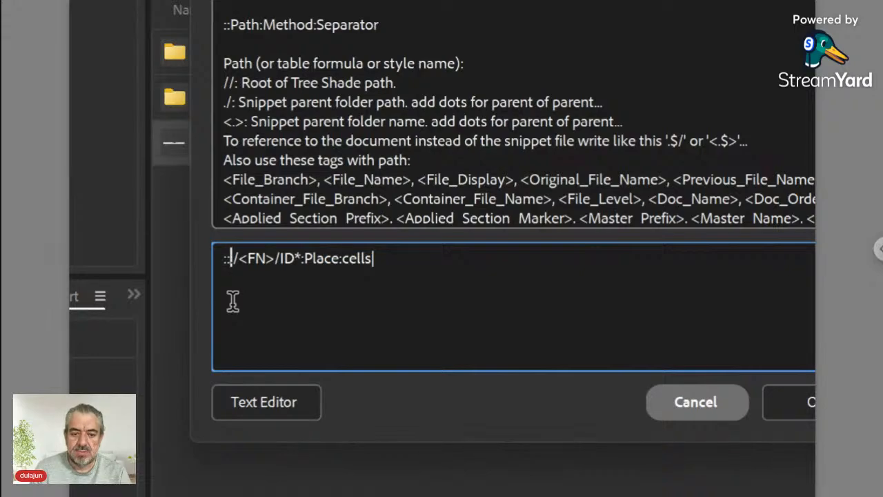
Highlight the path part ./<FN>/ID* of the List.txt formula to examine it
key("shift+Right")
key("shift+Right")
key("shift+Right")
key("shift+Right")
key("shift+Right")
key("shift+Right")
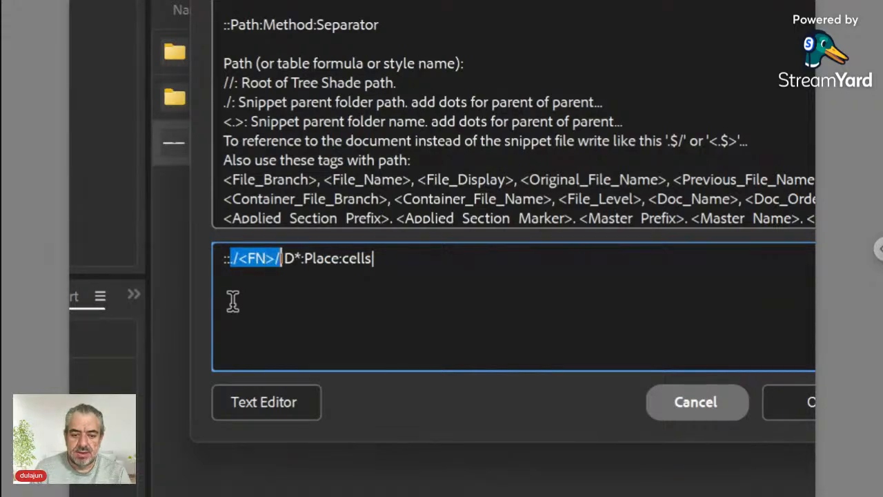
key("shift+Right")
key("shift+Right")
key("shift+Right")
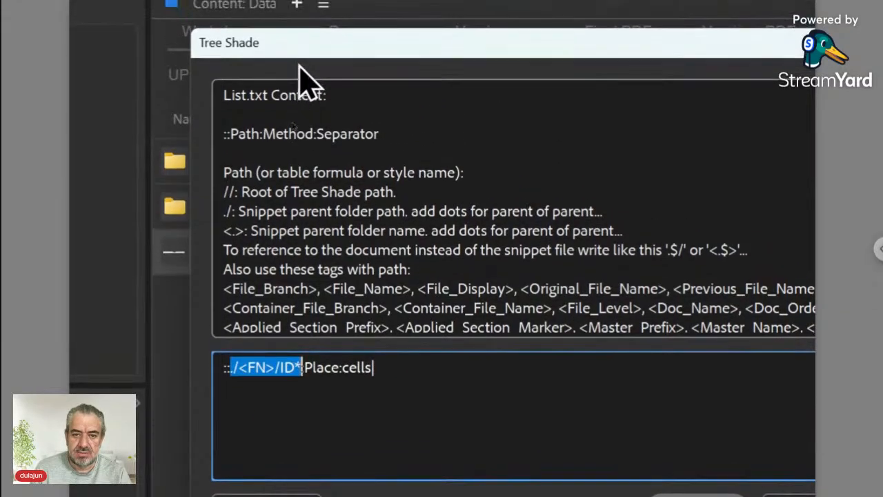
Move the Tree Shade dialog clear of the file names and examine the <FN> tag in the formula's path
left_click_drag(299, 55, 394, 78)
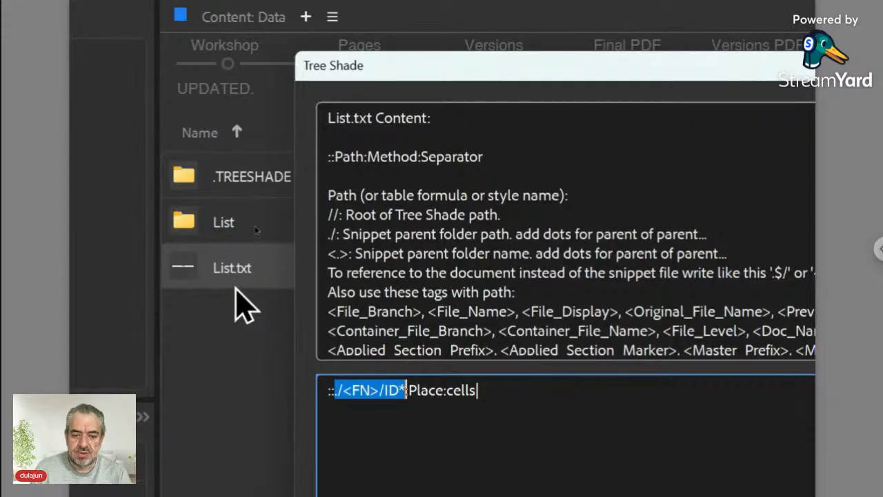
left_click(381, 390)
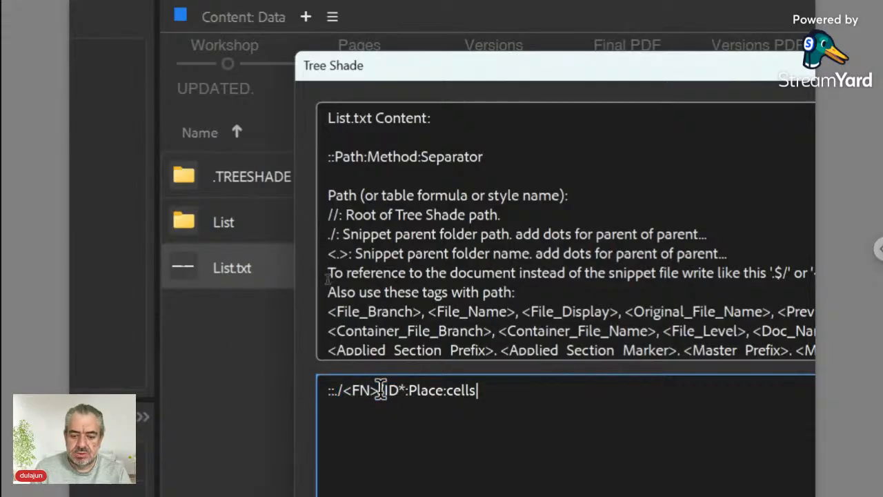
double_click(345, 391)
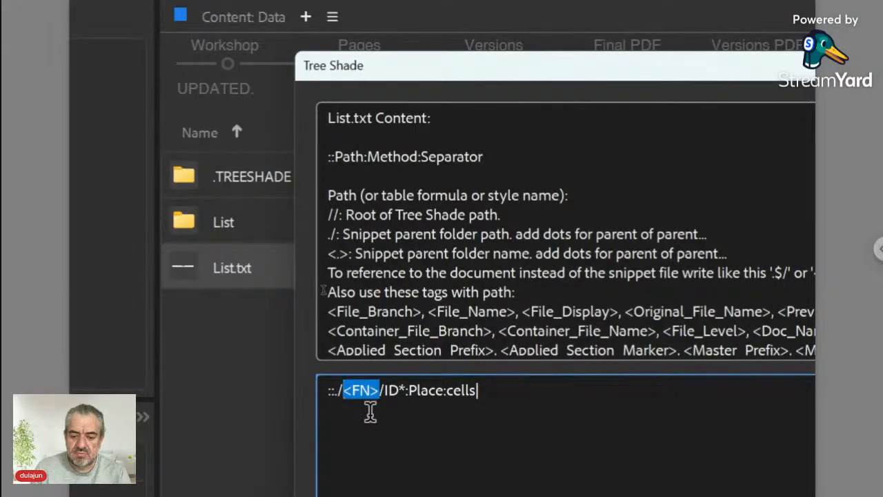
left_click(406, 389)
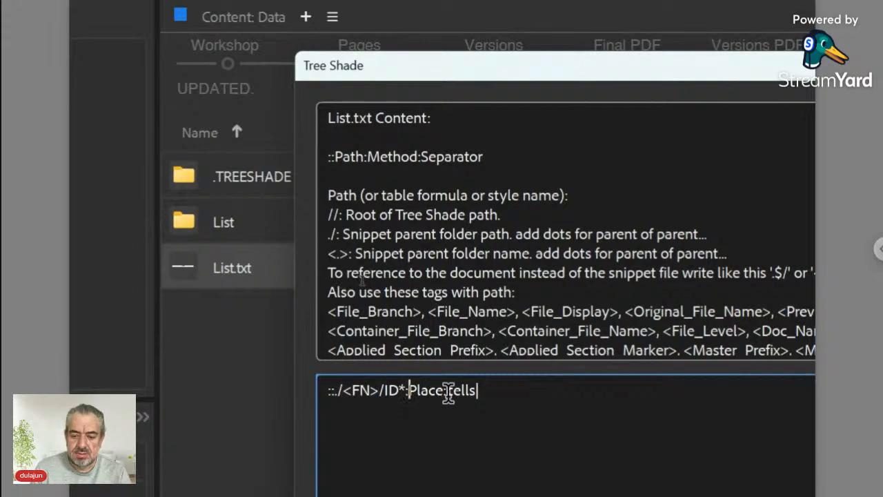
Examine the Place method and the cells separator at the end of the List.txt formula
double_click(440, 390)
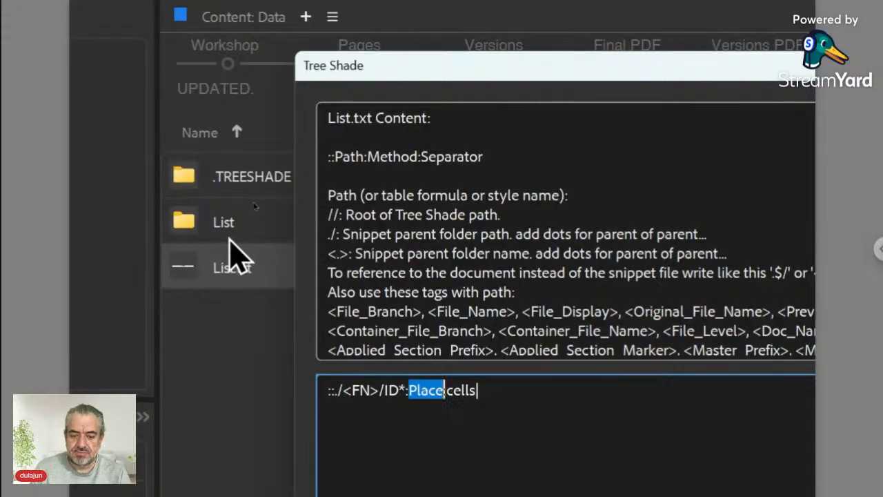
left_click(456, 393)
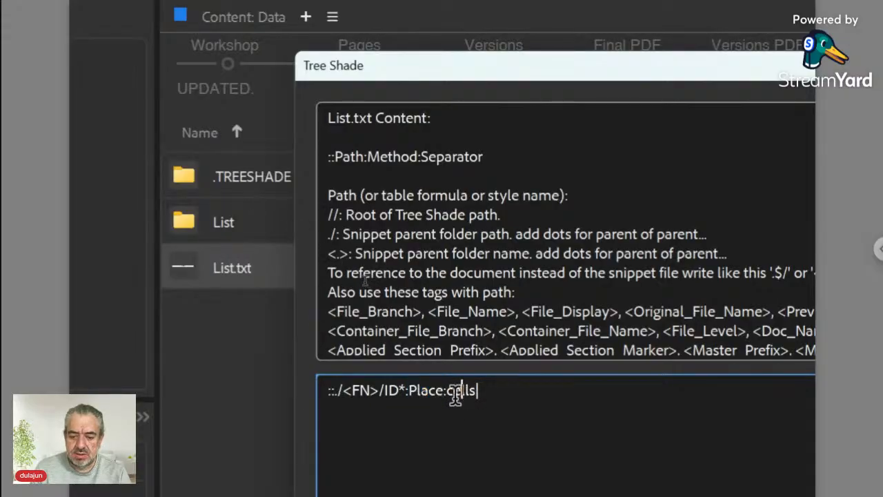
left_click_drag(448, 391, 492, 388)
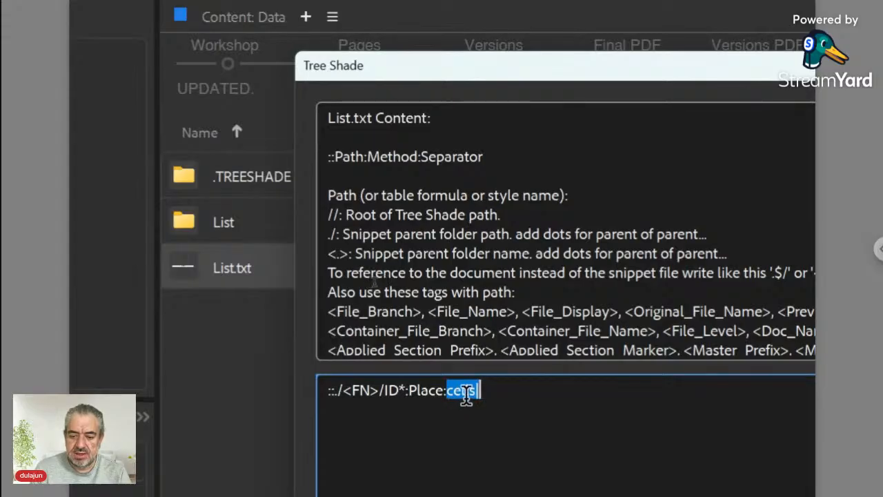
left_click(483, 391)
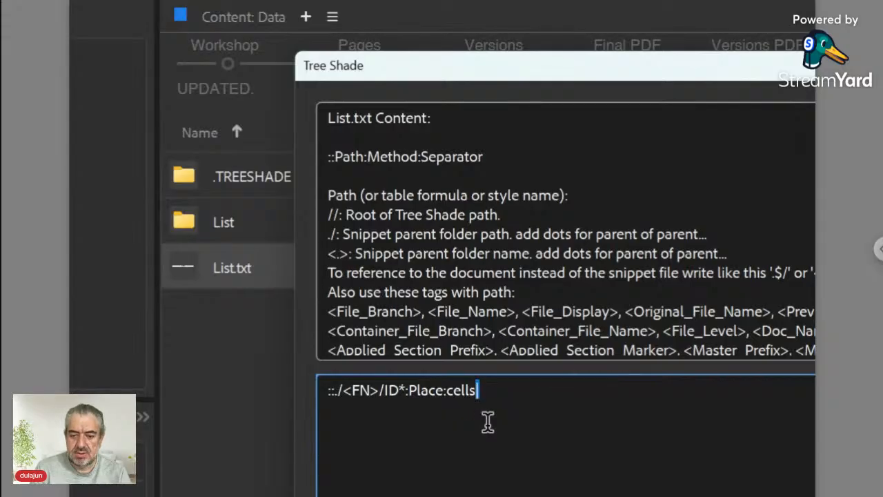
Try a trailing hyphen after cells in the formula, remove it, and close the List.txt dialog
type("-")
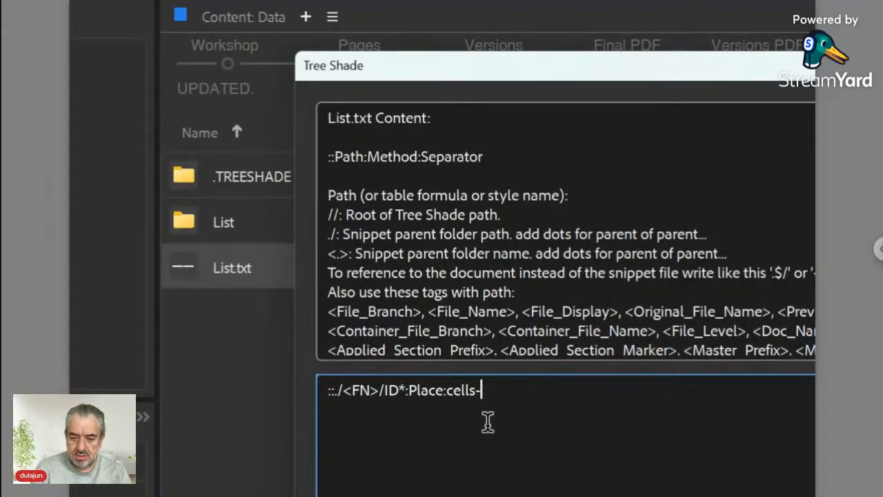
key("BackSpace")
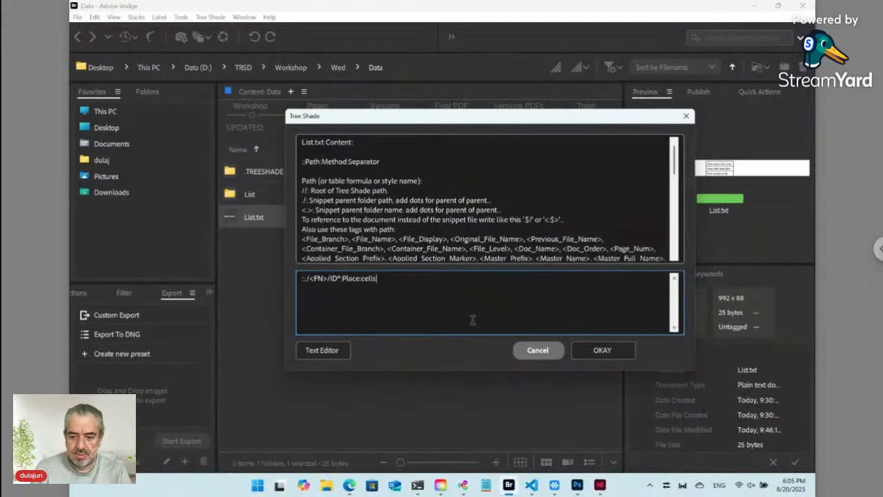
left_click(773, 496)
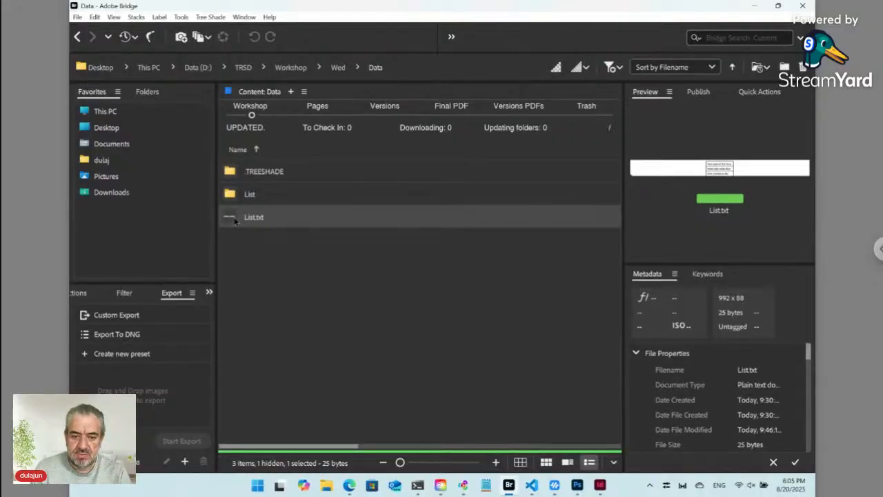
Open the paired folder of List.txt in Bridge
double_click(235, 220)
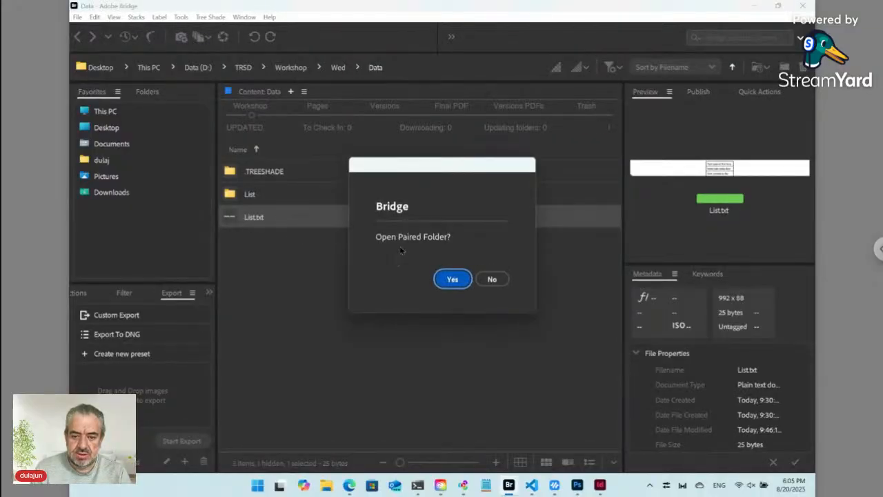
left_click(451, 279)
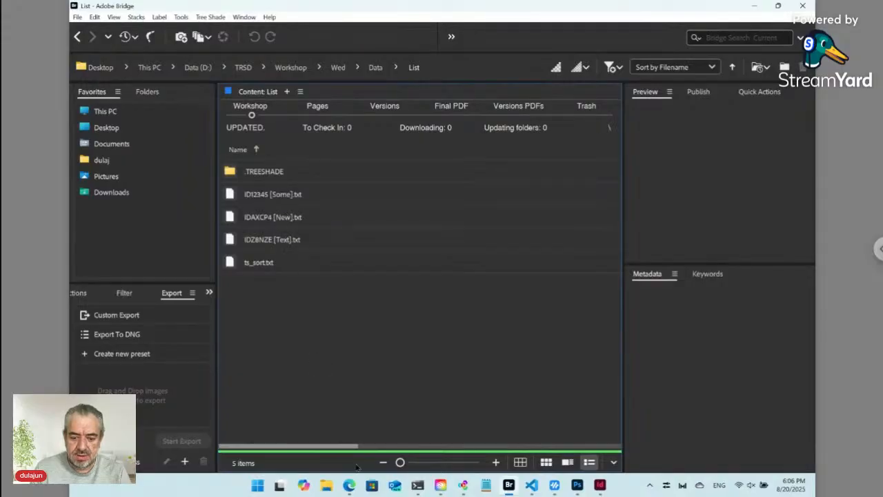
Switch to the Wed form page in Edge, inspect the Text and Some section titles, and tile the browser beside Bridge
left_click(349, 485)
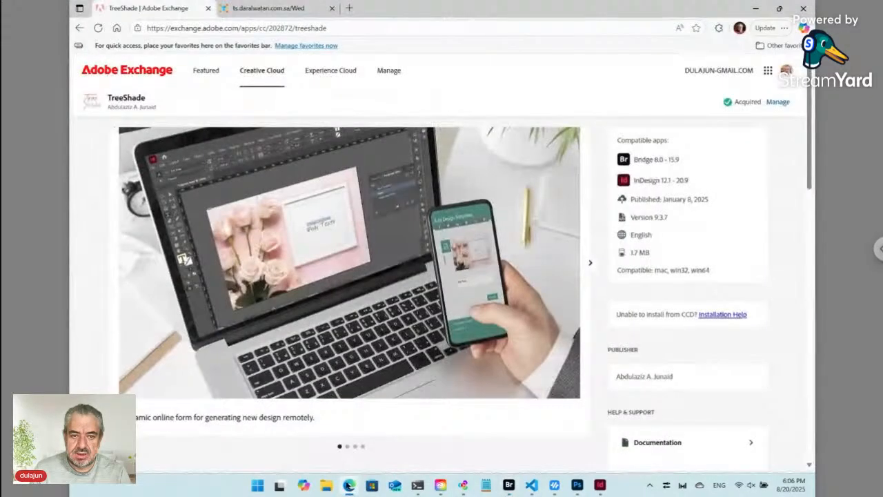
left_click(269, 10)
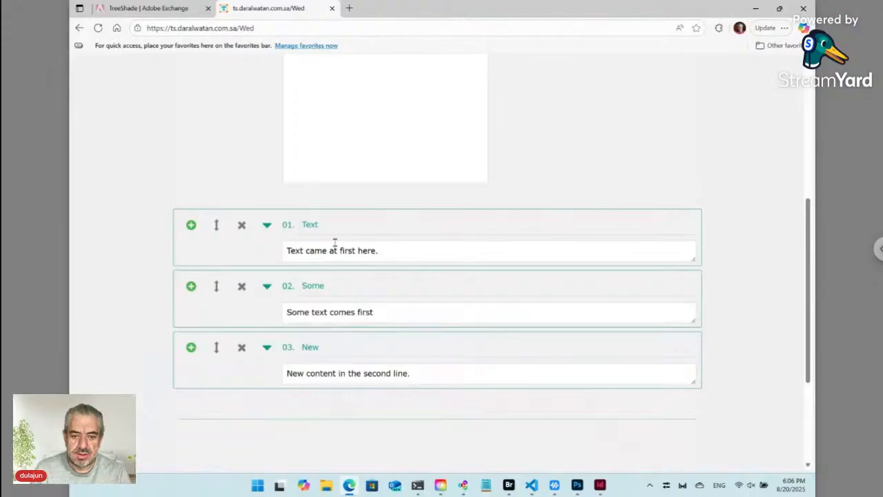
left_click(313, 225)
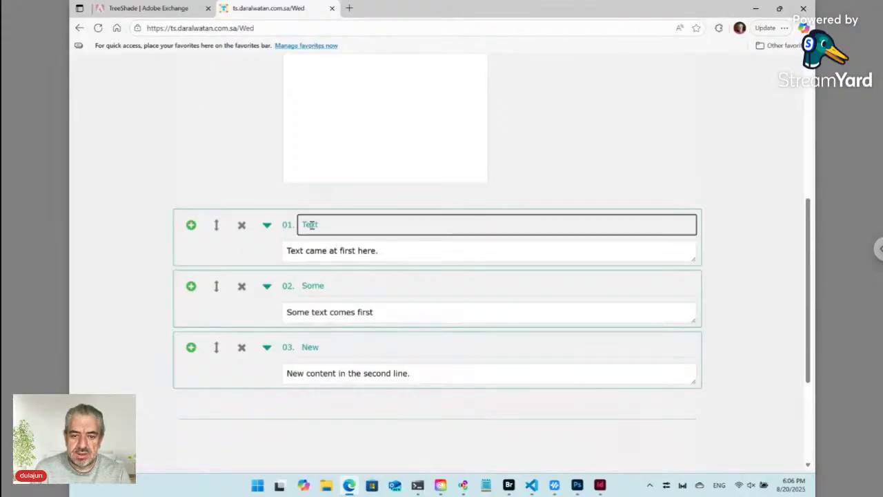
left_click(313, 285)
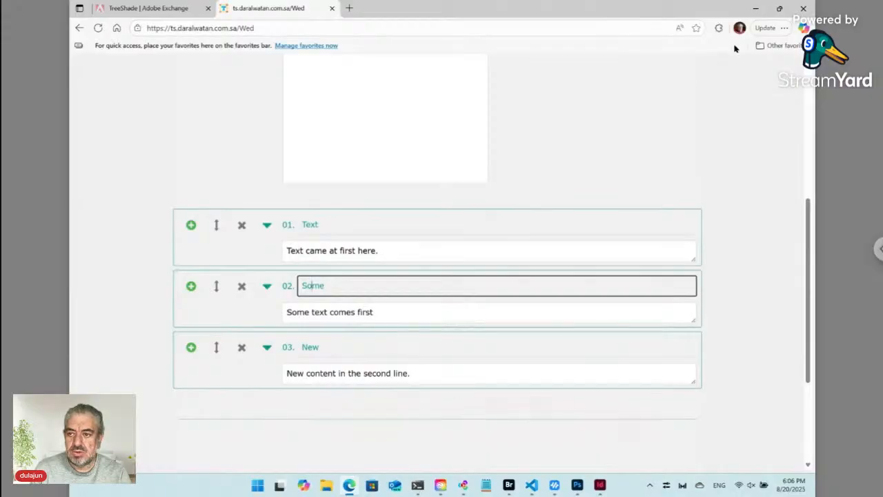
mouse_move(781, 9)
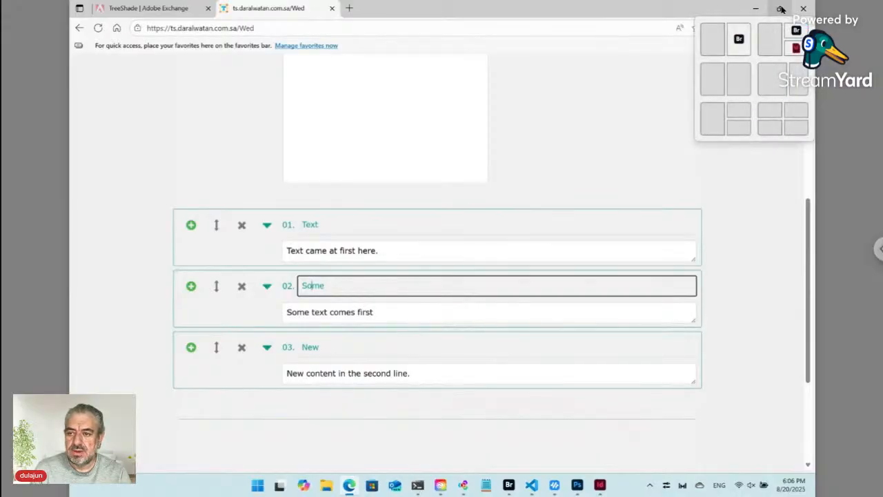
left_click(717, 45)
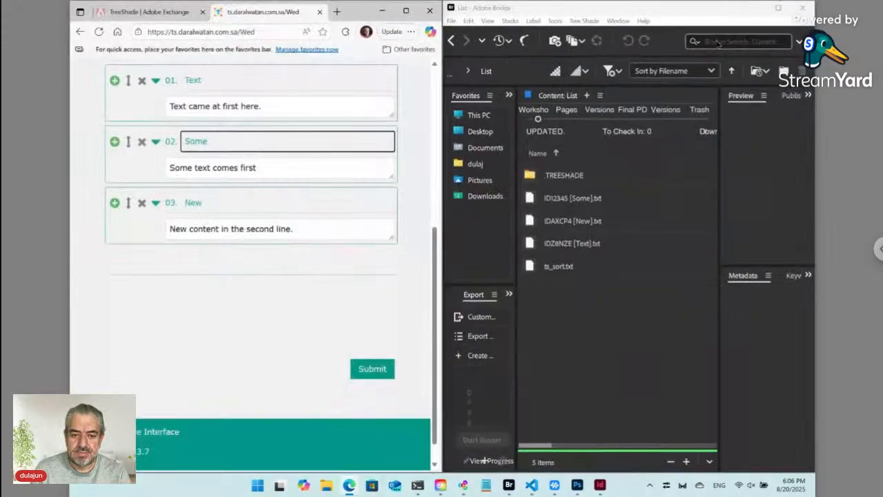
Check ID12345 [Some].txt, IDAXCP4 [New].txt and IDZ8NZE [Text].txt in Bridge against the sections of the web form
left_click(581, 204)
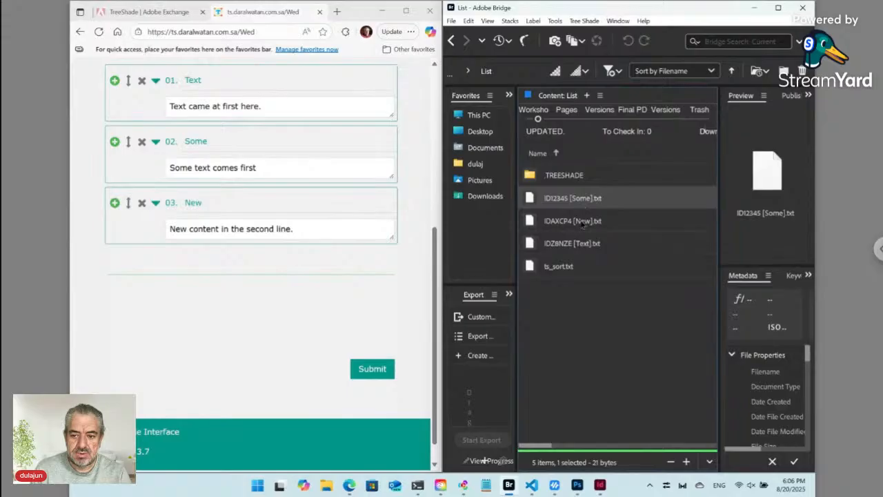
left_click(581, 220)
left_click(587, 245)
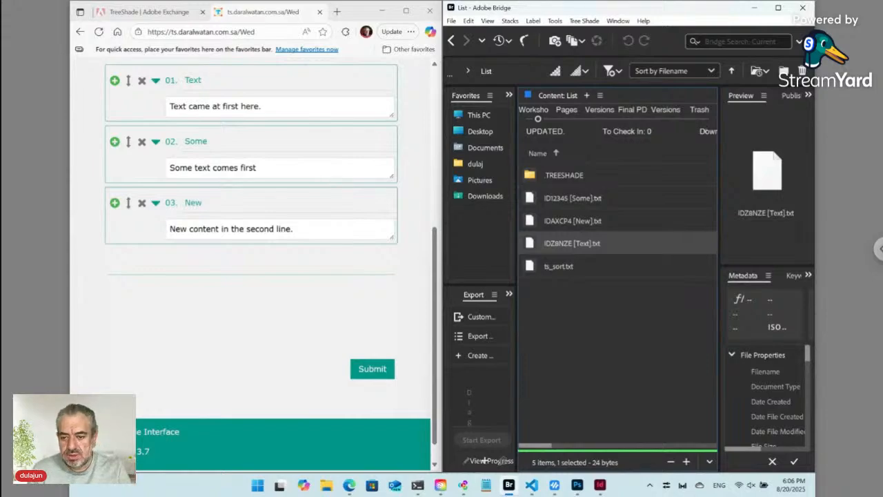
Reorder the files as IDAXCP4 [New].txt, IDZ8NZE [Text].txt, ID12345 [Some].txt, and update the ts_sort.txt file with Tree Shade
left_click(571, 222)
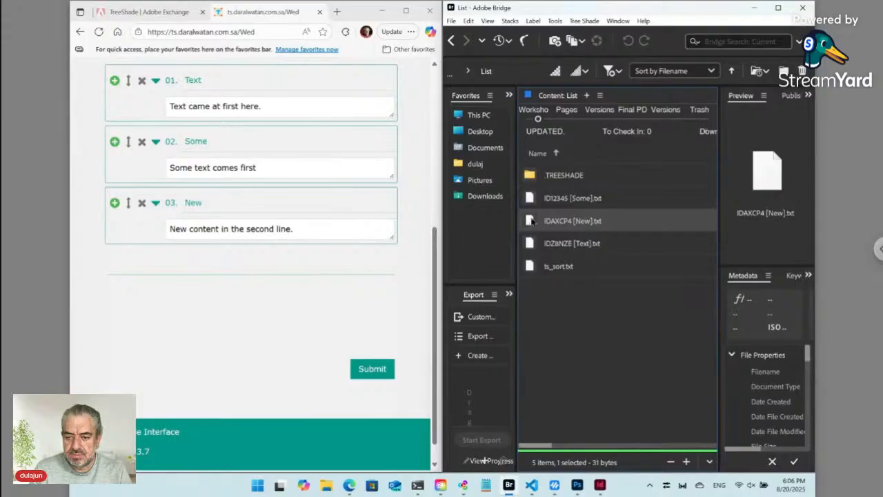
left_click_drag(531, 220, 540, 196)
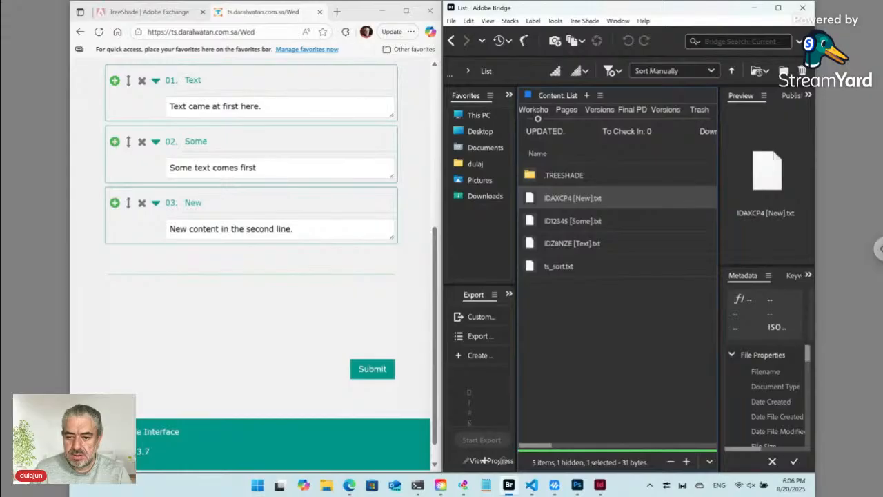
left_click(555, 242)
left_click_drag(555, 243, 540, 217)
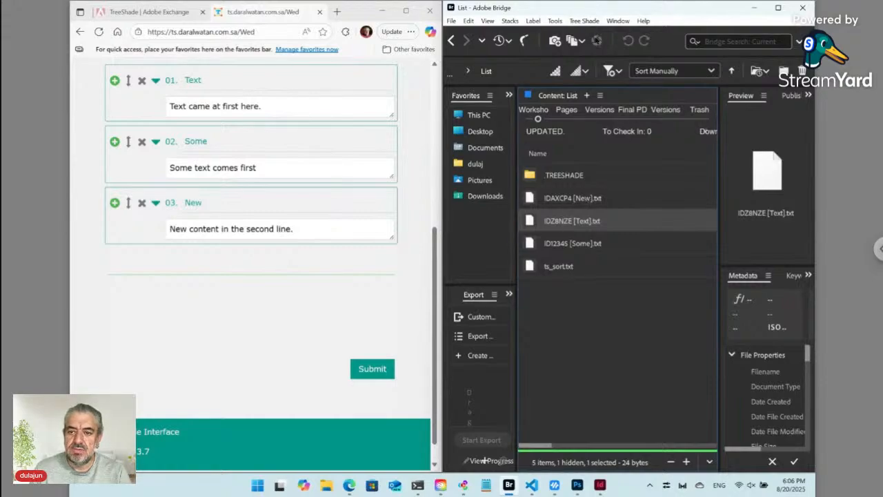
left_click(583, 20)
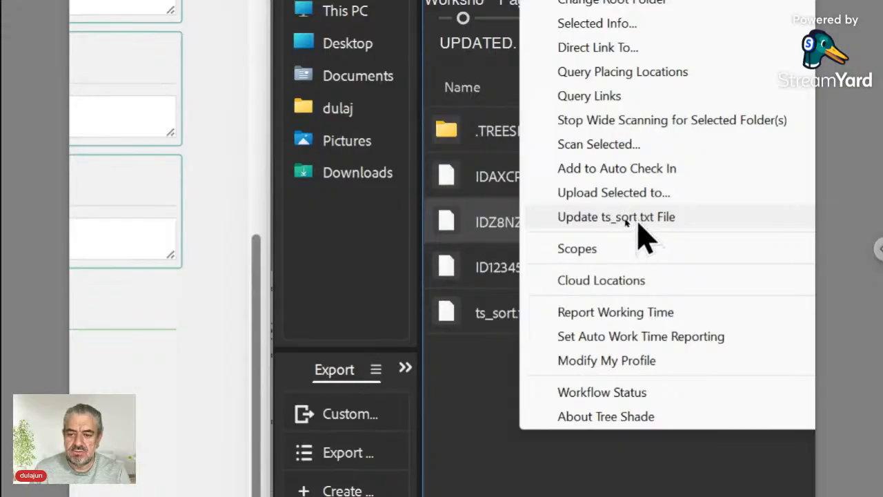
left_click(636, 221)
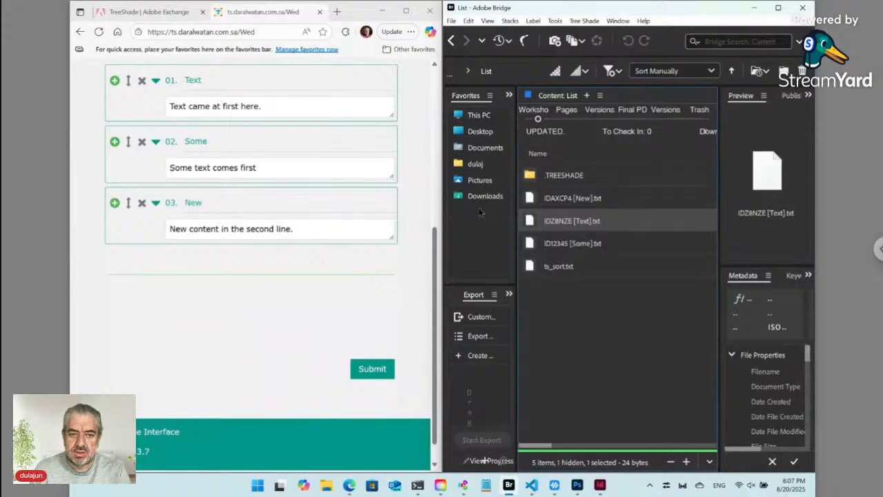
Reload the Wed form page and examine the order of its text sections
left_click(98, 31)
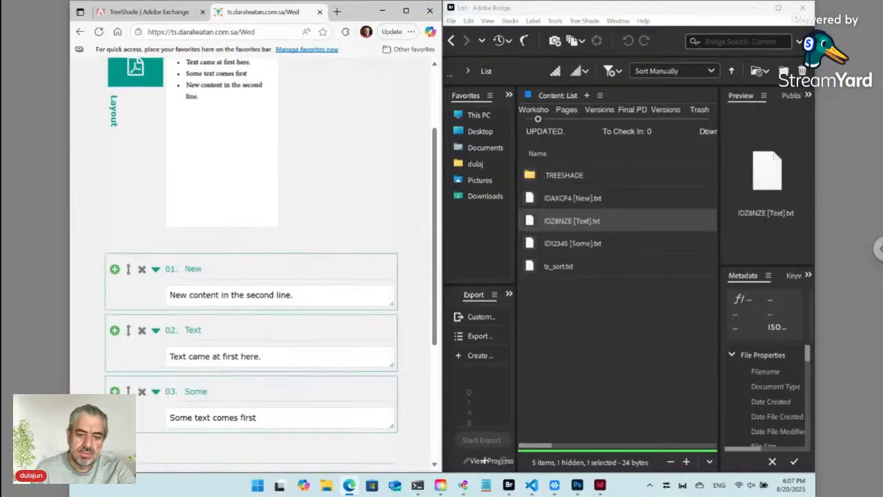
scroll(251, 276, "down", 1)
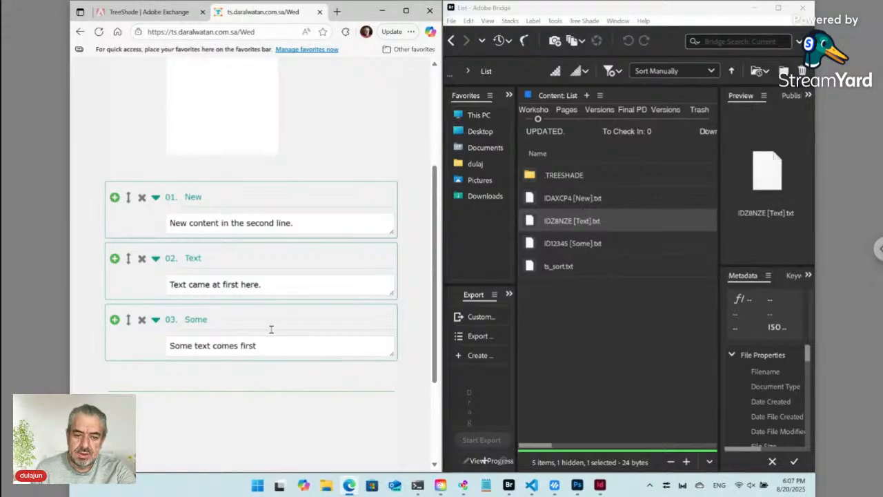
left_click(211, 224)
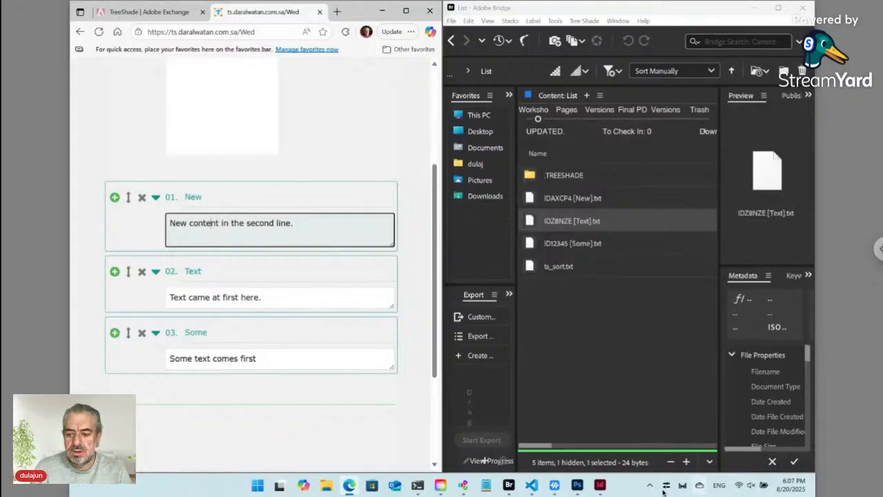
Switch to InDesign and open the Dynamic Style formula of the selected Data/List live snippet
left_click(600, 486)
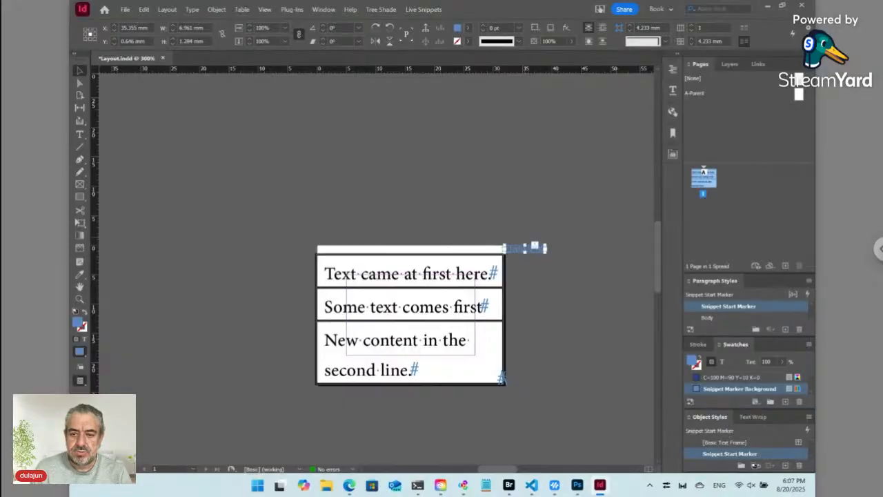
left_click(425, 10)
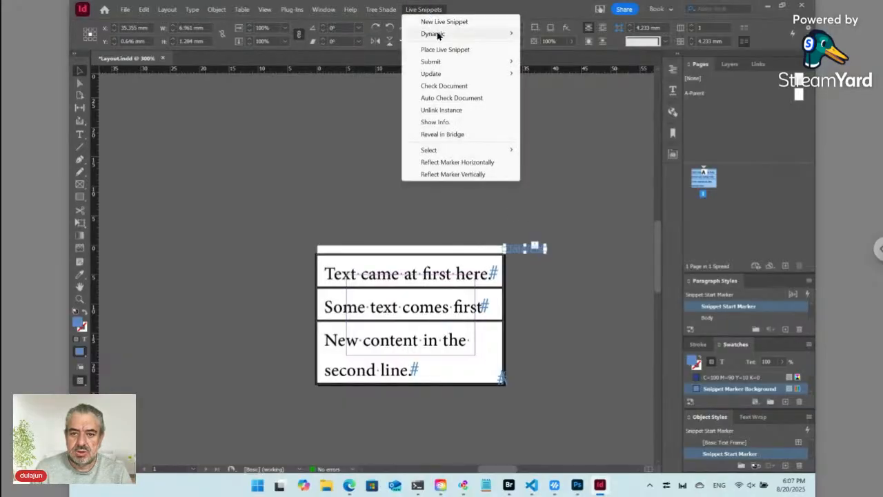
mouse_move(436, 34)
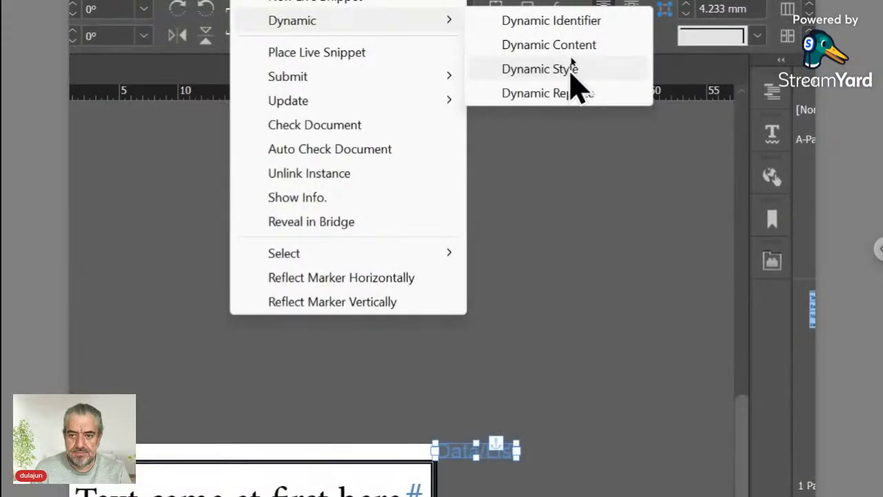
left_click(573, 69)
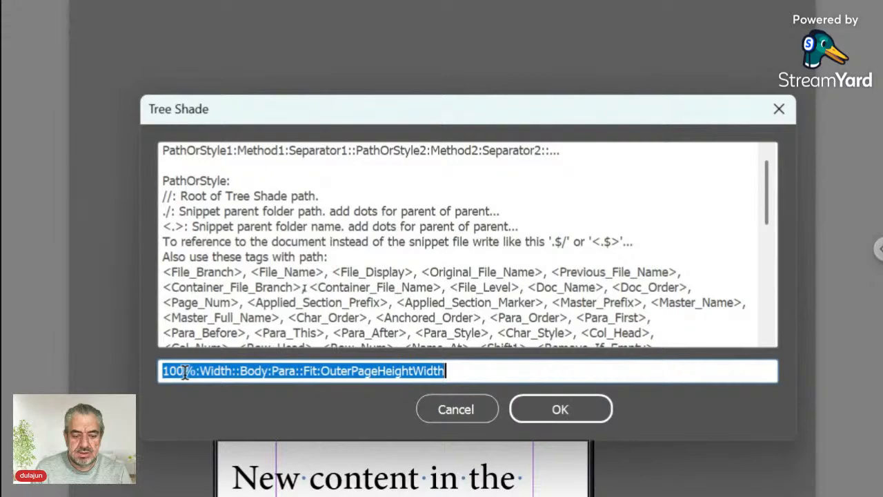
Examine the Width, Body:Para and Fit:OuterPageHeightWidth parts of the style formula, and cancel the dialog
left_click(231, 371)
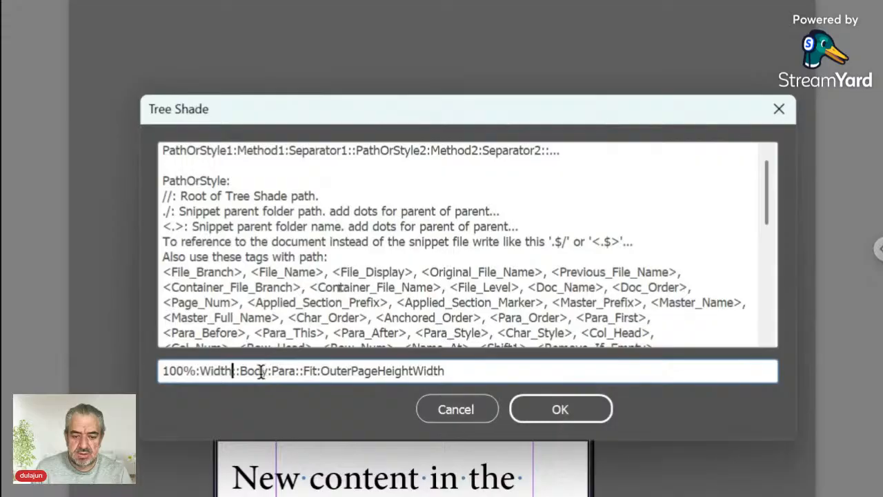
double_click(260, 372)
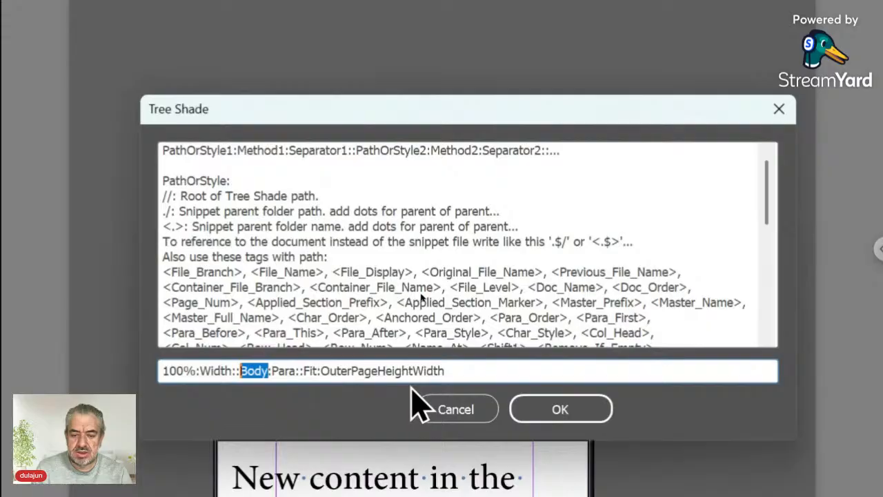
left_click(311, 371)
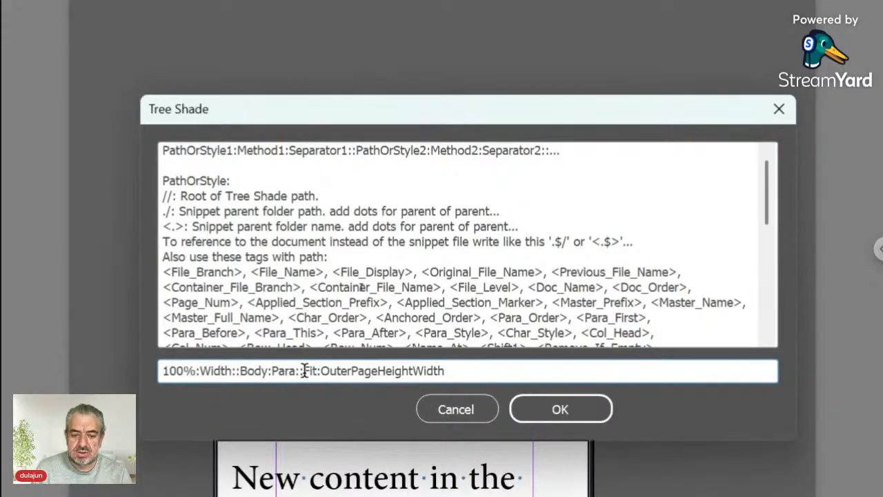
left_click(445, 414)
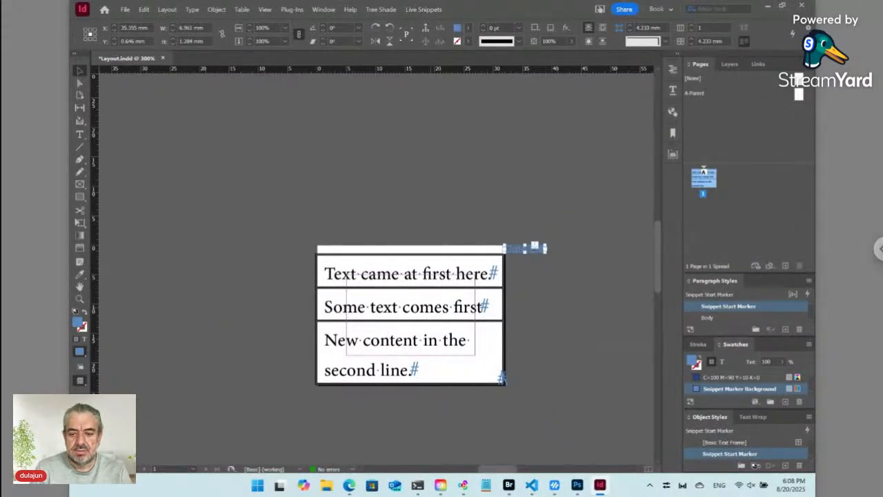
Try the x Height first baseline offset on the table's text frame, and restore the offset to Fixed
left_click(366, 269)
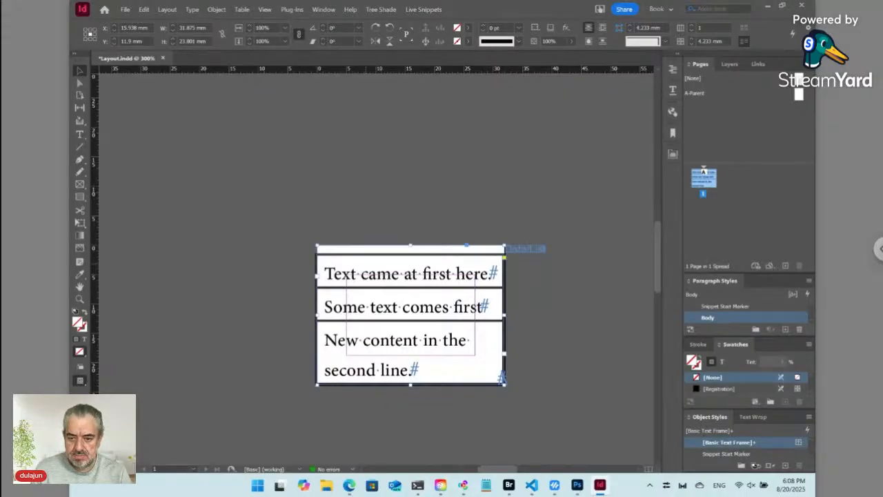
key("ctrl+b")
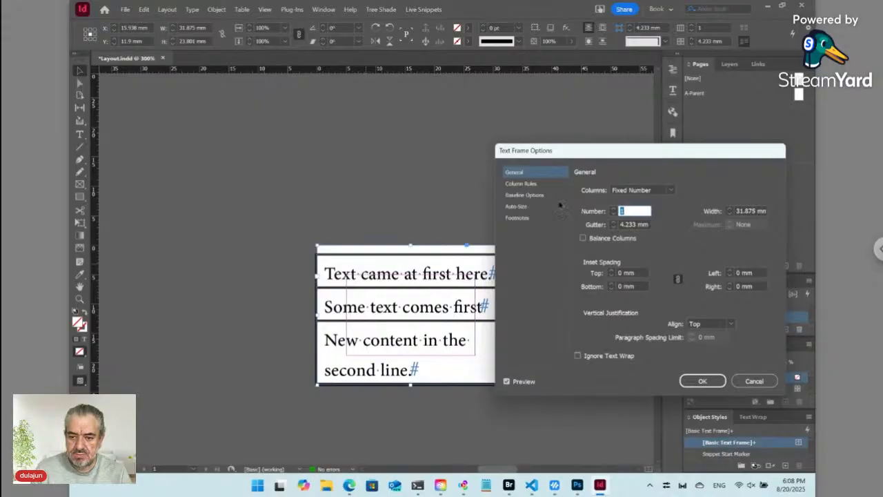
left_click(534, 197)
left_click(643, 205)
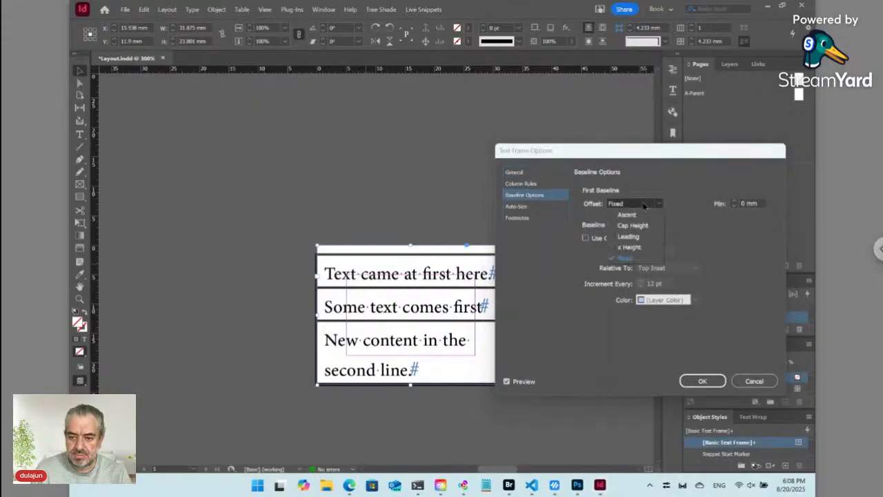
left_click(636, 249)
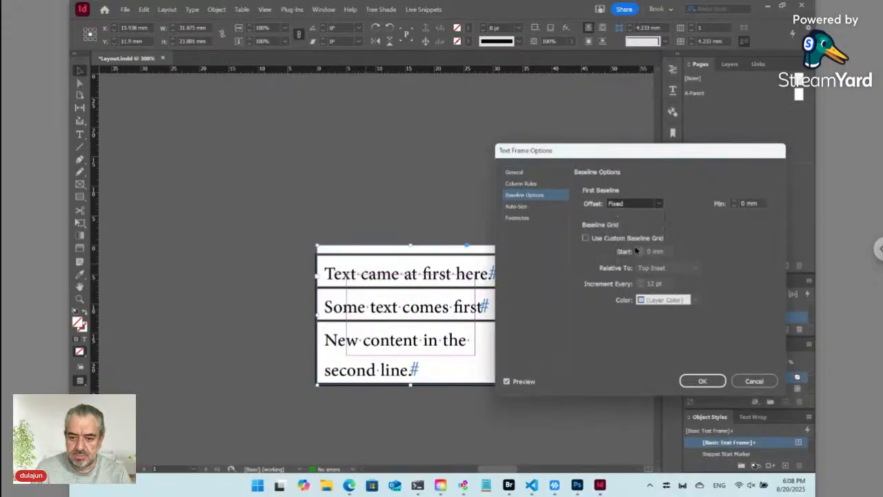
left_click(636, 204)
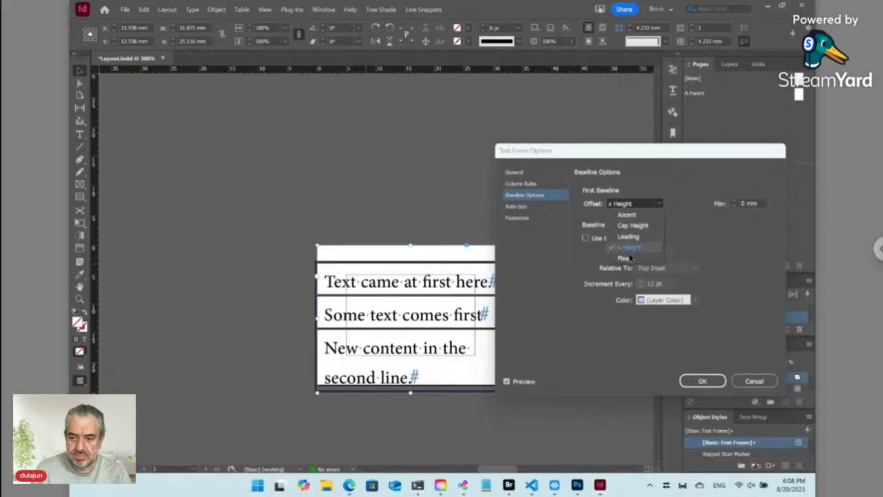
left_click(631, 258)
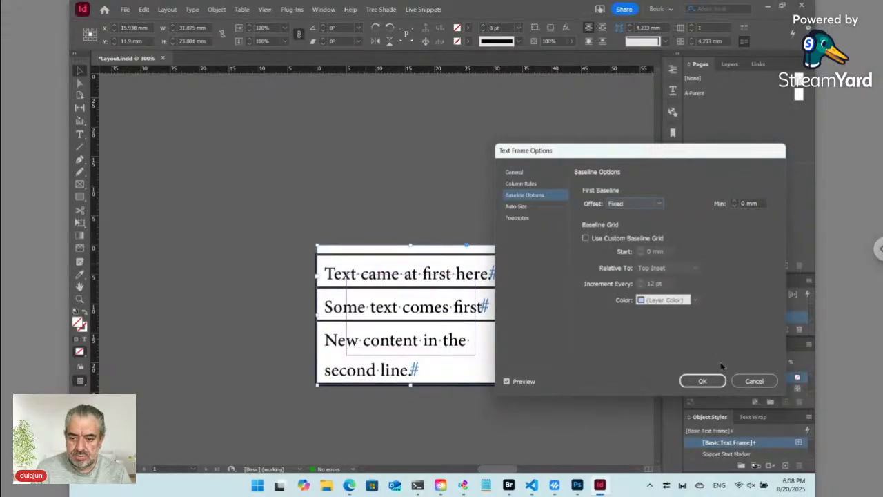
left_click(701, 381)
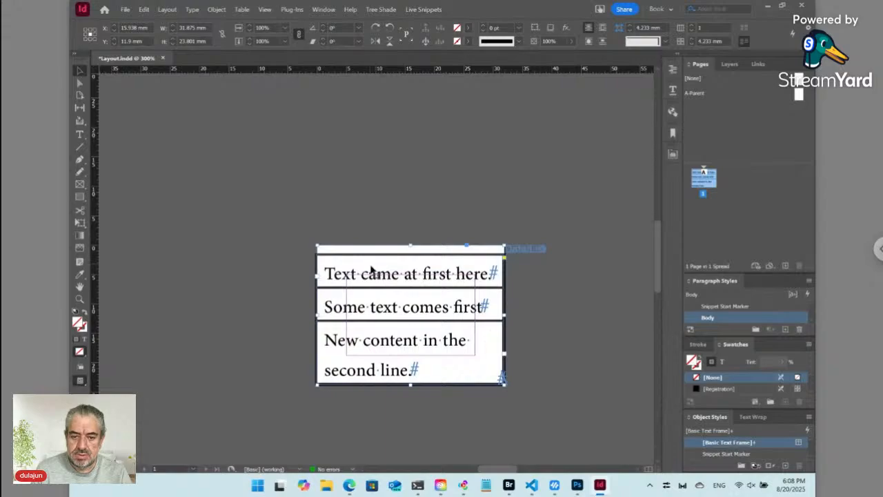
Append ::List:Table to the Data/List snippet's Dynamic Style formula so the List table style is applied to the table
double_click(371, 269)
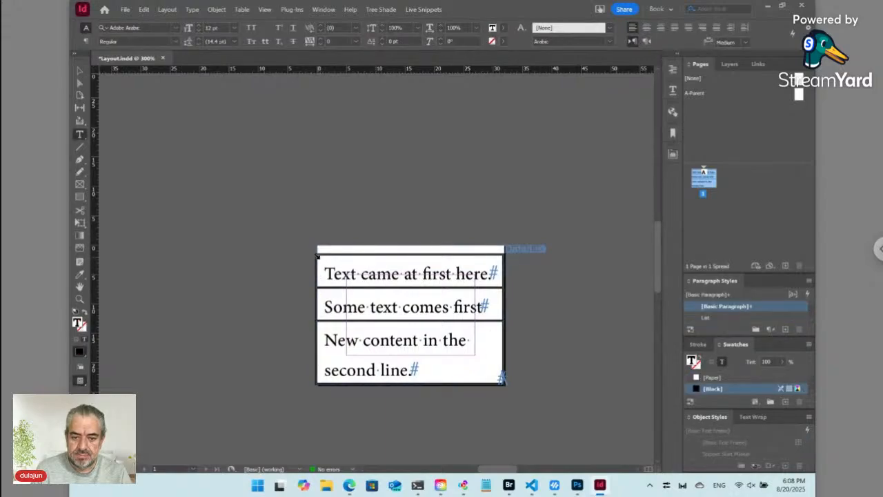
key("ctrl+a")
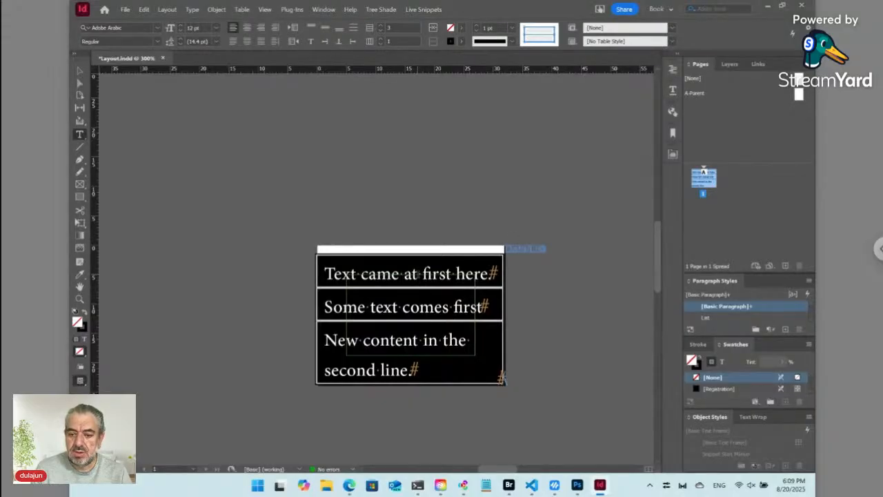
left_click(502, 378)
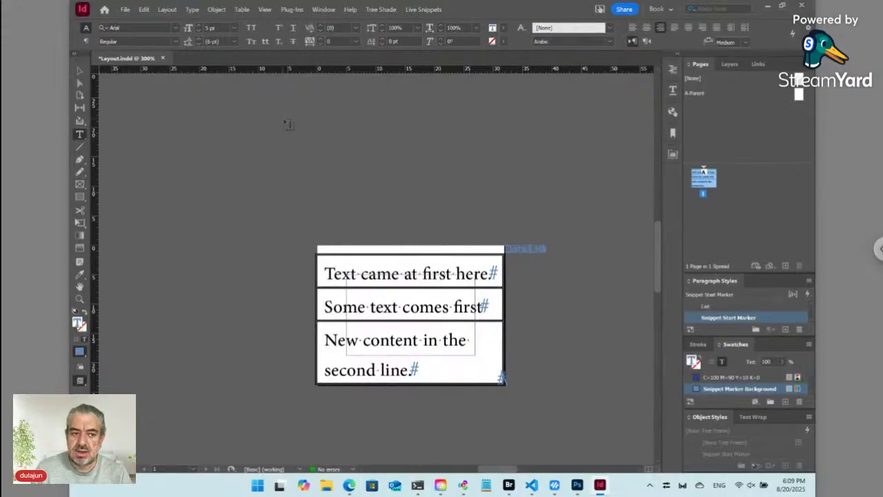
left_click(434, 9)
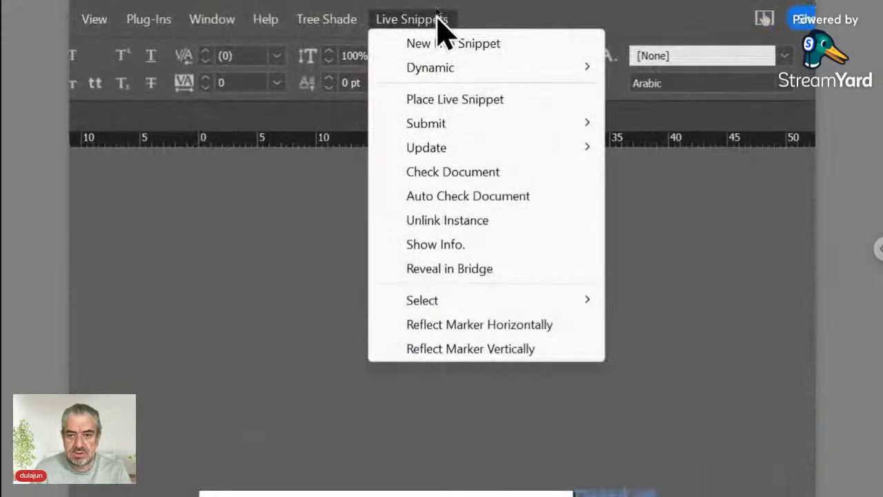
mouse_move(436, 34)
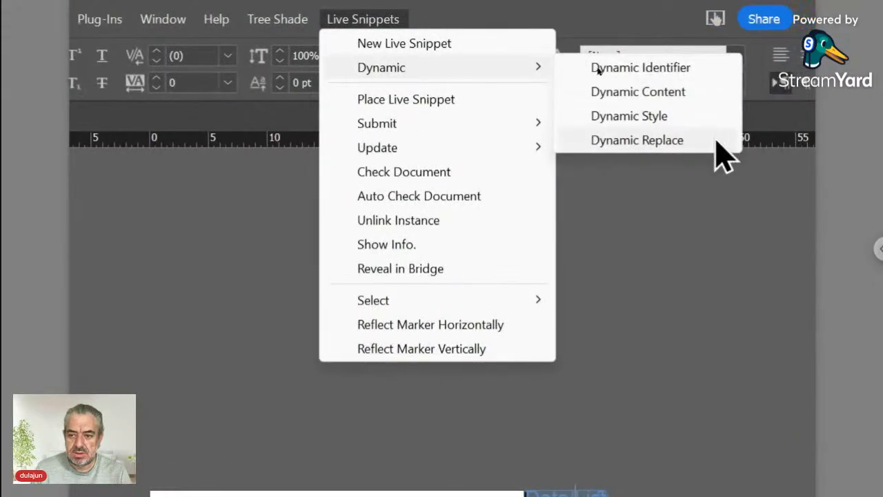
left_click(692, 119)
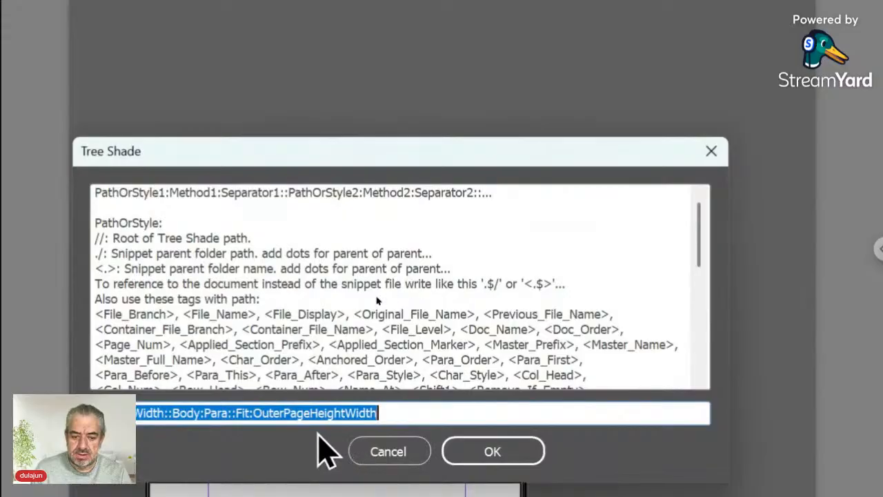
left_click(393, 413)
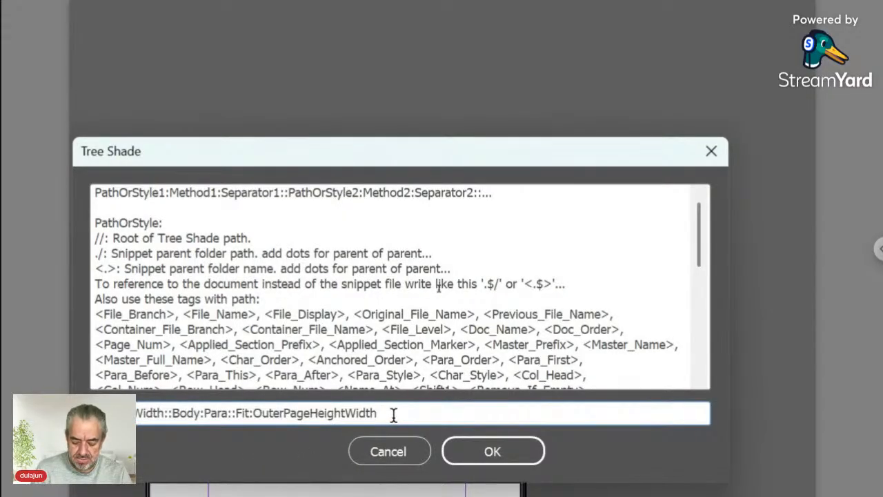
type("::")
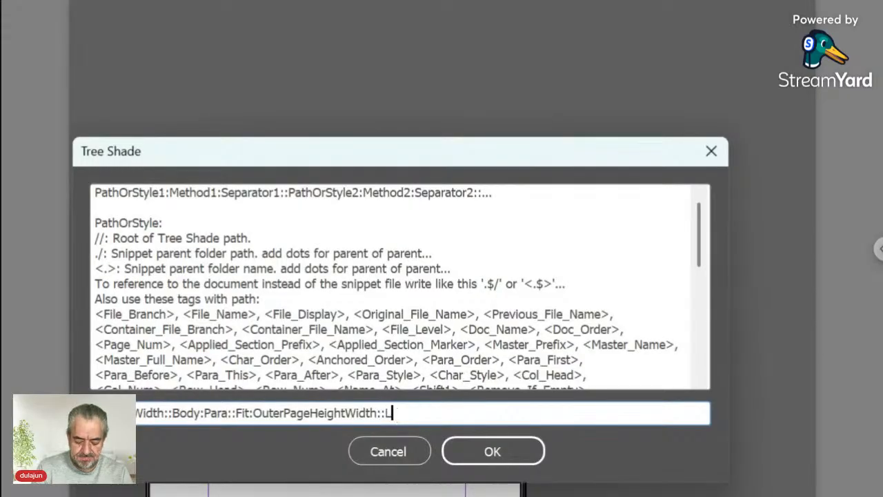
type("List")
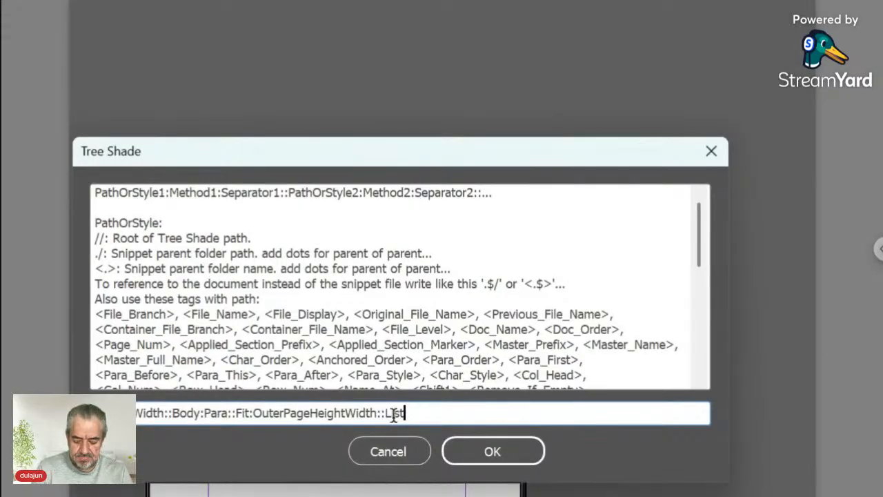
type(":Table")
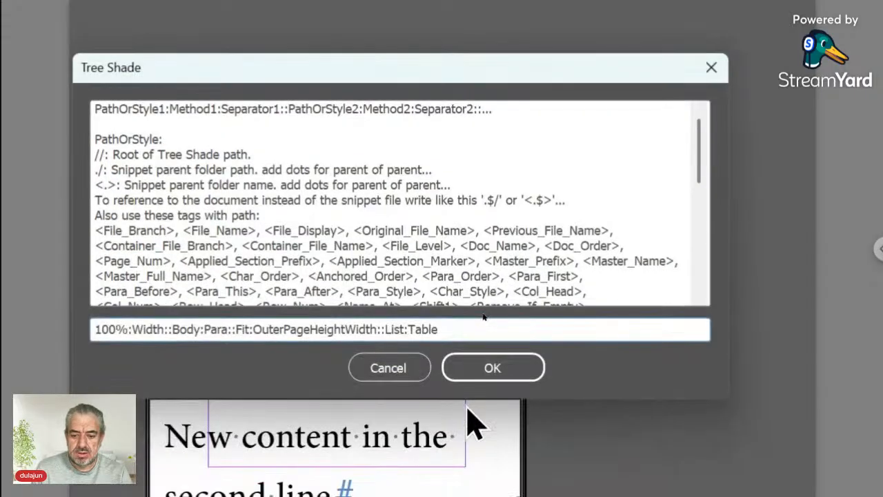
left_click(504, 417)
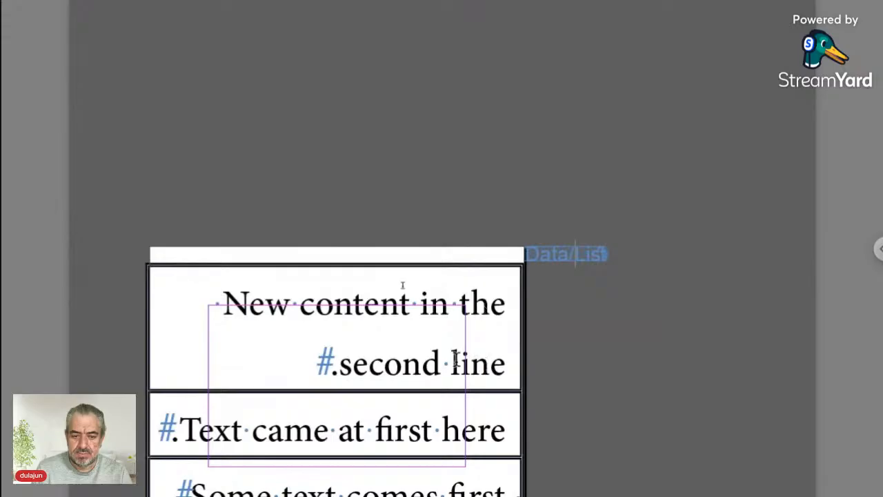
Select the whole table and show the Table Styles panel to check which style is applied
scroll(174, 279, "left", 3)
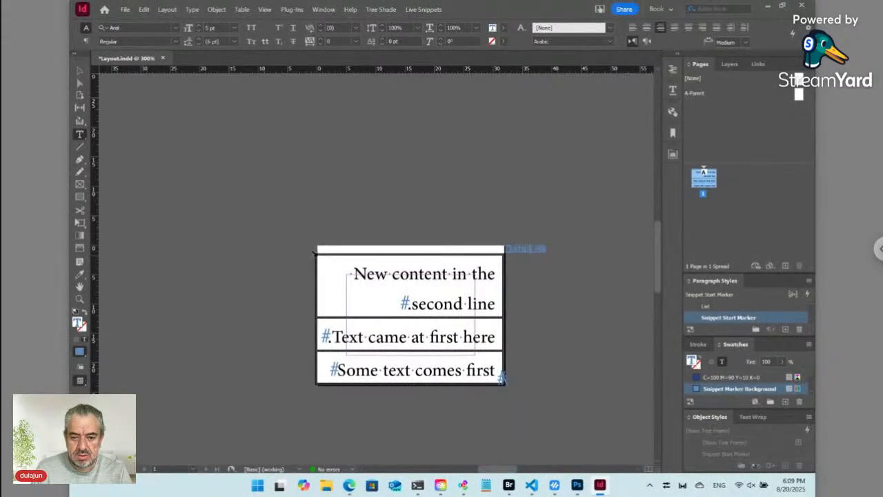
left_click(317, 255)
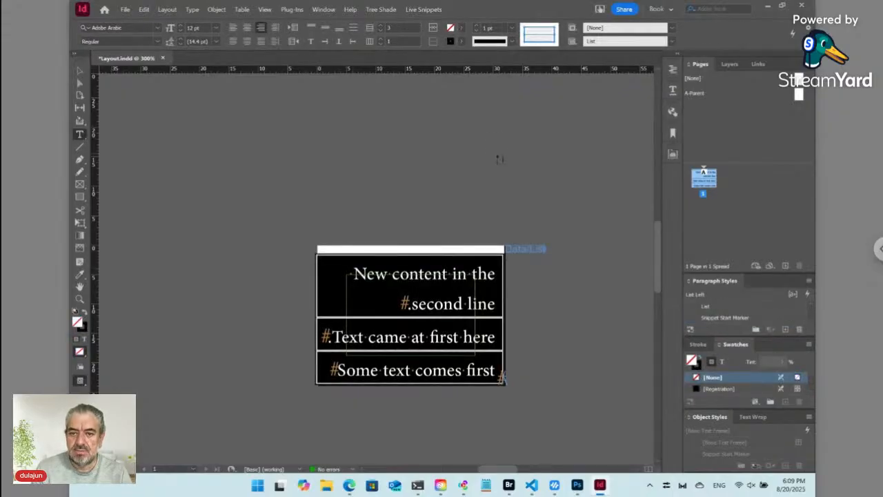
left_click(324, 9)
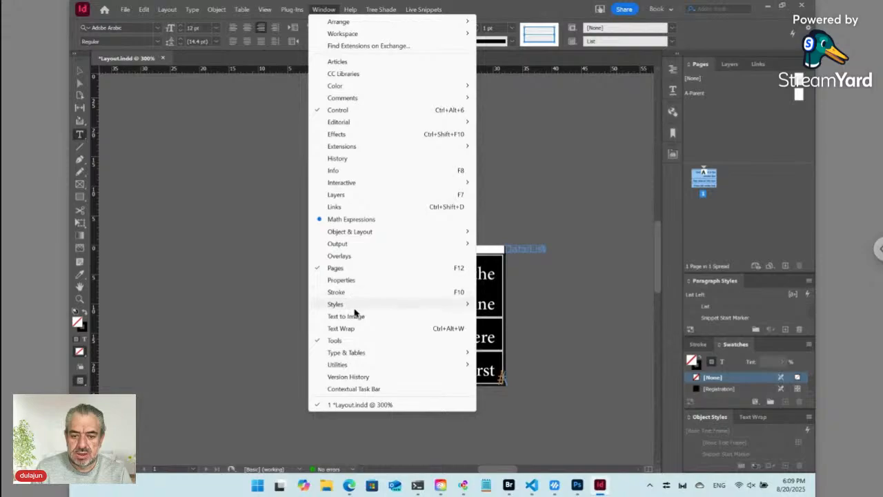
mouse_move(387, 307)
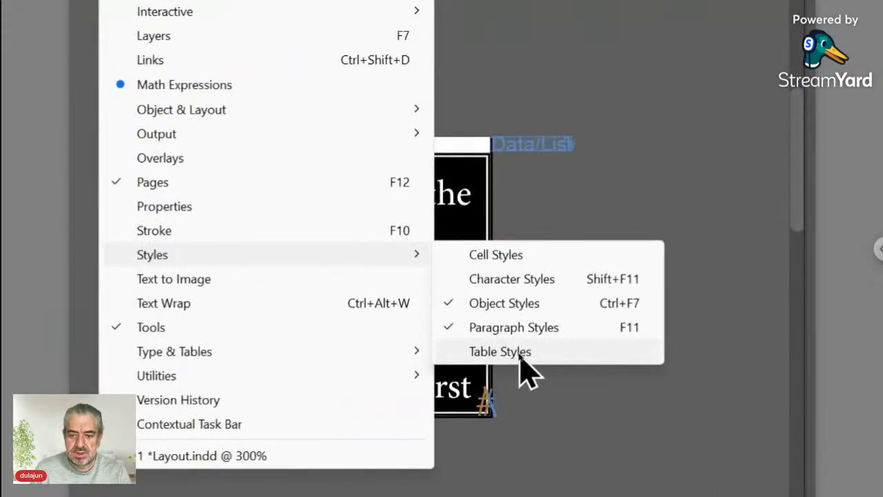
left_click(519, 355)
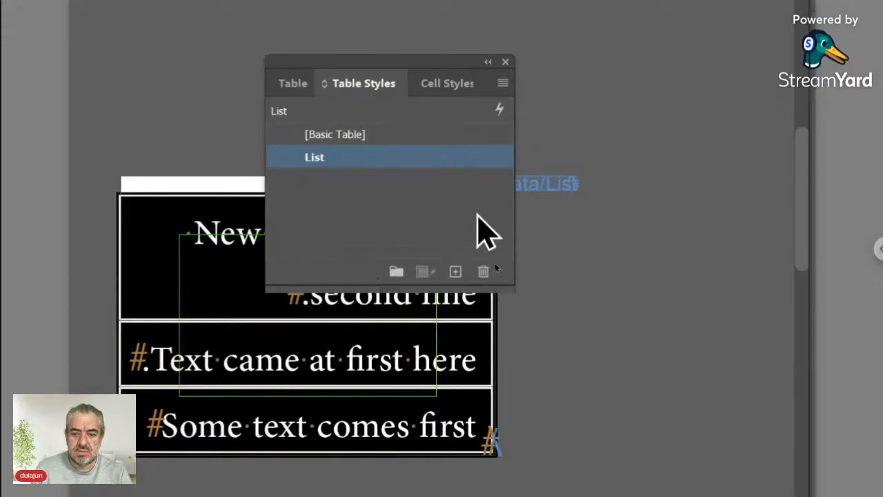
Edit the List table style, setting Space Before to 0 mm and raising Space After by one increment
right_click(329, 158)
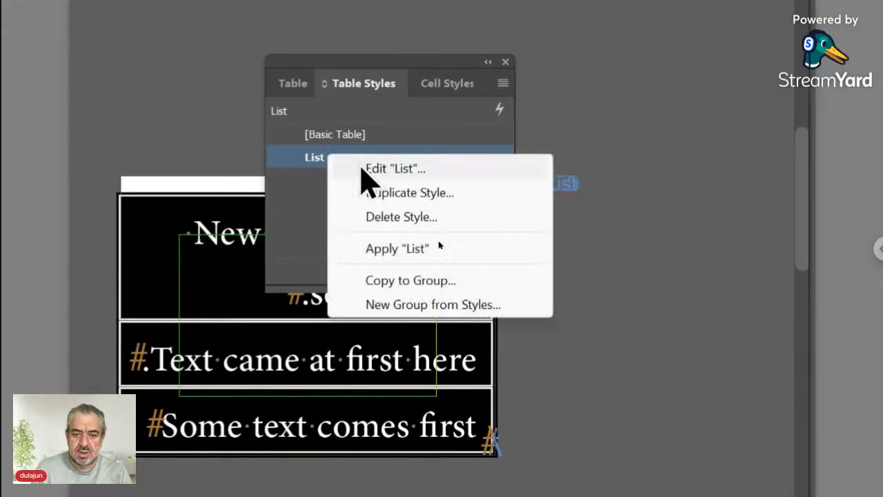
left_click(376, 169)
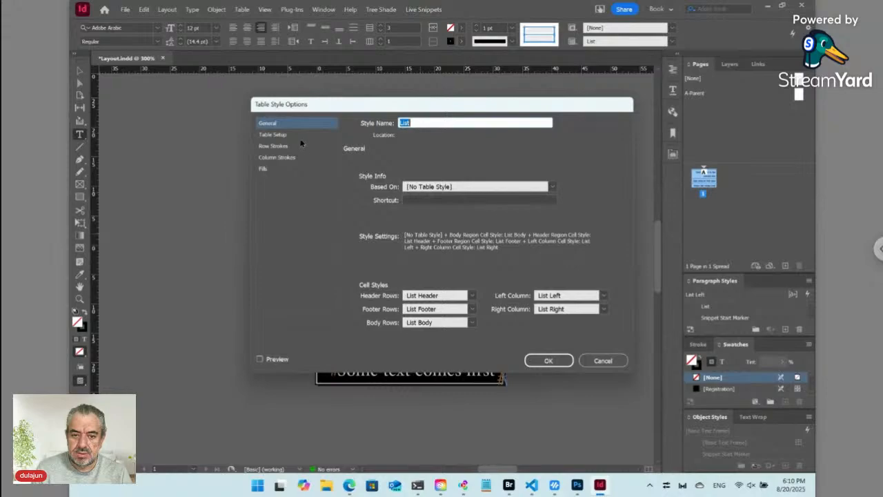
left_click(276, 135)
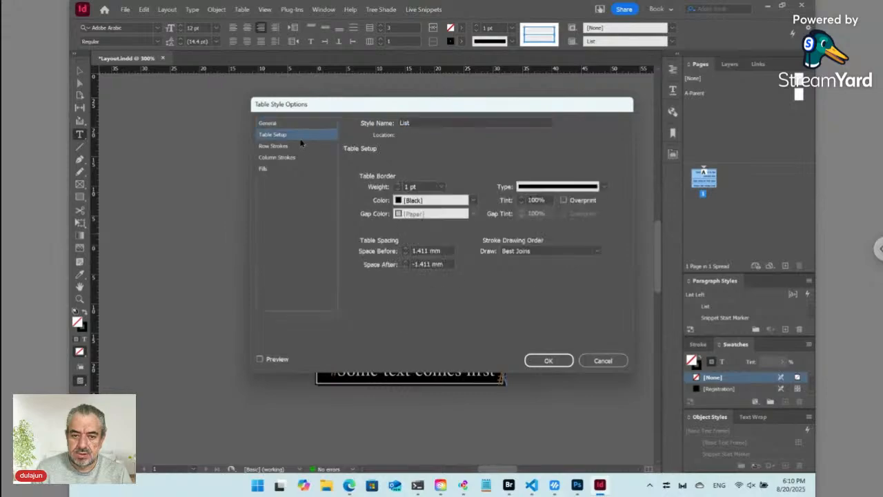
left_click(406, 254)
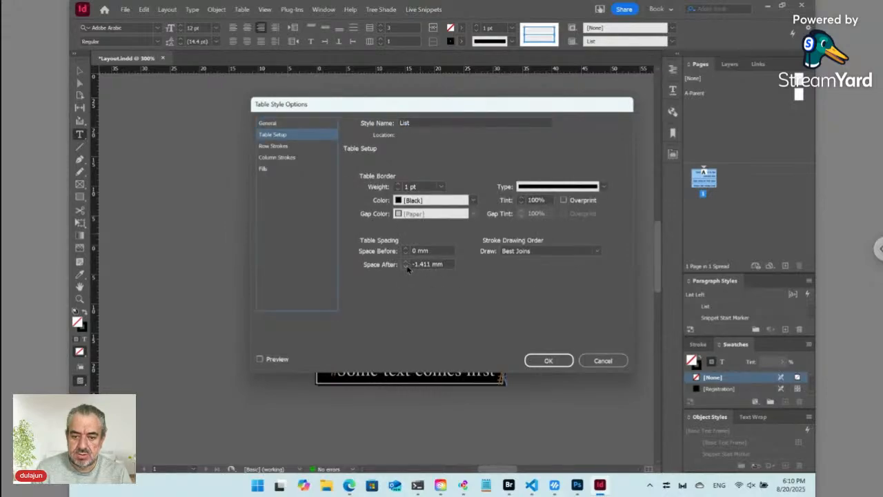
left_click(406, 262)
left_click(556, 361)
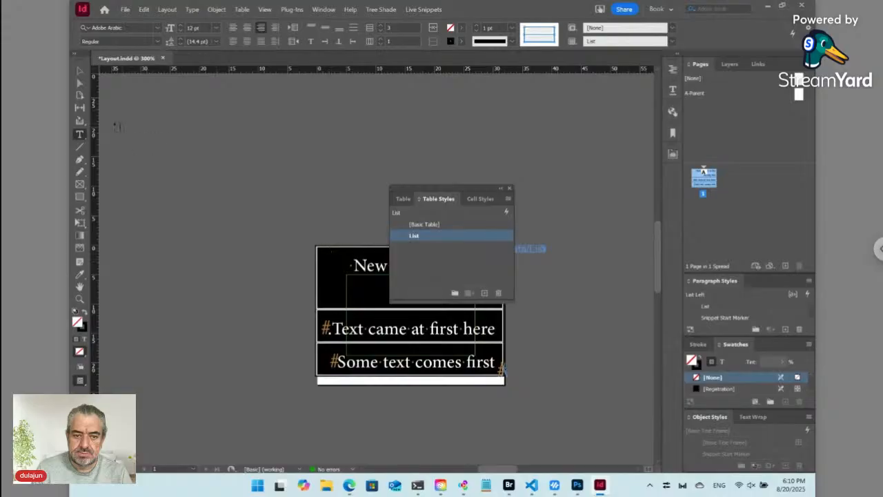
Move the Table Styles panel off the table, and update only the Data/List live snippet
left_click(80, 70)
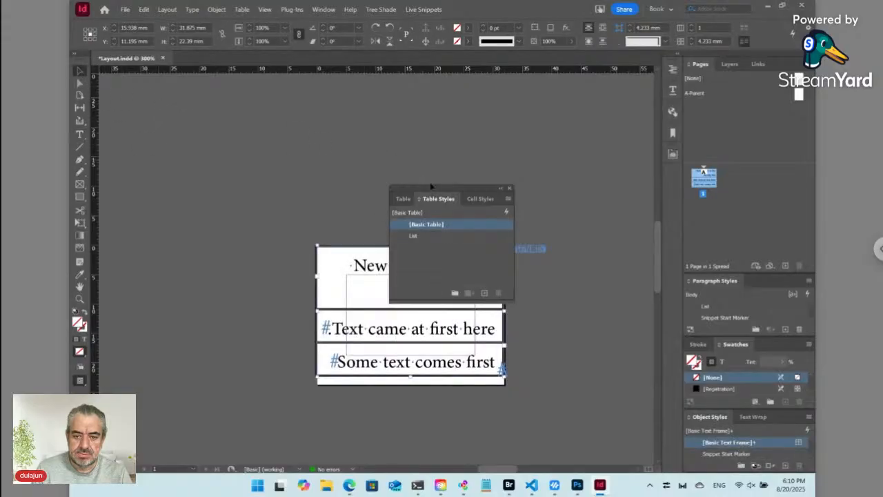
left_click_drag(433, 189, 530, 113)
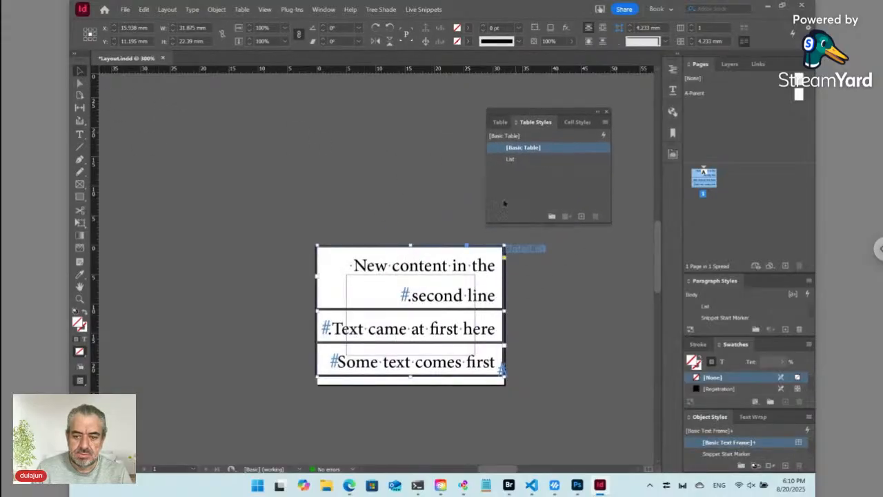
left_click(522, 247)
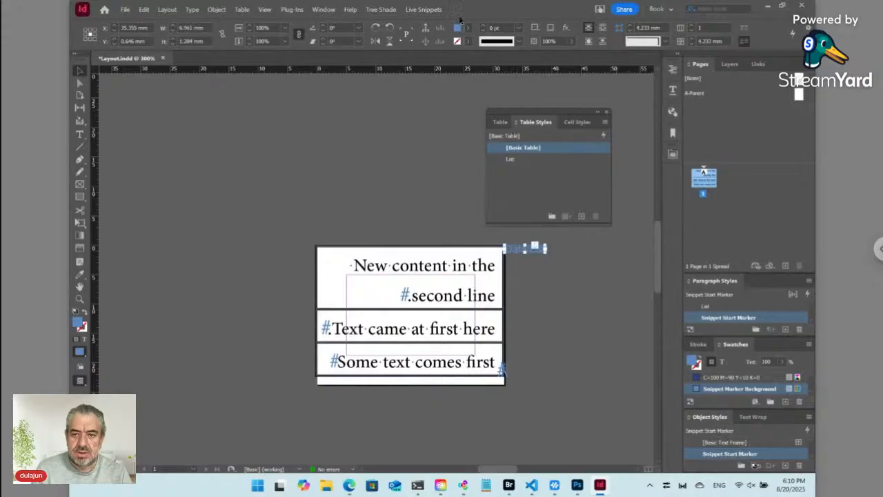
left_click(437, 13)
mouse_move(497, 74)
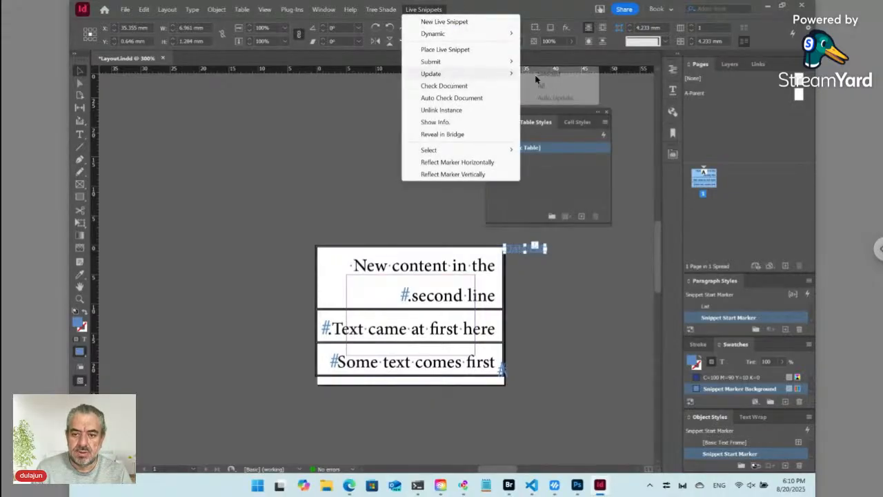
left_click(552, 75)
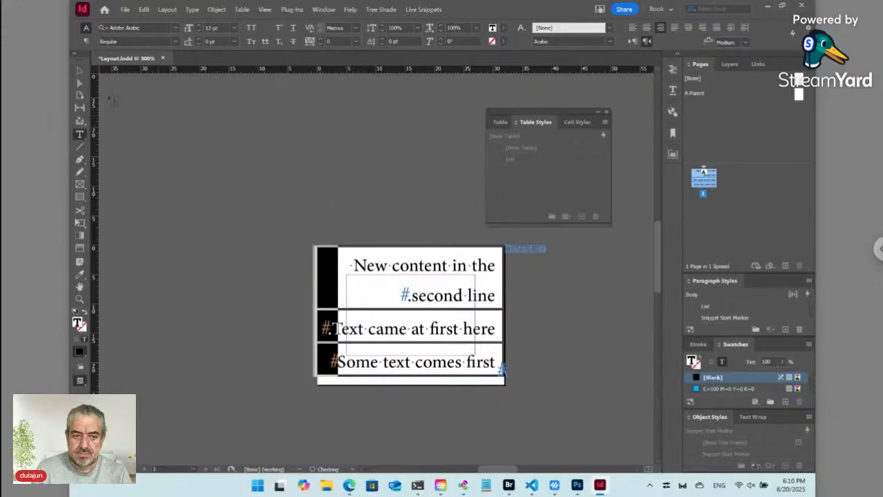
Select the Data/List snippet marker beside the table and update that snippet once more
left_click(79, 71)
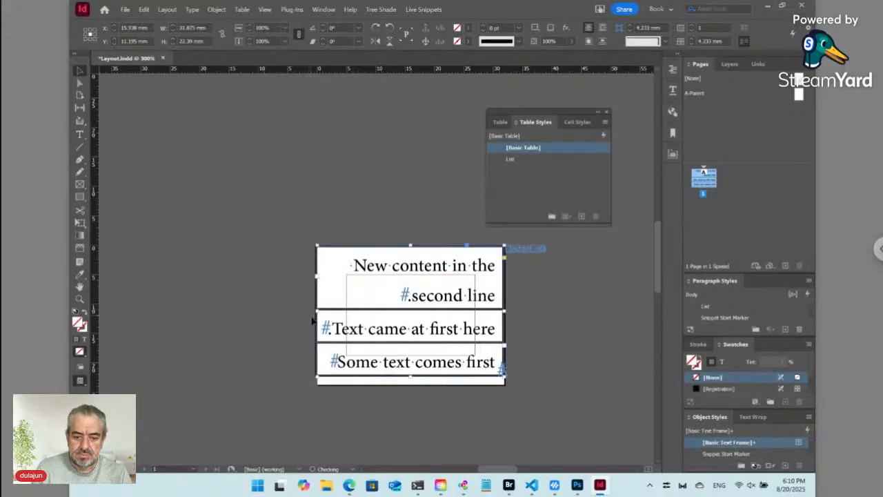
mouse_move(361, 305)
left_mouse_down()
mouse_move(314, 320)
mouse_move(364, 308)
left_mouse_up()
left_click(424, 11)
mouse_move(438, 40)
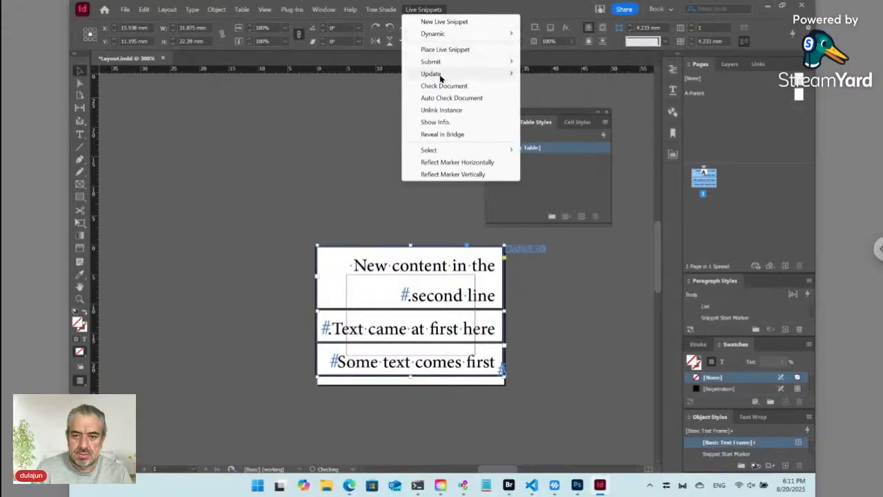
left_click(532, 254)
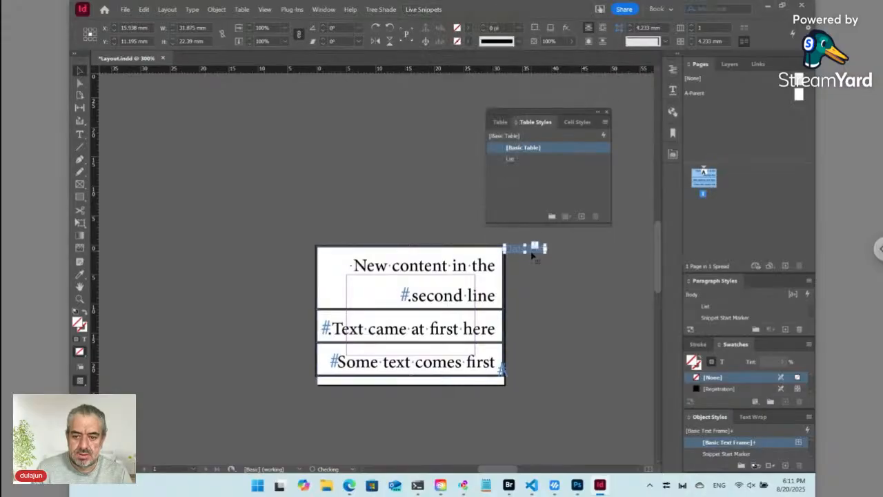
left_click(434, 10)
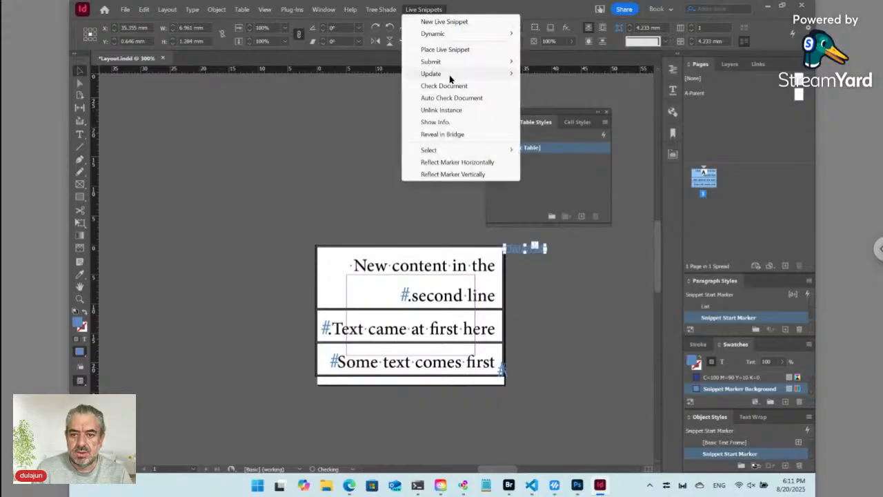
mouse_move(449, 76)
left_click(561, 82)
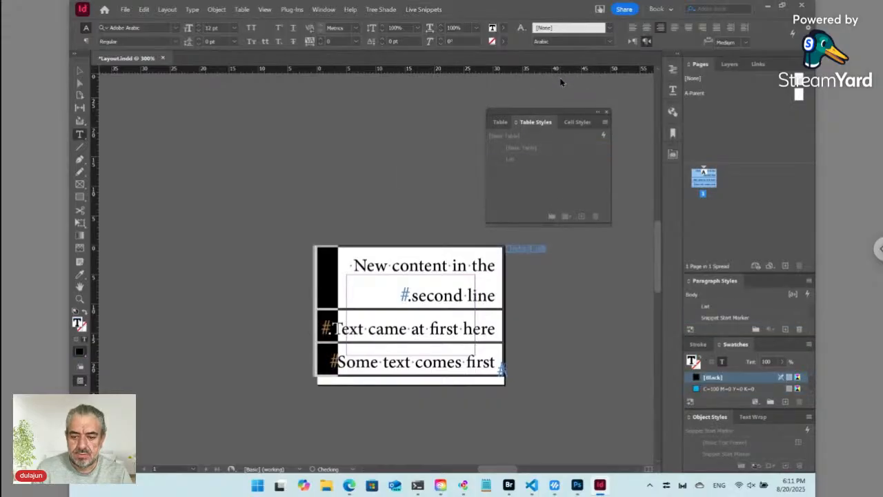
Open the Data/List snippet's Dynamic Style formula and cut the Fit:OuterPageHeightWidth segment, with its separator, from between the Body and List segments
left_click(78, 71)
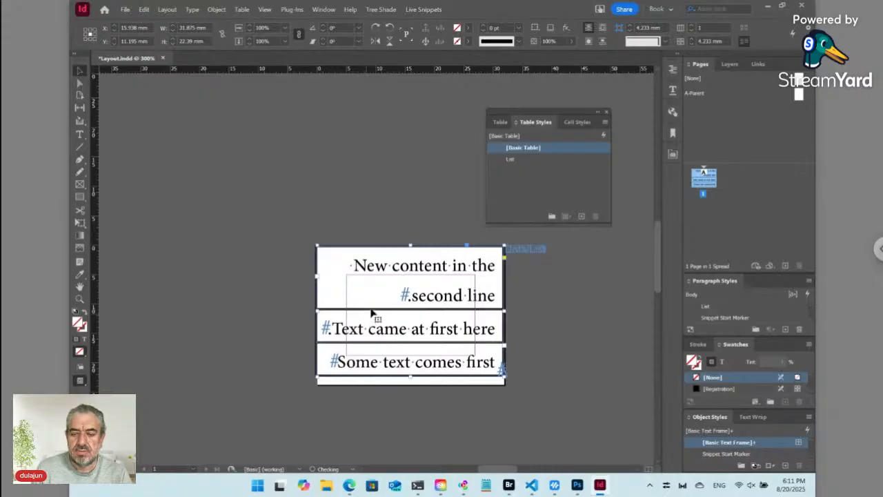
left_click(528, 251)
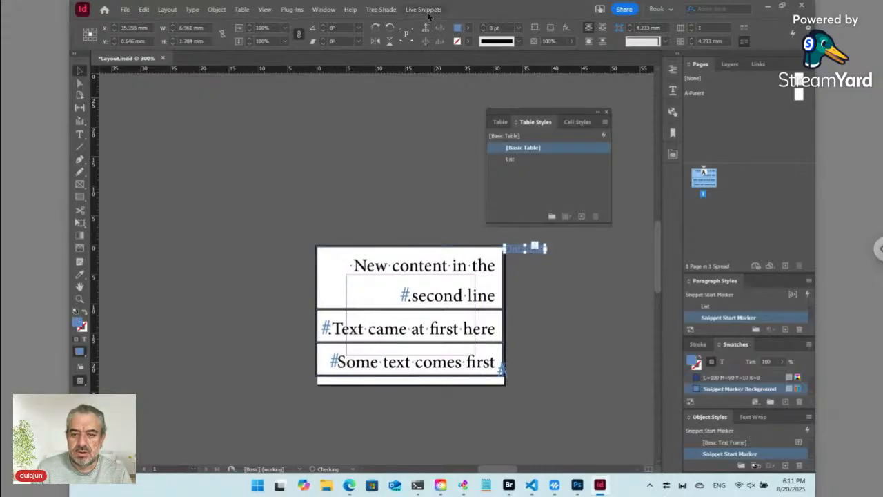
left_click(423, 9)
mouse_move(445, 34)
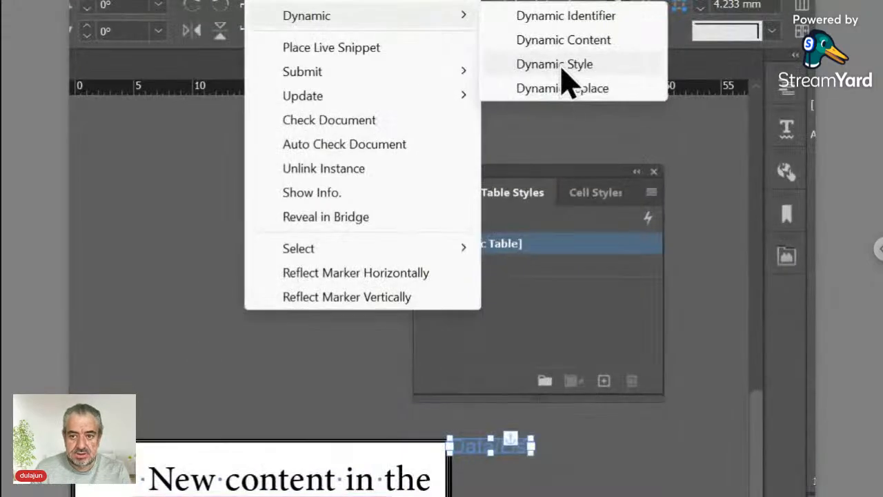
left_click(562, 67)
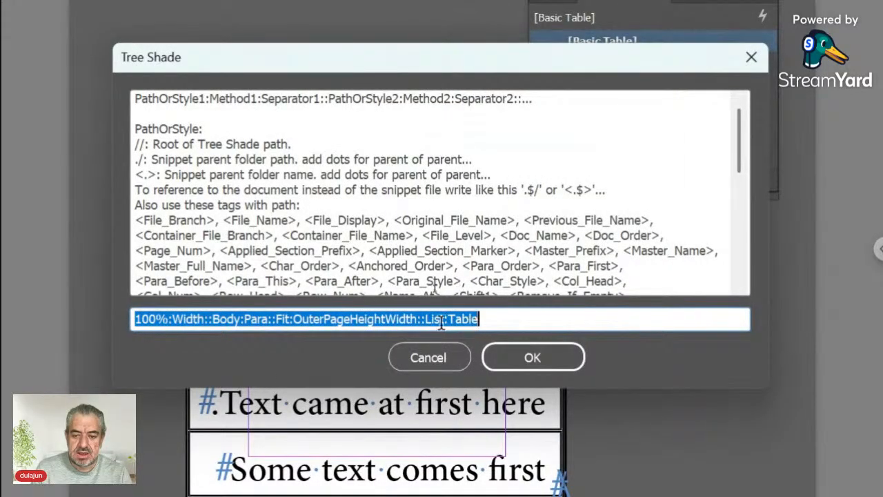
left_click(333, 319)
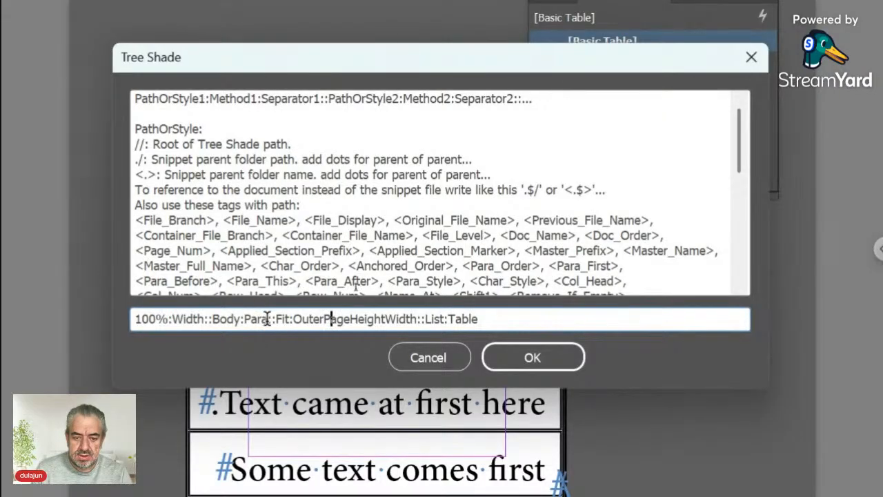
left_click_drag(267, 319, 418, 321)
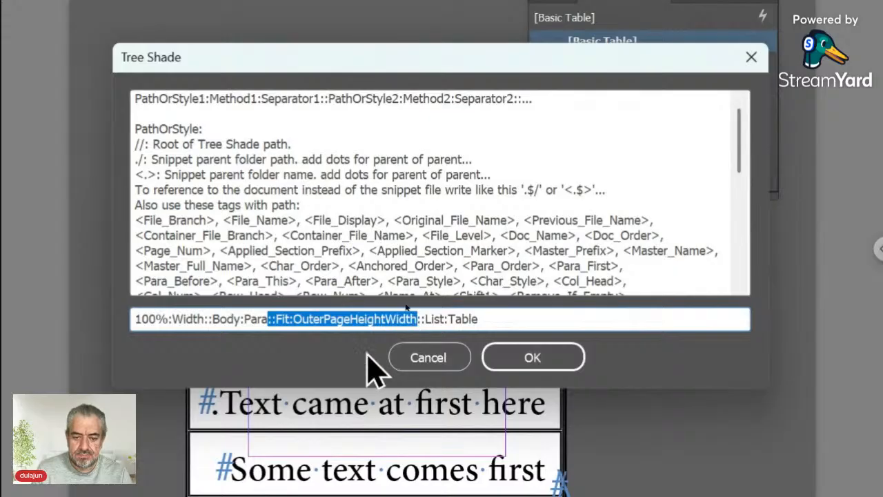
key("shift+Right")
key("ctrl+c")
key("Delete")
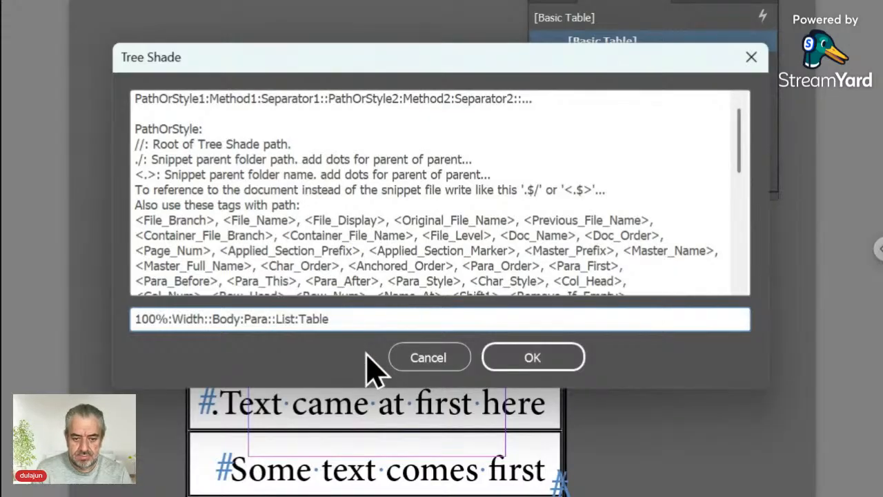
Paste ::Fit:OuterPageHeightWidth at the end of the style formula, after List:Table
key("Right")
key("Right")
key("Right")
key("Right")
key("Right")
key("Right")
key("Right")
key("Right")
key("Right")
key("Right")
key("Right")
key("Right")
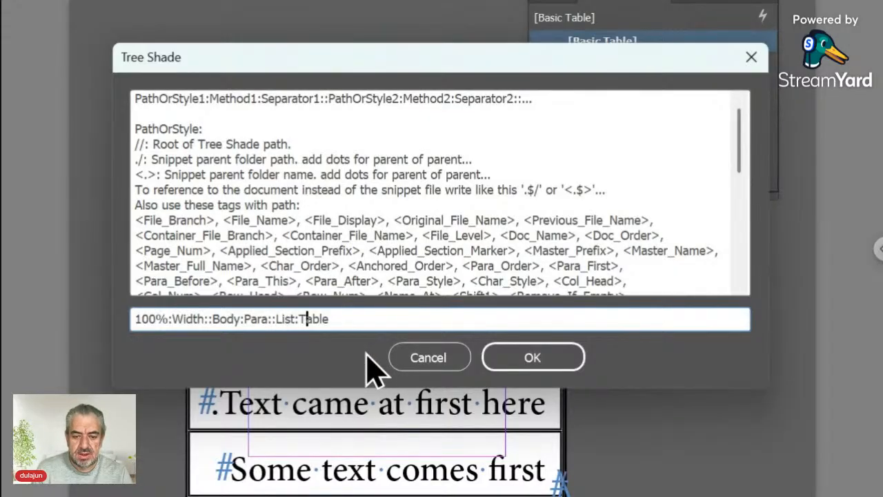
key("ctrl+v")
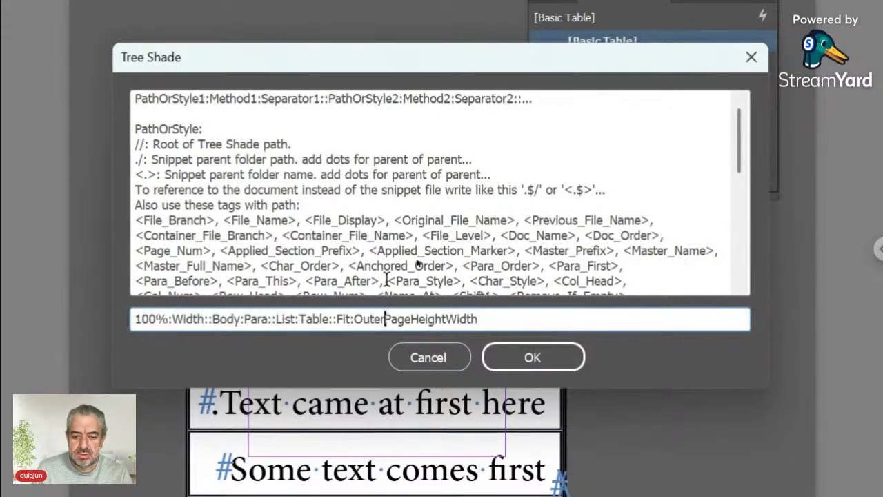
Remove Outer from the formula's Fit value and separate the remaining words with spaces, giving Page Height Width
key("BackSpace")
key("BackSpace")
key("BackSpace")
key("BackSpace")
key("BackSpace")
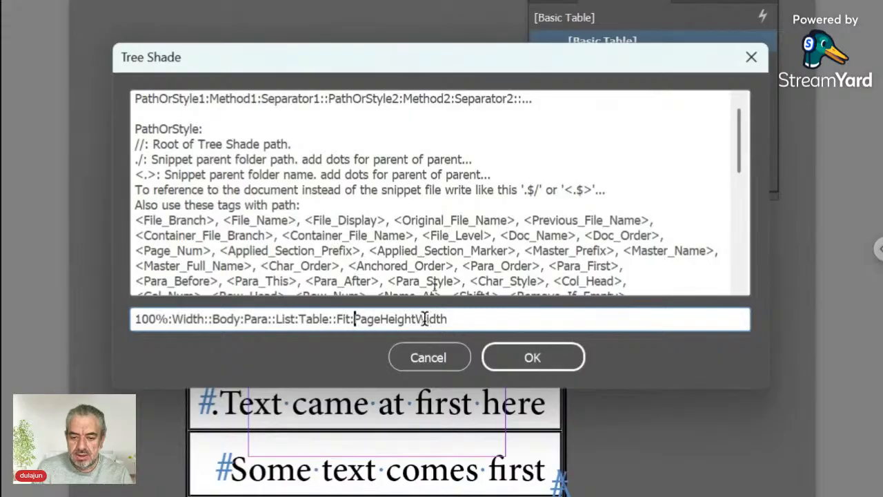
left_click(382, 319)
key("Right")
key("Right")
key("Right")
key("Right")
key("Right")
key("Right")
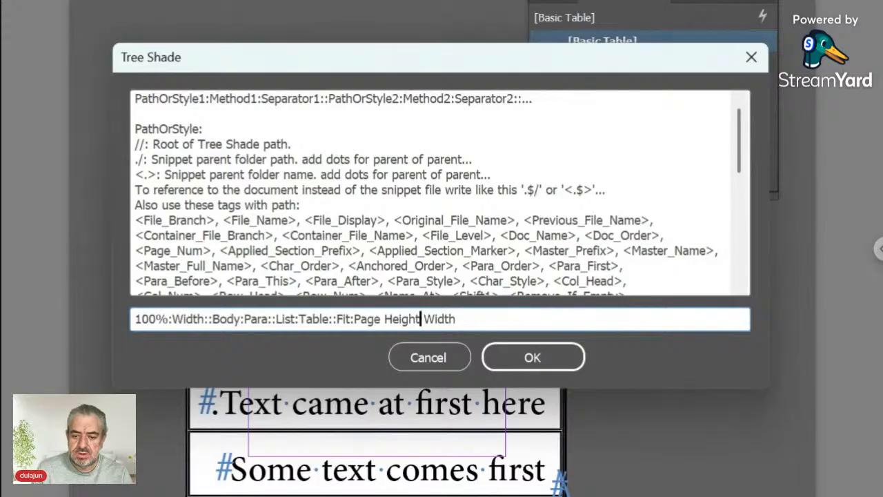
Lowercase the last two words of the Fit value so it reads Page height width, and accept the style formula
key("Left")
key("Left")
key("Left")
key("Left")
key("Left")
key("Left")
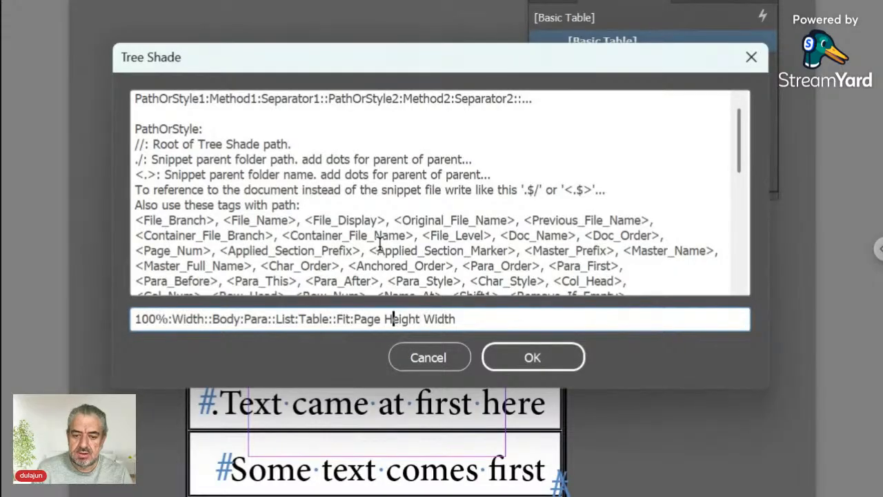
key("shift+Left")
type("h")
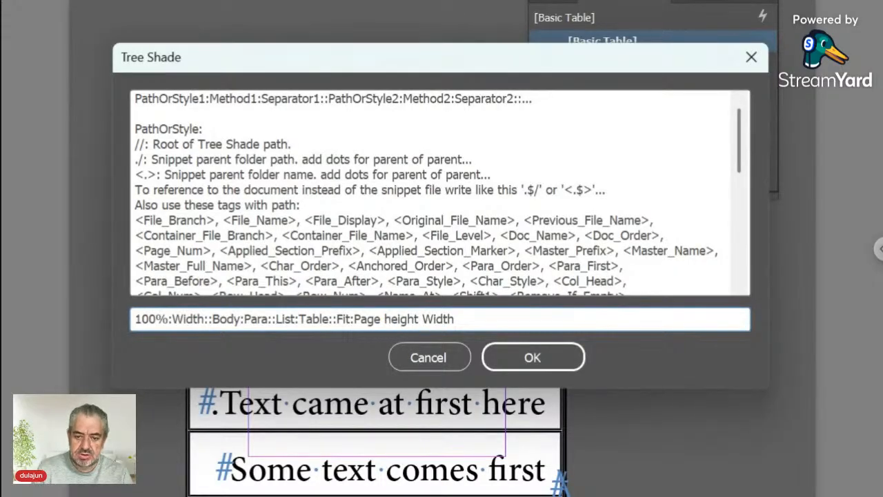
key("Right")
key("Right")
key("Right")
key("Right")
key("Right")
key("shift+Right")
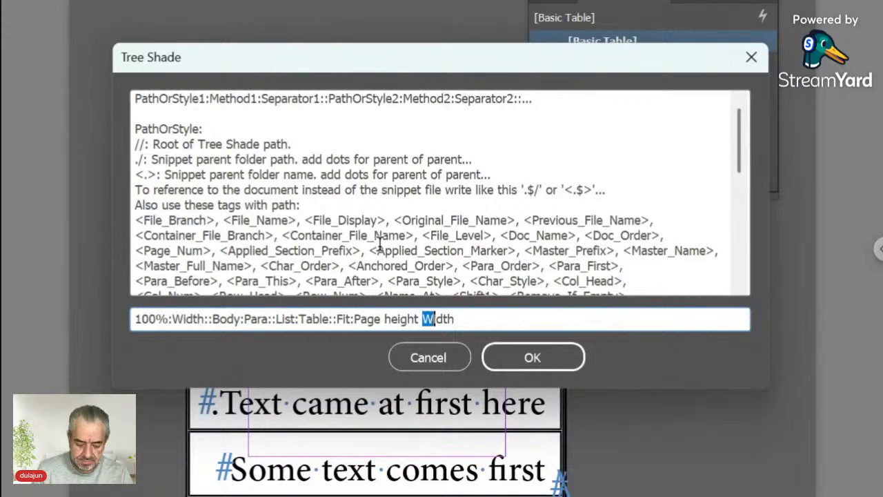
type("w")
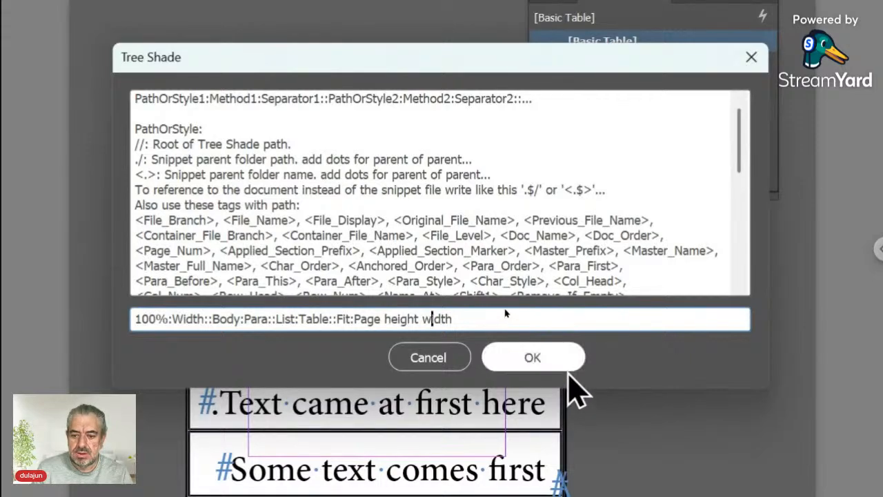
left_click(562, 364)
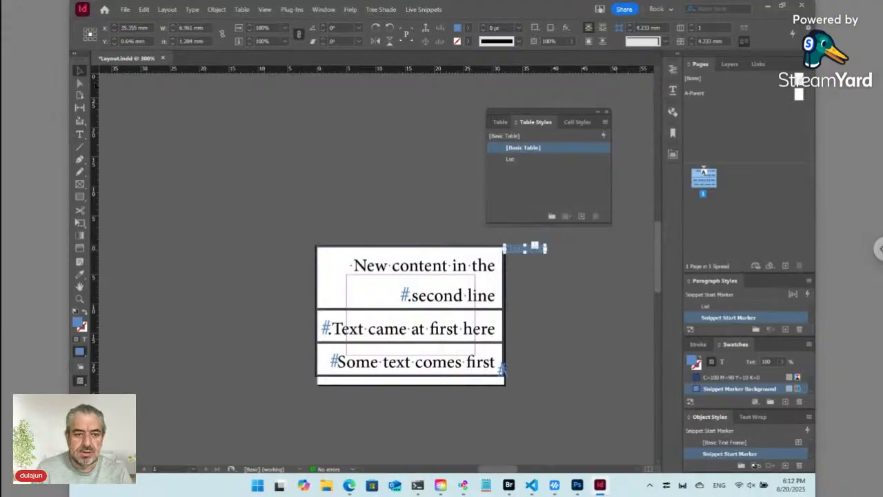
Reopen the Data/List snippet's Dynamic Style formula and change its Fit value to Outer Page height width
left_click(430, 326)
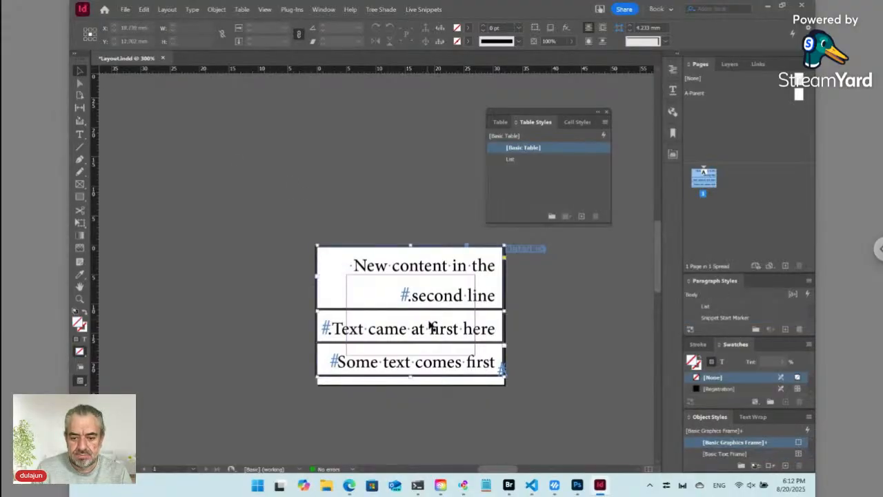
left_click(429, 326)
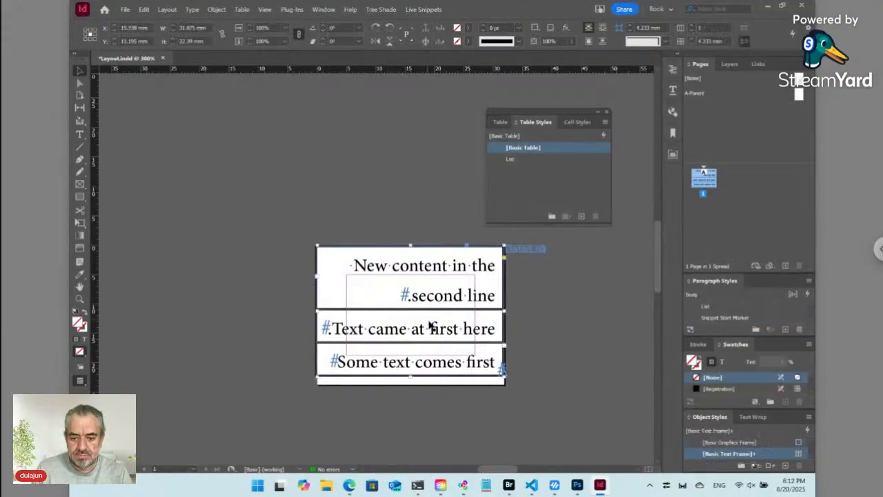
left_click(524, 248)
left_click(432, 9)
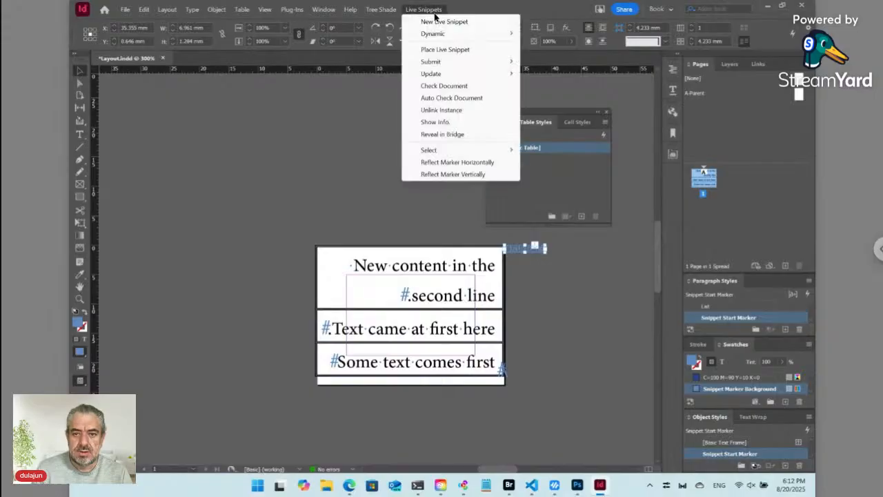
mouse_move(453, 34)
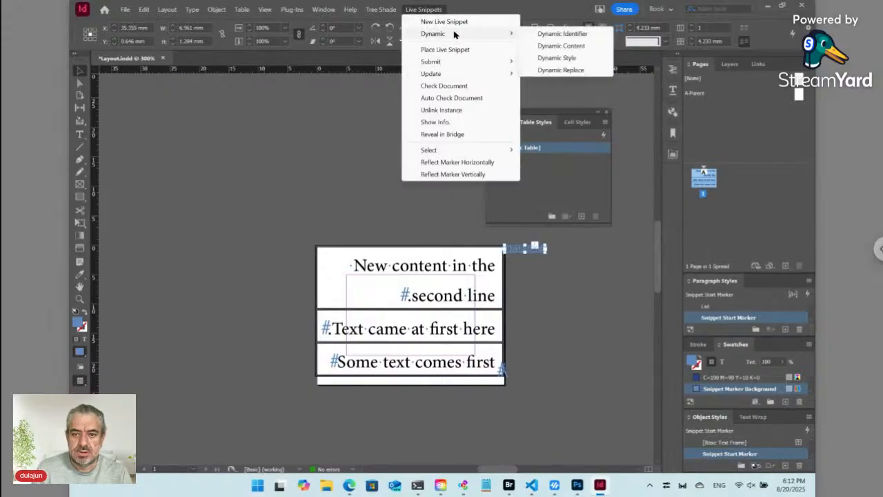
left_click(559, 58)
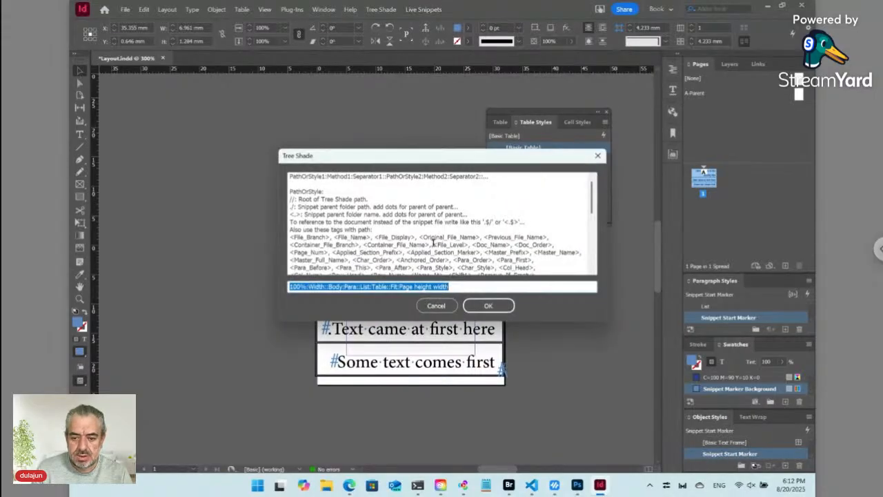
left_click(400, 286)
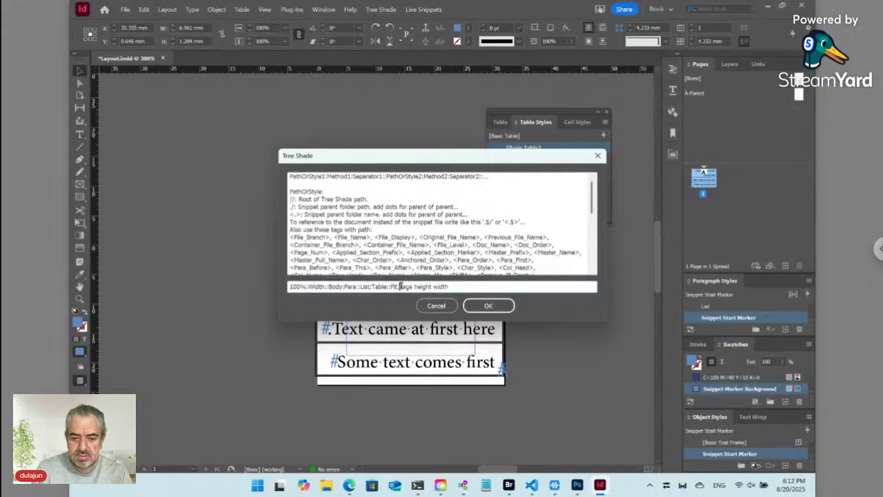
type("Outer")
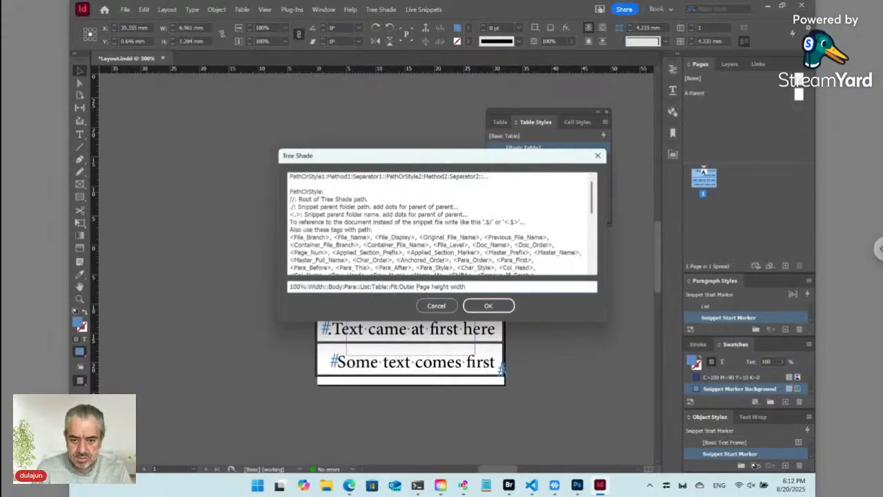
left_click(475, 307)
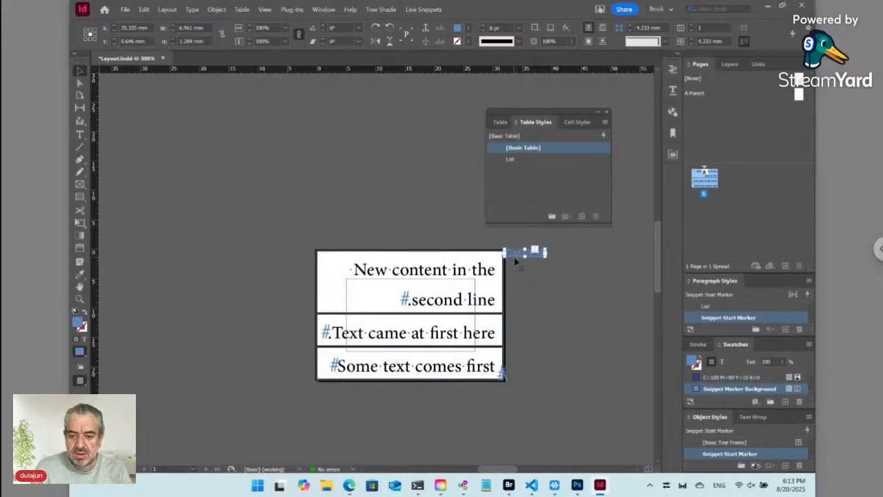
Edit the List Left paragraph style applied to the first table cell and set its font style to Bold
left_click(392, 210)
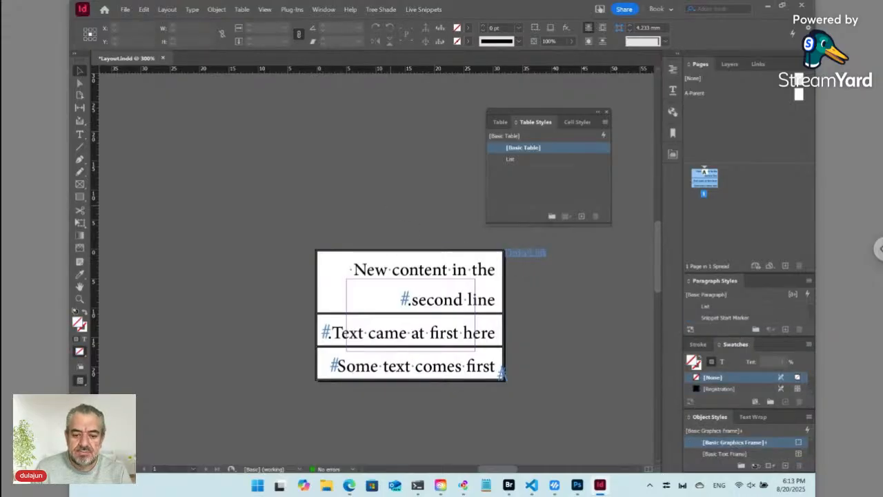
double_click(428, 274)
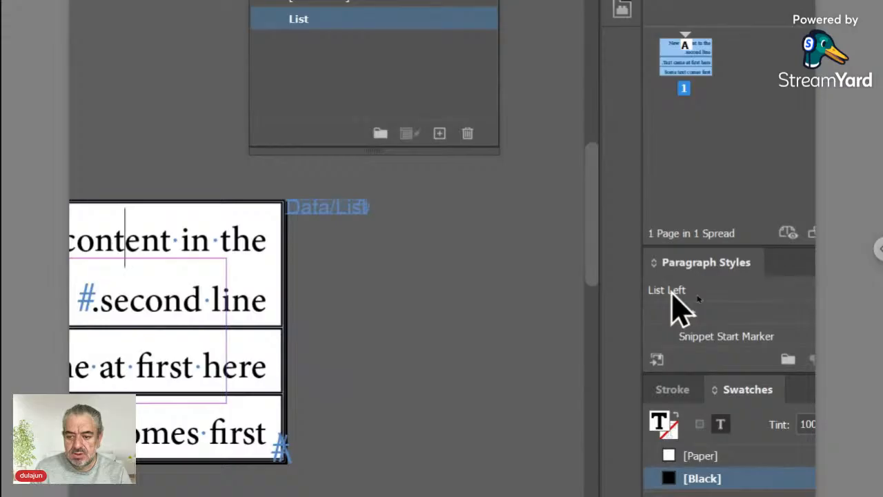
right_click(674, 296)
left_click(714, 306)
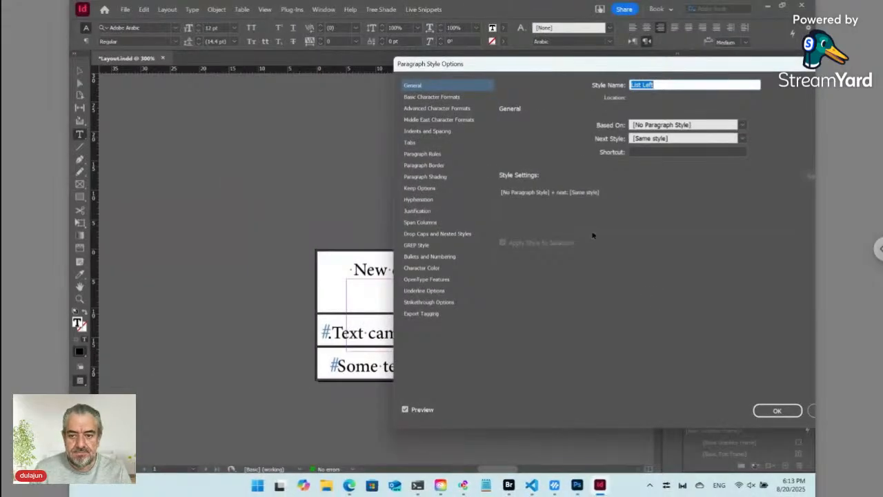
left_click_drag(507, 65, 413, 67)
left_click(368, 98)
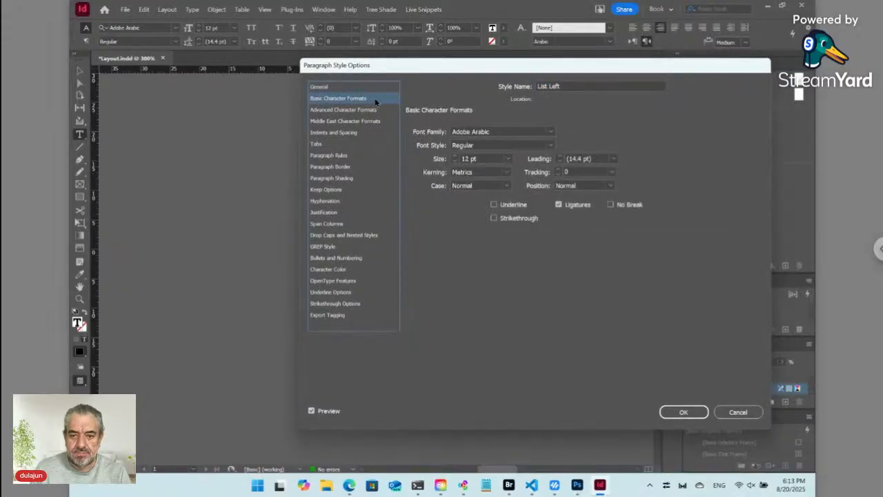
left_click(436, 134)
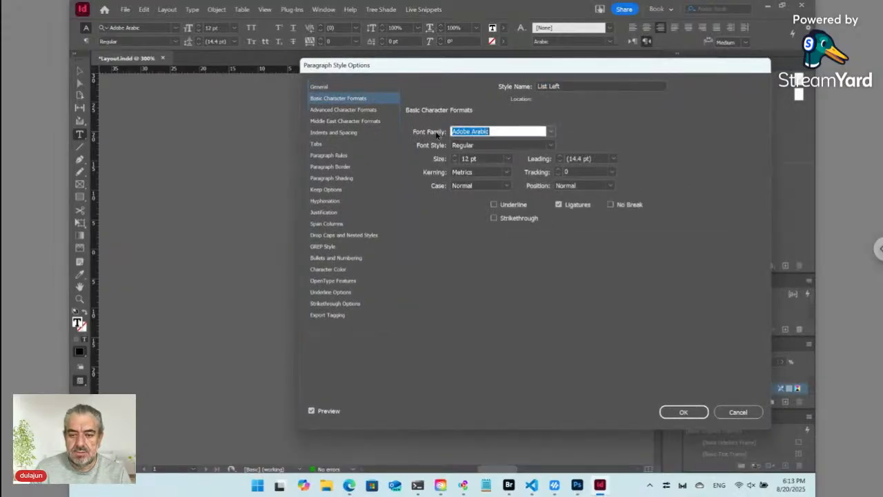
left_click(552, 147)
left_click(478, 176)
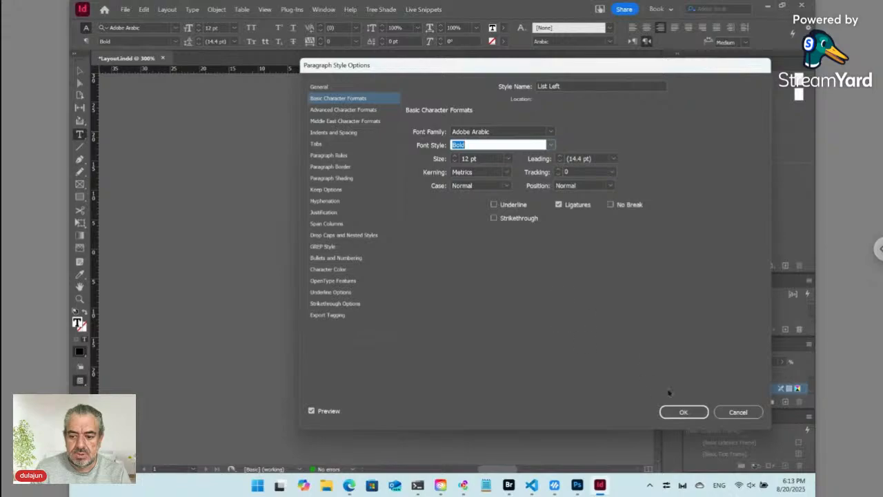
left_click(681, 412)
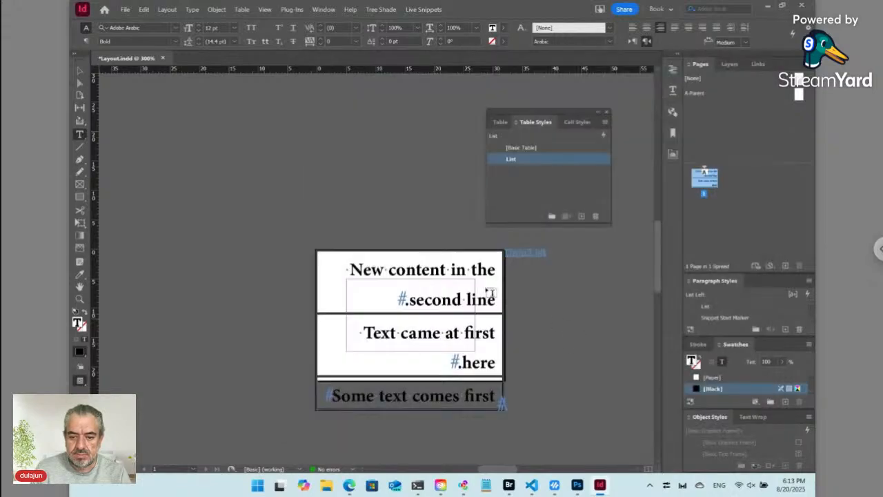
Make the first cell's paragraph direction left-to-right and redefine the List Left paragraph style from it
left_click(85, 41)
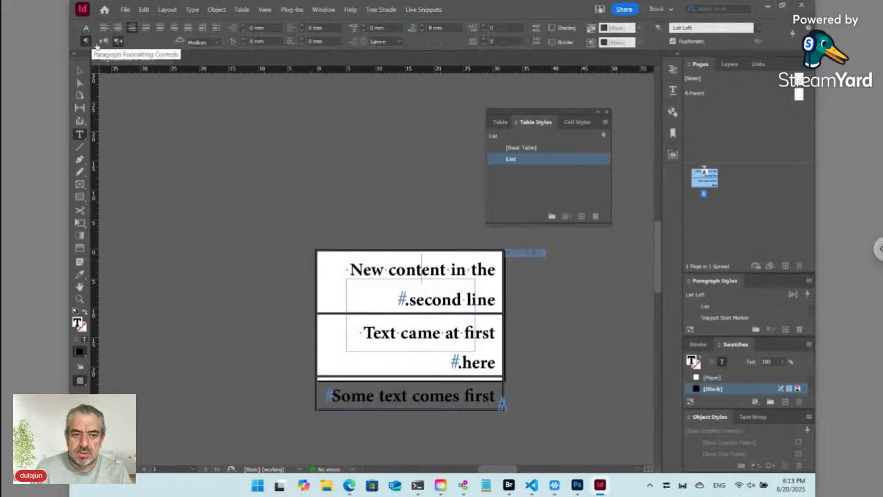
left_click(104, 40)
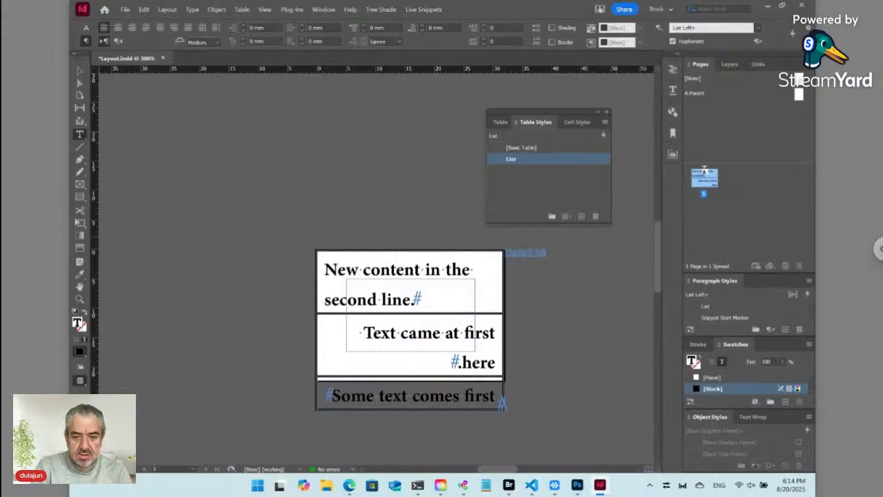
key("ctrl+alt+shift+r")
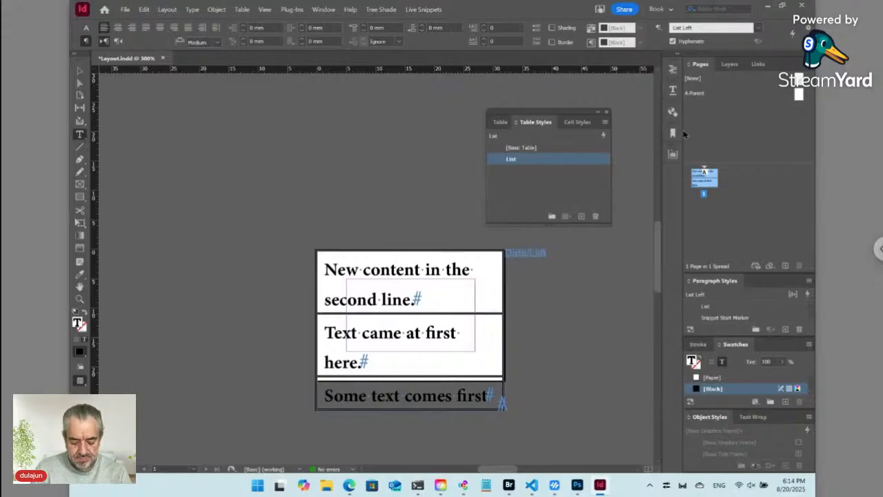
Set the first cell paragraph's auto leading to 100%, redefine the List Left style from it, and dock the paragraph settings away
key("ctrl+alt+t")
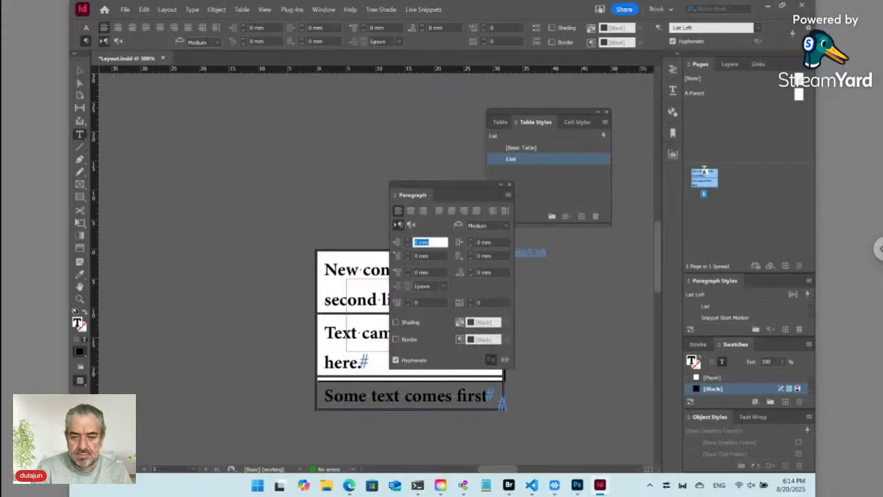
left_click(507, 195)
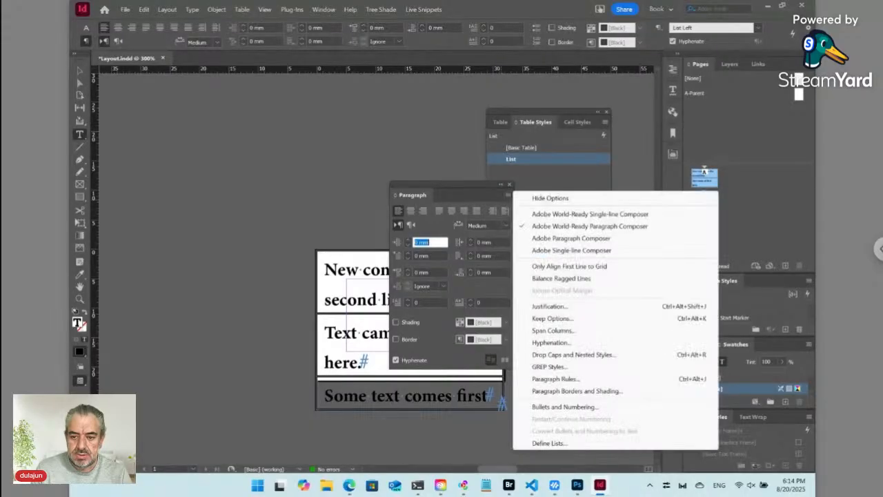
left_click(564, 307)
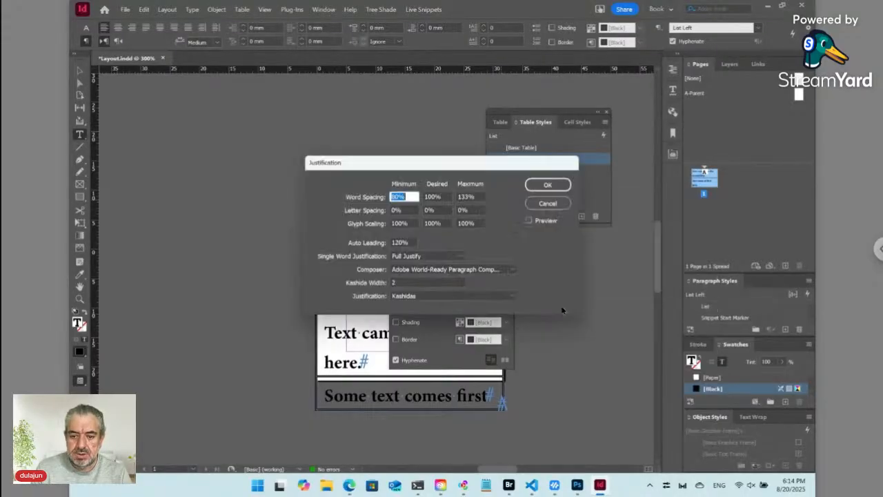
left_click(374, 245)
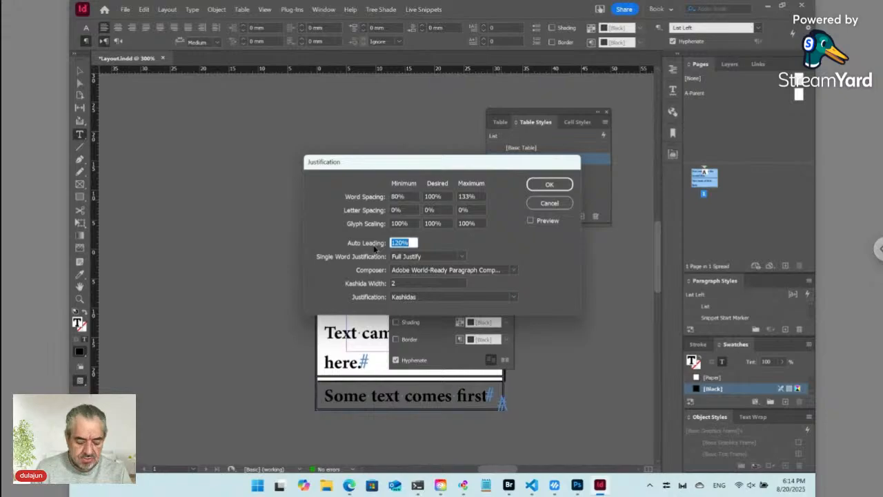
type("100")
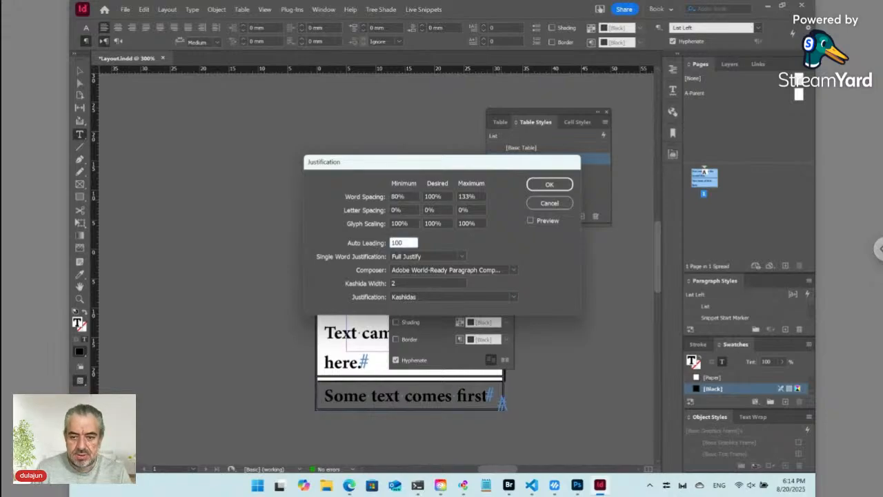
left_click(537, 184)
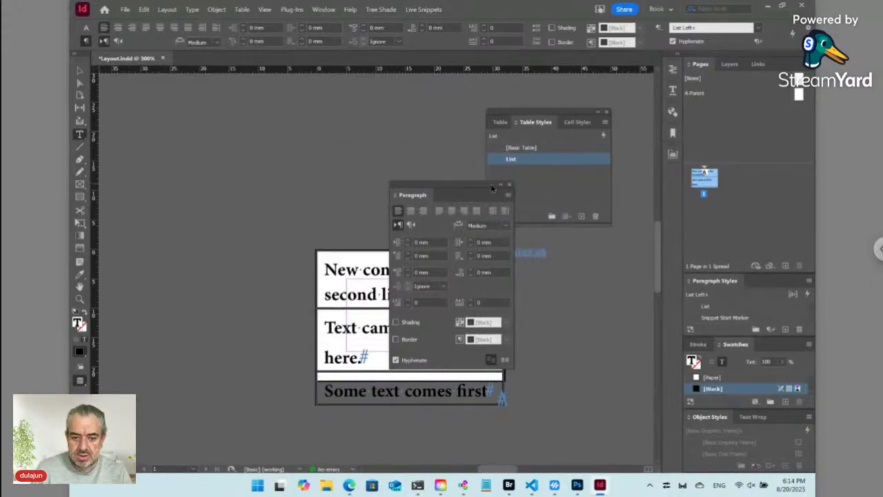
key("ctrl+z")
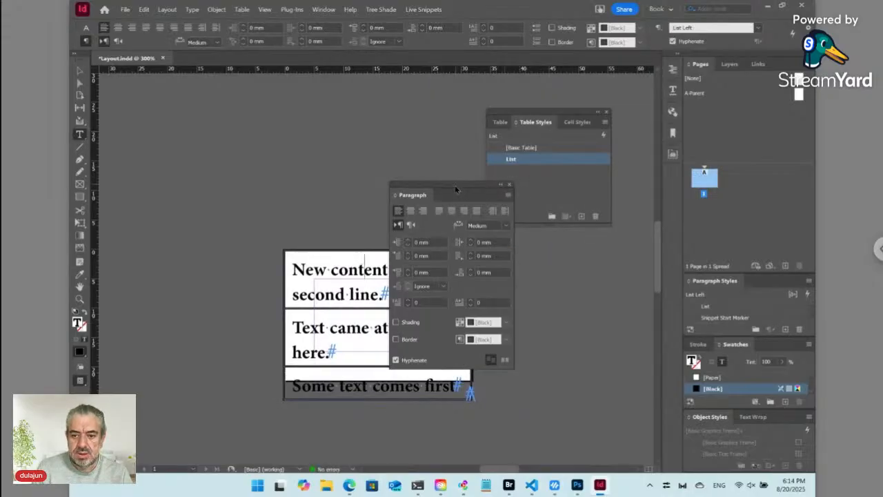
left_click_drag(455, 185, 669, 176)
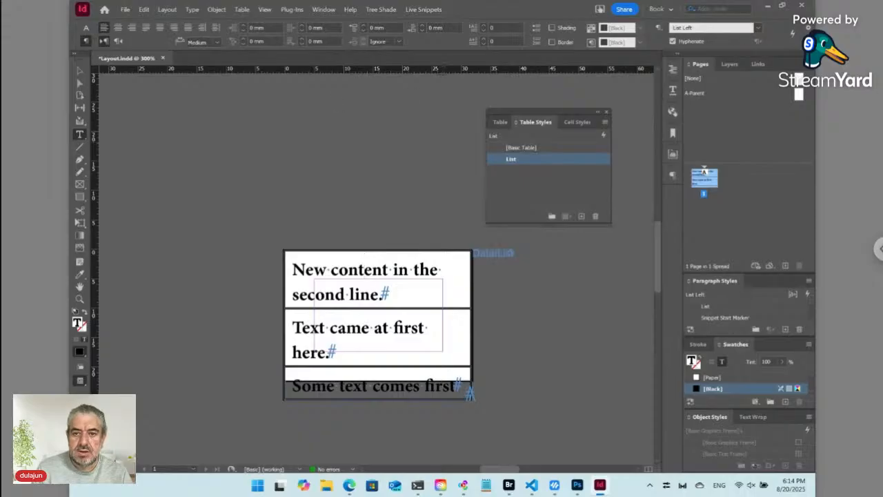
Update the selected Data/List live snippet
left_click(423, 9)
mouse_move(438, 74)
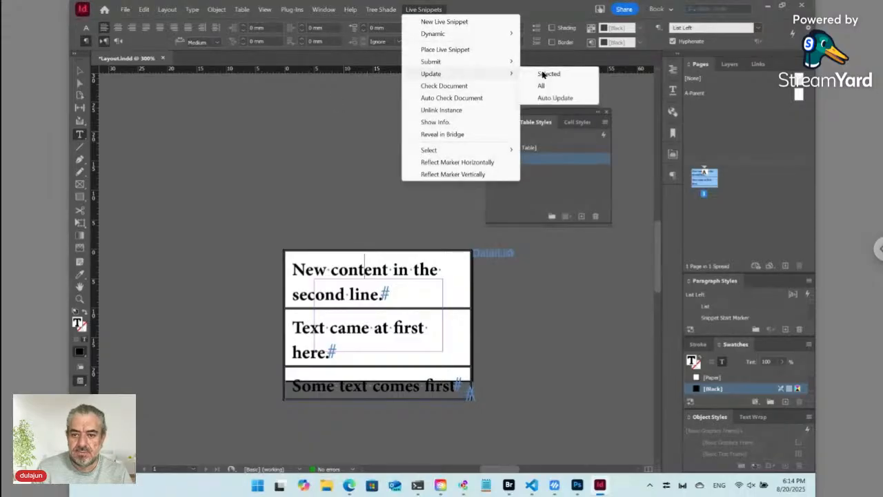
left_click(545, 74)
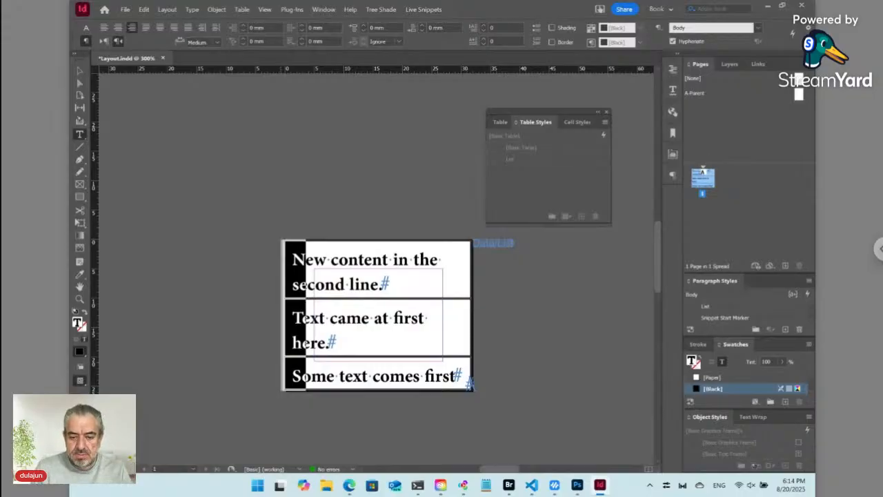
Edit the List table style so its table border weight is 0 pt, with preview enabled, and accept the style
left_click(338, 260)
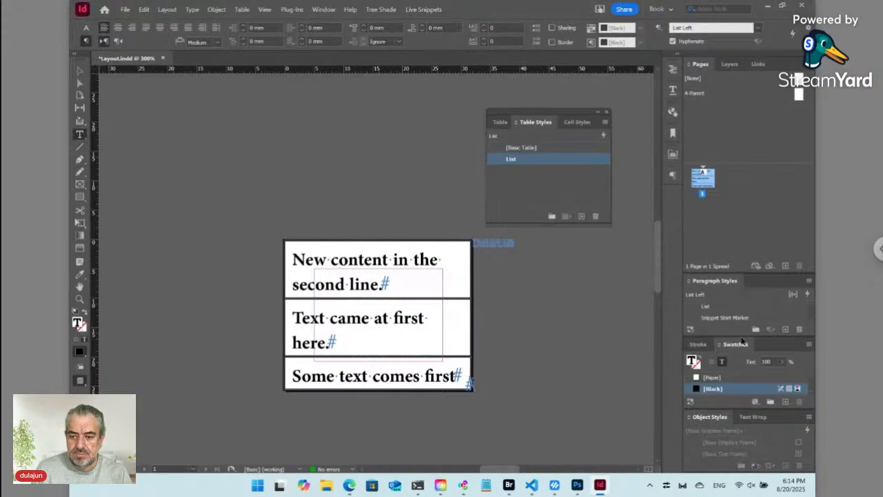
right_click(522, 157)
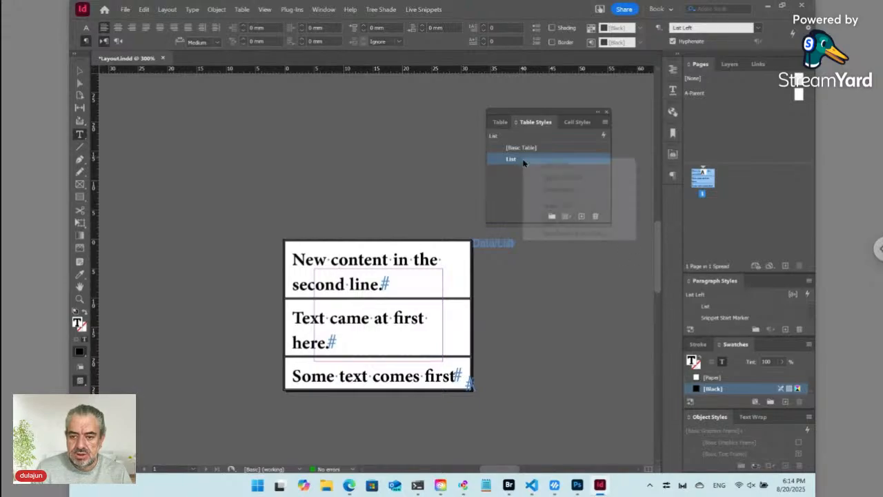
left_click(545, 165)
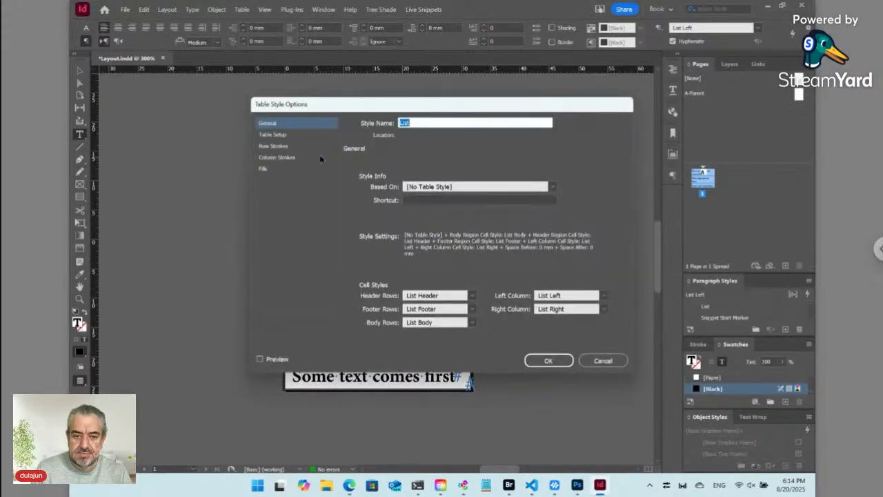
left_click(276, 134)
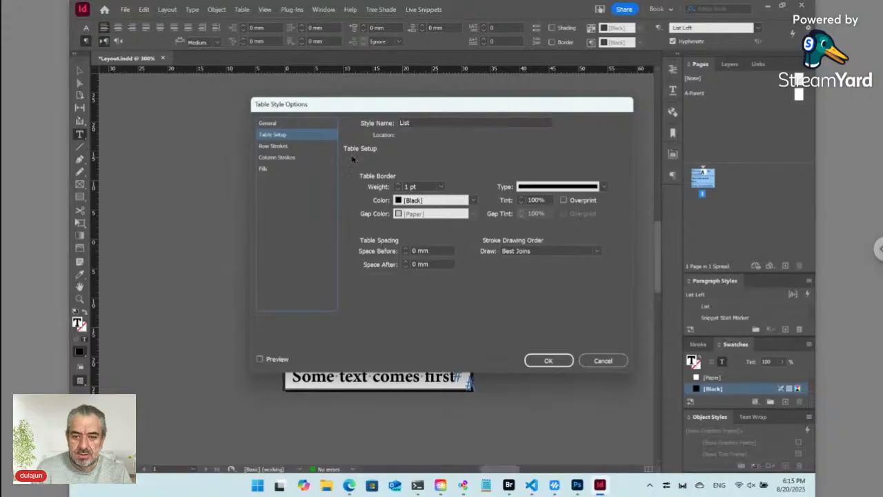
left_click_drag(443, 107, 646, 124)
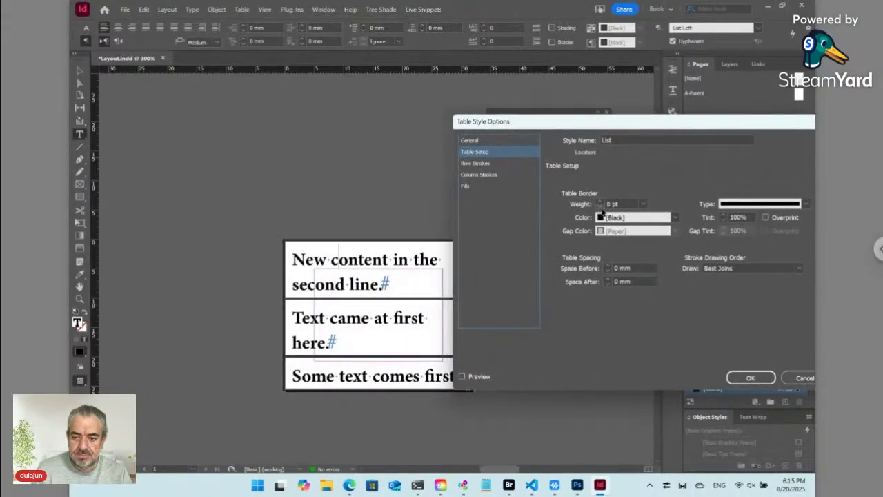
left_click(485, 379)
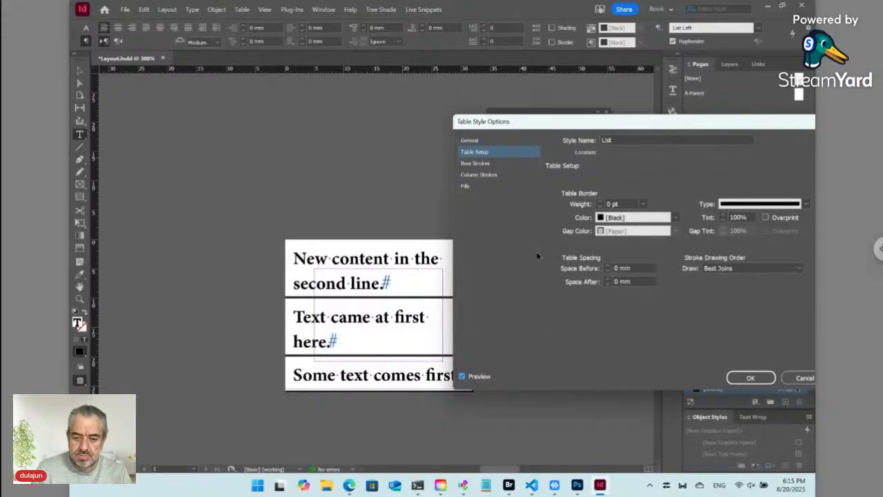
left_click(493, 166)
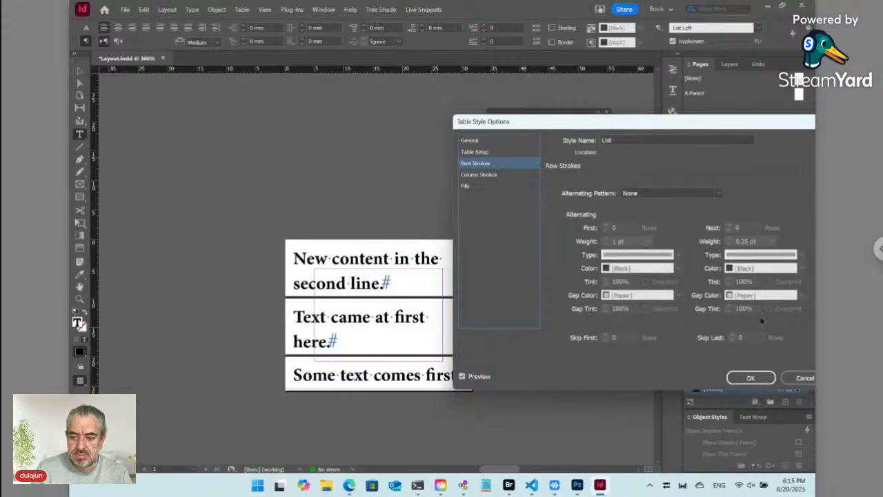
left_click(750, 377)
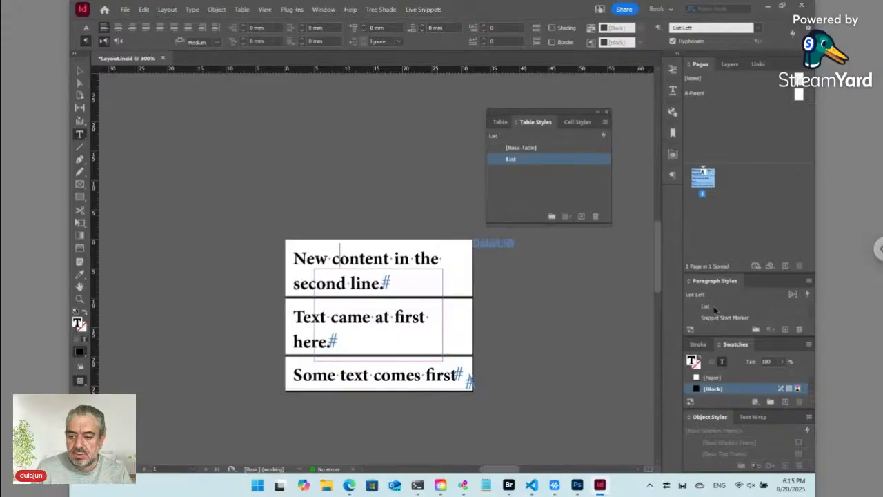
left_click(576, 122)
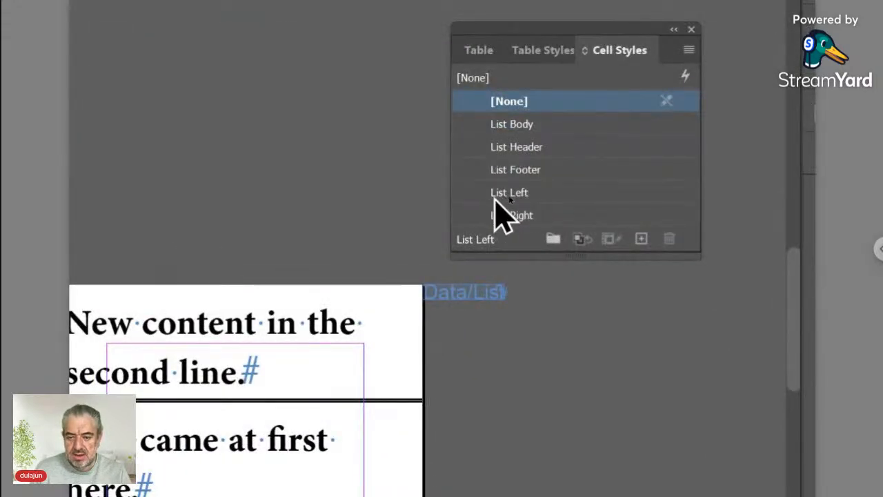
right_click(511, 196)
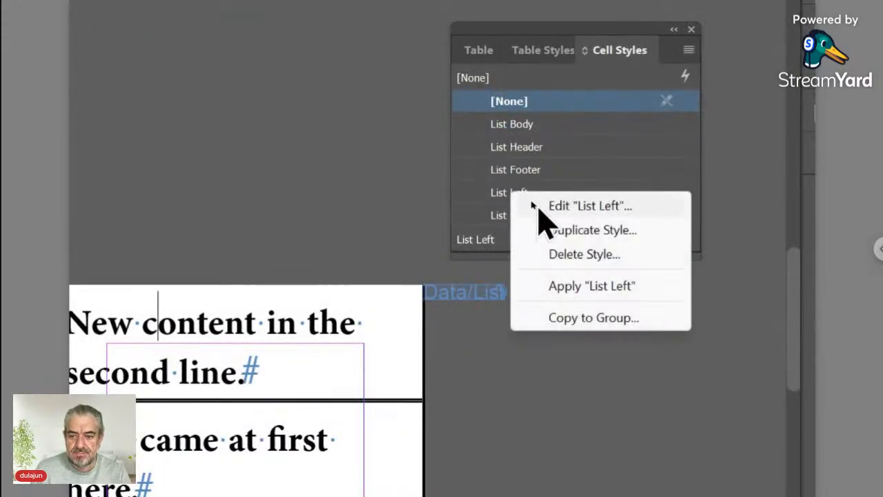
left_click(541, 207)
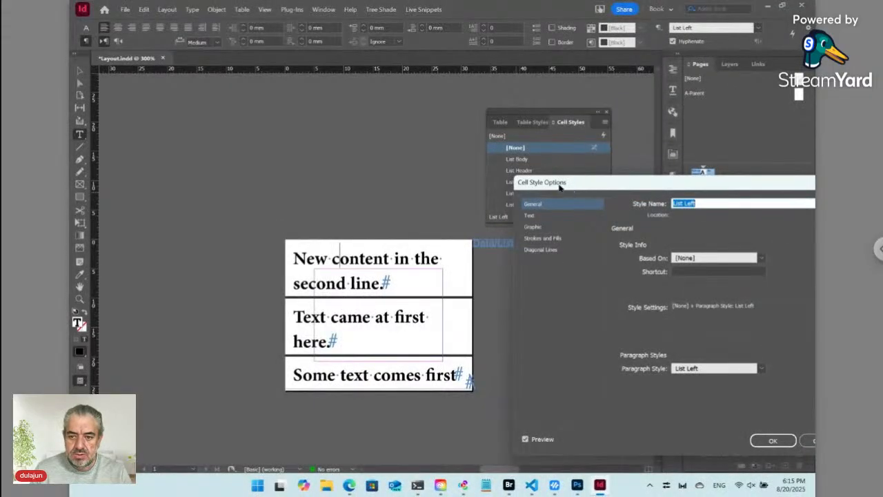
left_click_drag(599, 179, 439, 121)
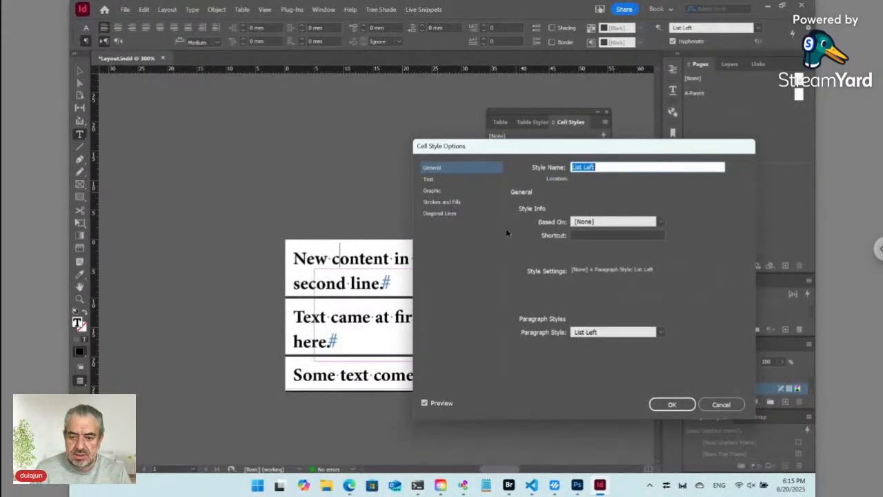
left_click(436, 180)
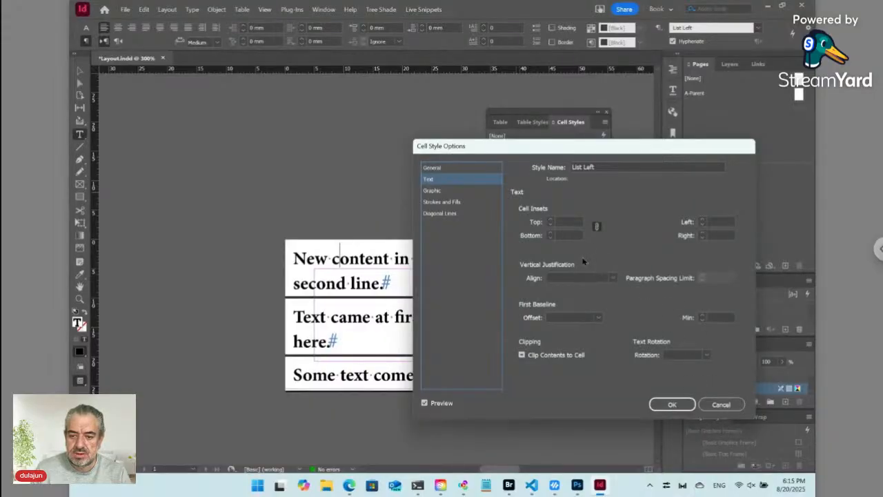
left_click(467, 201)
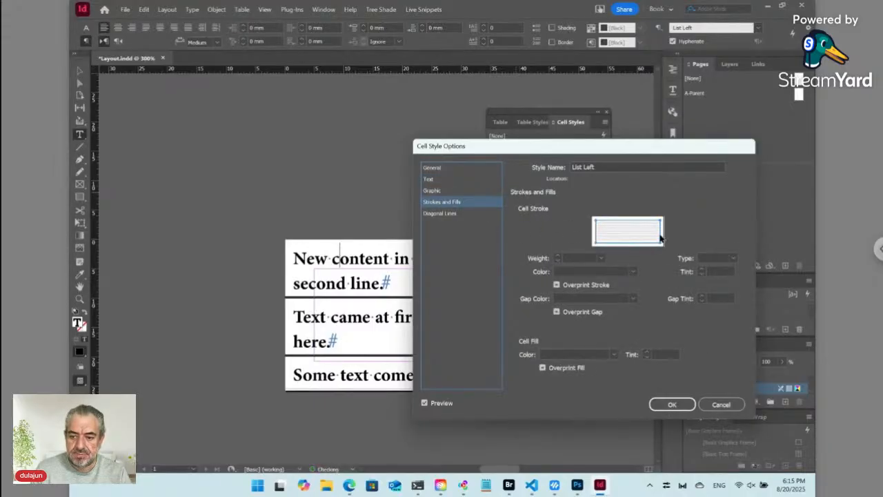
left_click(600, 259)
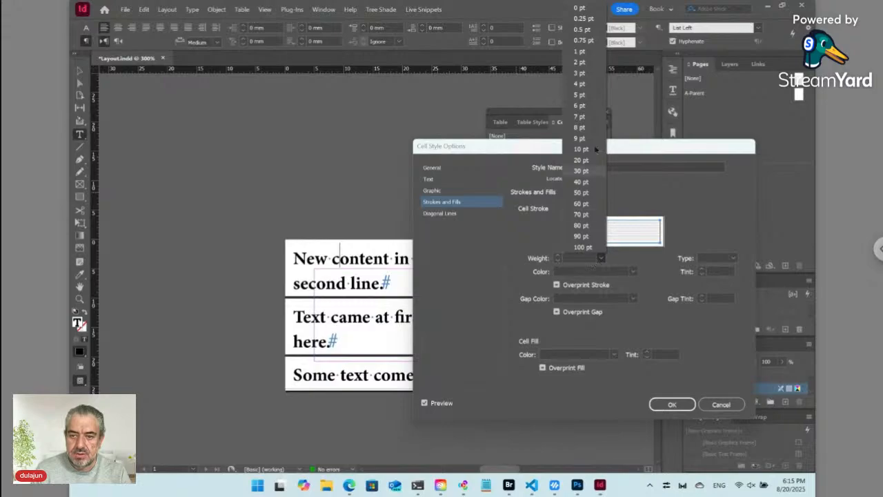
left_click(585, 21)
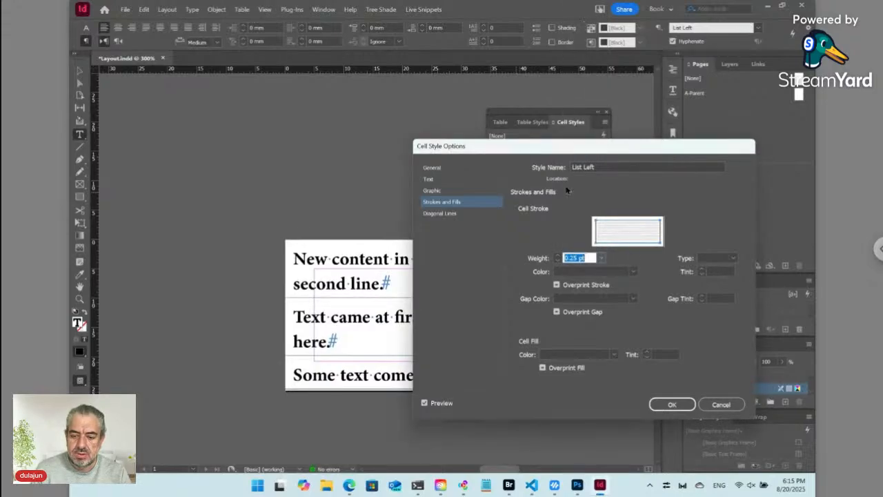
left_click(716, 404)
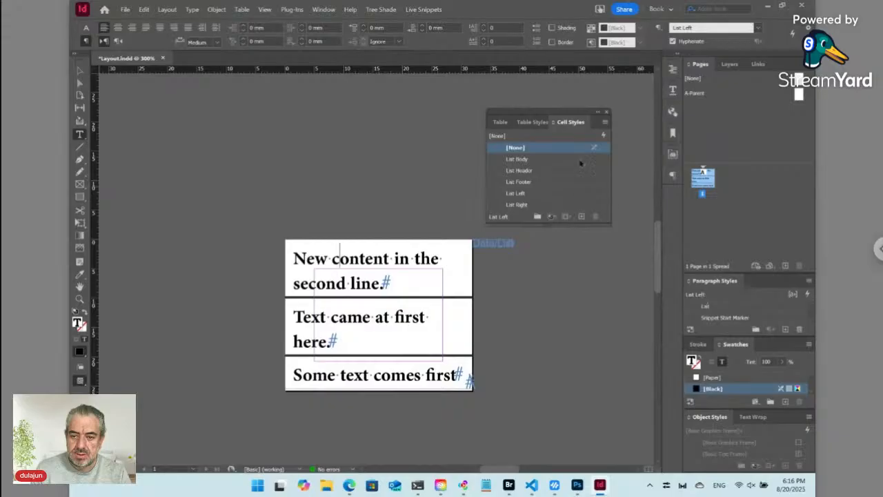
Edit the List table style so its row strokes alternate every other row, with the first stroke weight at 0.25 pt, and accept the style
left_click(533, 123)
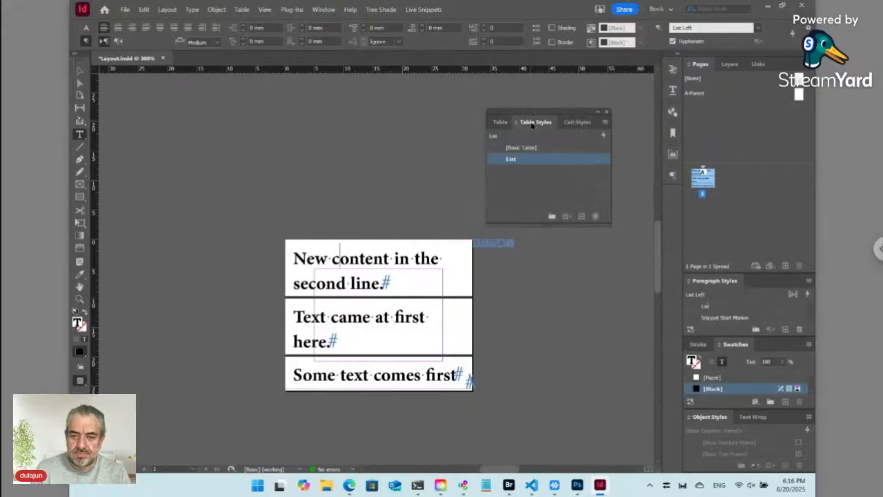
right_click(532, 165)
left_click(545, 164)
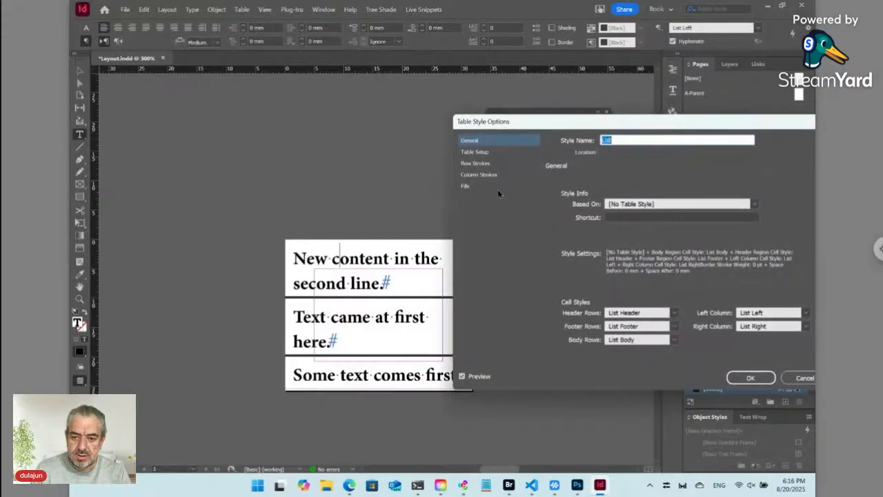
left_click(483, 163)
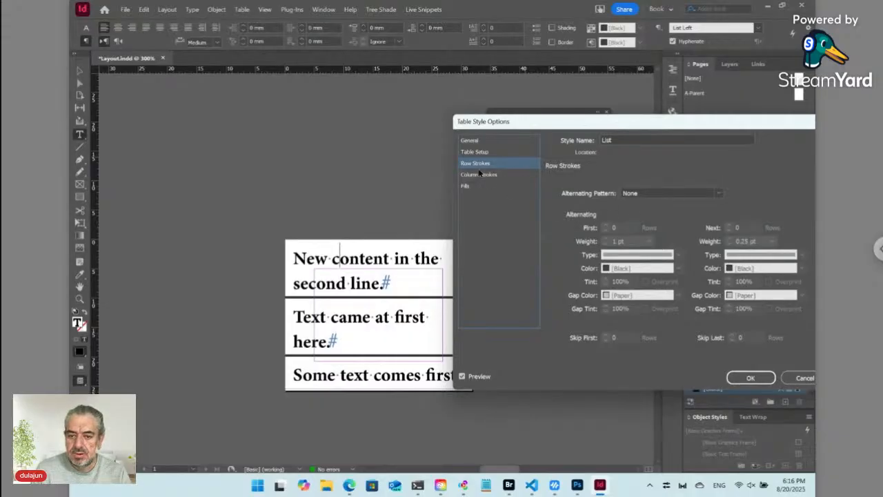
left_click(633, 200)
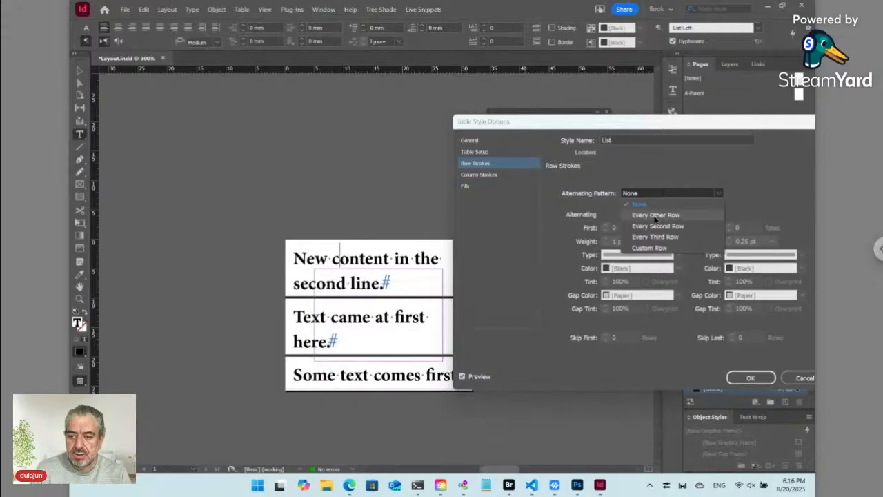
left_click(655, 216)
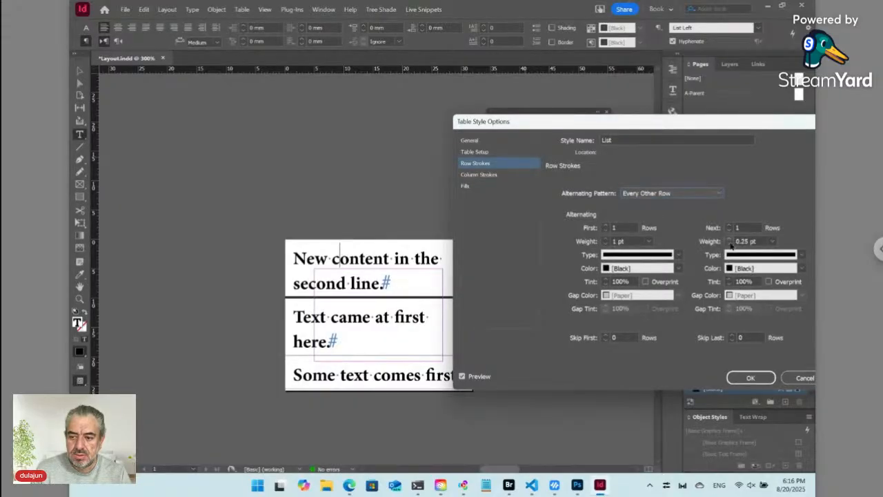
left_click(649, 241)
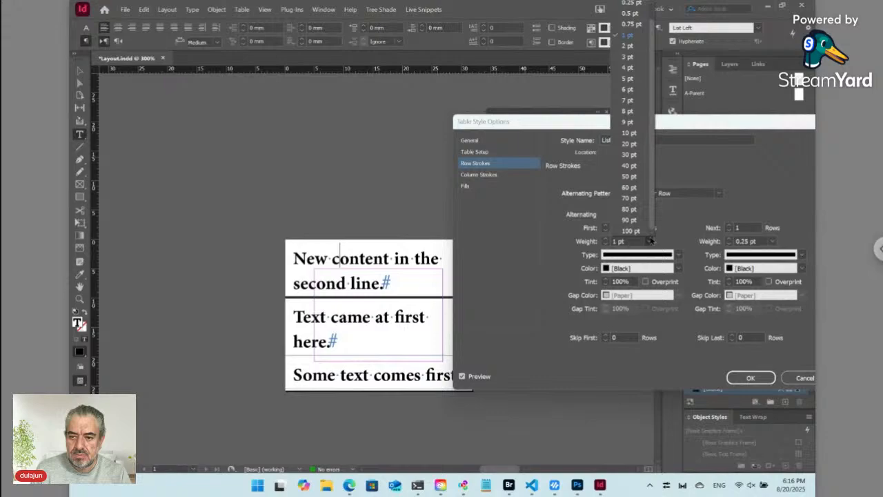
left_click(626, 5)
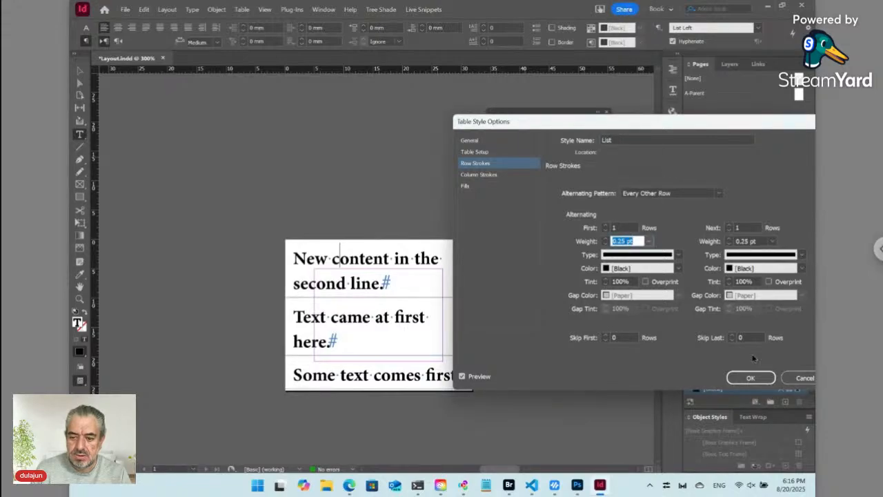
left_click(750, 377)
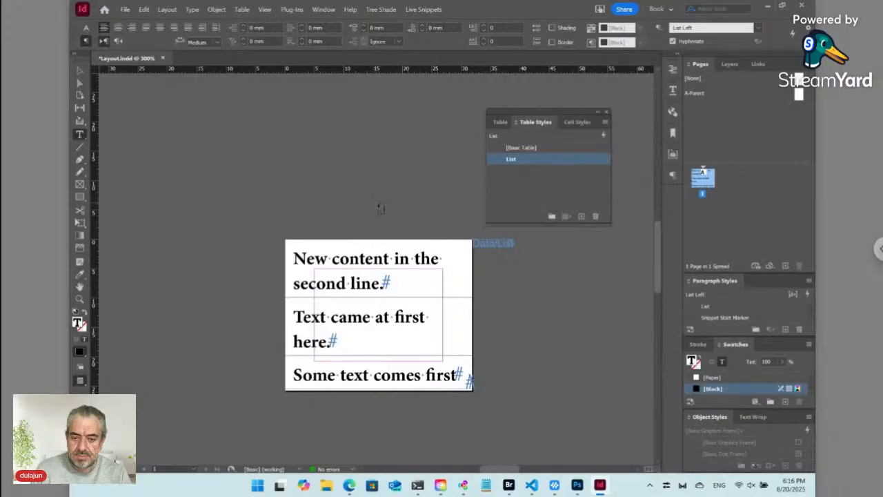
Update all live snippets in the layout with the revised table style
left_click(423, 9)
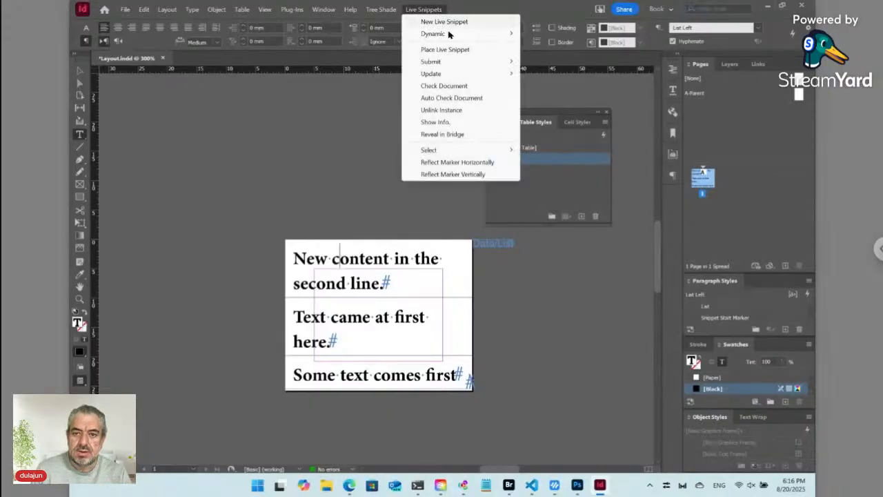
mouse_move(505, 77)
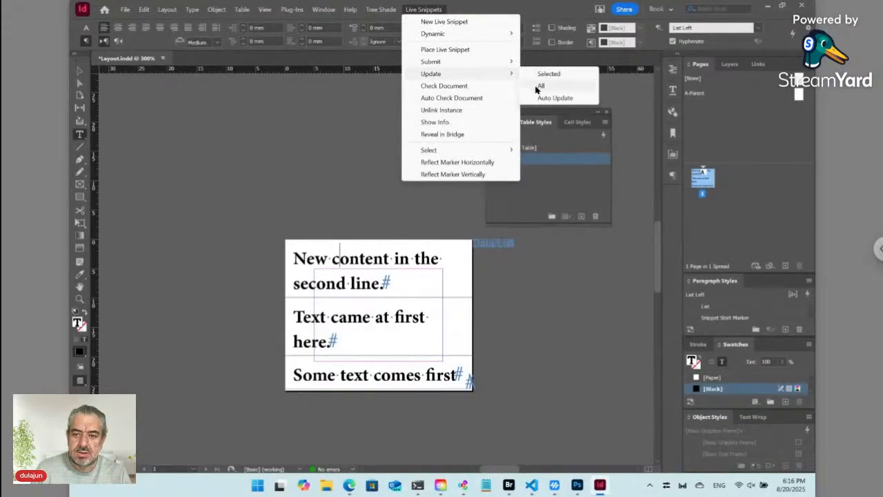
left_click(538, 86)
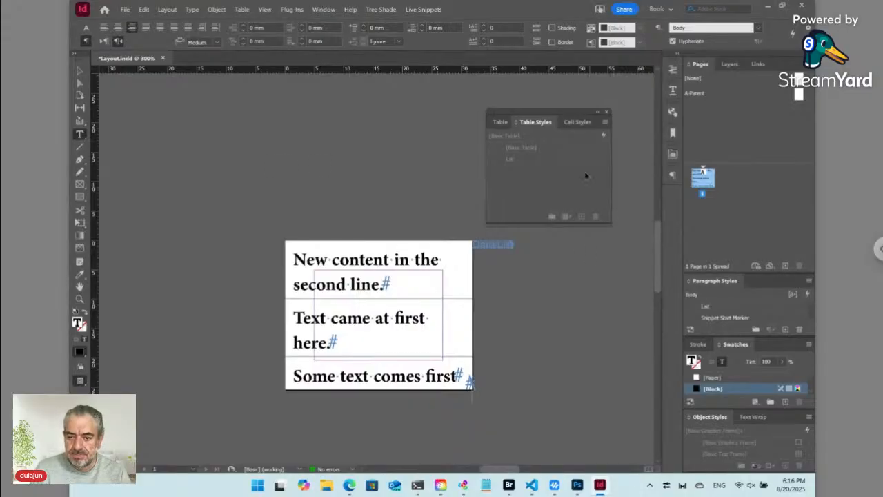
With nothing selected, edit the List Left cell style's unlinked insets to 1 mm top and 2 mm bottom, left and right, and accept the style
left_click(576, 122)
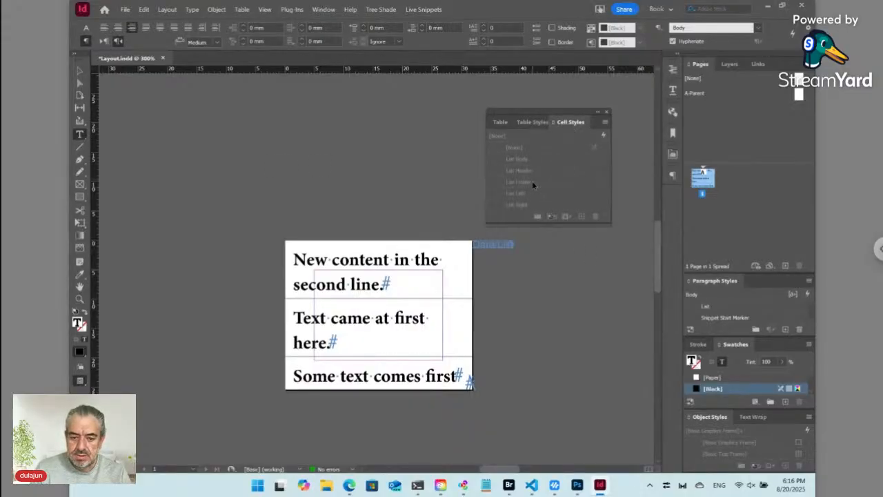
key("ctrl+shift+a")
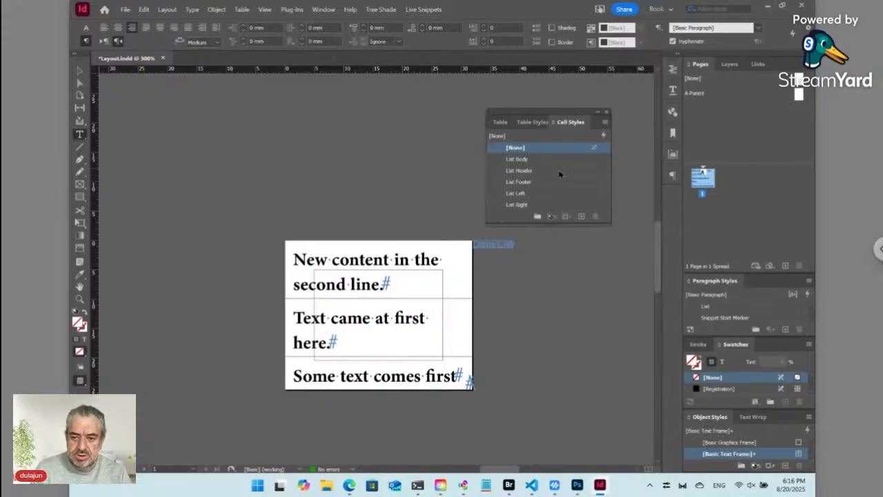
right_click(527, 192)
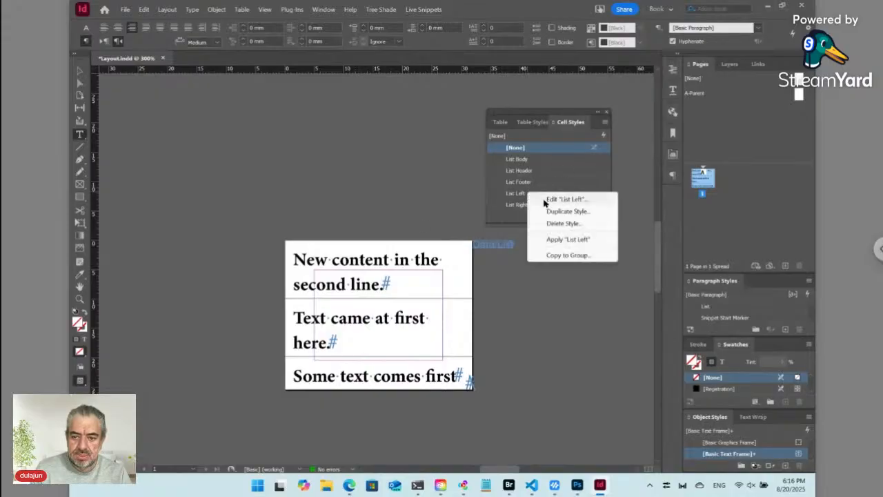
left_click(547, 201)
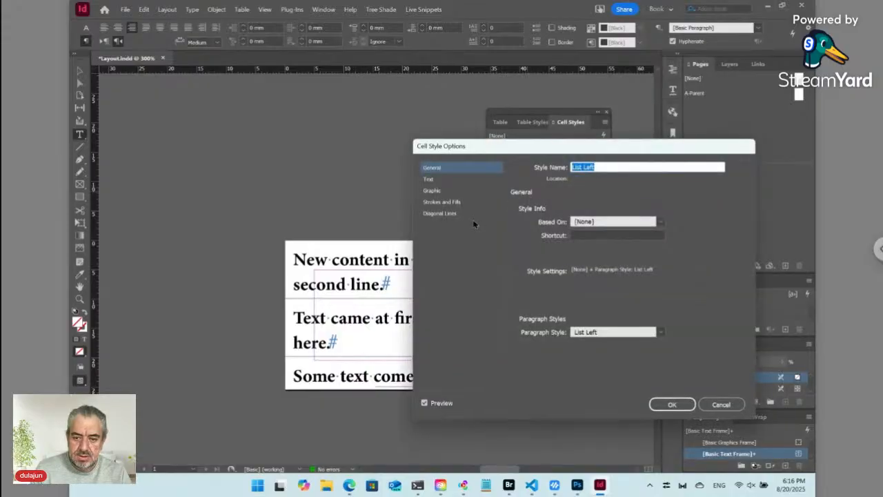
left_click(447, 180)
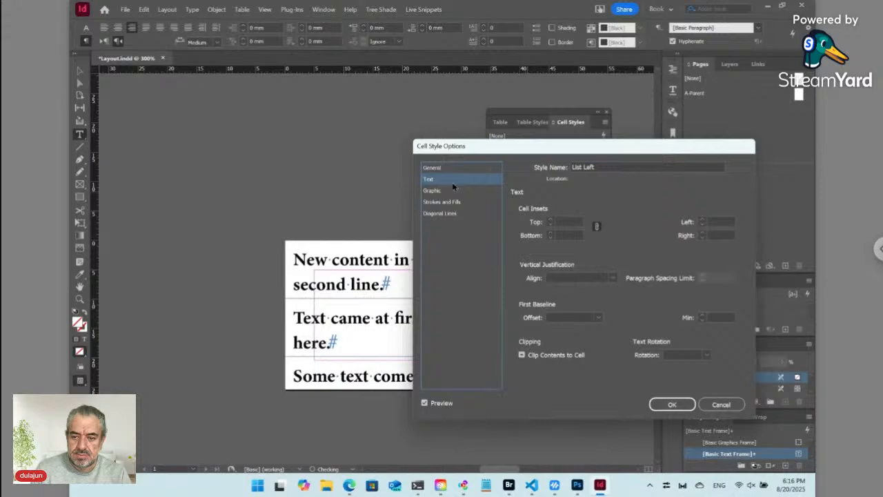
left_click(565, 220)
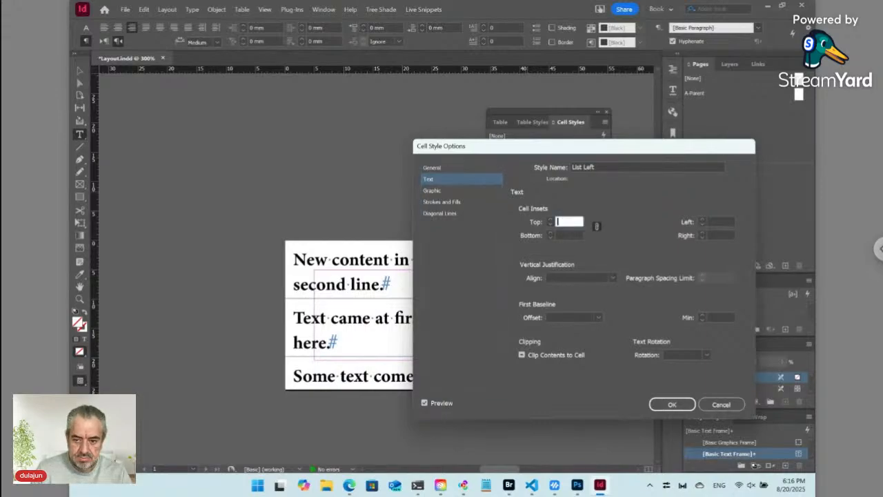
type("2")
left_click(568, 234)
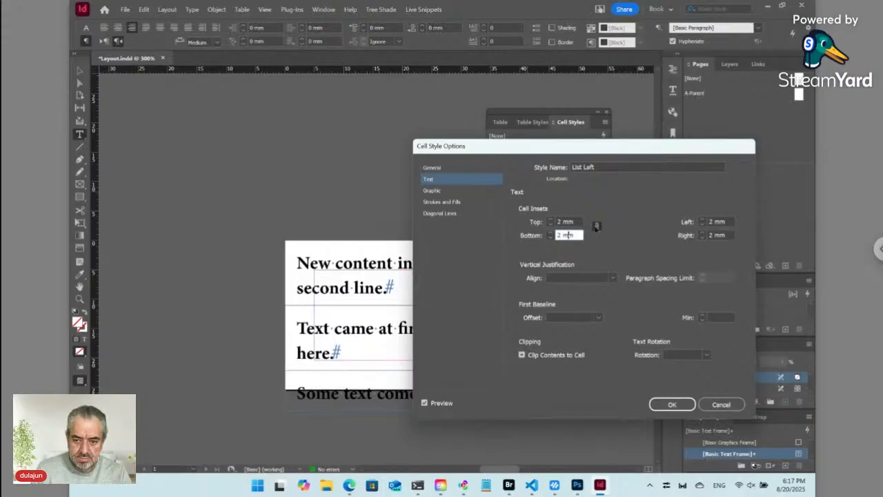
left_click(597, 226)
left_click(550, 224)
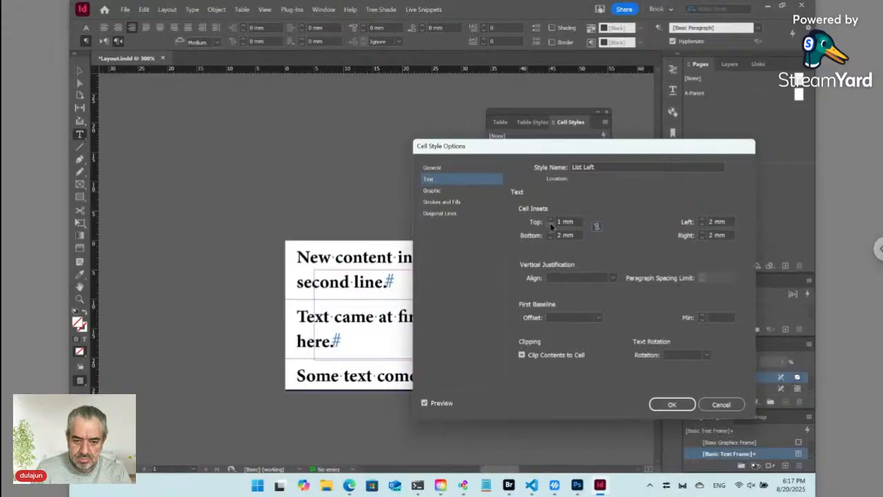
left_click(671, 404)
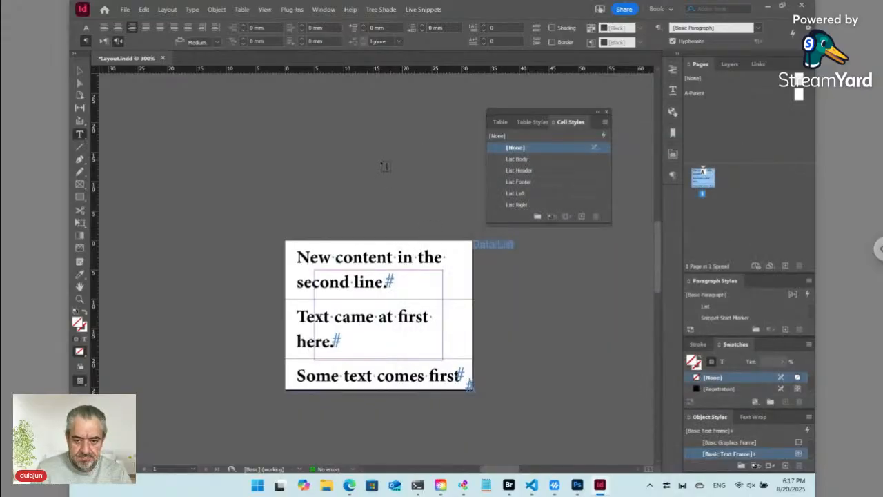
From the first table cell, update all live snippets in the document and accept the check-in
left_click(387, 254)
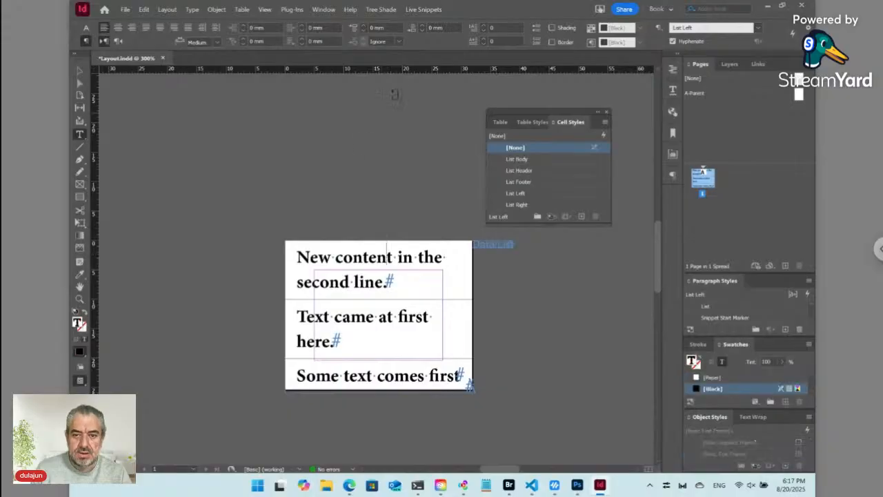
left_click(423, 9)
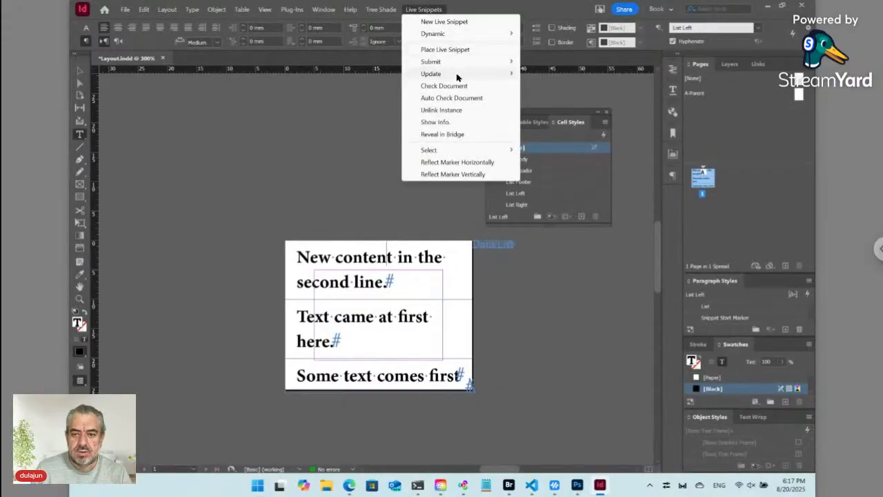
mouse_move(459, 74)
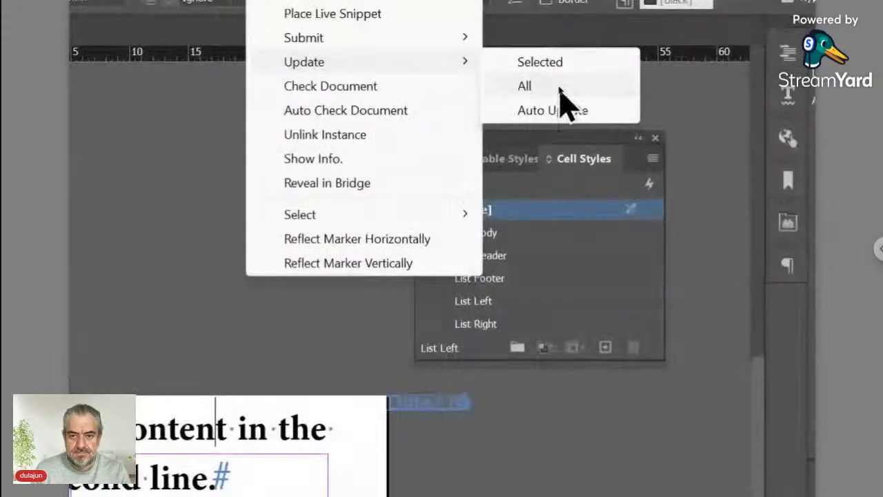
left_click(558, 88)
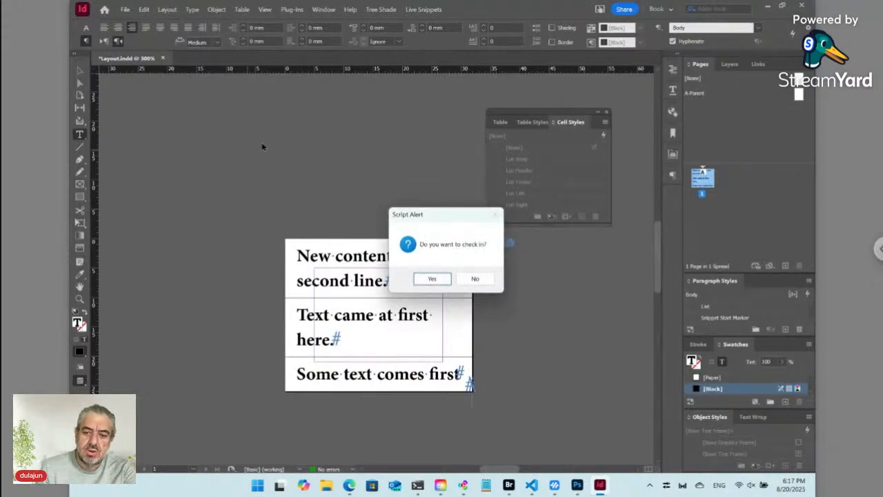
left_click(433, 278)
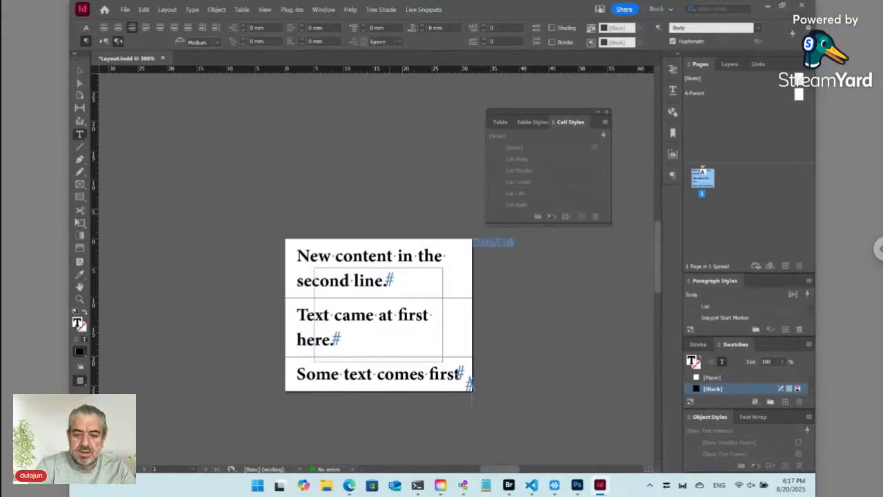
Save Layout.indd and switch to Adobe Bridge showing the List folder
key("ctrl+s")
key("alt+Tab")
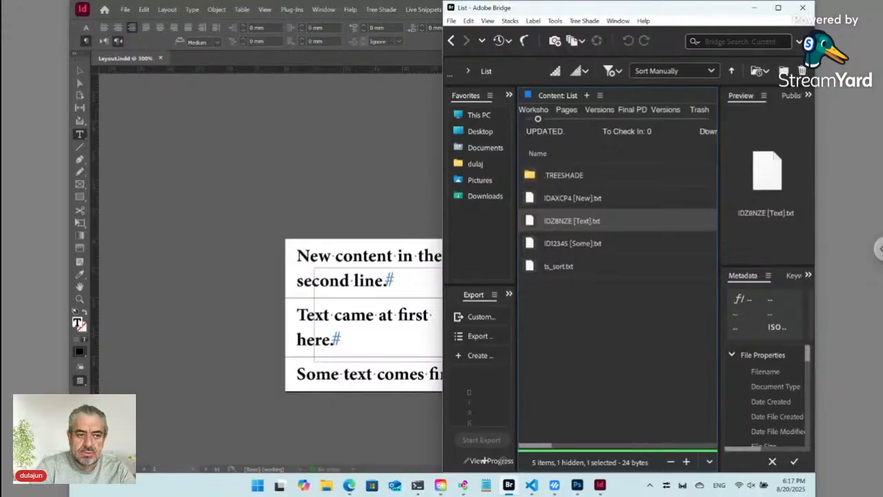
Show the Versions PDFs stage of the Wed folder, switch to the Edge browser and reload the Wed online form
left_click(665, 109)
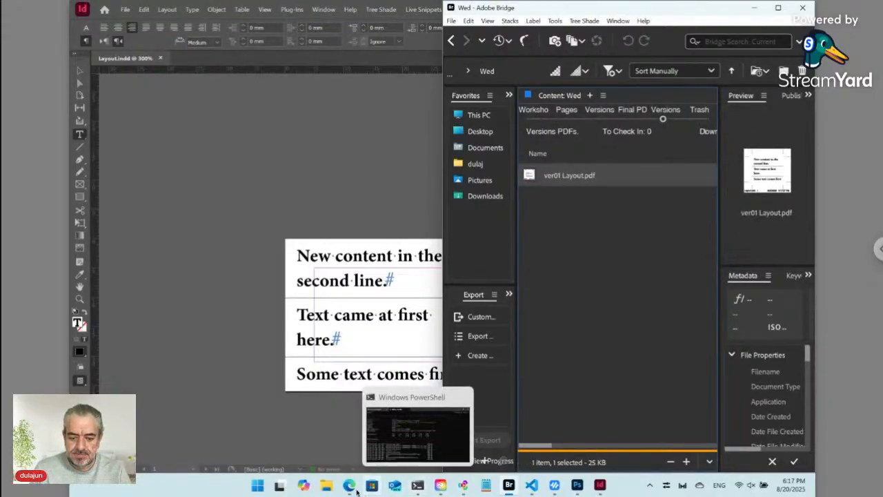
mouse_move(351, 486)
left_click(338, 445)
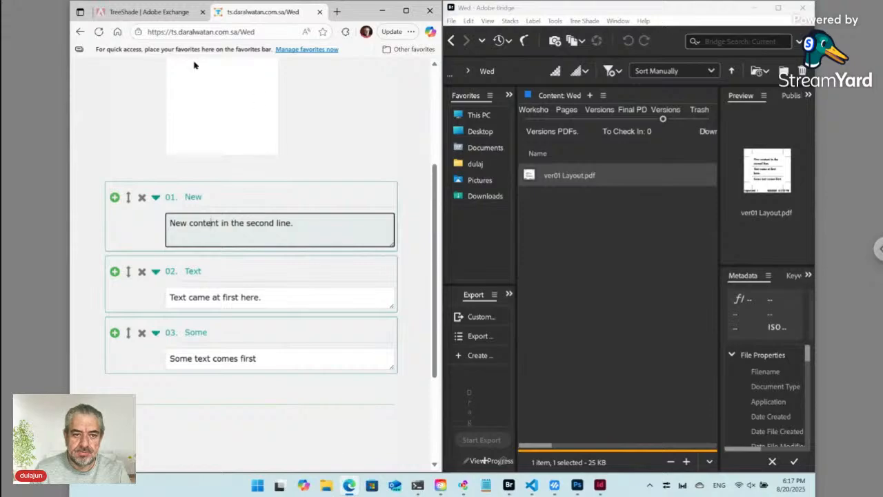
left_click(100, 32)
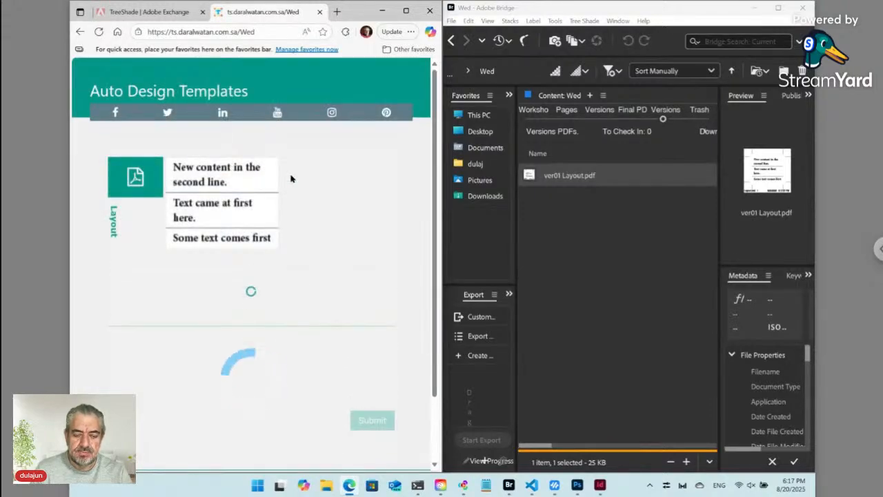
View the form's layout preview enlarged and close it, open the layout PDF, and close its browser tab
left_click(214, 200)
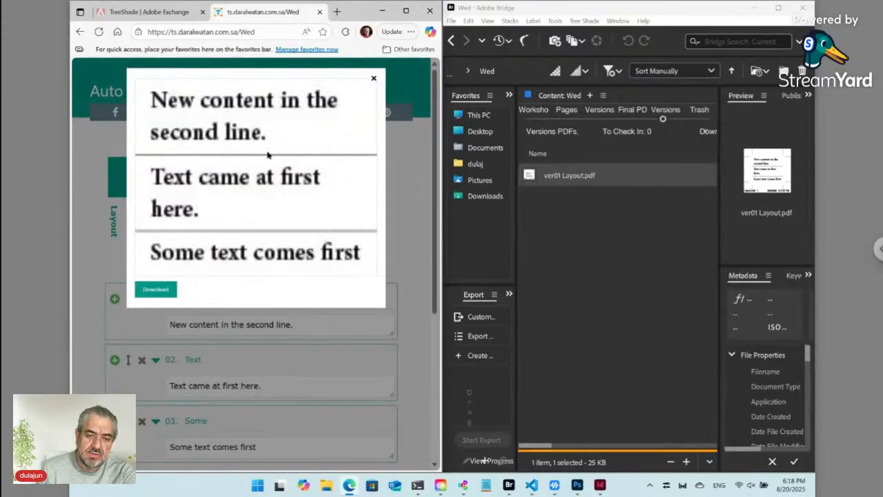
left_click(372, 76)
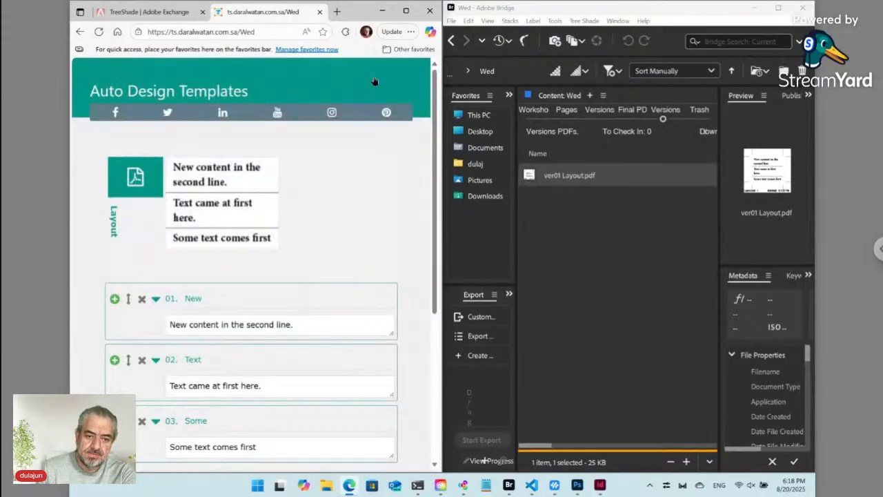
left_click(133, 178)
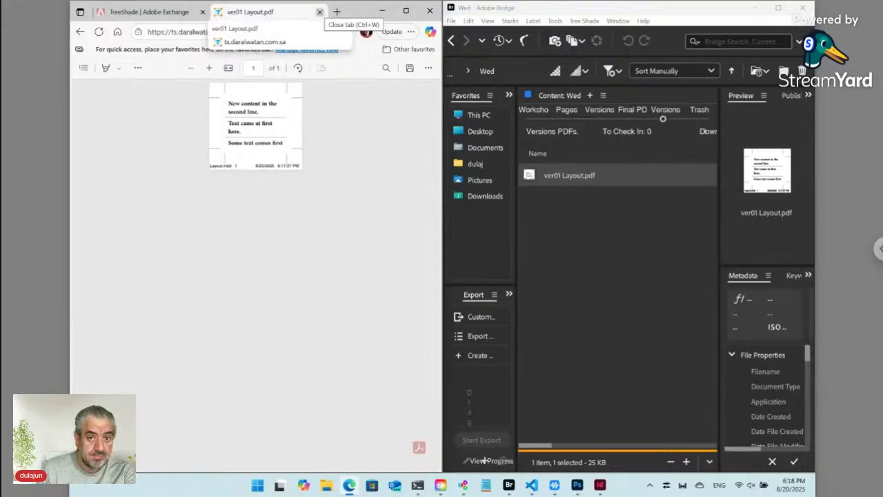
left_click(319, 12)
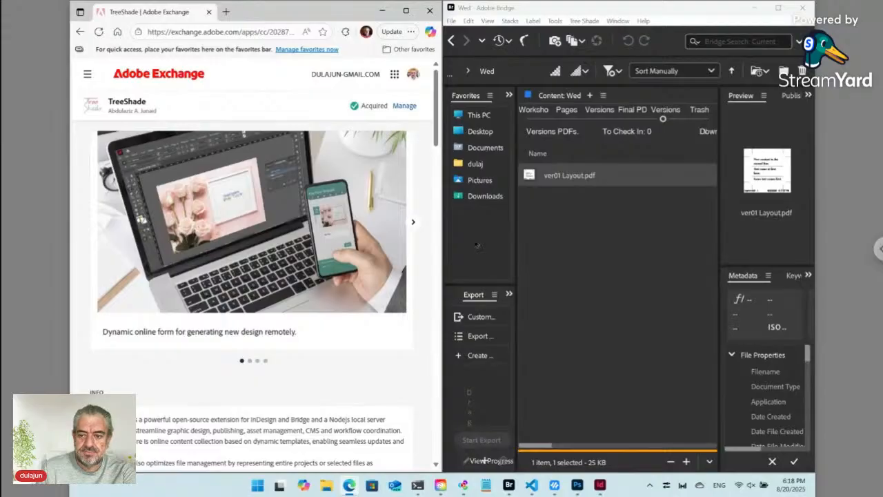
Maximize Adobe Bridge, go to the Workshop stage of the Wed folder and open the online form from Data ts_key_2.txt
left_click(778, 9)
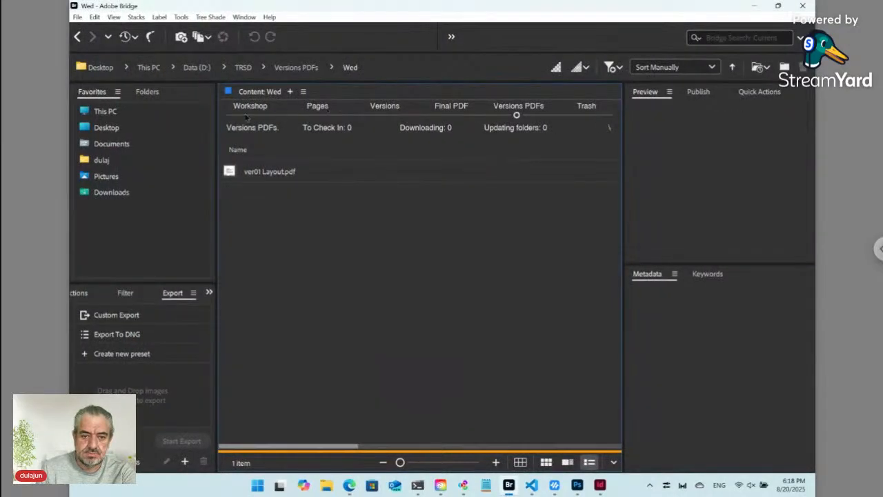
left_click(245, 118)
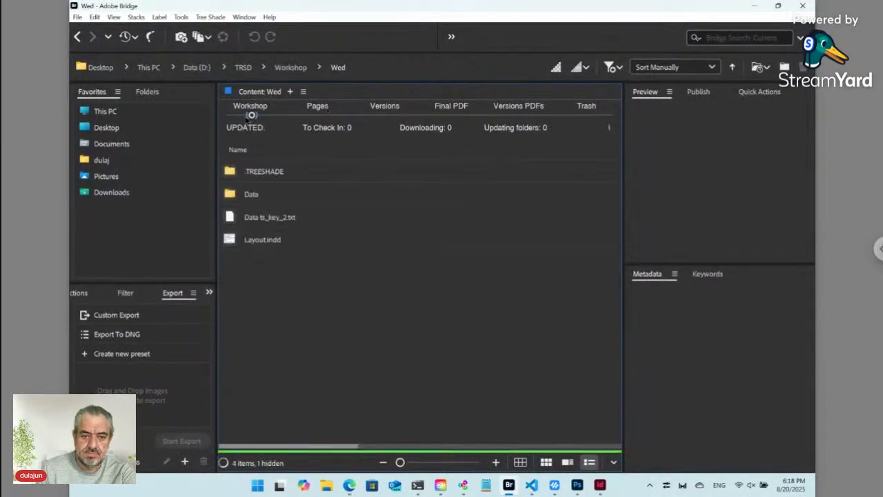
left_click(266, 221)
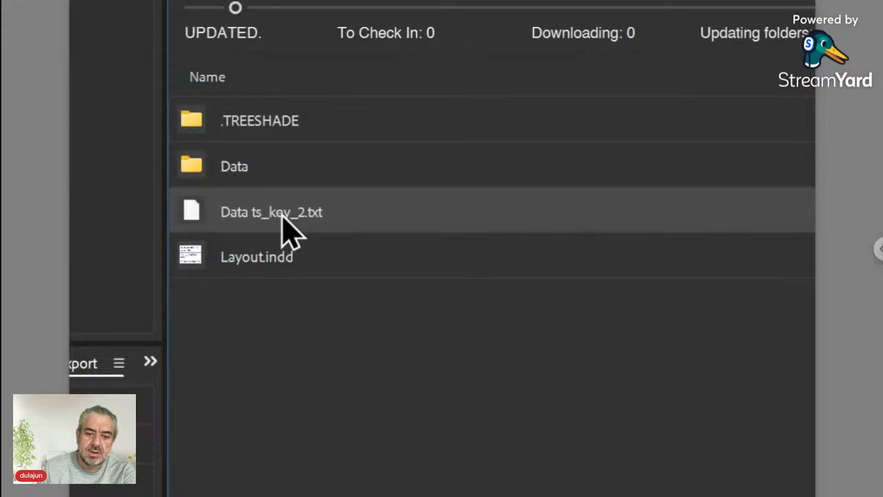
double_click(194, 211)
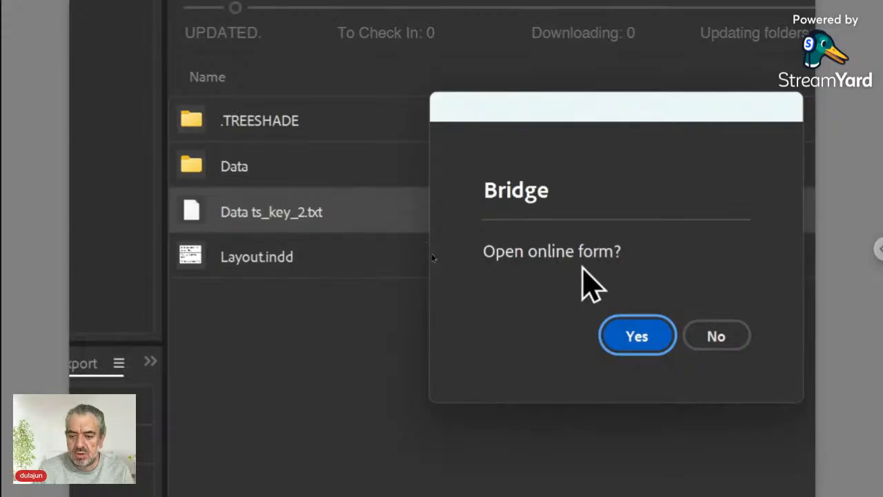
left_click(643, 336)
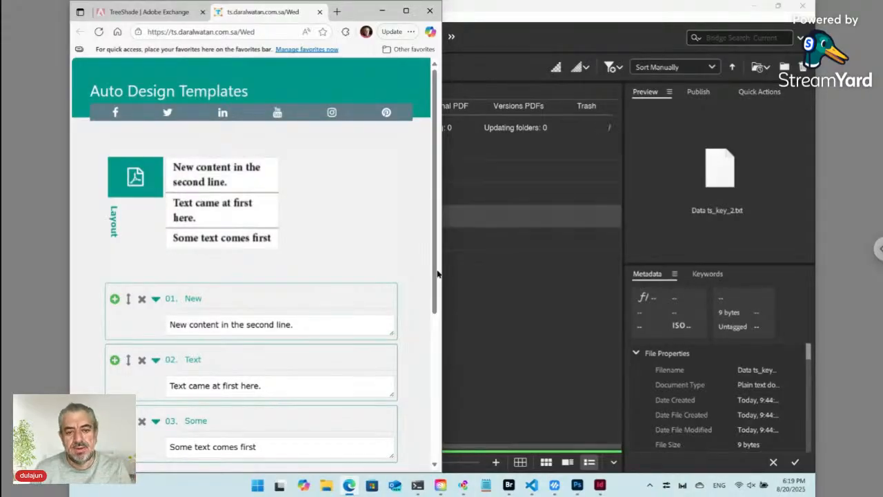
Return to Adobe Bridge and open the List folder inside the Data folder
left_click(490, 271)
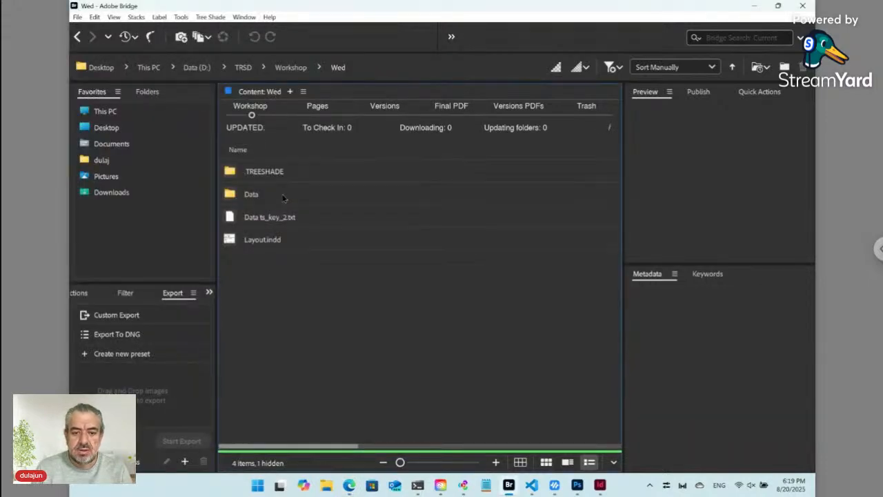
double_click(252, 193)
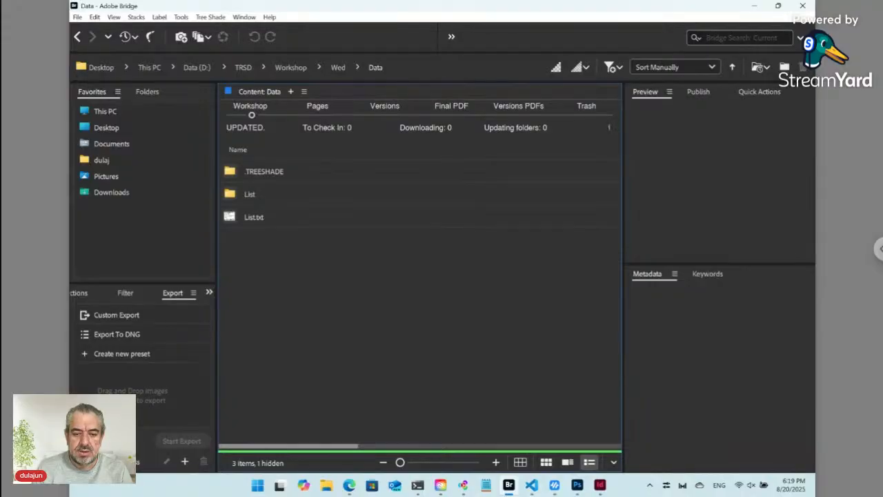
double_click(250, 194)
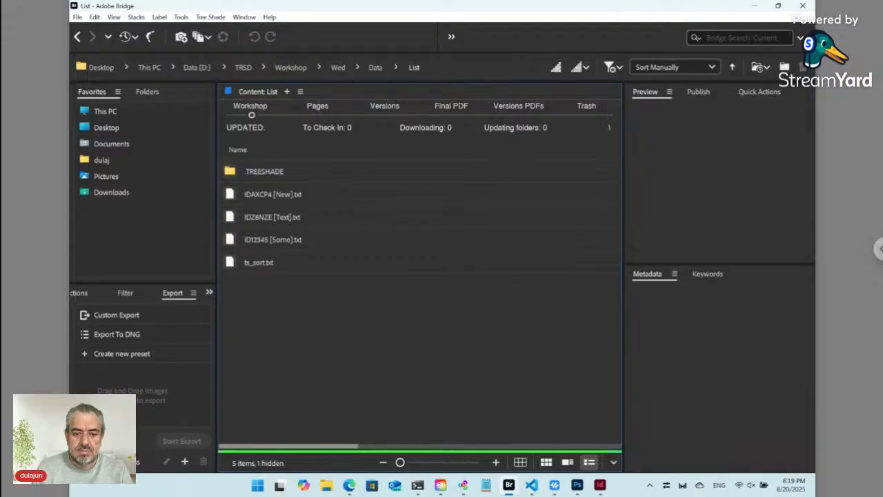
Move IDAXCP4 [New].txt and IDZ8NZE [Text].txt to the TreeShade trash, declining to cancel the move
left_click(273, 194)
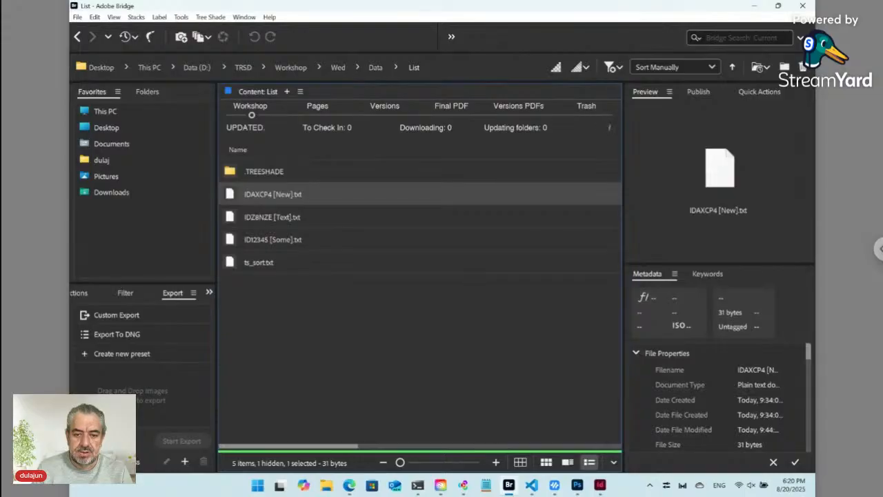
left_click(267, 240)
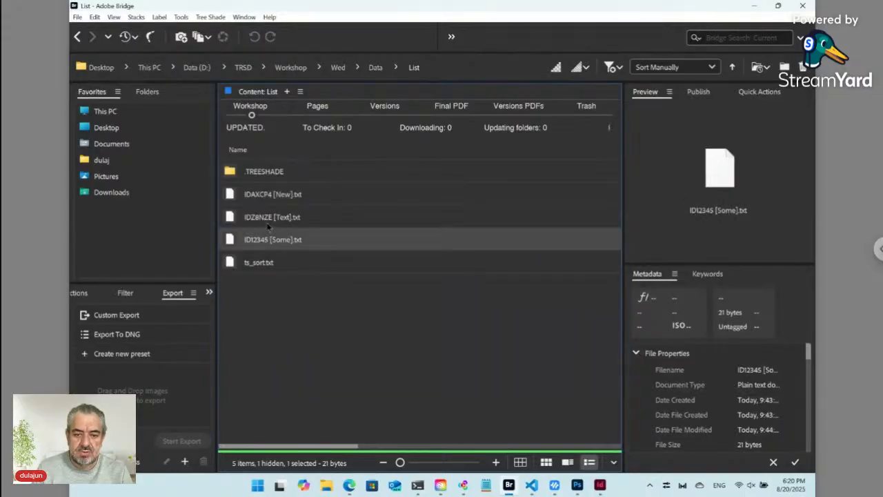
left_click(269, 221)
left_click(270, 200, "shift")
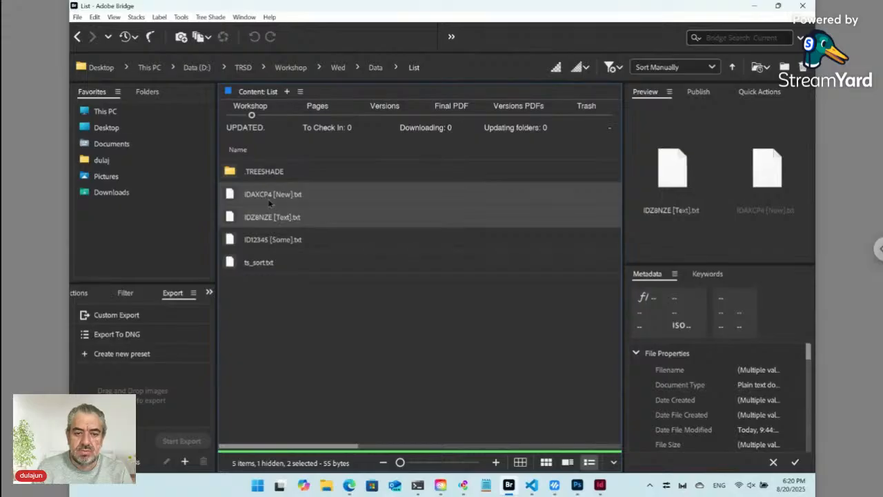
left_click(218, 19)
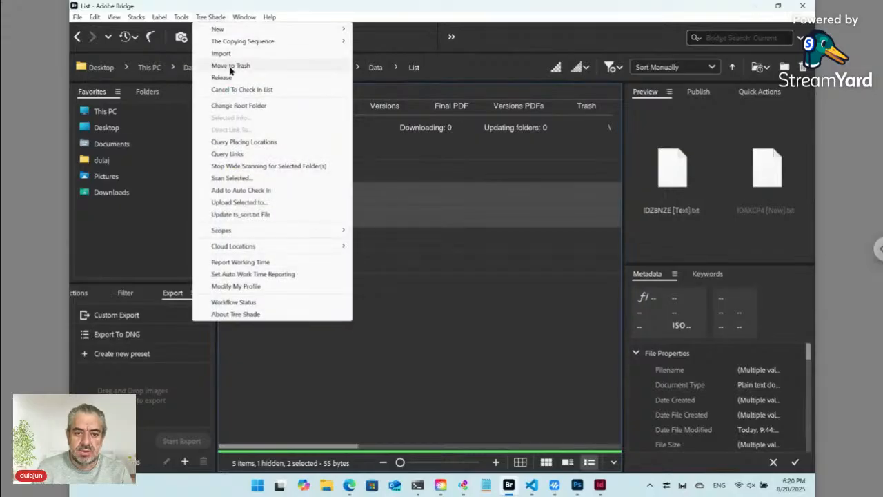
left_click(230, 64)
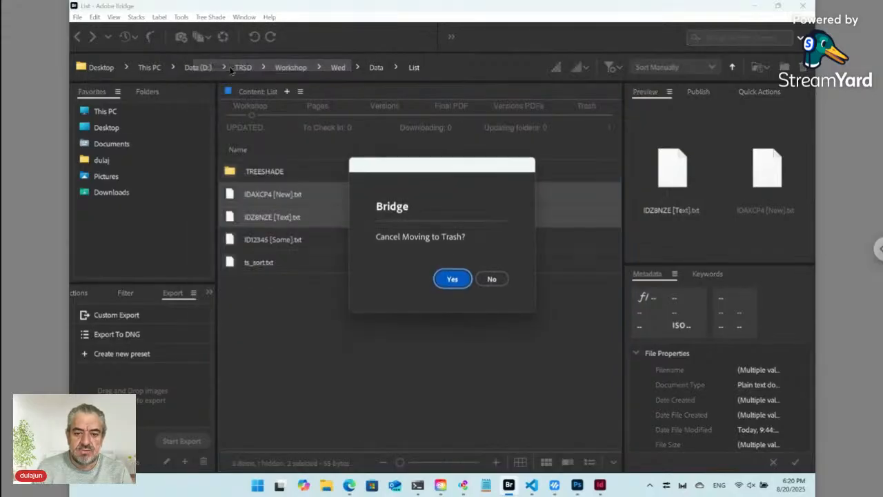
left_click(492, 279)
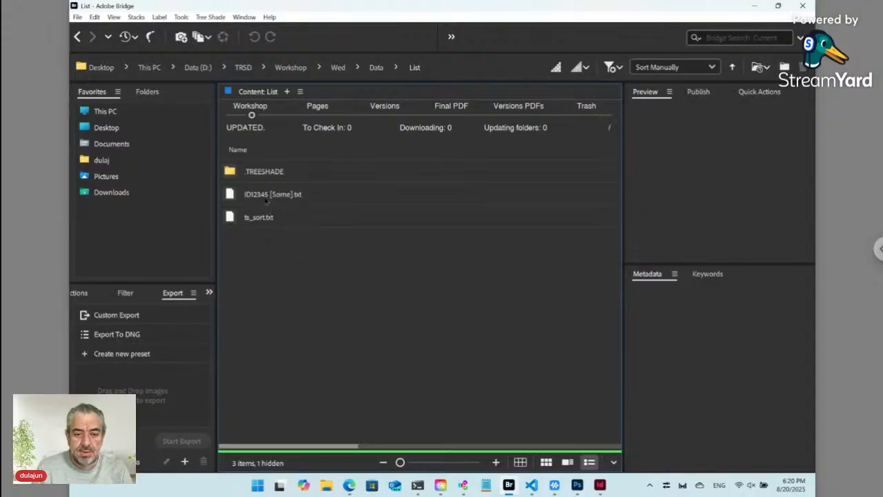
Switch from ID12345 [Some].txt to its paired folder ID12345
left_click(267, 196)
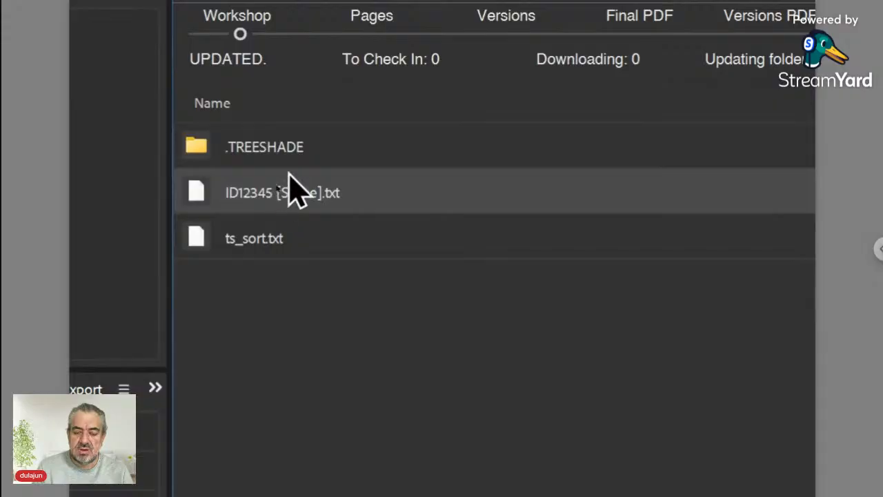
right_click(200, 193)
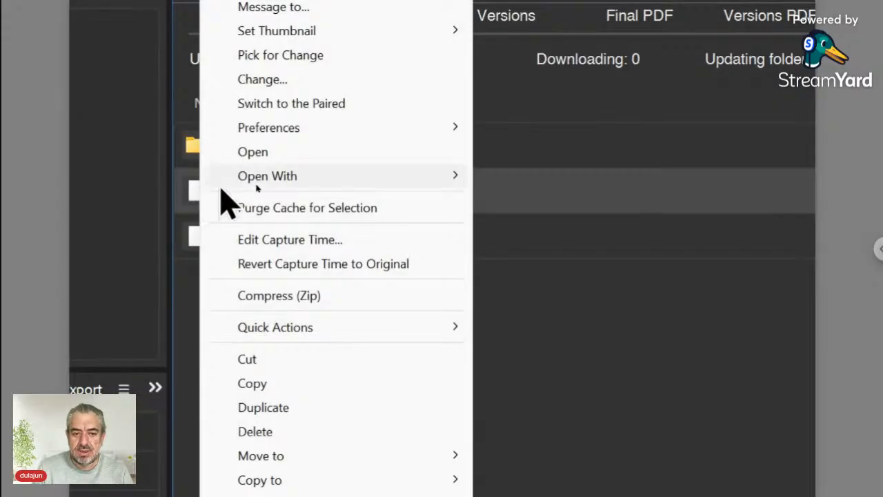
left_click(292, 105)
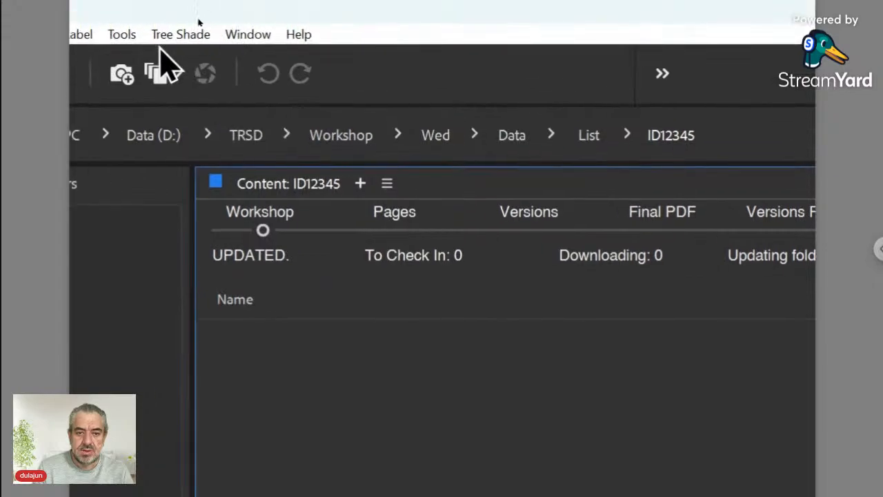
Create a new file from the Icon template in the ID12345 folder, keeping the name Icon
left_click(182, 36)
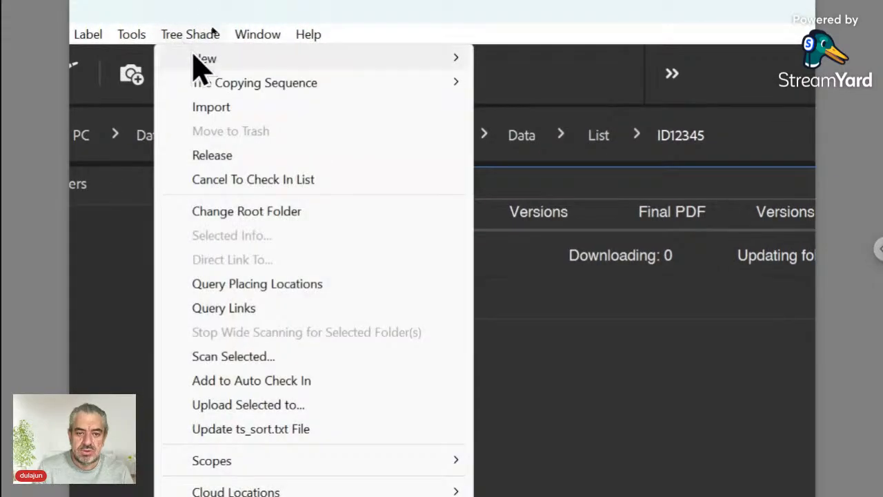
mouse_move(196, 60)
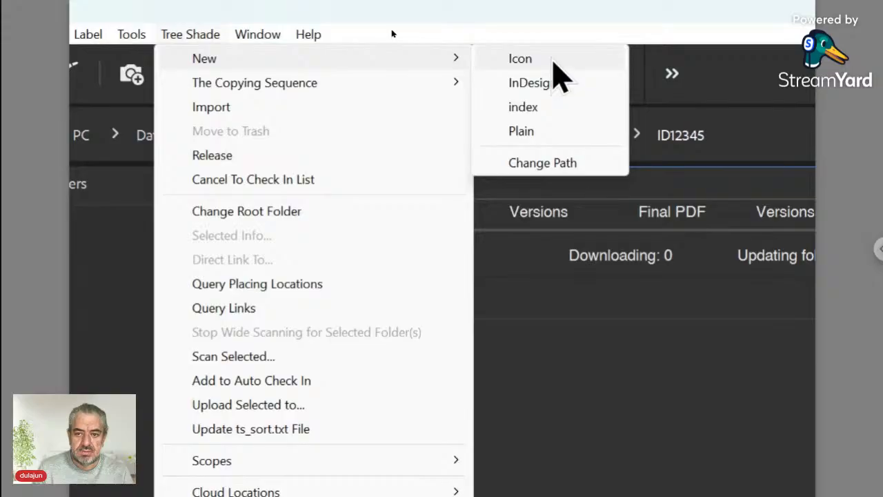
left_click(551, 60)
left_click_drag(548, 317, 238, 146)
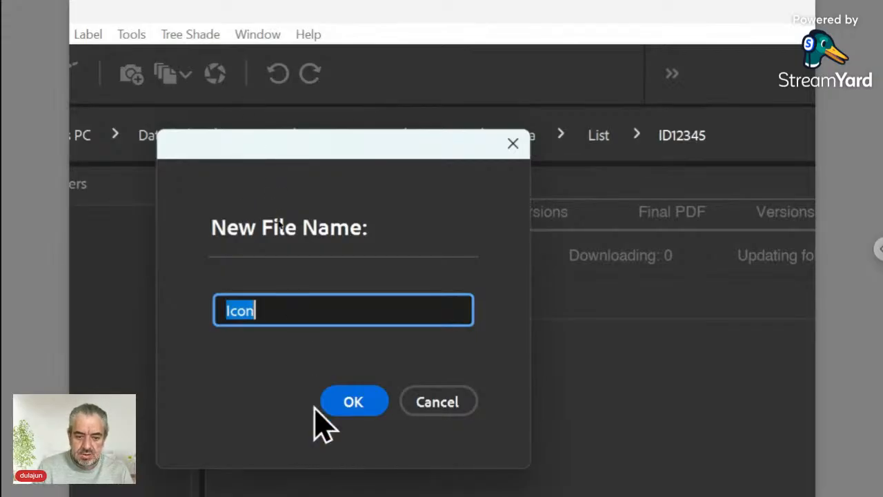
left_click(352, 390)
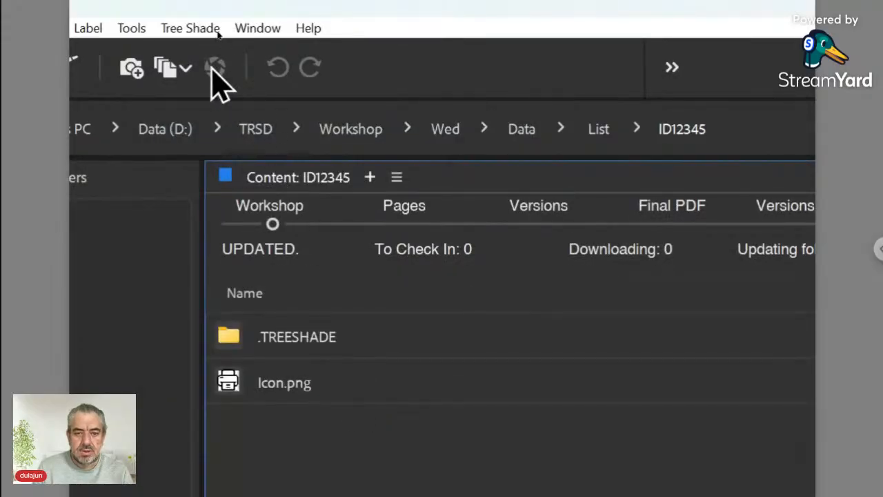
Create a new file from the Plain template in the ID12345 folder, named Text, and select it
left_click(198, 38)
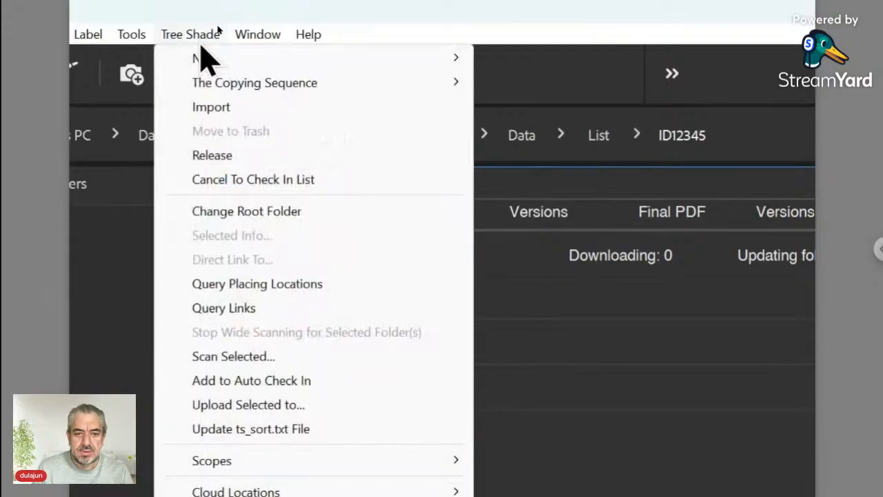
mouse_move(206, 57)
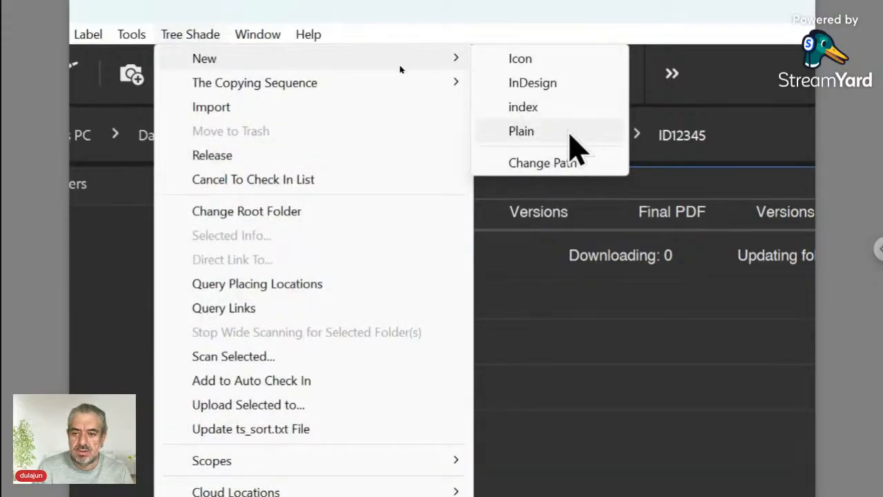
left_click(569, 135)
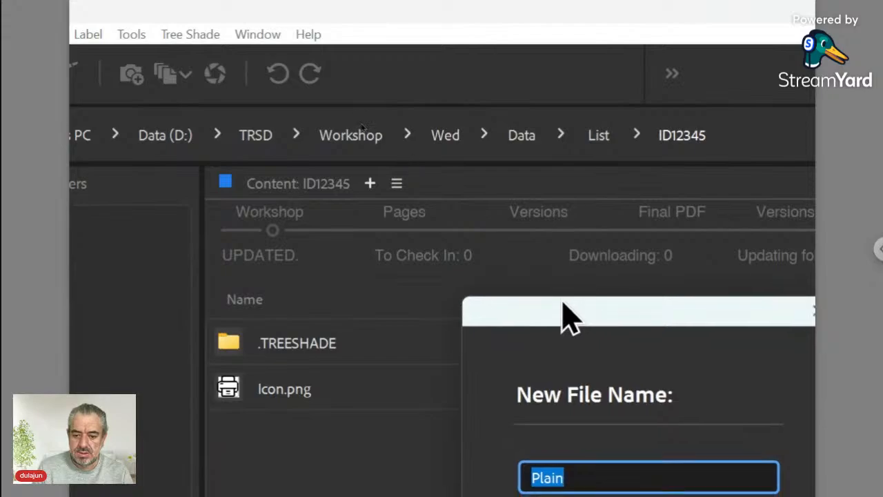
left_click_drag(567, 317, 442, 179)
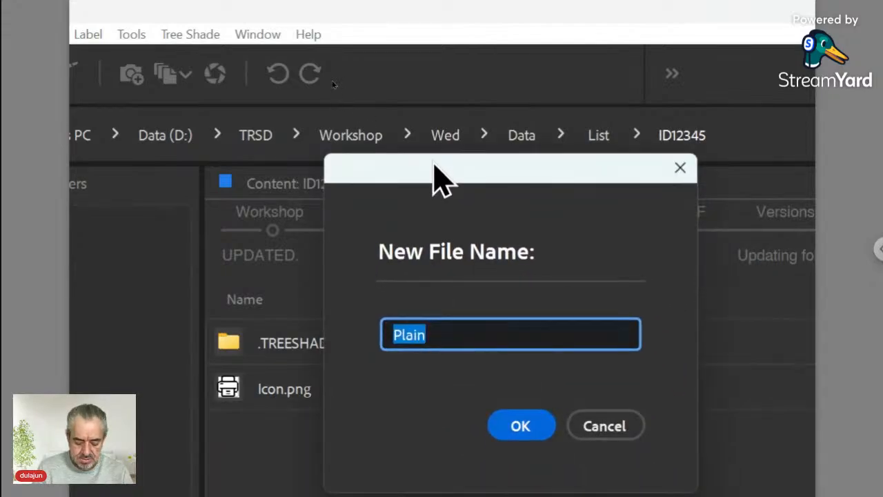
type("Text")
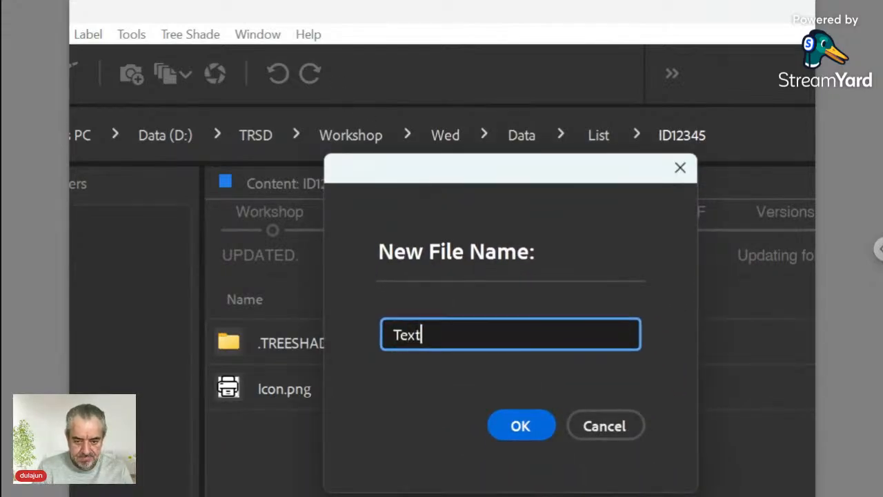
left_click(531, 429)
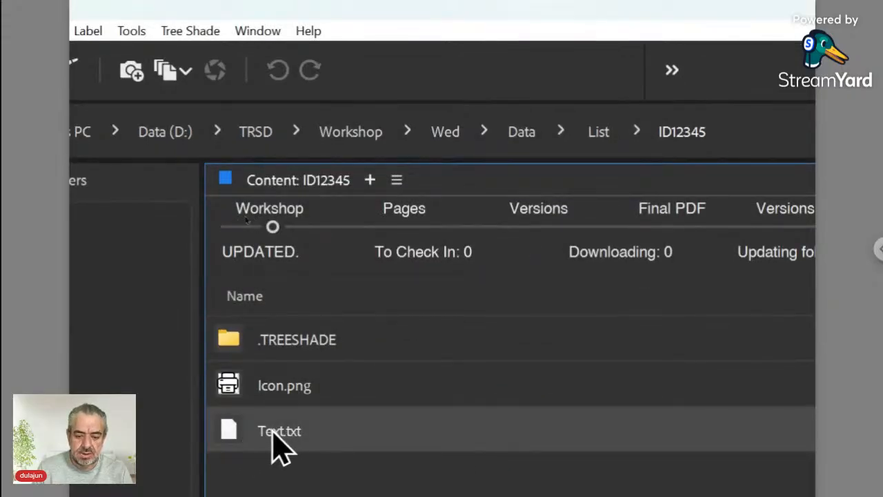
left_click_drag(226, 432, 235, 414)
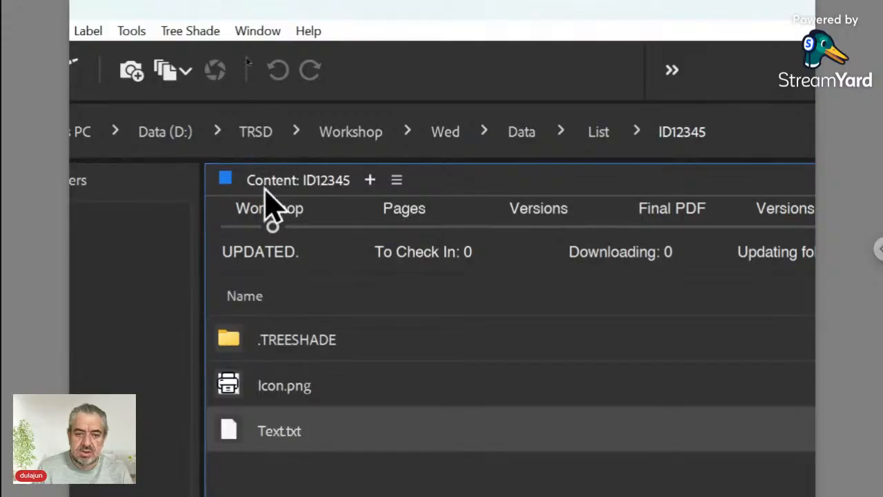
Update the ts_sort.txt file for the ID12345 folder and return to the List folder
left_click(207, 34)
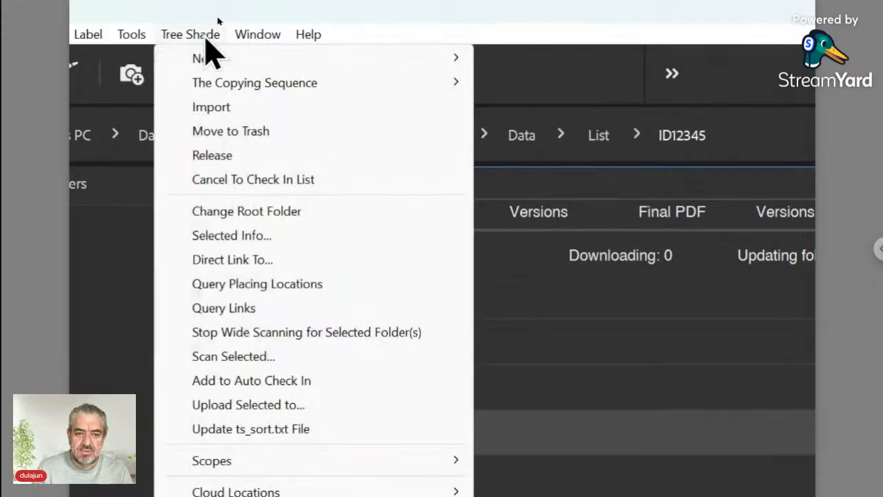
left_click(263, 434)
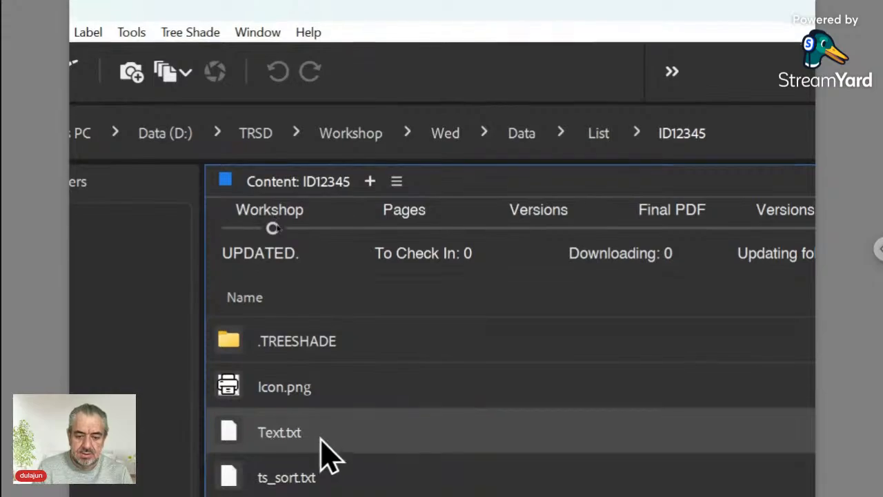
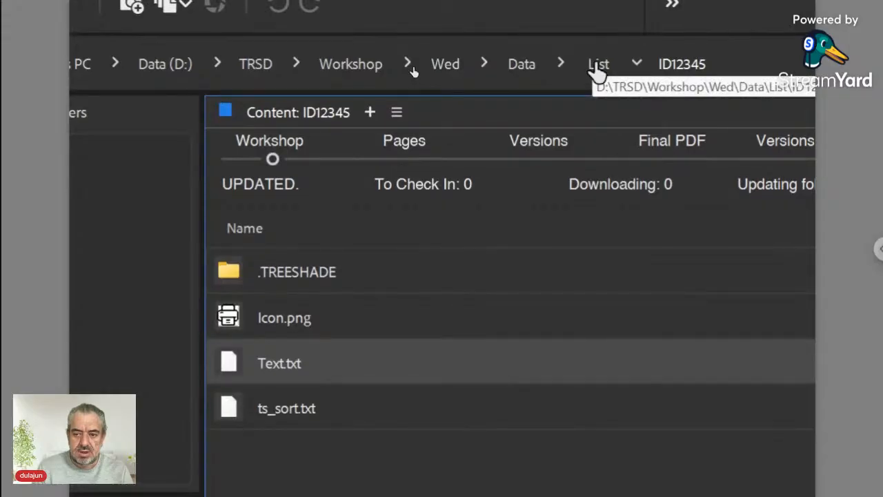
left_click(596, 69)
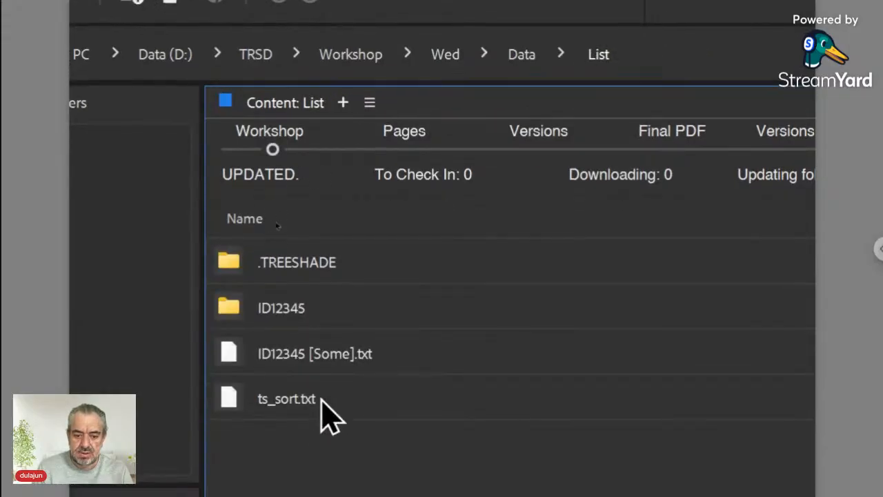
Open the content of ID12345 [Some].txt, declining its paired folder, and replace the text with "::./<FN>/*:Place"
left_click(319, 369)
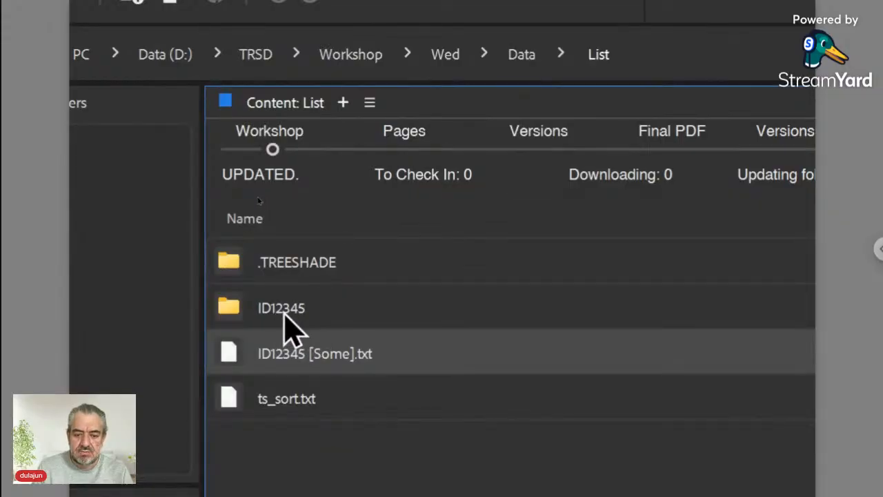
double_click(234, 355)
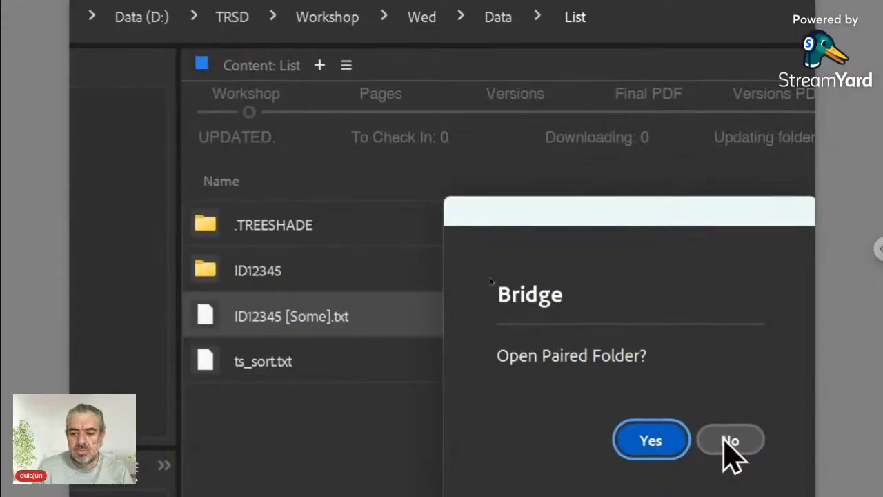
left_click(724, 439)
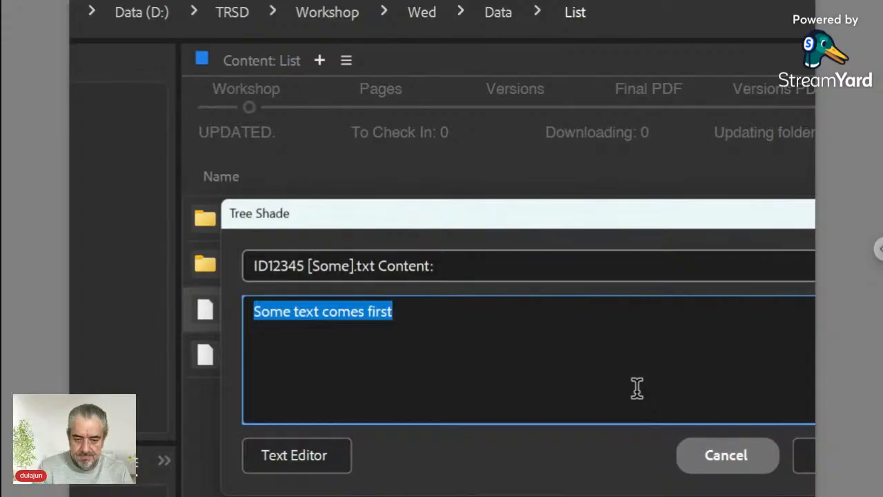
type("::")
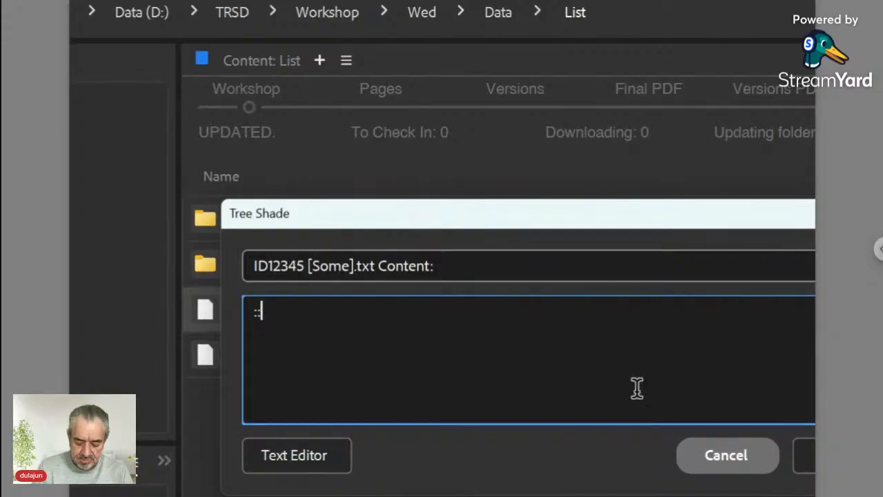
type("./<FN")
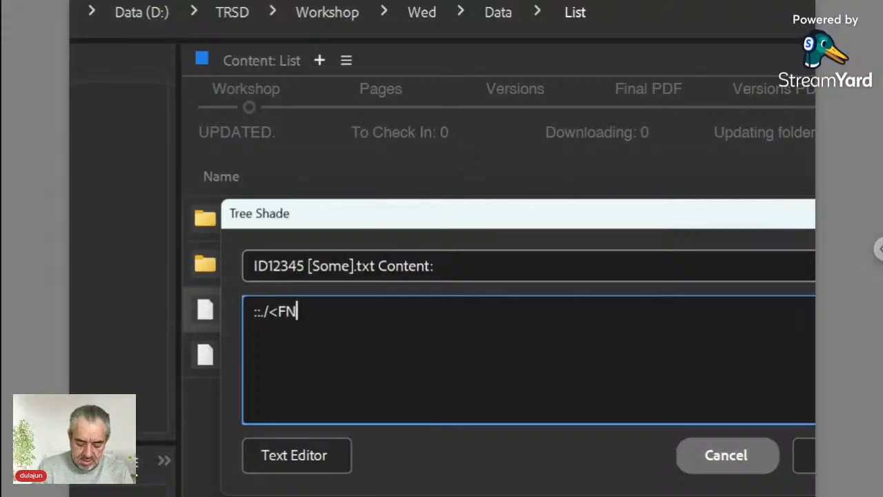
type(">/")
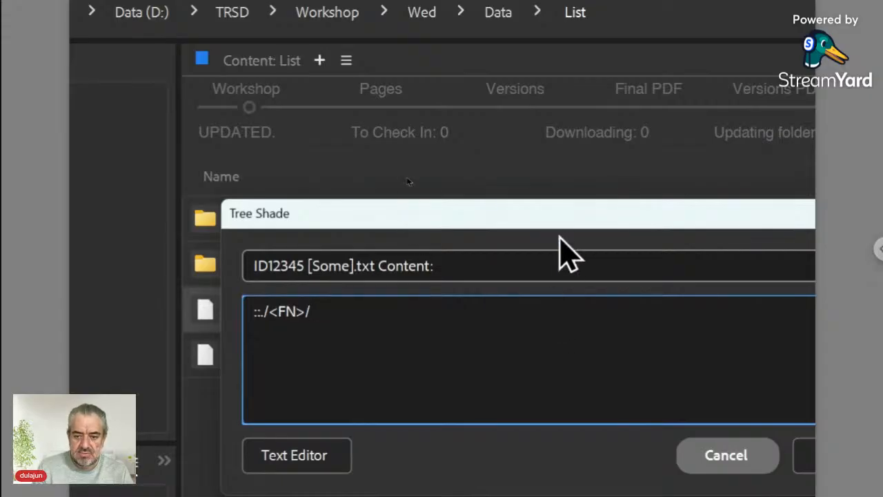
left_click_drag(562, 222, 647, 222)
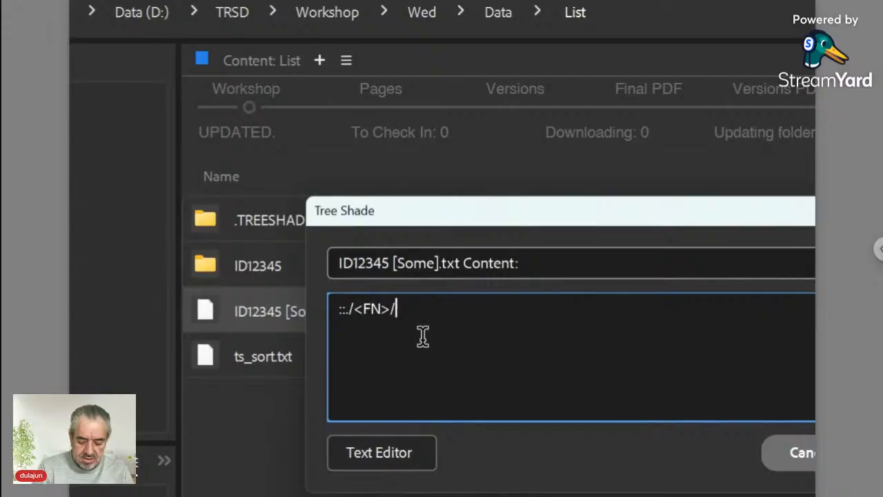
type("*")
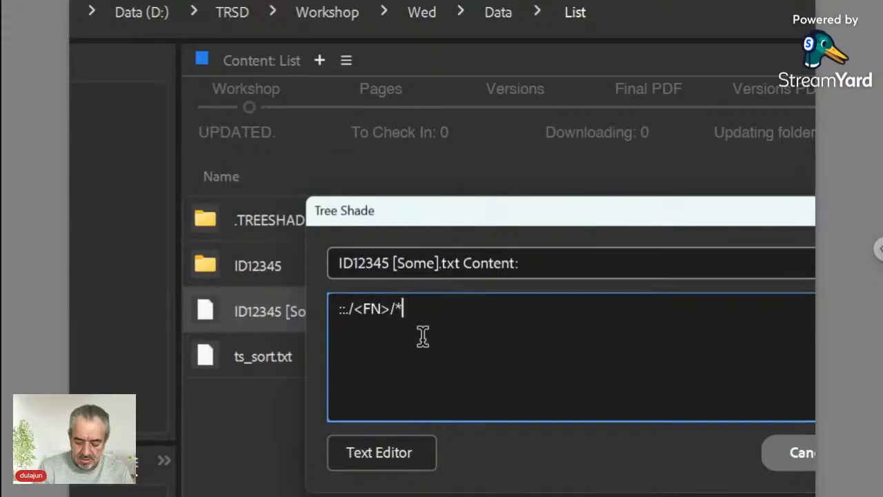
type(":P")
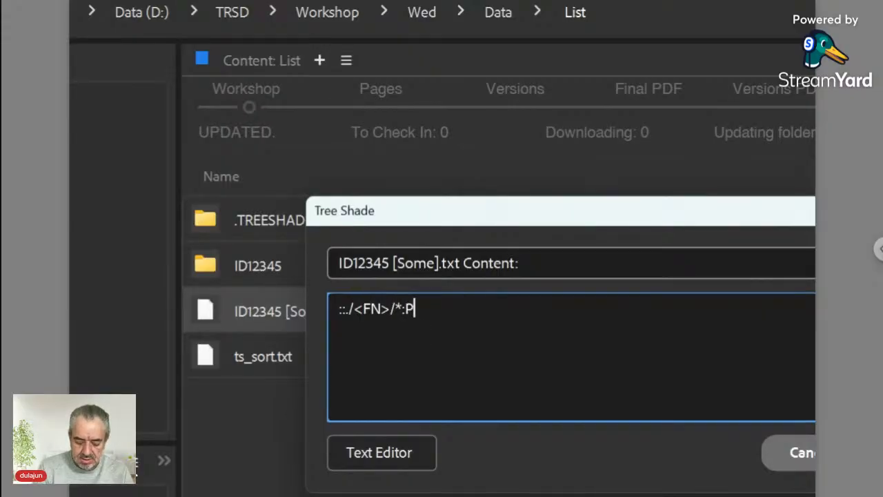
type("lace")
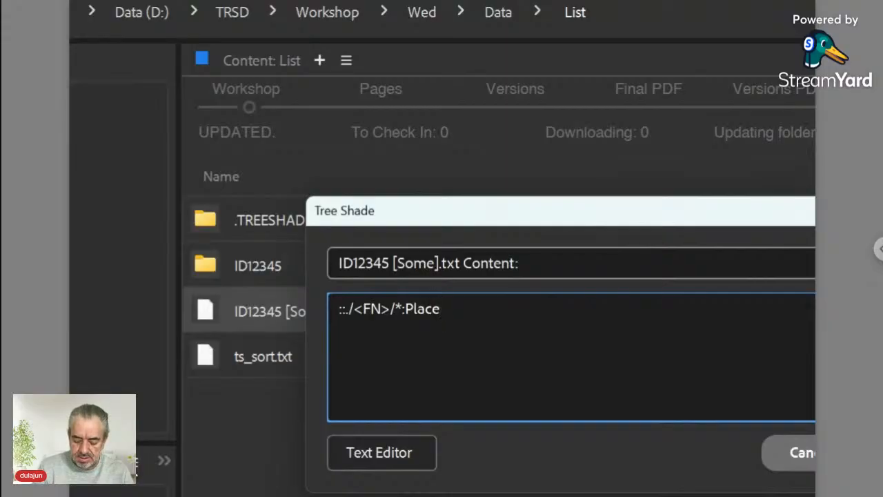
Append "::Icon:Obj::6:RelativeWidth" to the instruction in ID12345 [Some].txt and save the content
type("::")
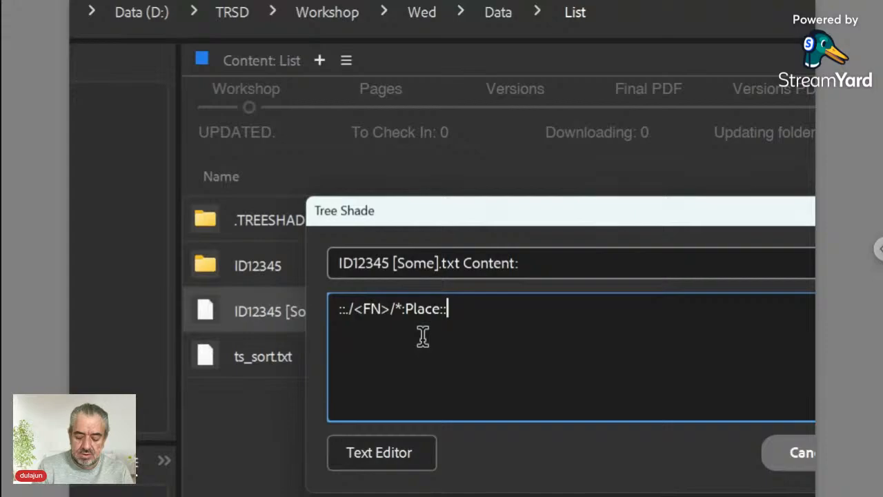
type("Icon:")
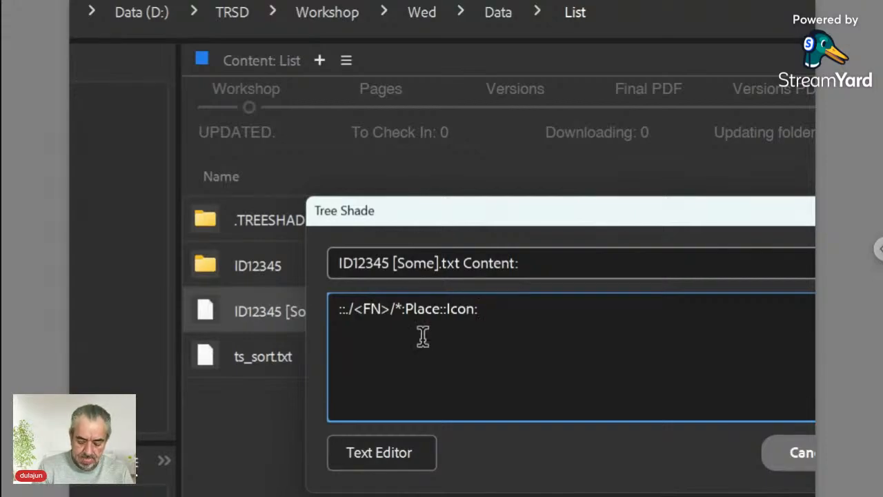
type("Obj")
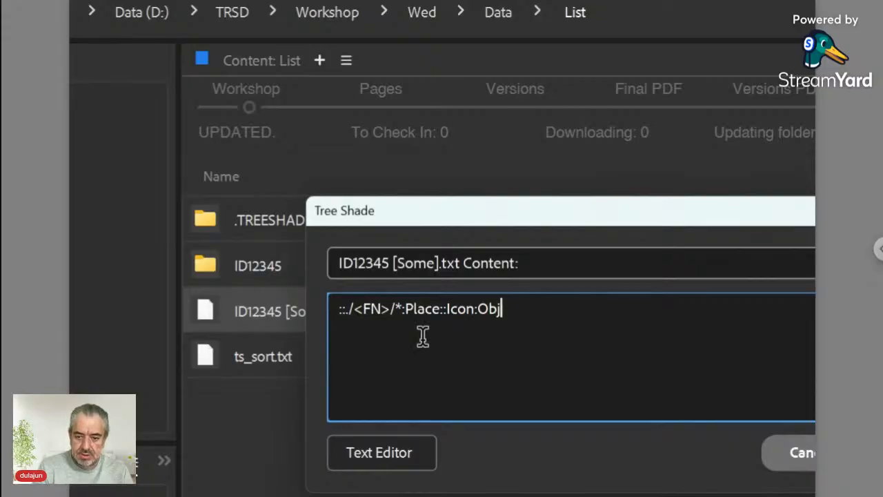
type(":")
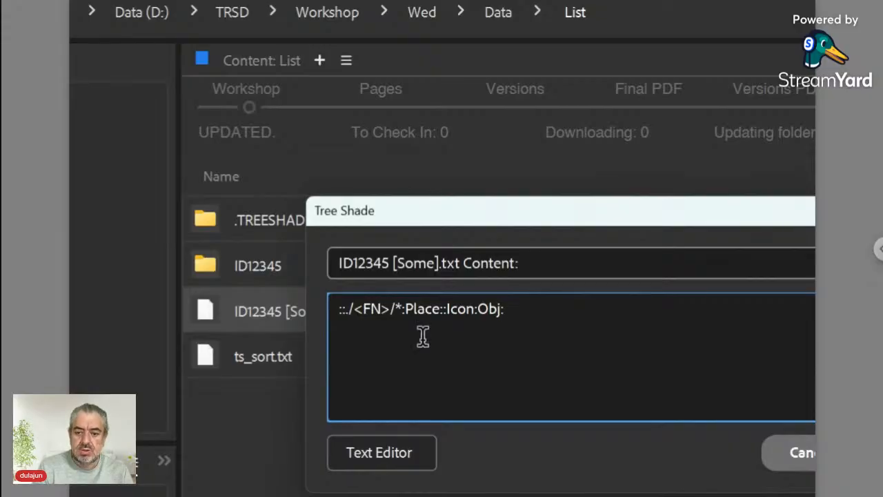
type(":")
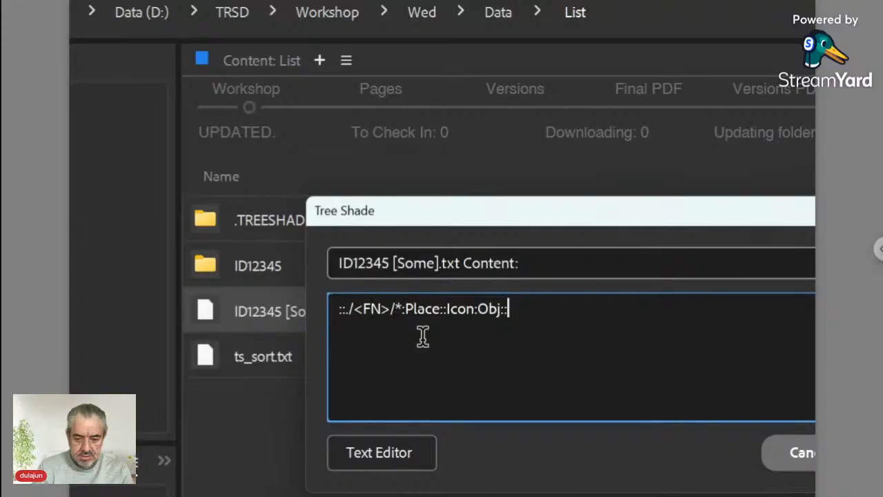
type("6")
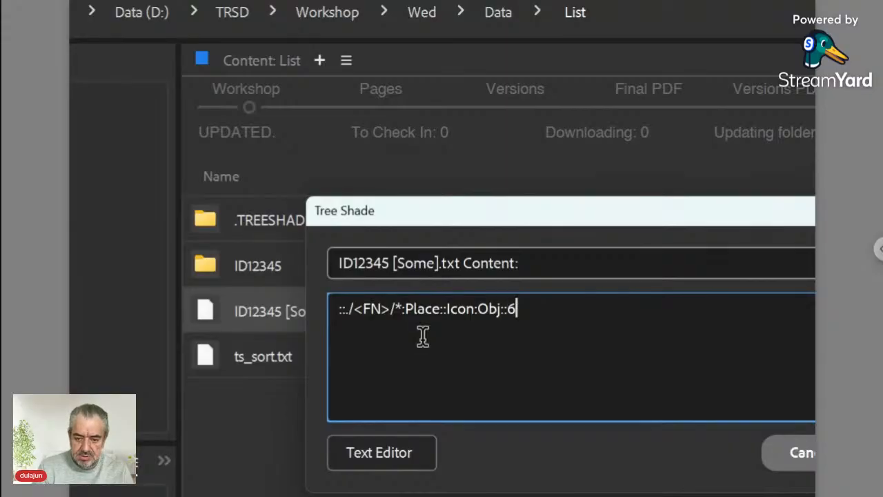
type(":Relative")
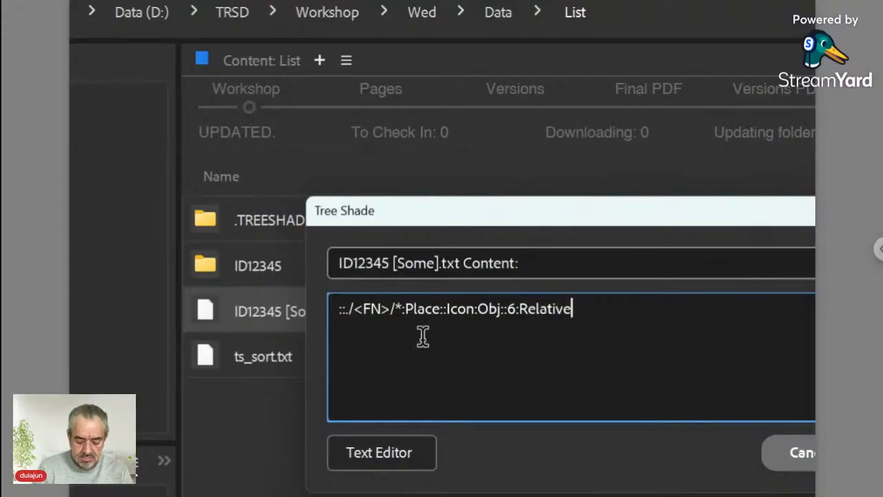
type("Width")
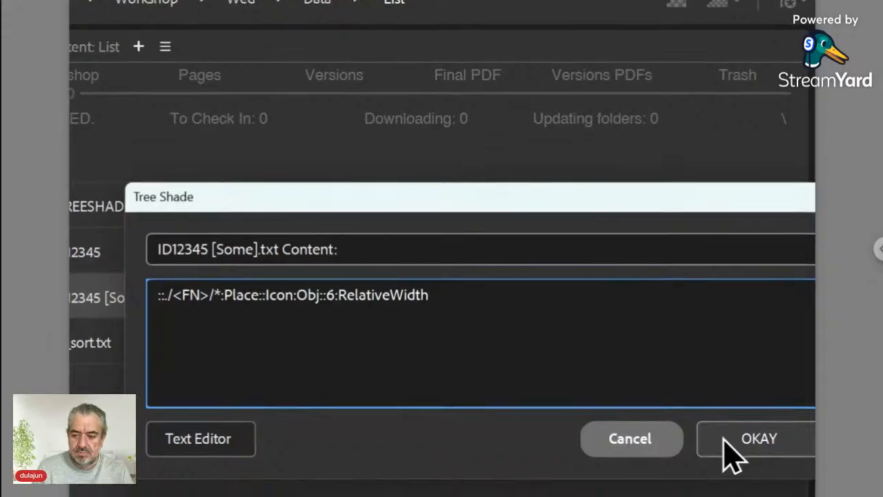
left_click(730, 452)
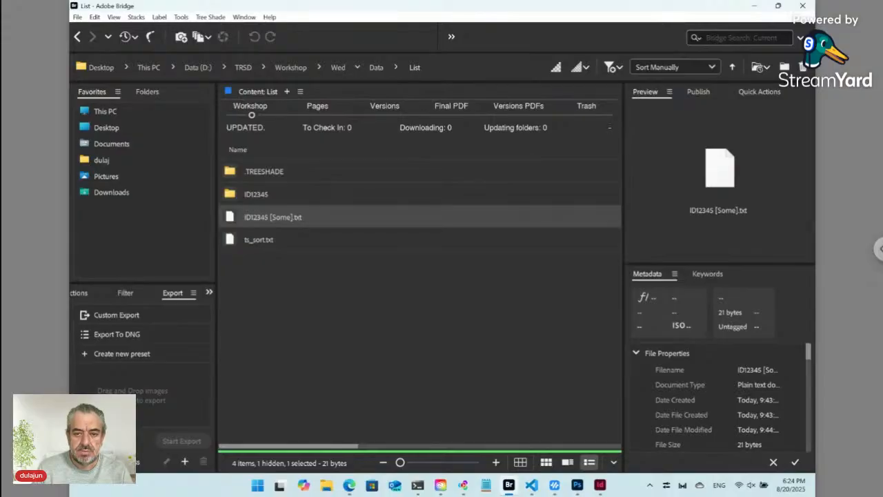
Switch to InDesign, update the selected live snippet in Layout.indd, and activate the Selection tool
left_click(599, 487)
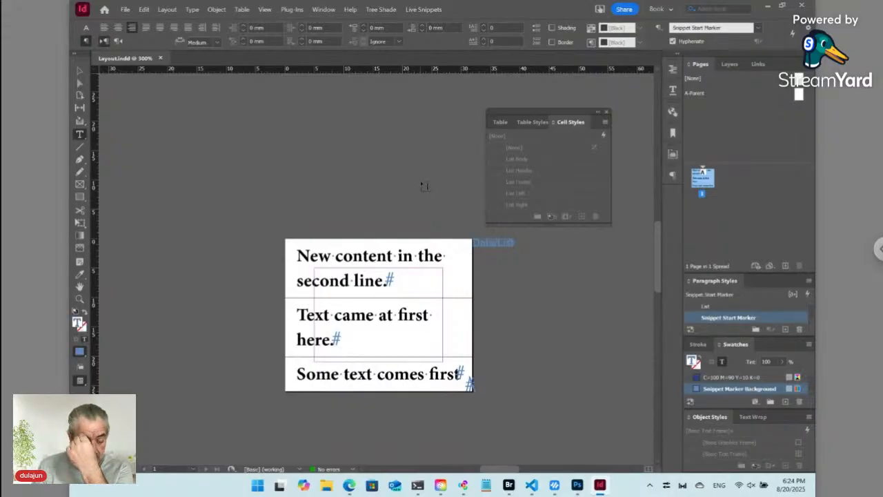
left_click(426, 10)
mouse_move(483, 74)
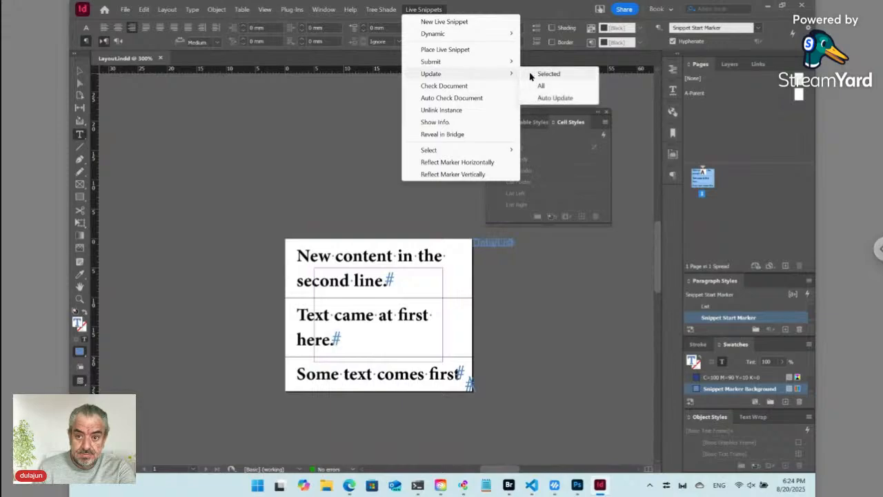
left_click(540, 73)
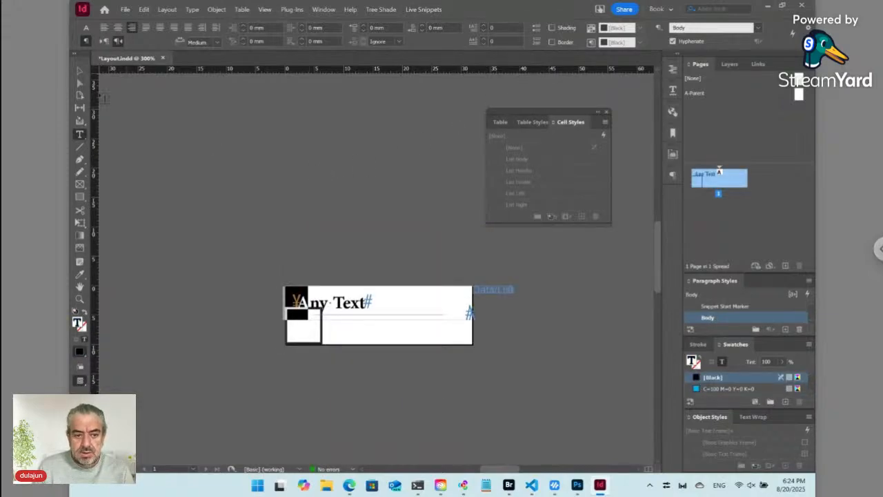
left_click(79, 70)
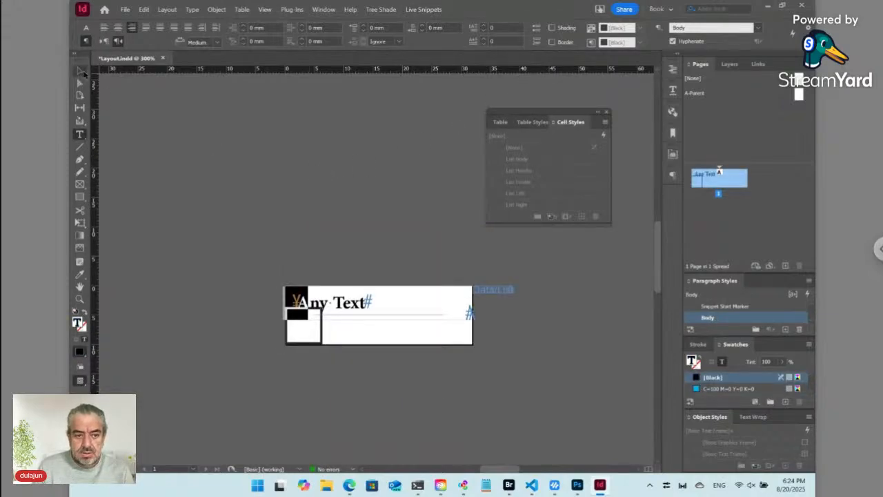
Edit the placed frame's Icon object style so frame fitting uses Auto-Fit with Fit Content Proportionally
left_click(307, 324)
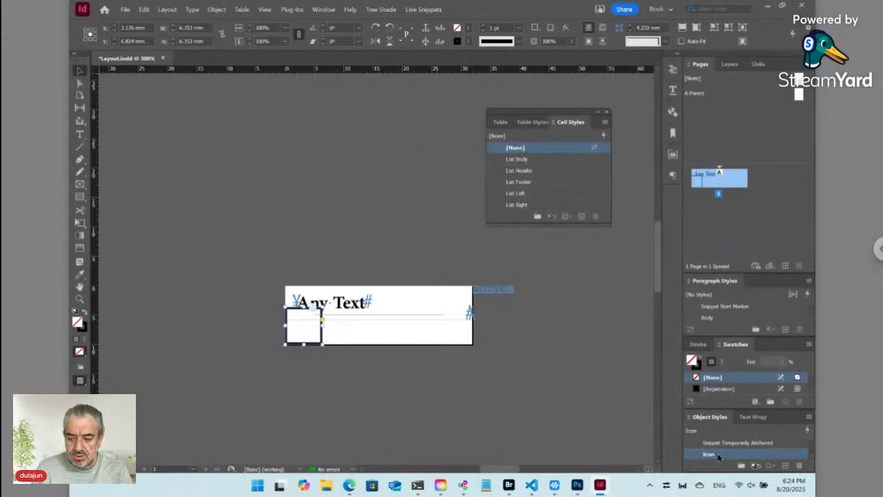
right_click(718, 457)
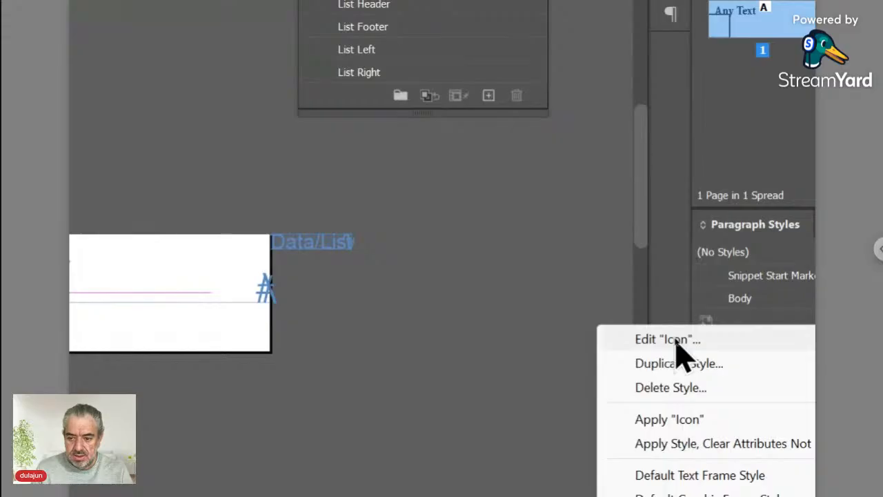
left_click(676, 340)
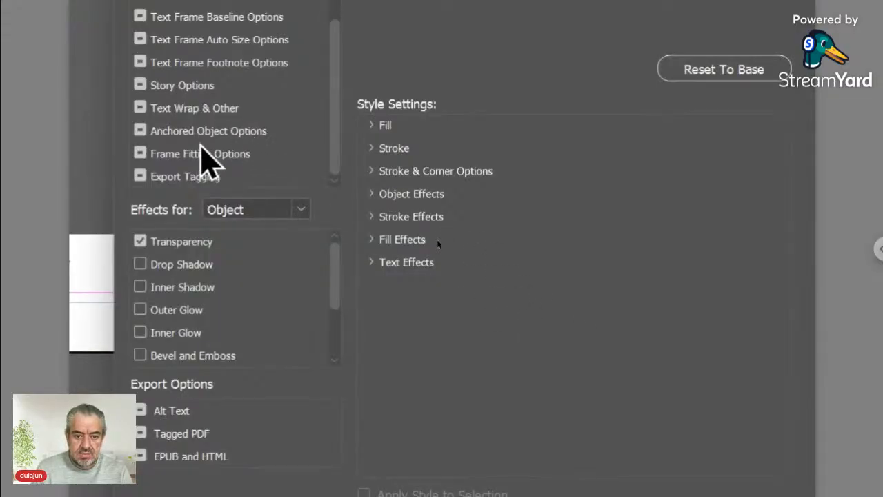
left_click(200, 153)
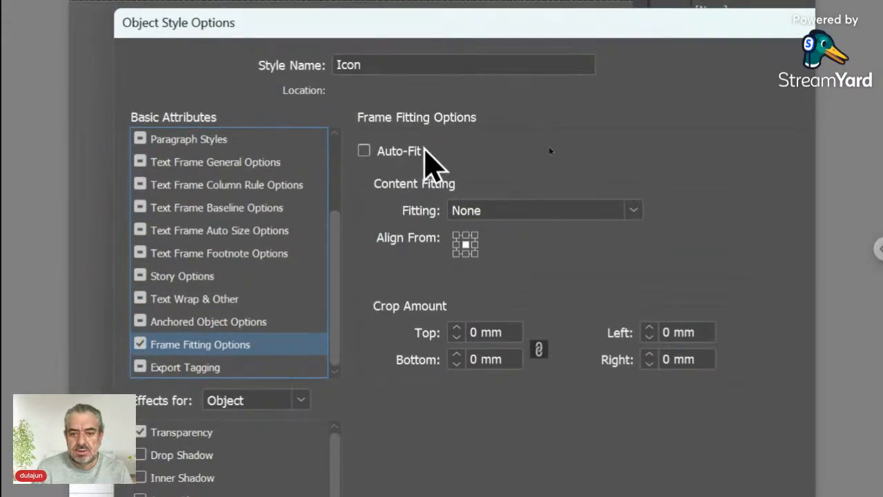
left_click(410, 153)
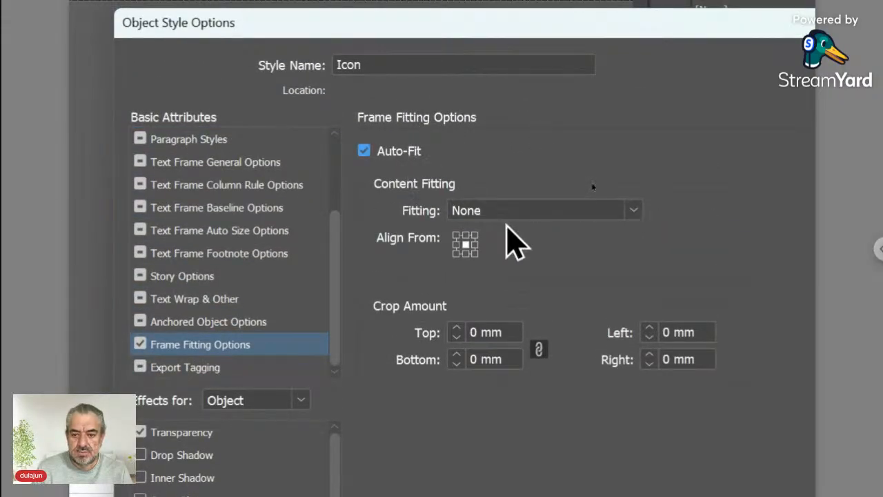
left_click(513, 212)
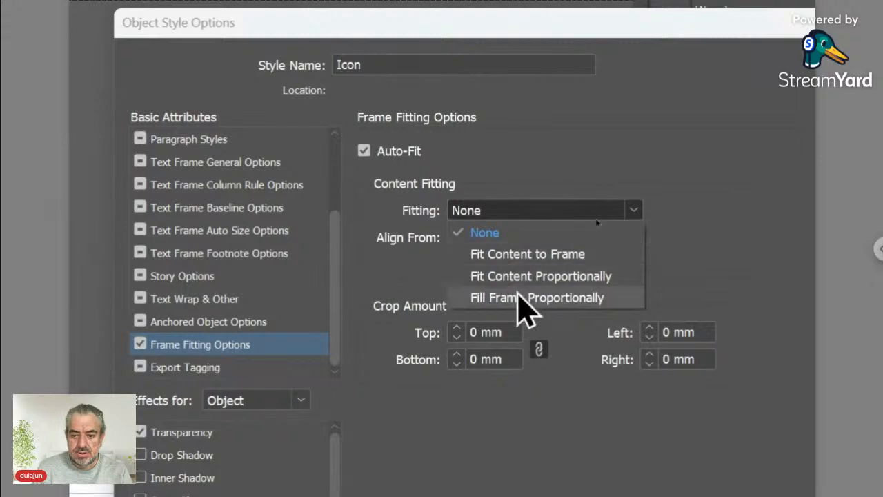
left_click(518, 279)
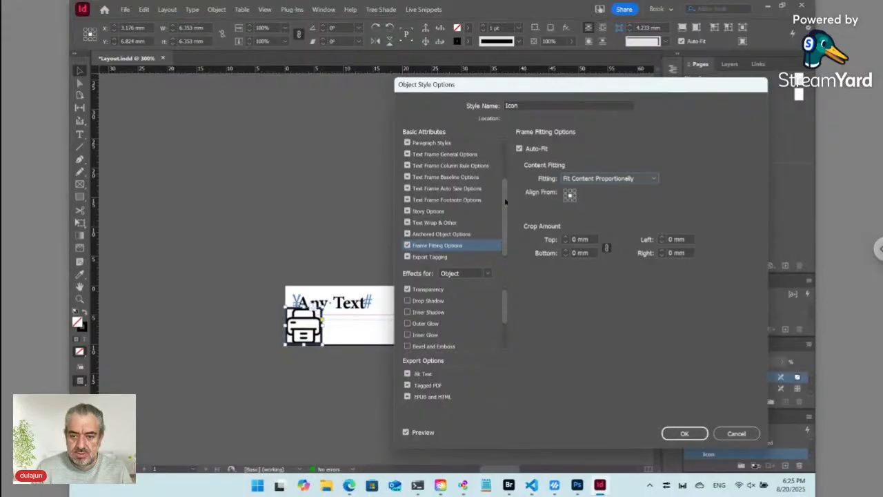
Set the stroke colour of the Icon object style to [None] and accept the style changes
left_click_drag(506, 200, 499, 143)
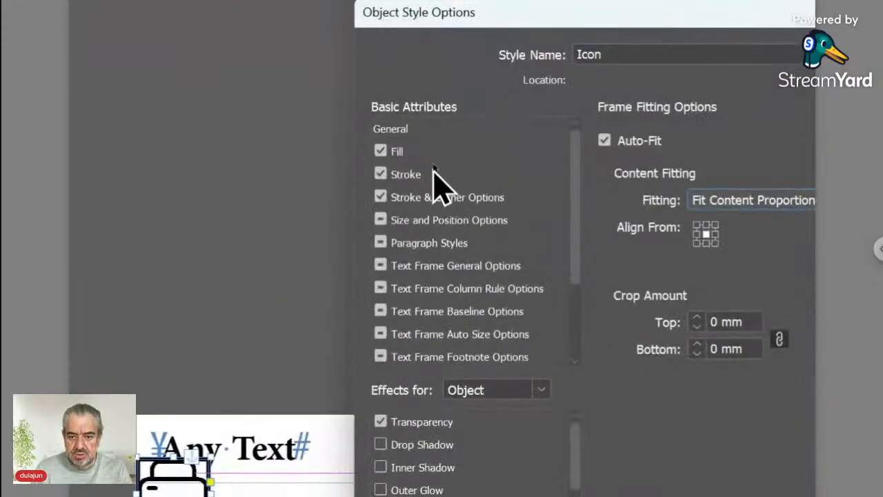
left_click(434, 164)
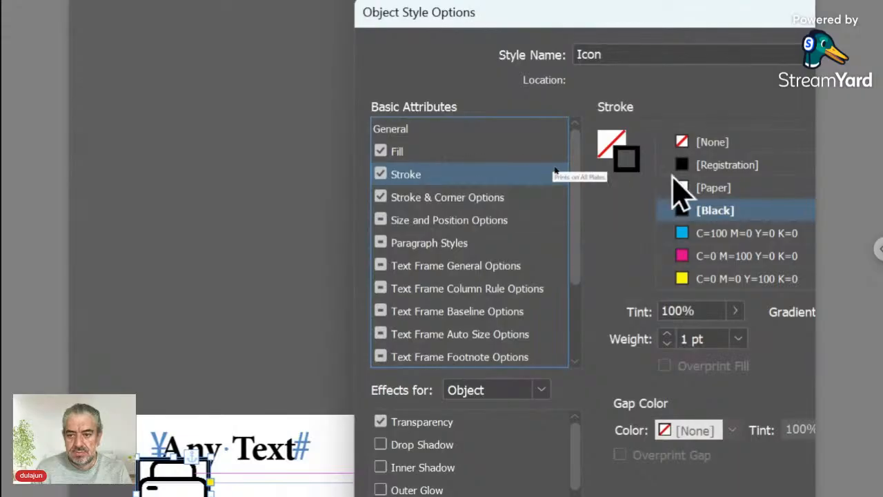
left_click(694, 143)
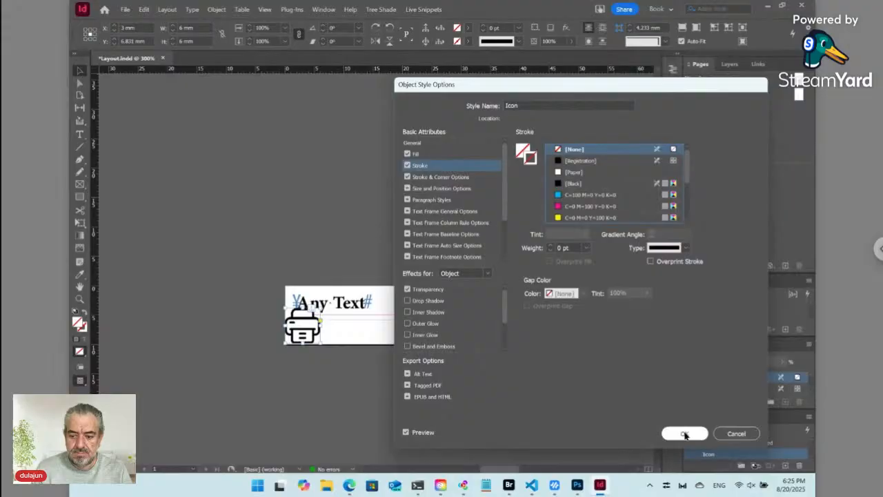
left_click(679, 429)
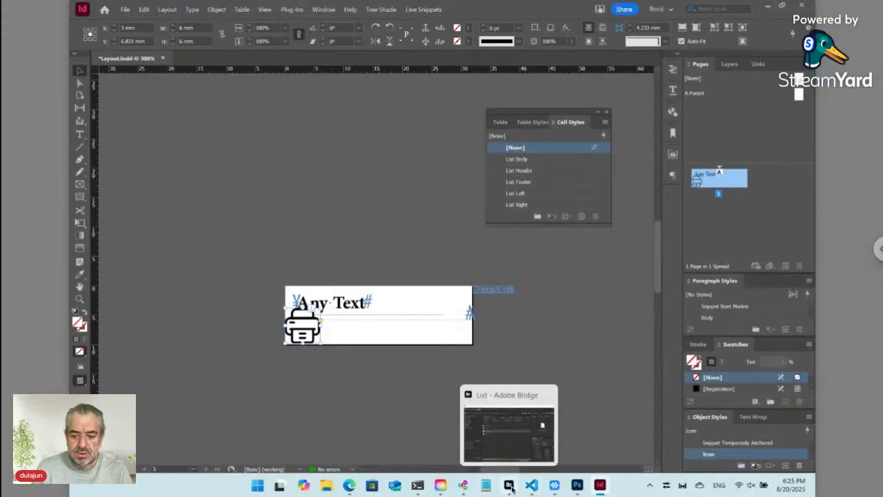
Switch to Adobe Bridge and change the RelativeWidth value in the ID12345 [Some].txt snippet to 4, without opening its paired folder
left_click(510, 486)
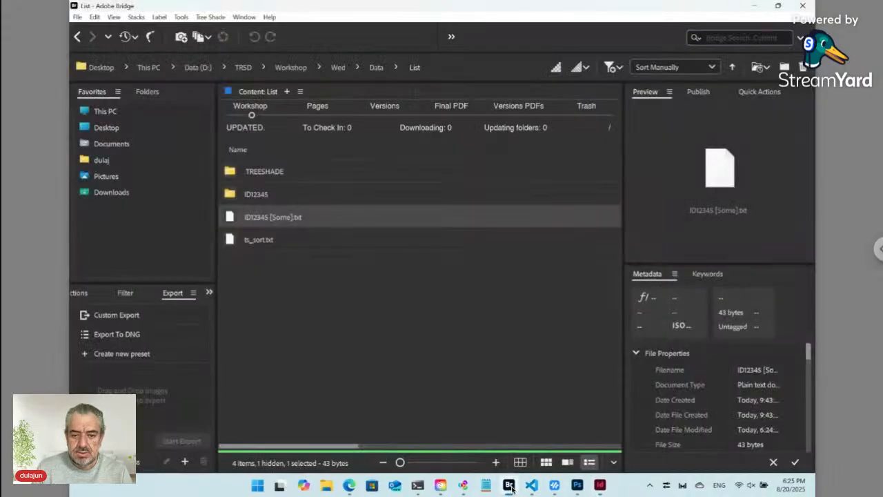
double_click(235, 218)
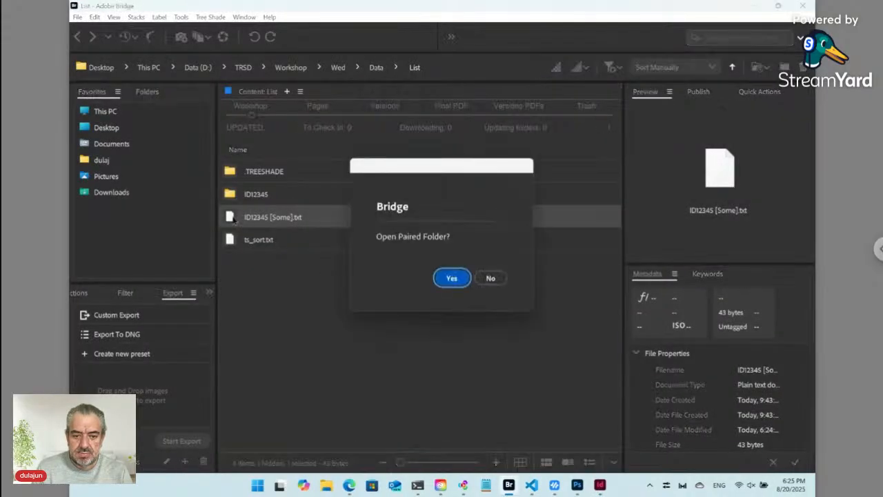
left_click(491, 278)
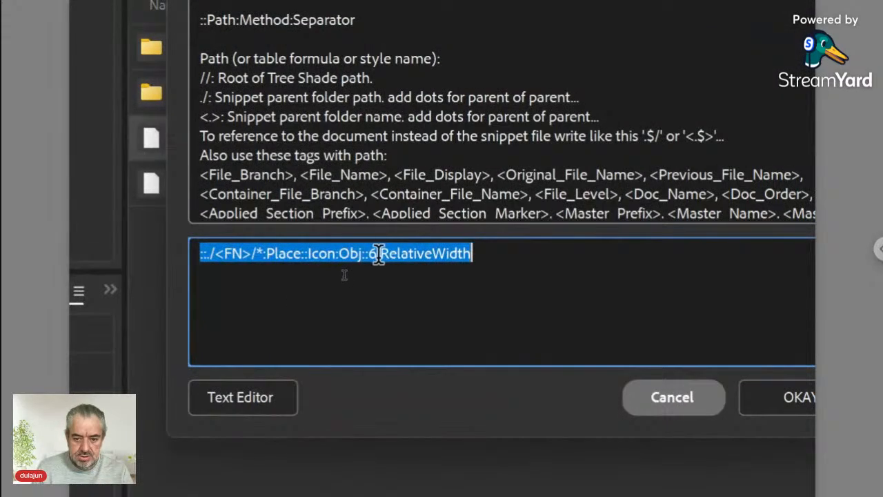
left_click(376, 253)
key("shift+Left")
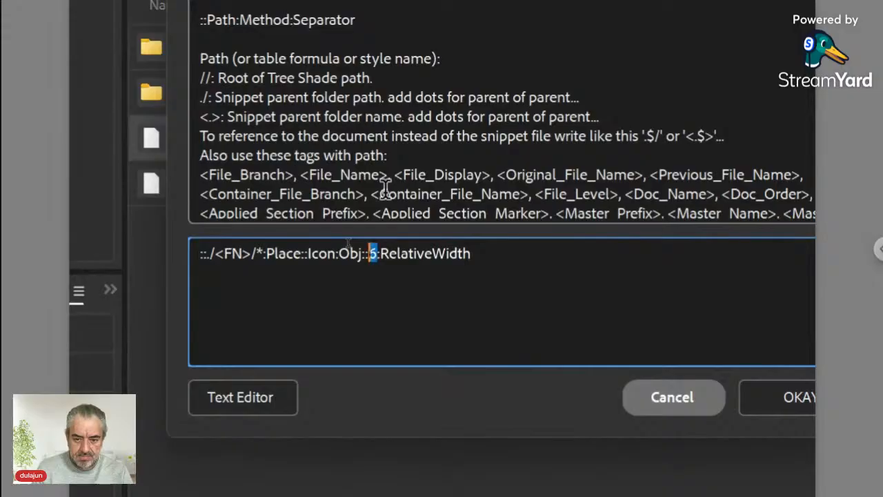
type("4")
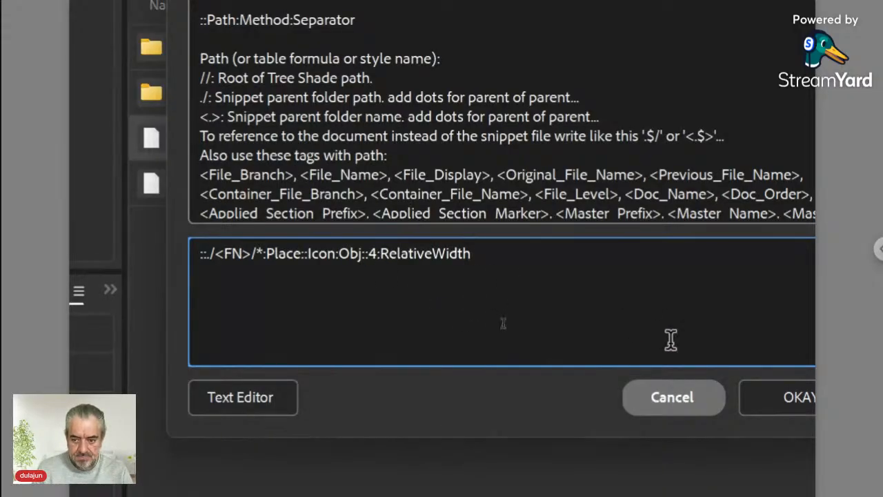
left_click(741, 402)
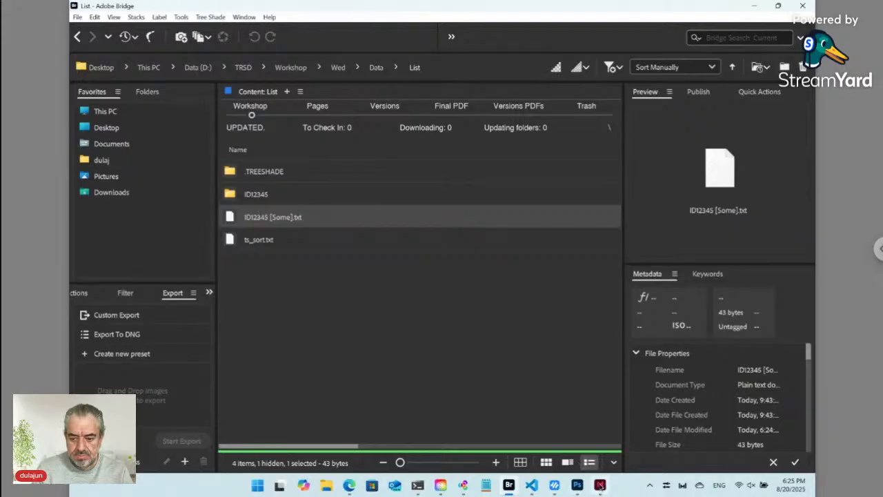
Switch back to InDesign and update all live snippets in the layout
left_click(600, 486)
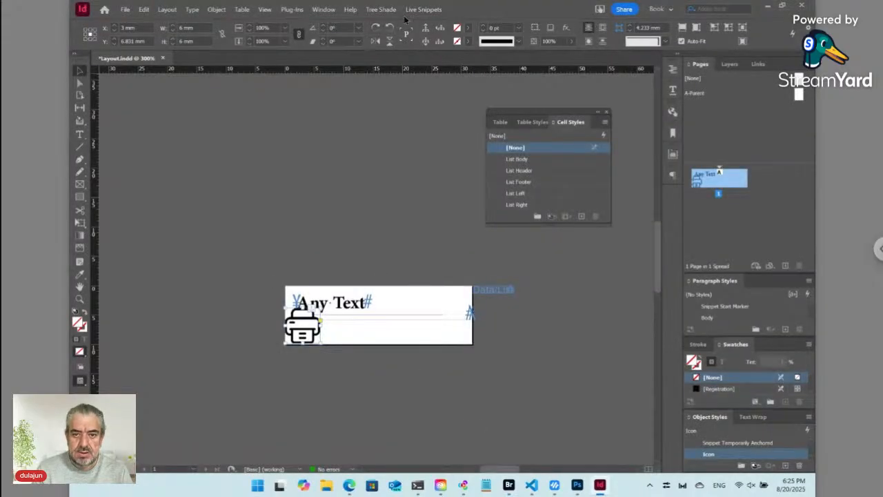
left_click(418, 10)
mouse_move(469, 73)
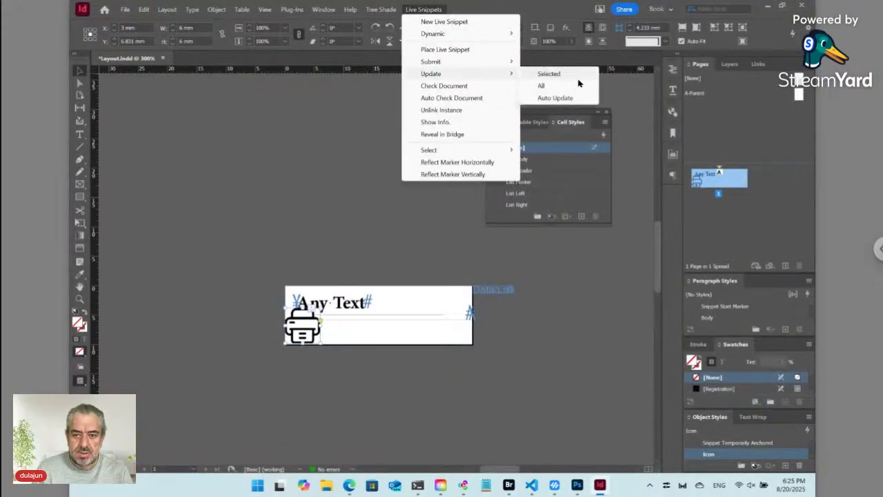
left_click(578, 83)
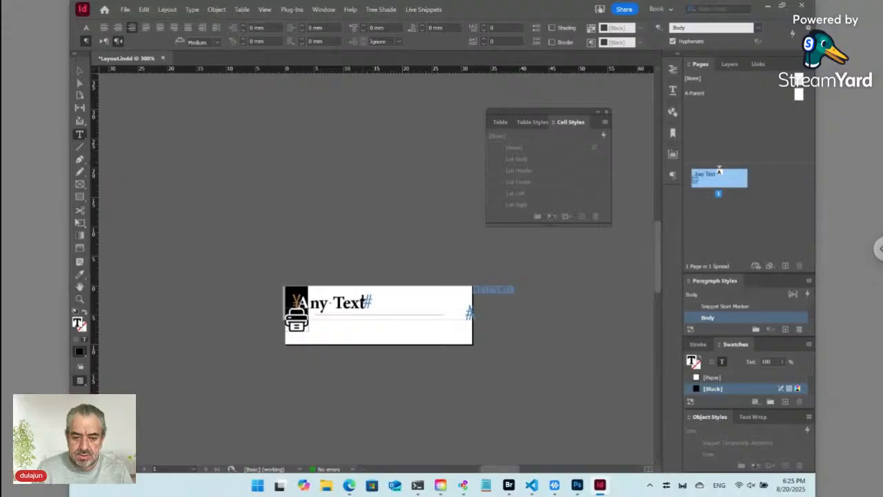
Edit the printer icon's Icon object style to use a Custom anchored position with the anchored object's middle-right reference point
left_click(320, 320)
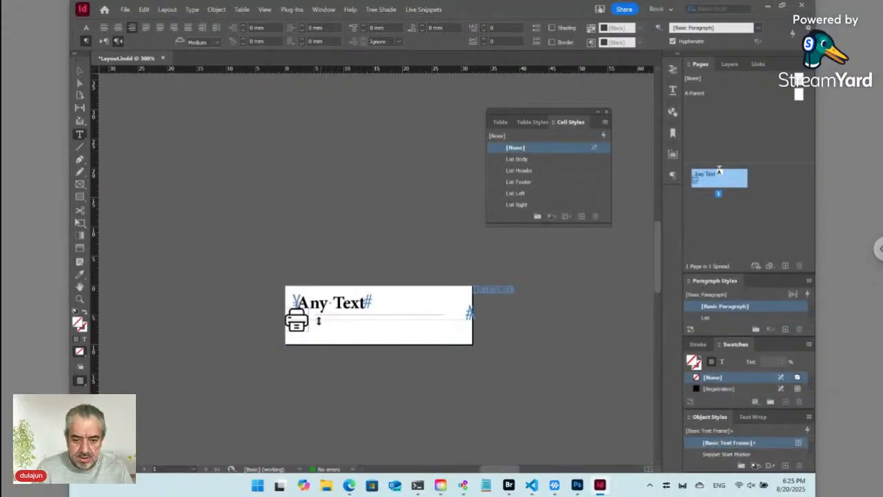
key("Escape")
left_click(307, 326)
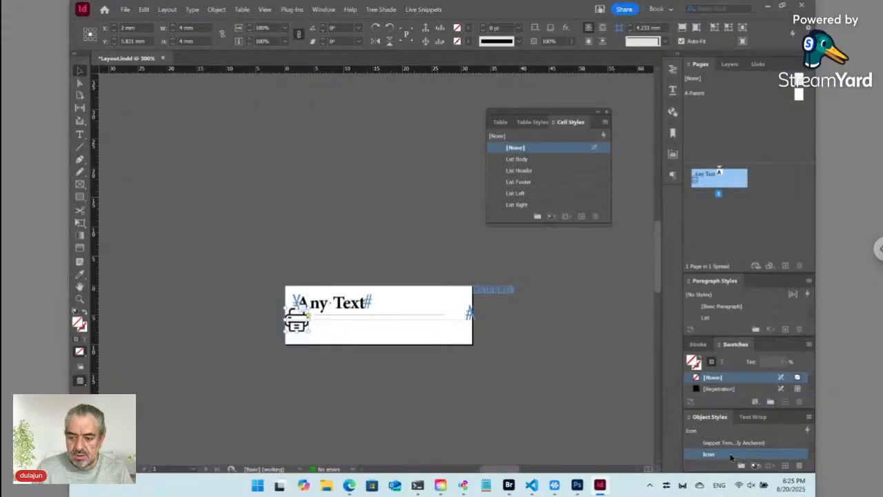
right_click(731, 456)
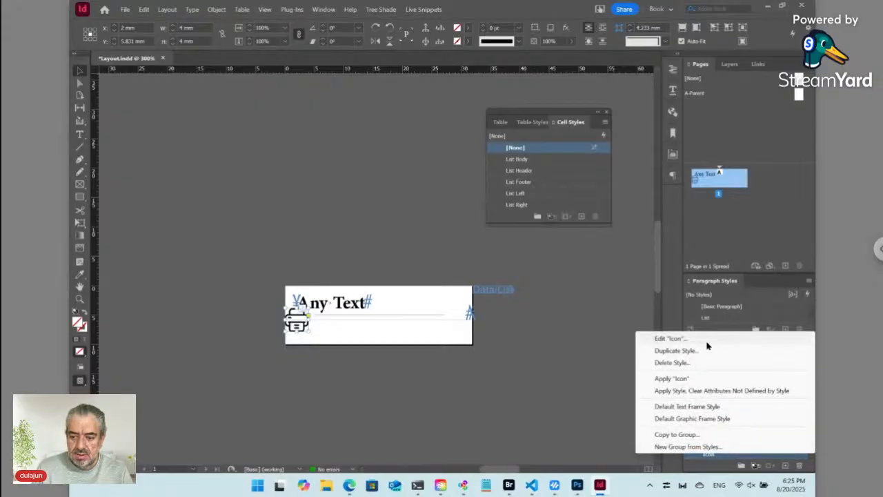
left_click(705, 339)
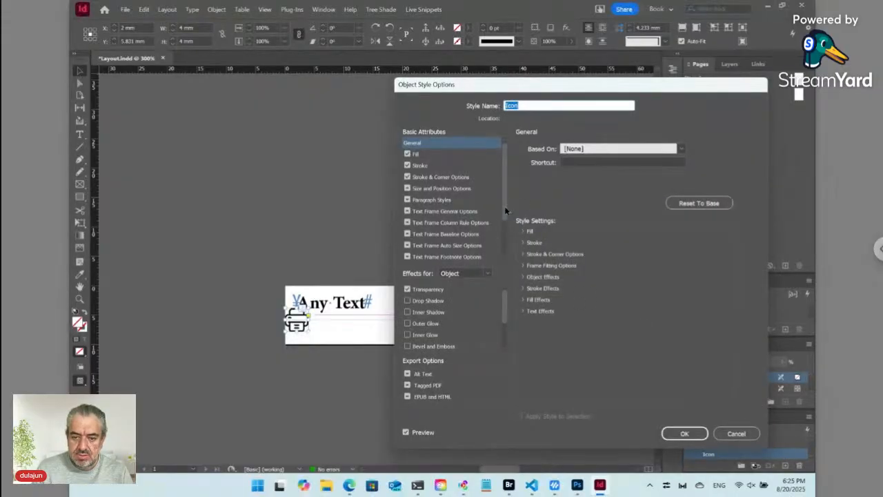
scroll(507, 211, "down", 3)
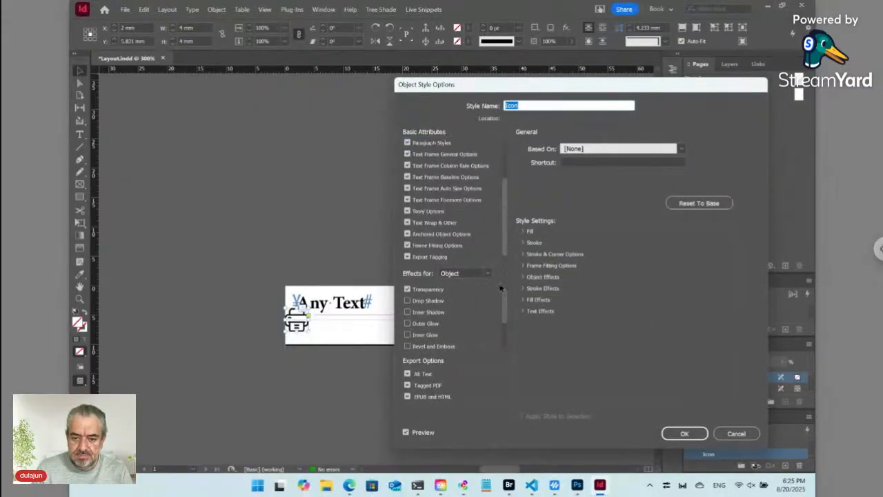
left_click(443, 234)
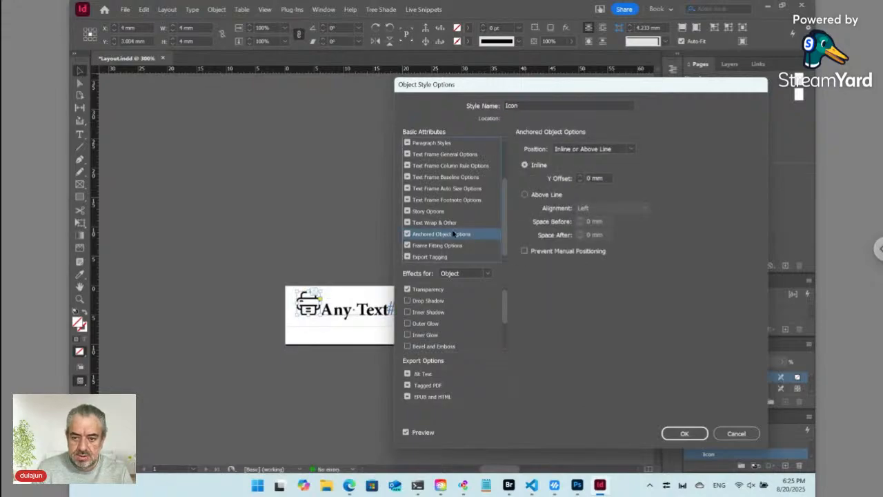
left_click(581, 150)
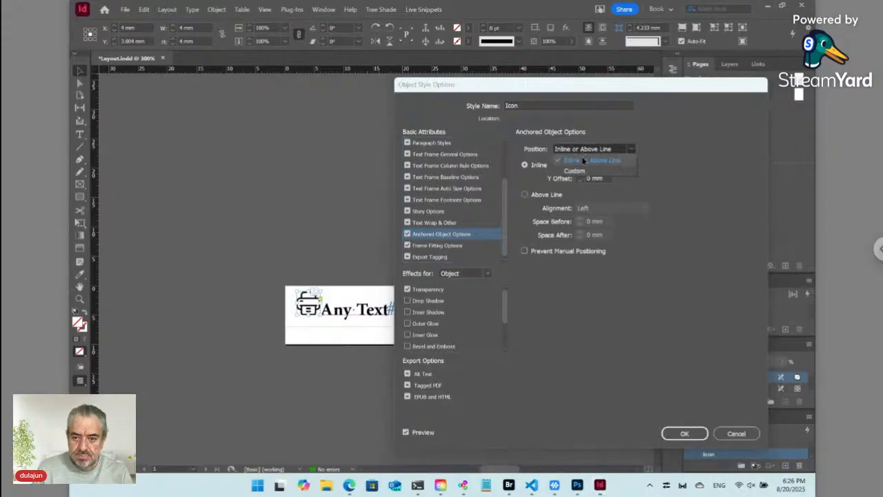
left_click(581, 171)
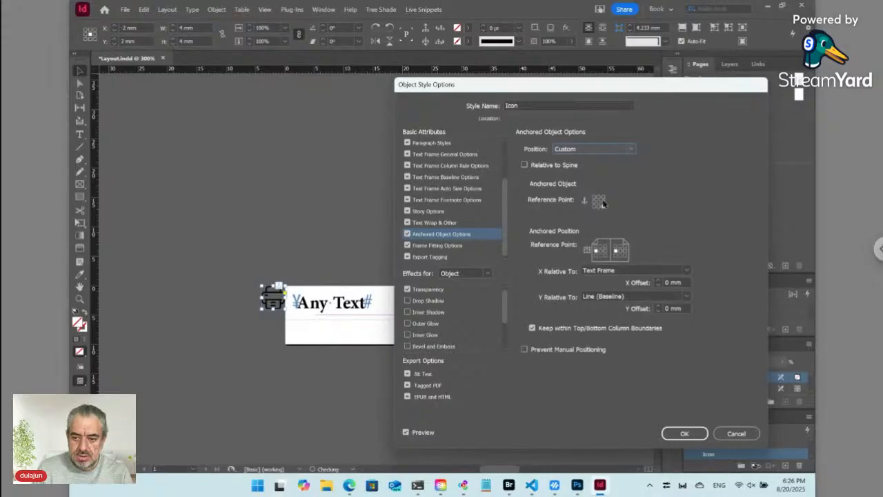
left_click(603, 202)
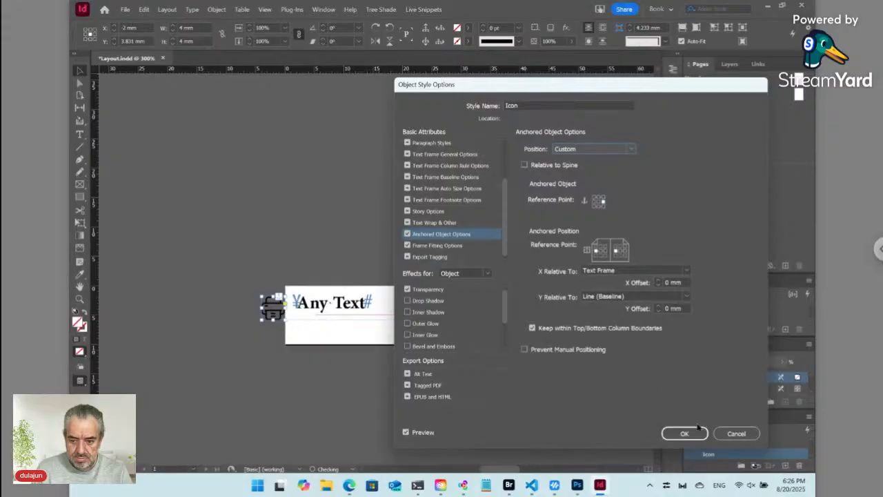
left_click(684, 434)
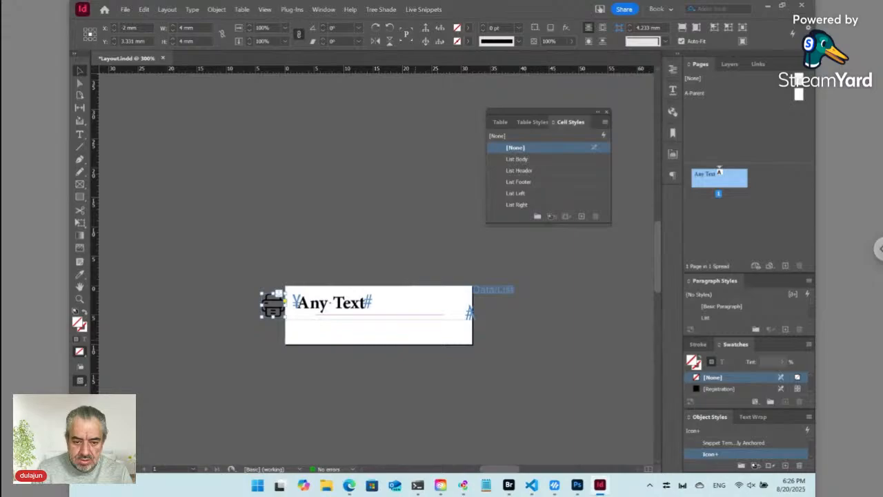
Nudge the anchored icon to X -1.75 mm, Y 3.331 mm and redefine the Icon object style from it
key("Right")
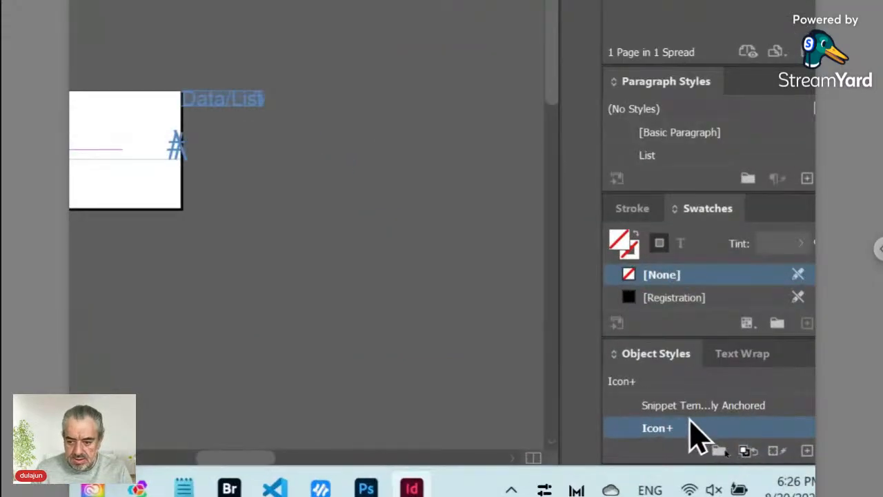
right_click(694, 434)
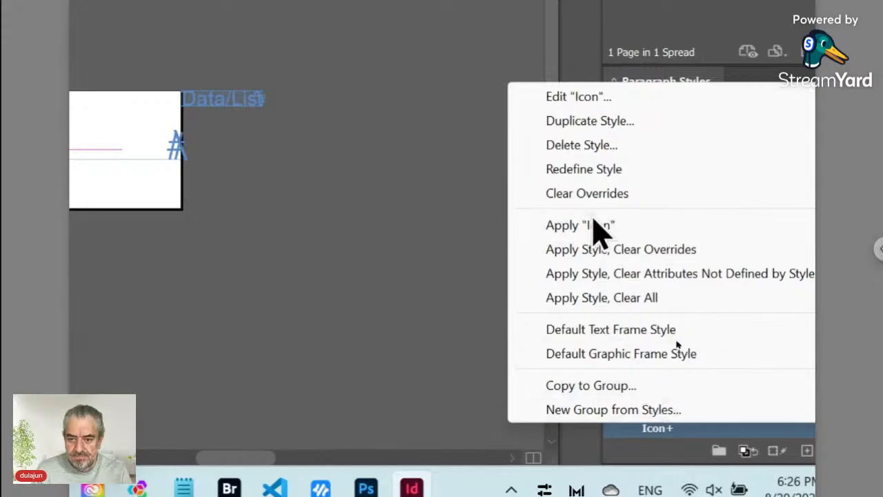
left_click(590, 170)
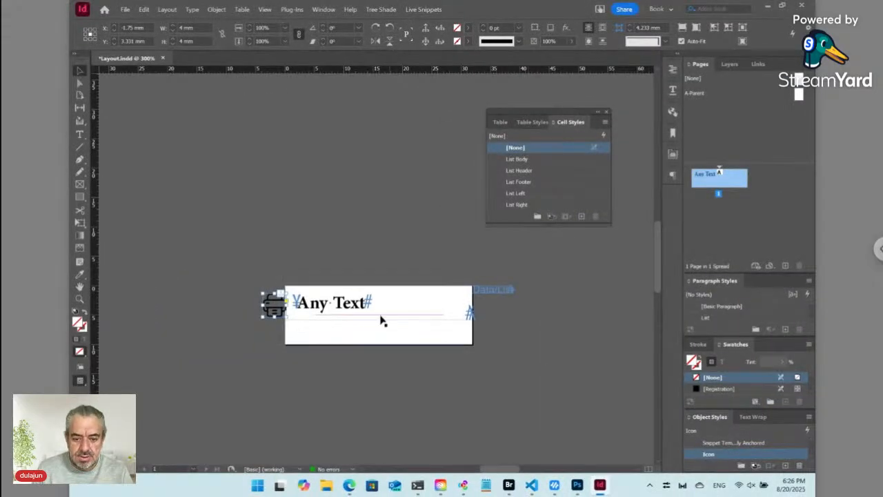
Edit the List Left paragraph style of the Any Text line to use a 6 mm left indent
double_click(354, 307)
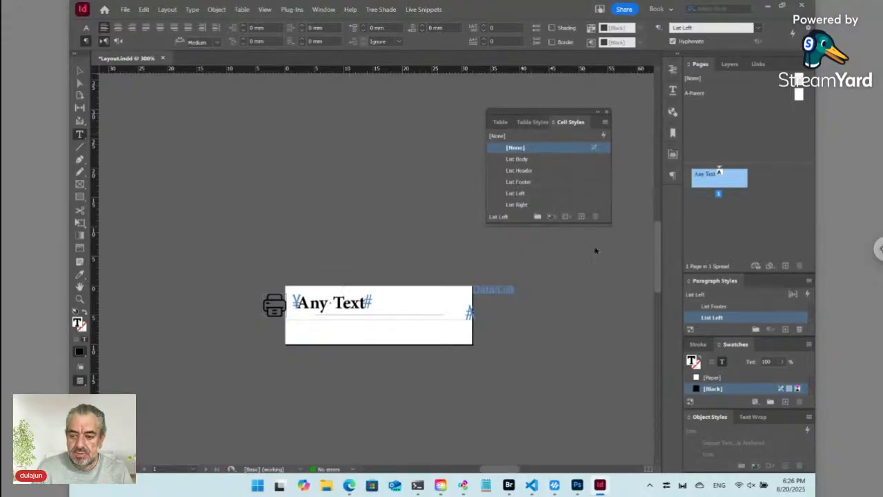
right_click(730, 320)
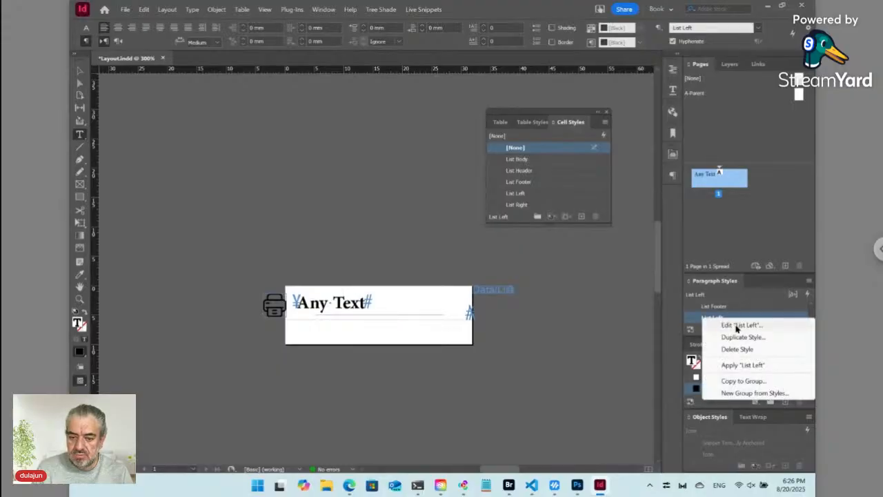
left_click(737, 326)
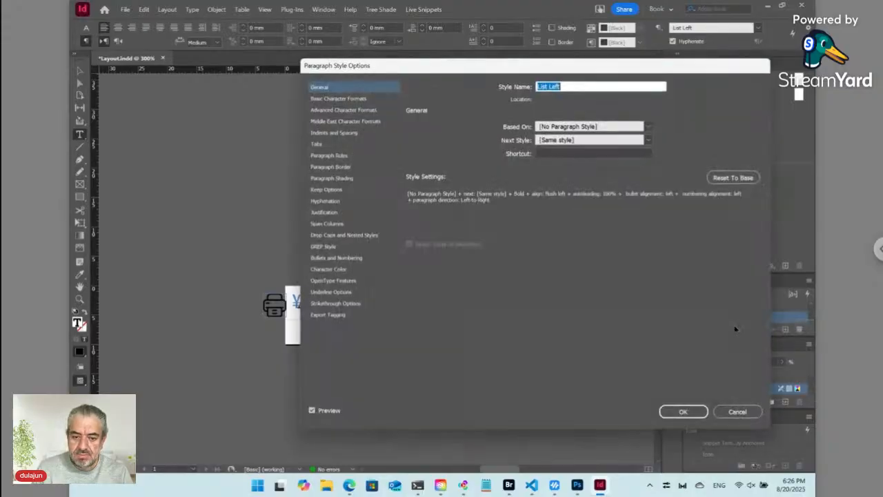
left_click(362, 133)
left_click_drag(406, 69, 515, 81)
left_click(604, 199)
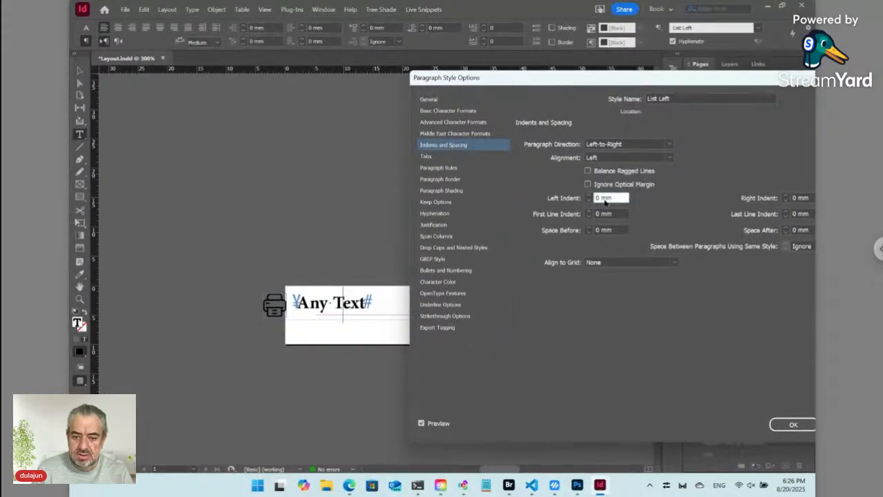
key("Up")
key("Up")
key("Up")
key("Up")
key("Up")
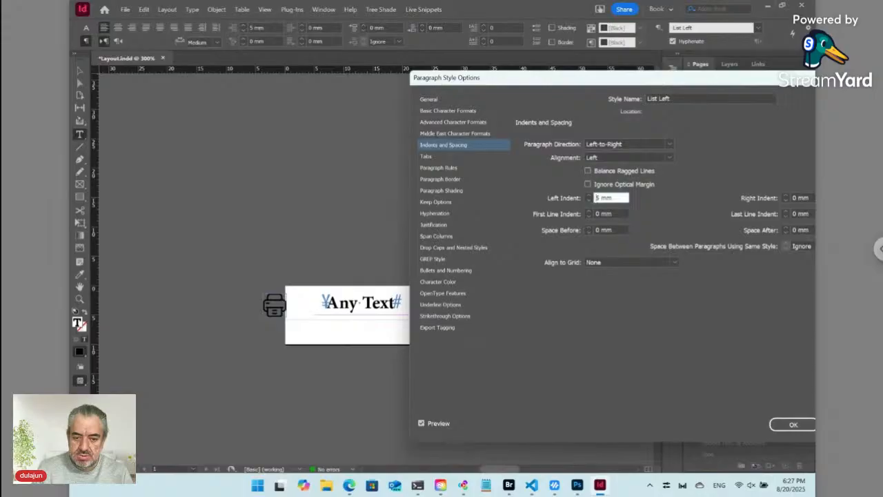
key("Up")
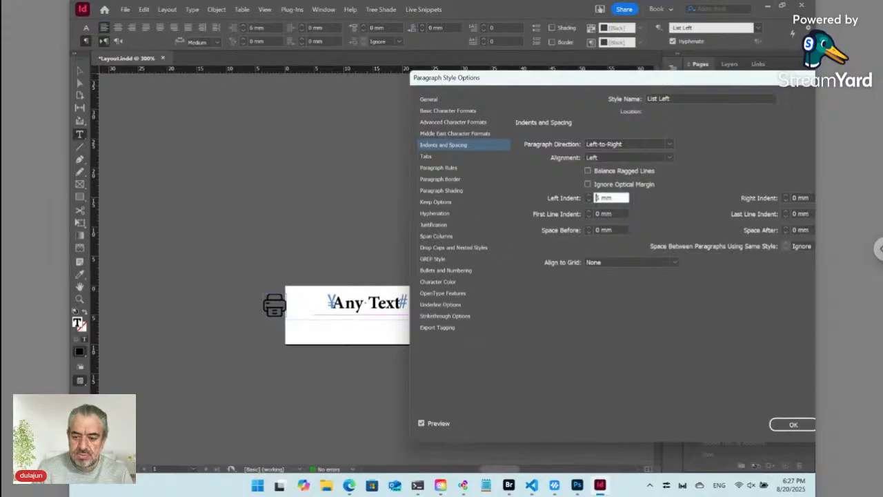
left_click(783, 424)
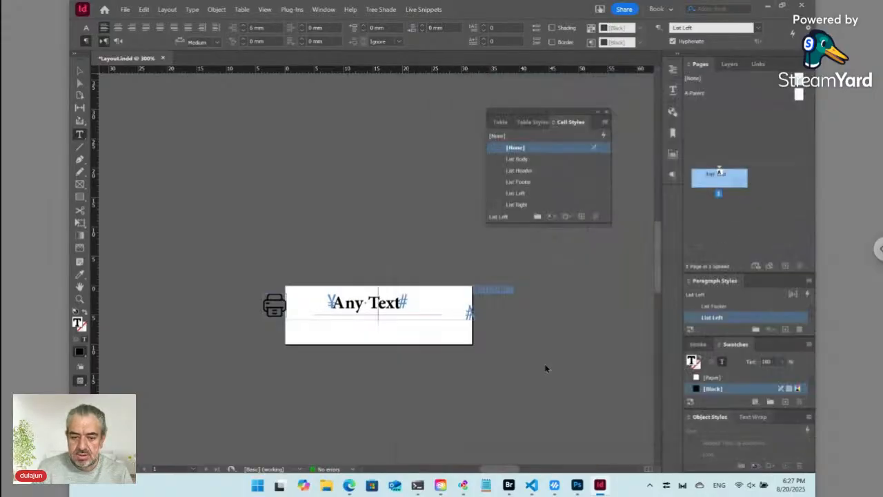
Move the printer icon to X 3.75 mm, Y 3.081 mm beside the text and redefine the Icon object style from it
key("ctrl+shift+a")
key("v")
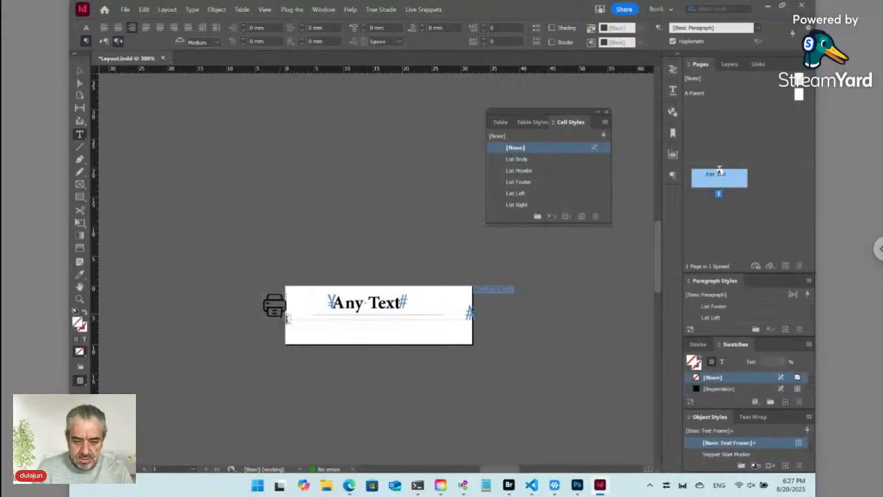
left_click_drag(283, 312, 313, 309)
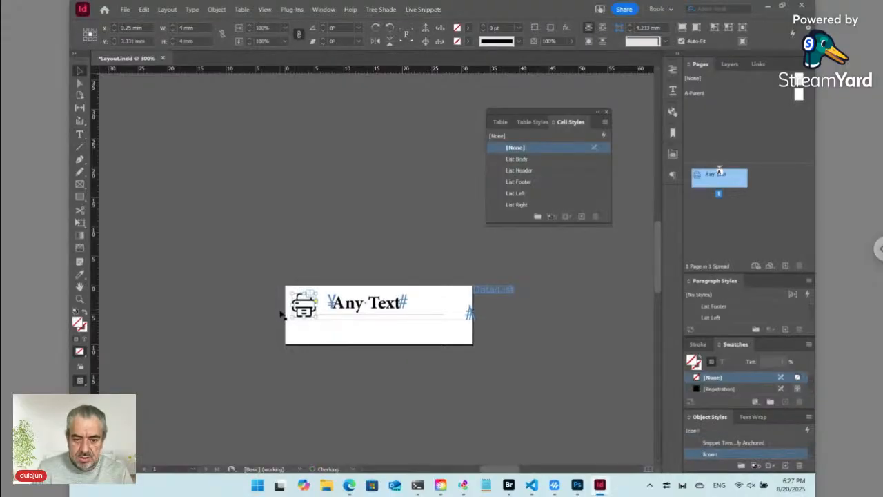
key("Right")
key("Right")
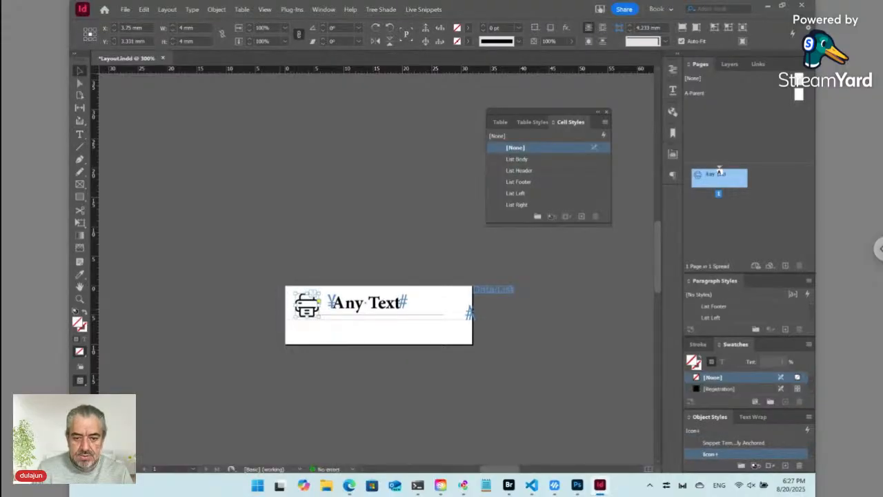
key("Up")
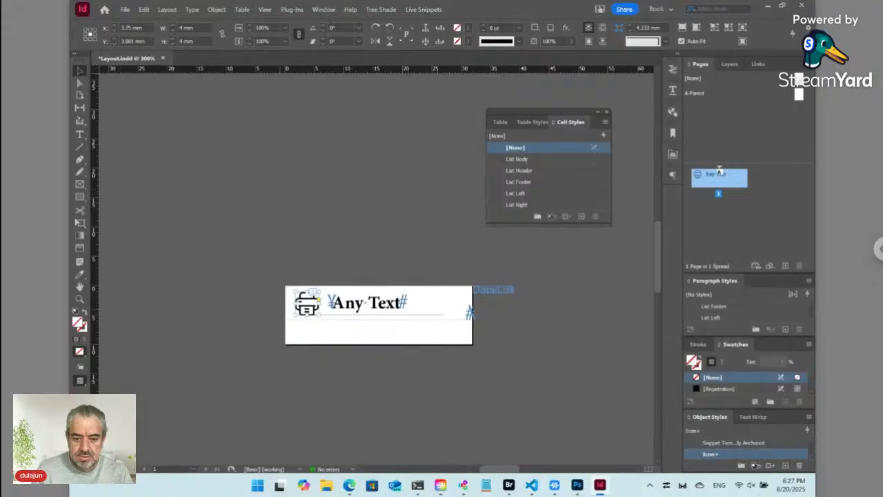
right_click(745, 456)
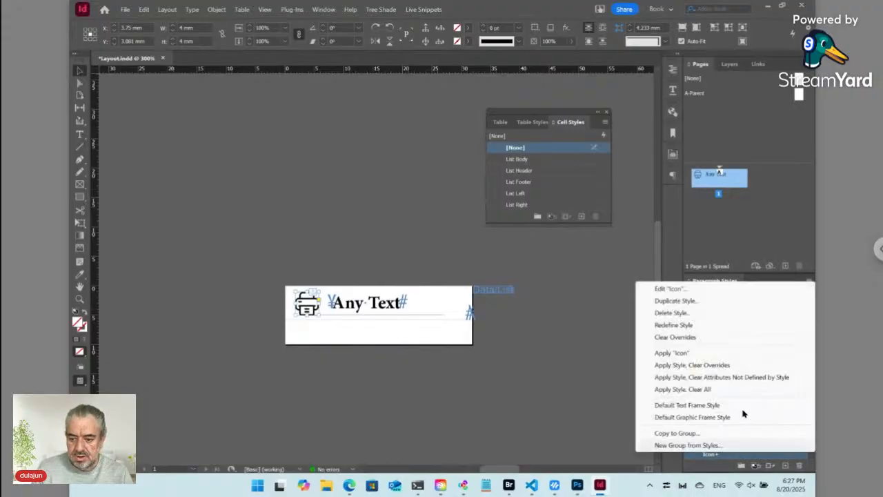
left_click(687, 325)
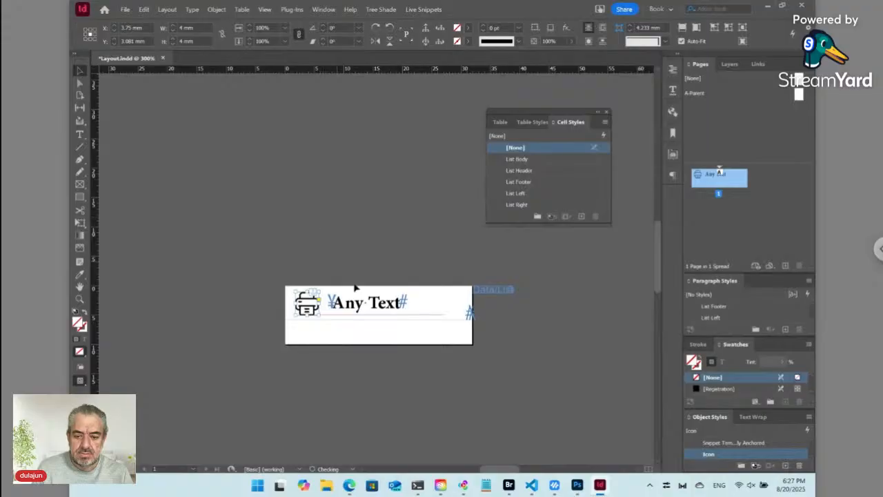
Move the snippet's text frame up and left, partly off the page, to about X 8.577 mm, Y 0.701 mm
left_click(345, 343)
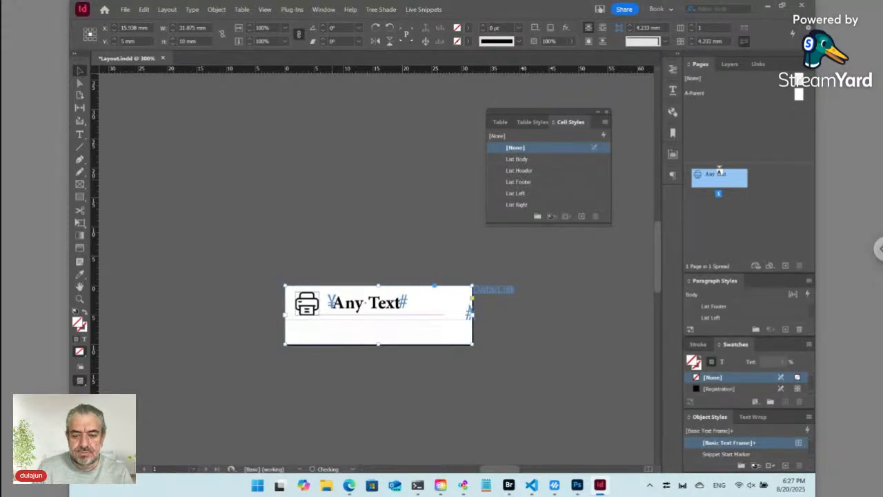
left_click(800, 98)
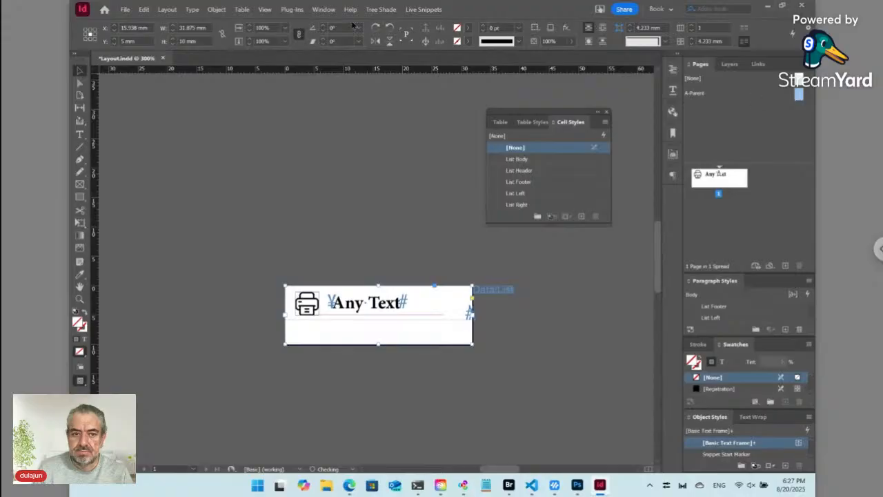
left_click(167, 9)
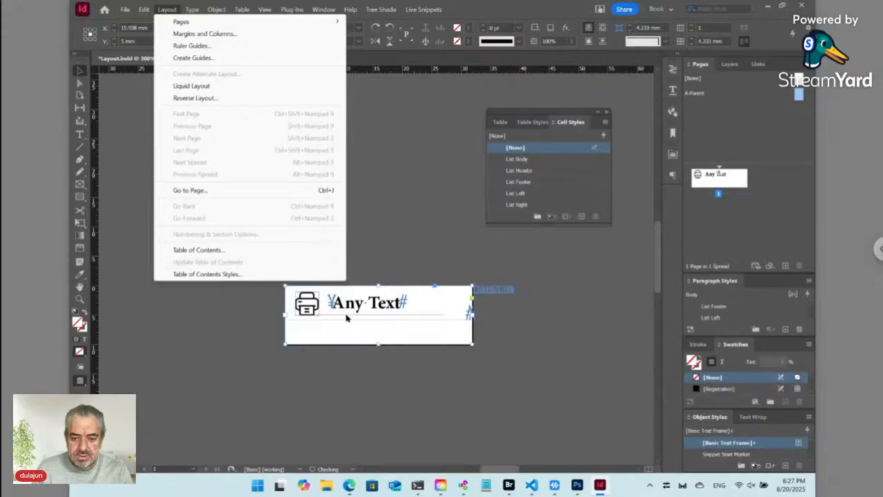
left_click(414, 339)
left_click_drag(404, 335, 356, 313)
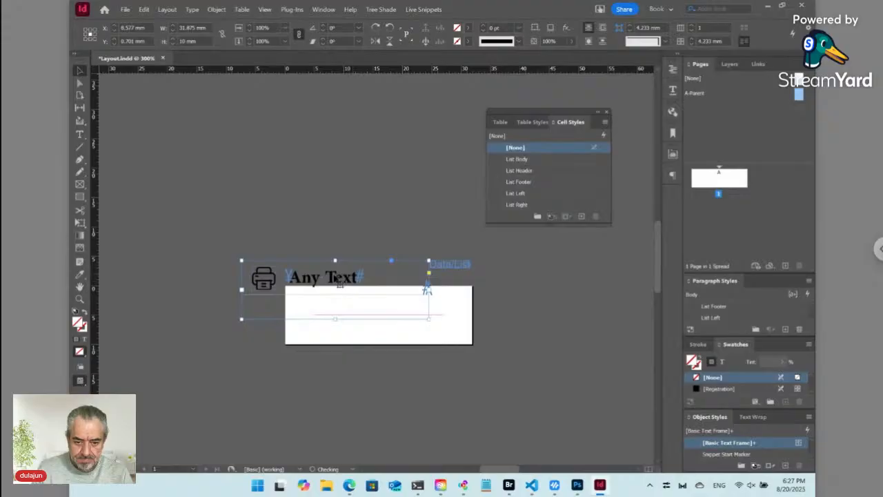
Turn off the minimum height constraint in the text frame's auto-size options, keeping Height Only sizing
double_click(336, 278)
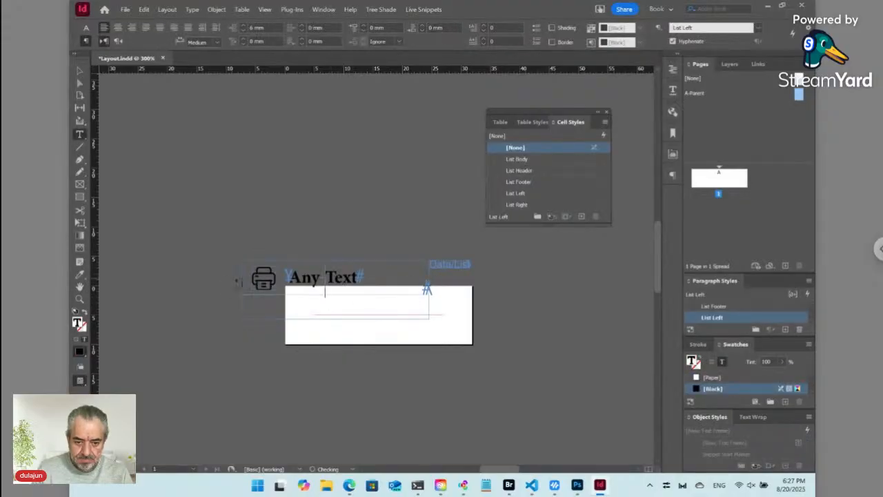
left_click(238, 278)
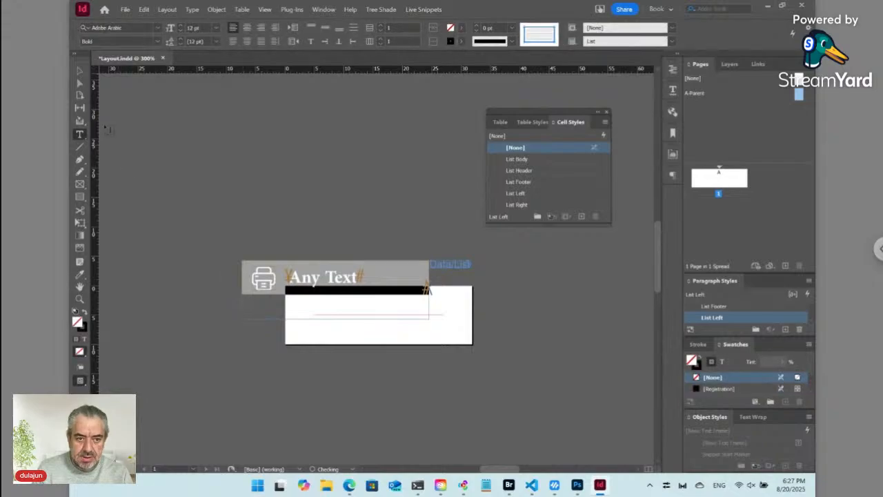
left_click(81, 72)
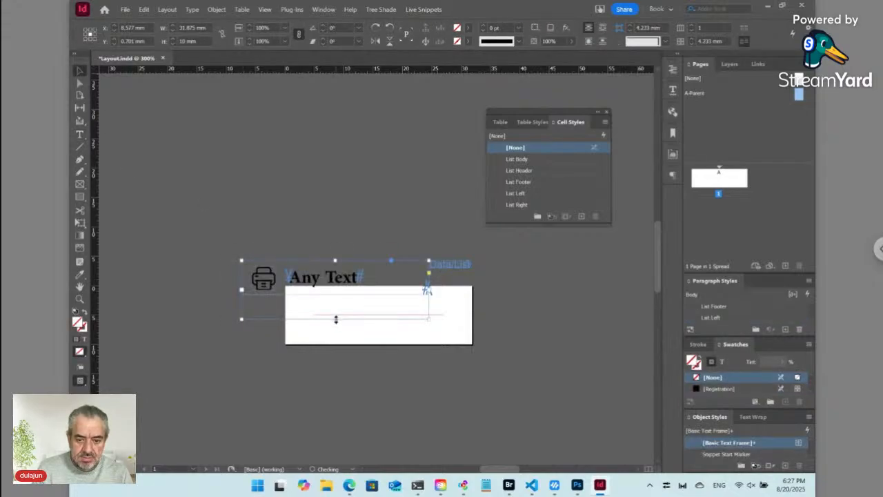
key("ctrl+b")
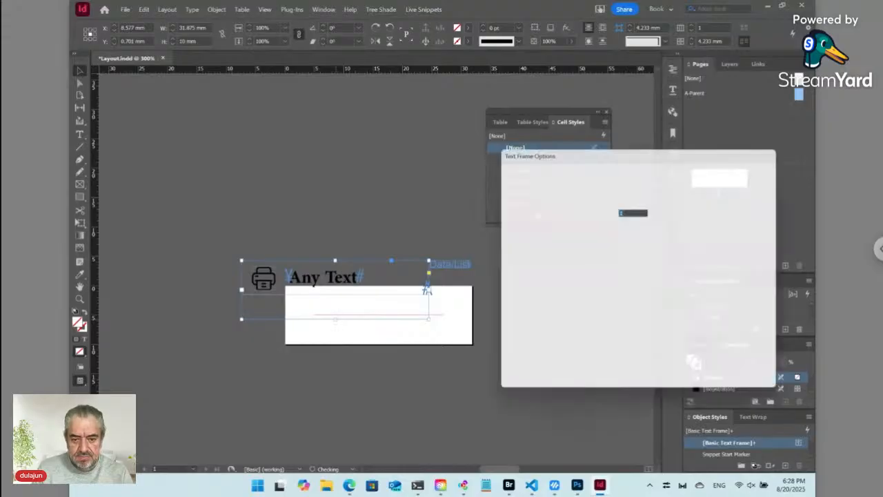
left_click(536, 208)
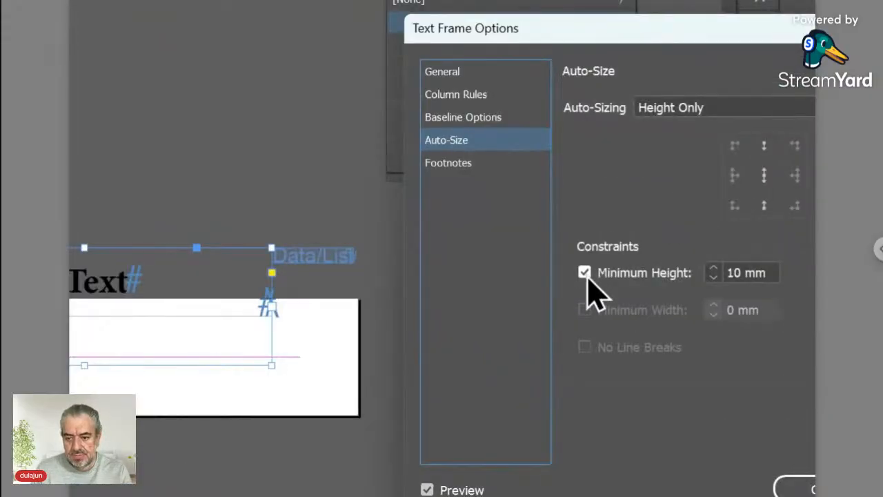
left_click(585, 273)
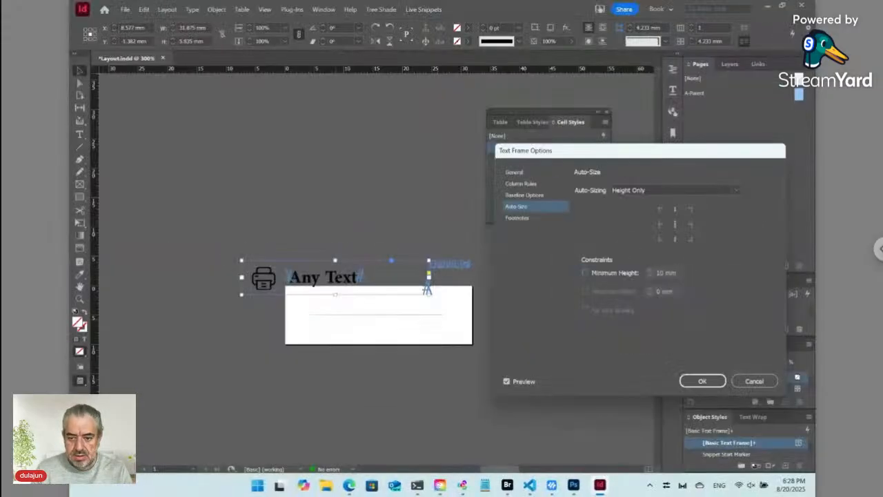
left_click(694, 381)
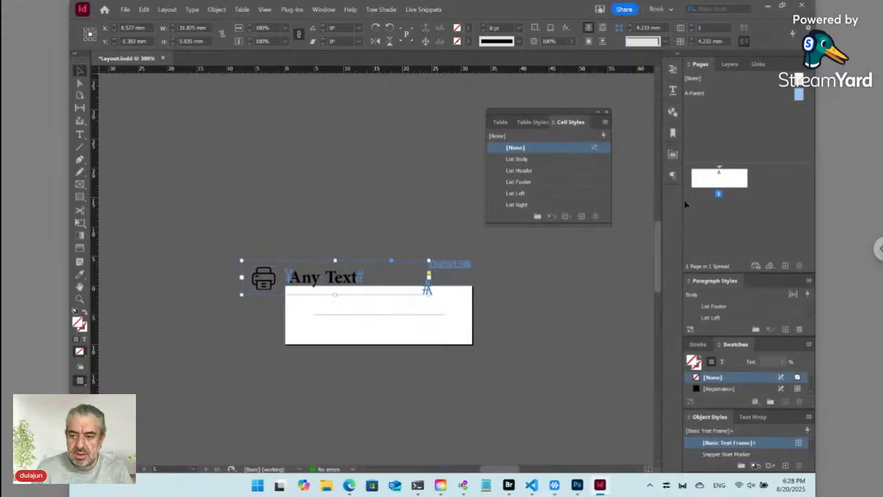
Set all margins to 0 mm on the A-Parent page and on page 1
left_click(167, 9)
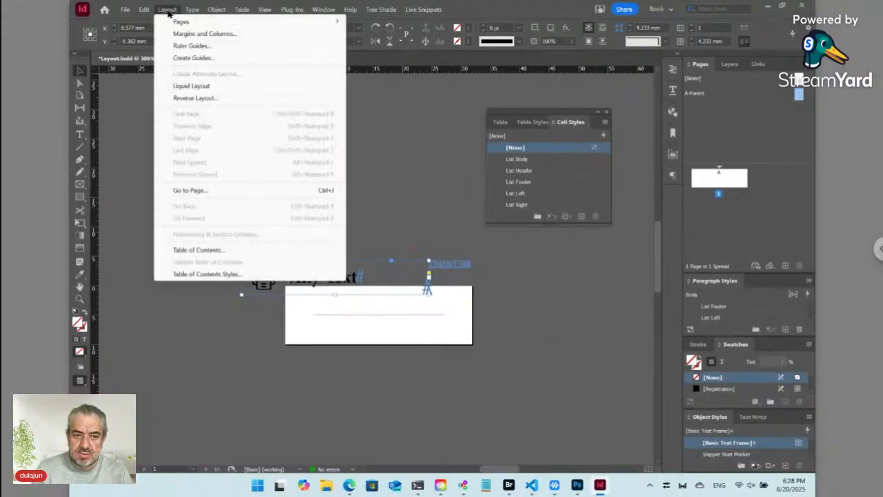
left_click(183, 34)
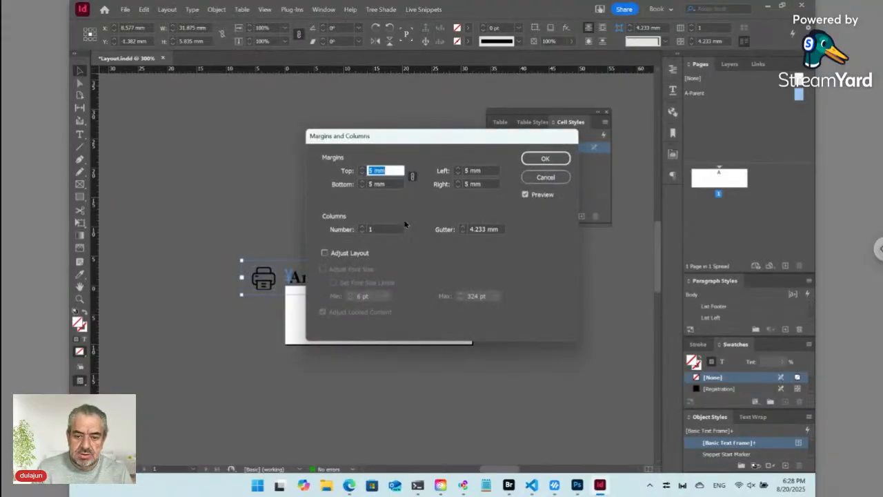
left_click(362, 174)
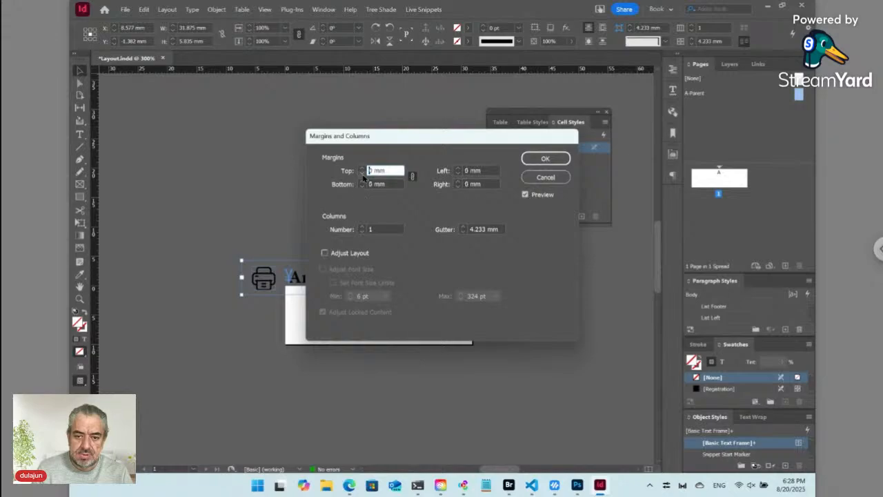
left_click(541, 160)
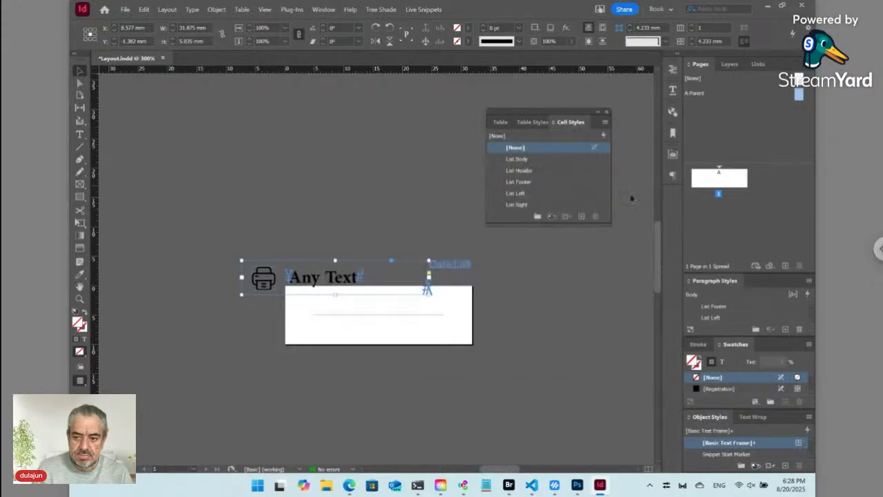
left_click(709, 186)
left_click_drag(709, 189, 710, 189)
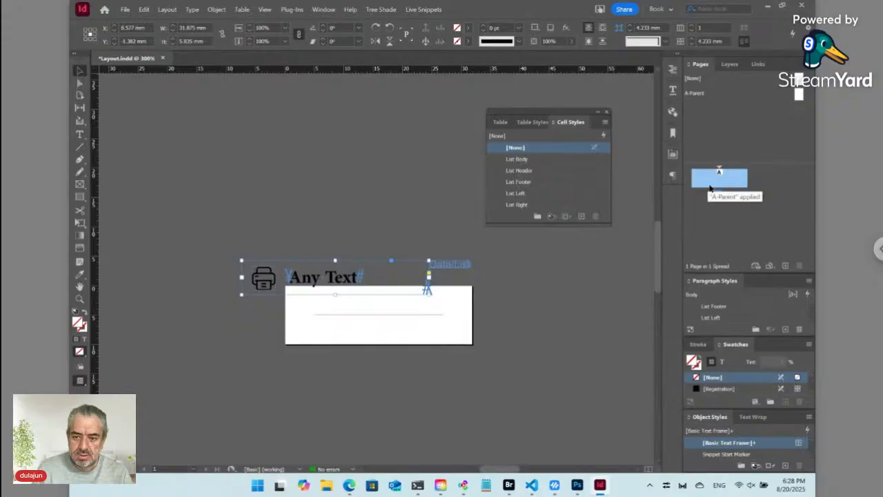
left_click(168, 9)
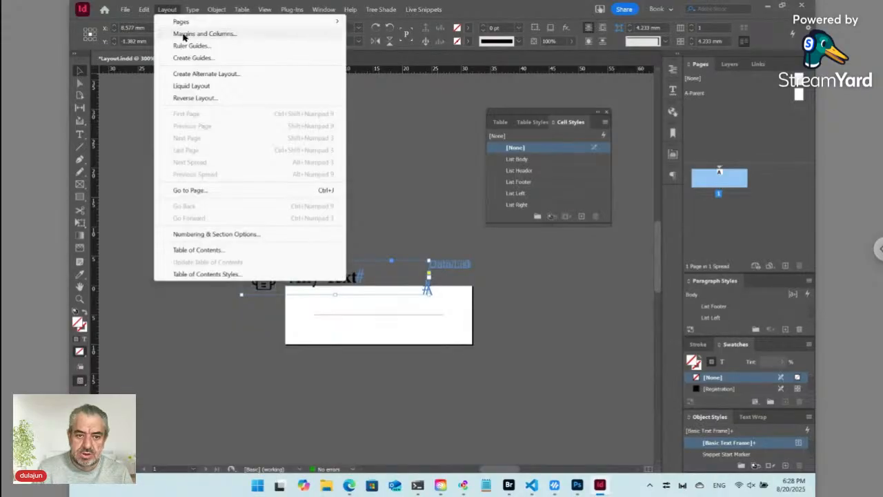
left_click(200, 34)
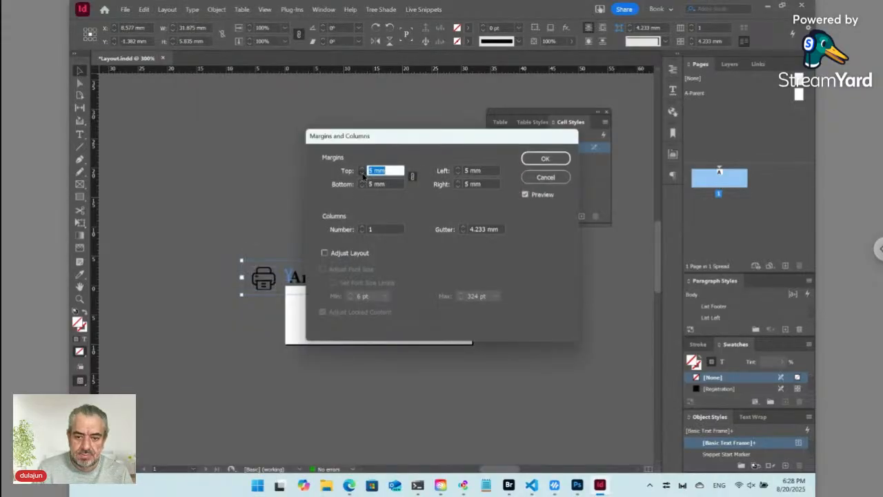
left_click(545, 158)
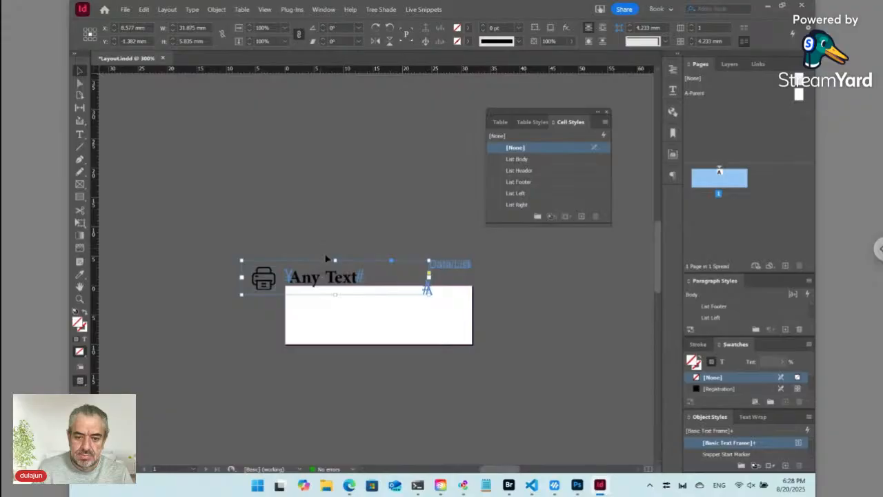
Place the cursor in the Any Text frame and fit the page to the frame with the Live Snippets command
double_click(336, 287)
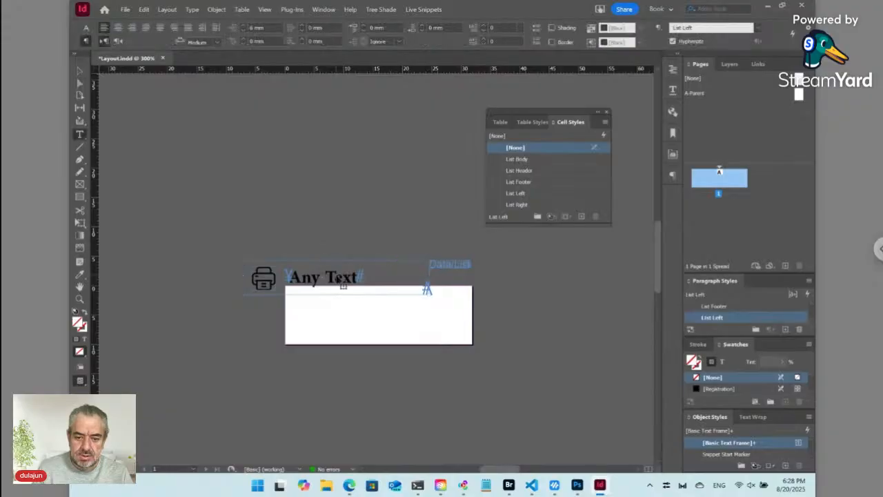
left_click(423, 10)
mouse_move(442, 73)
left_click(546, 79)
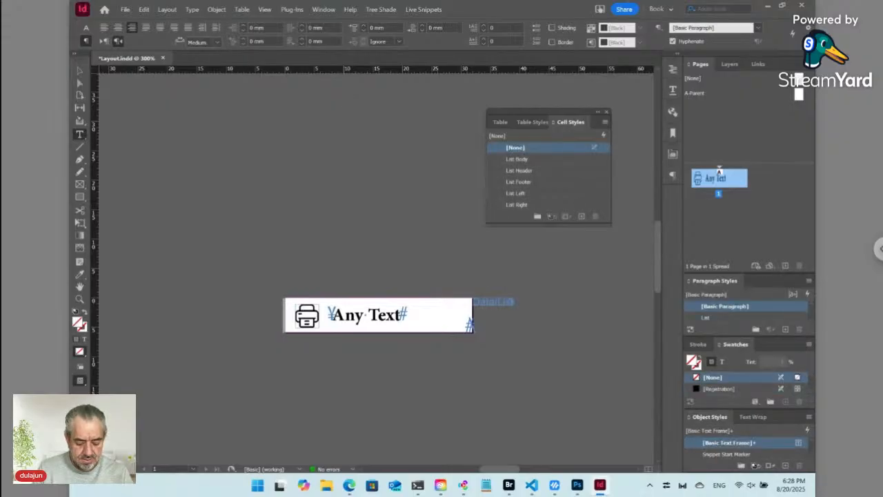
Open the document's pages exporting settings and set the resolution to 300
left_click(380, 10)
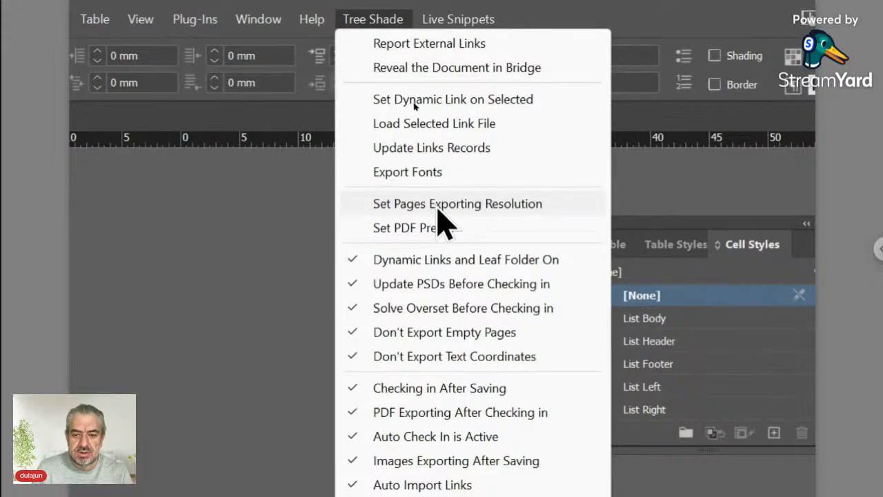
left_click(481, 219)
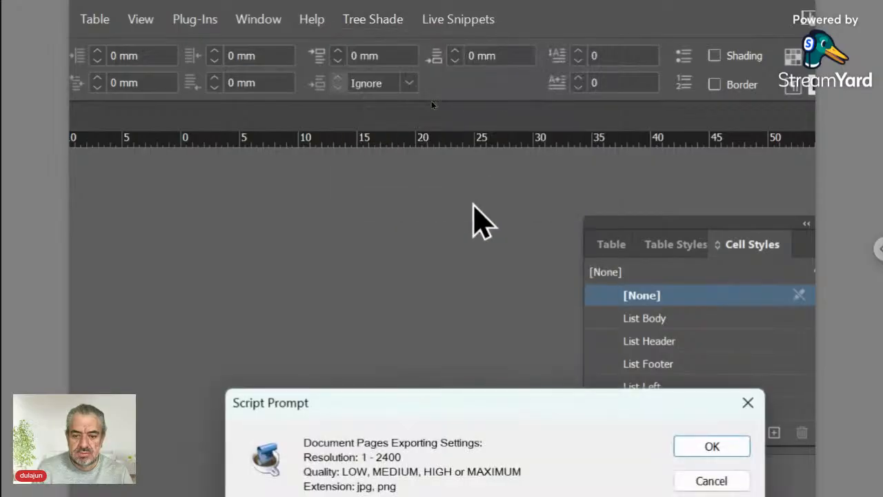
left_click_drag(445, 417, 402, 242)
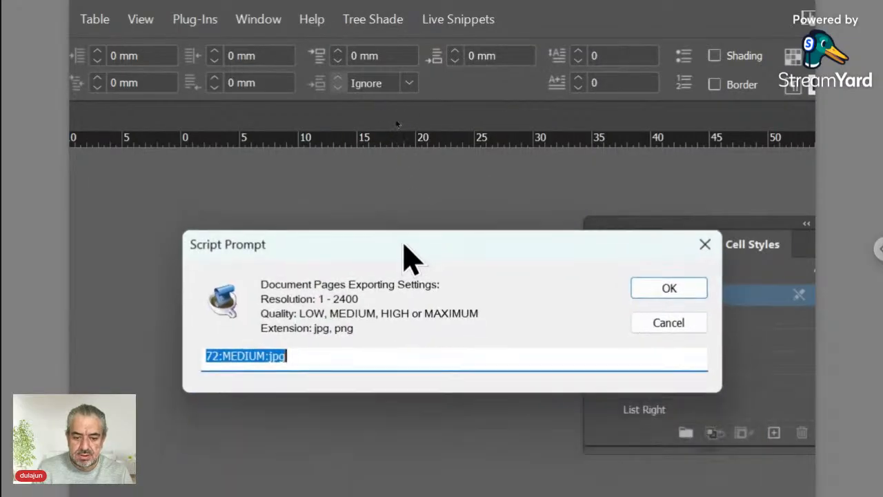
left_click(295, 357)
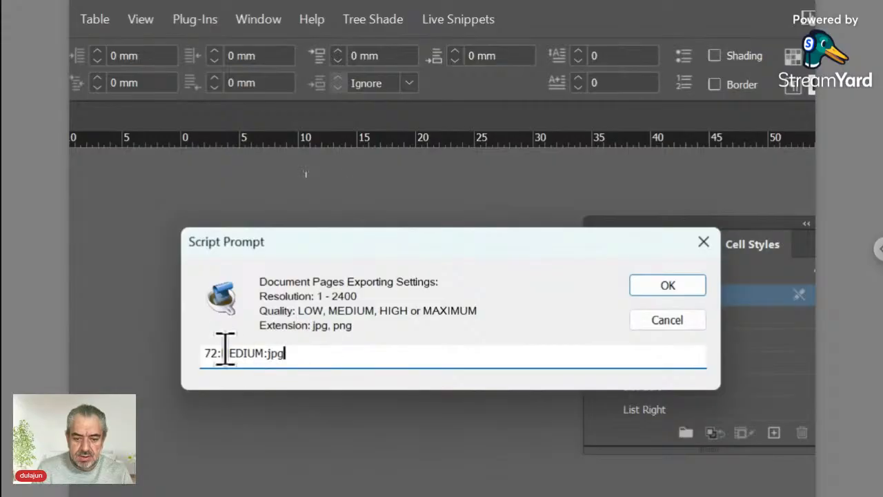
left_click_drag(217, 353, 187, 350)
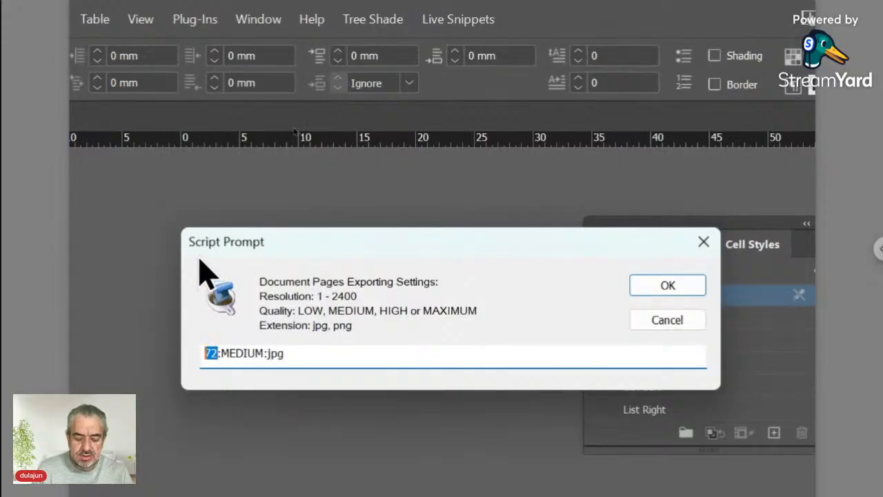
type("300")
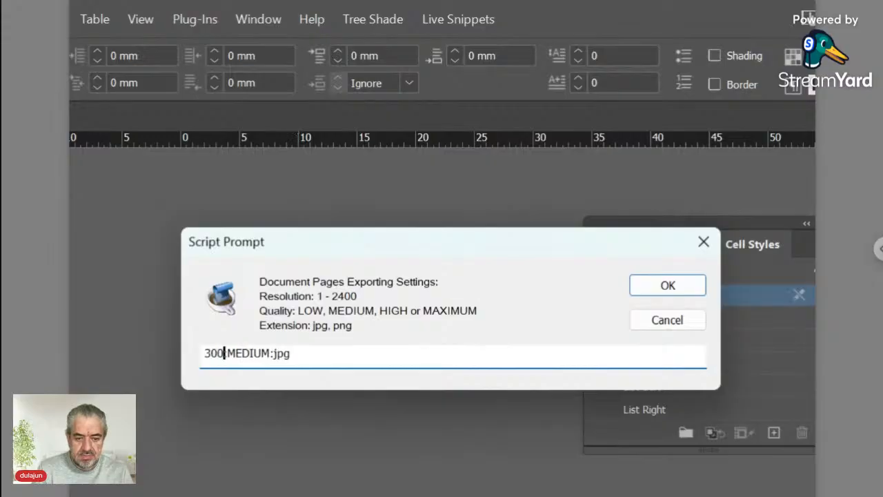
Change the page export quality to MAXIMUM in the exporting settings
key("Right")
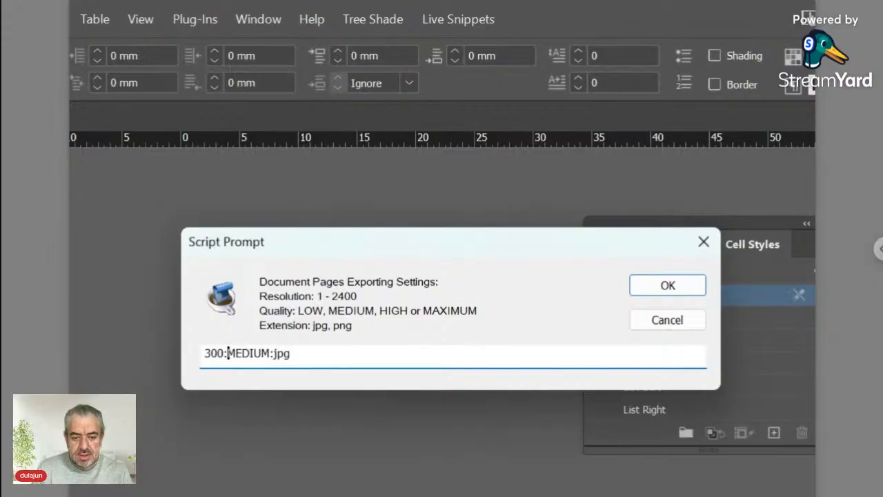
key("shift+Right")
key("shift+Right")
key("shift+Right")
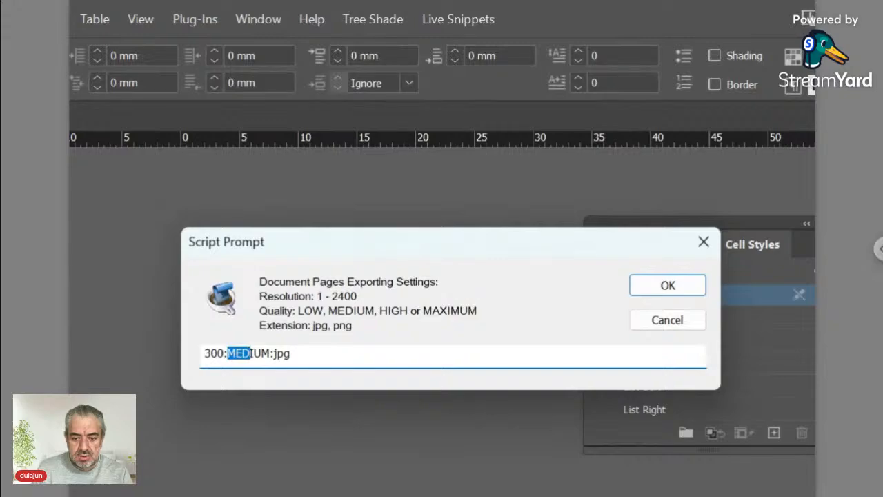
key("shift+Right")
key("shift+Right")
key("shift+Right")
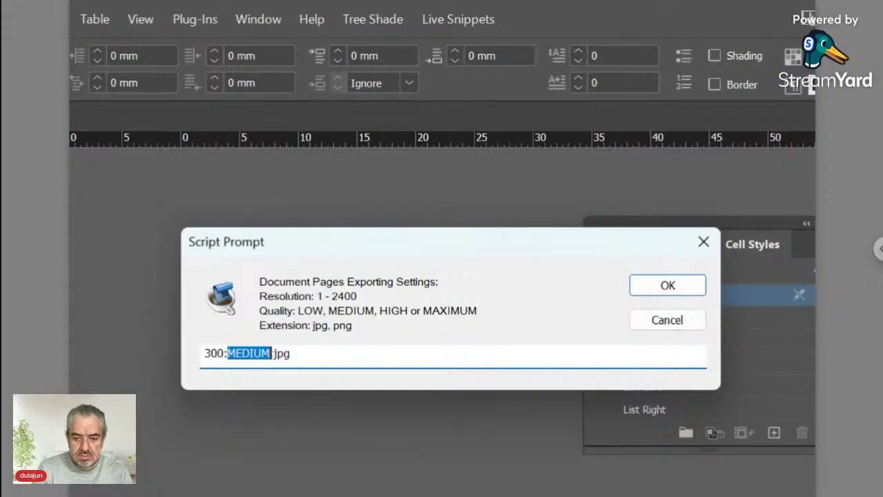
type("MAXIM")
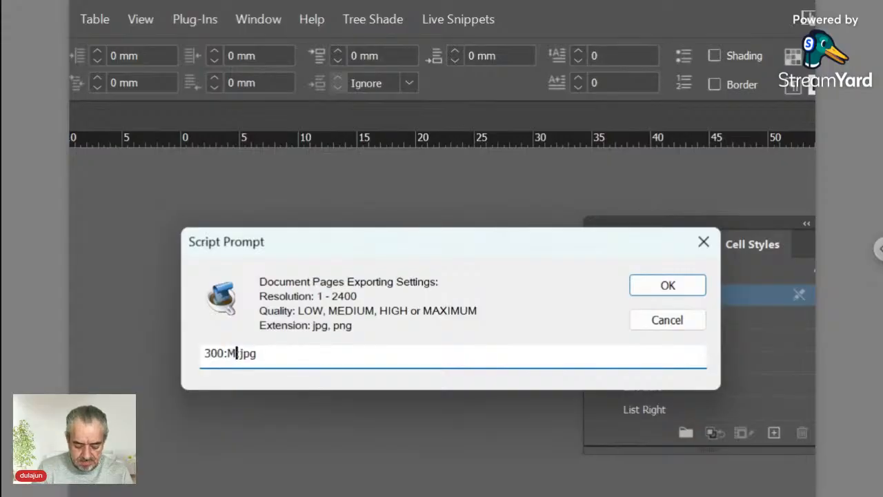
type("UM")
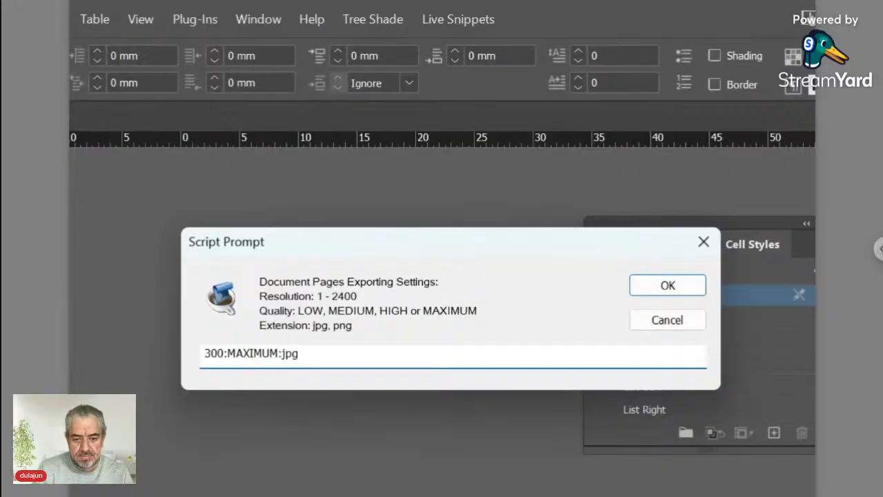
Set the page export extension to png, apply the settings and check in the document
left_click_drag(282, 352, 300, 353)
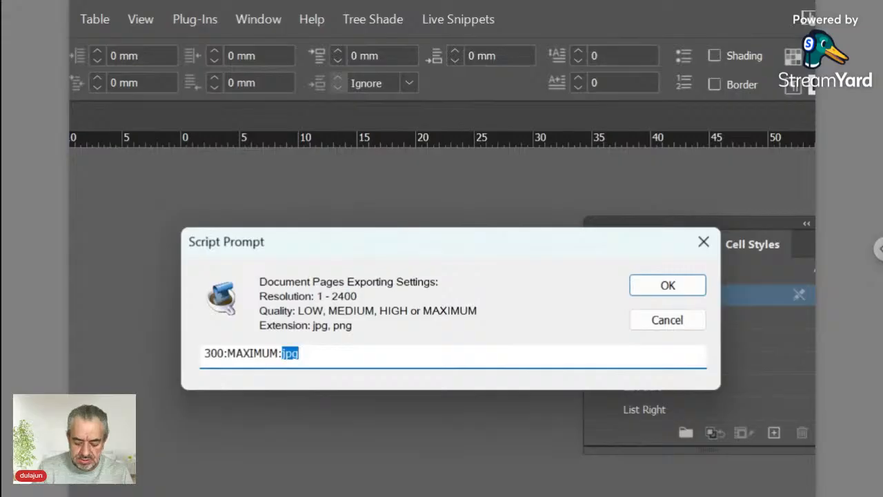
type("png")
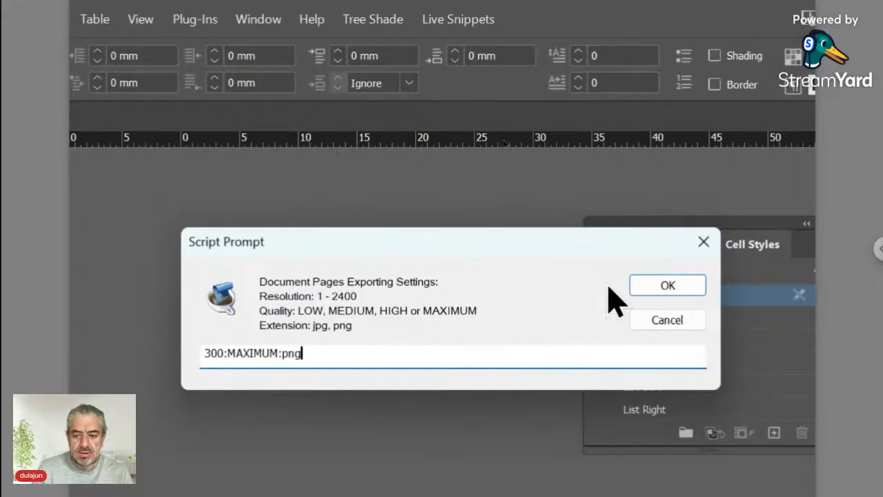
left_click(650, 285)
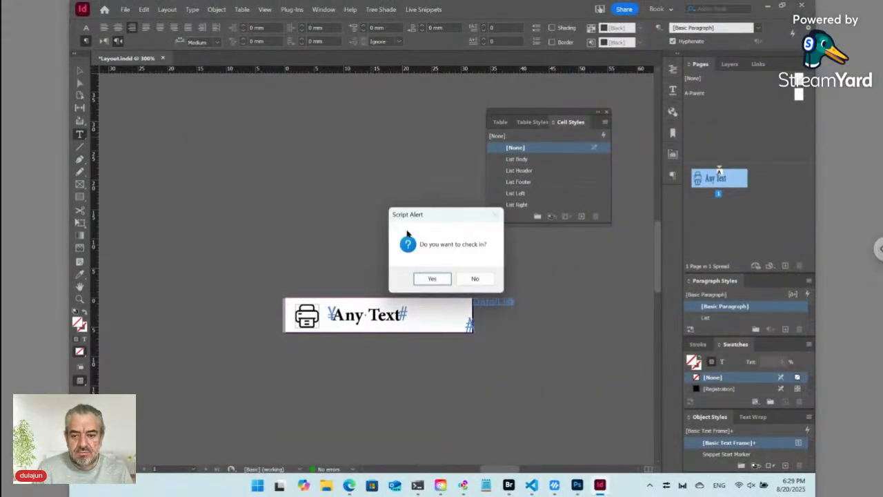
left_click(433, 279)
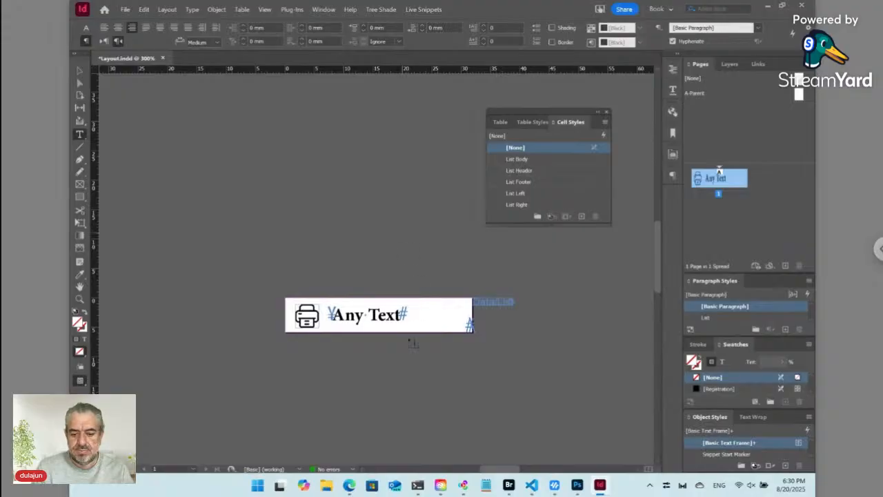
Switch to Edge, reload the Wed template page and view its layout preview enlarged, closing it again
left_click(350, 487)
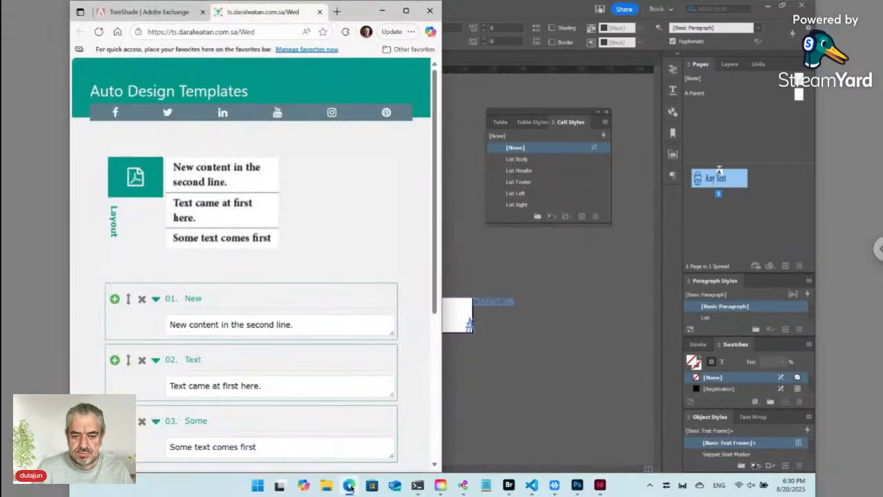
left_click(98, 32)
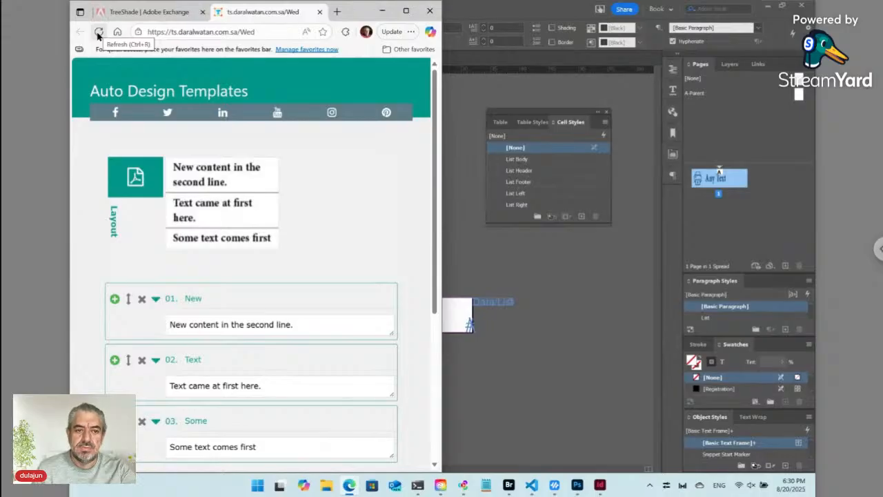
key("alt+Tab")
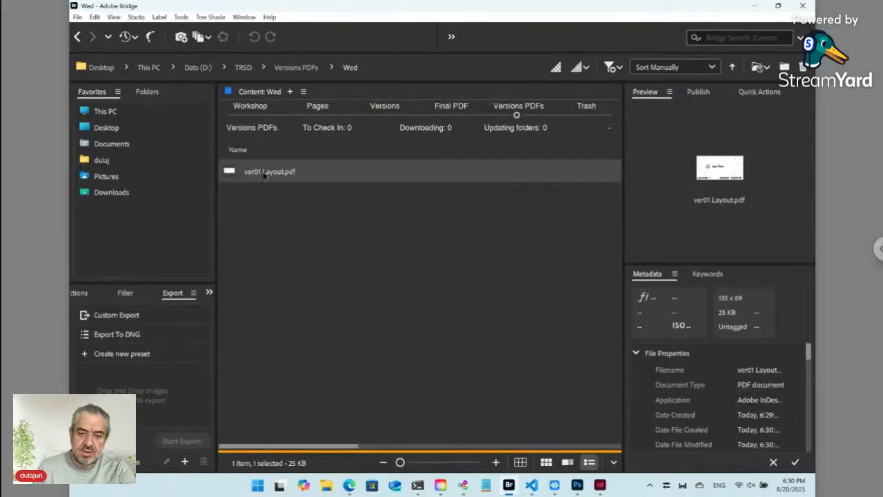
left_click(349, 485)
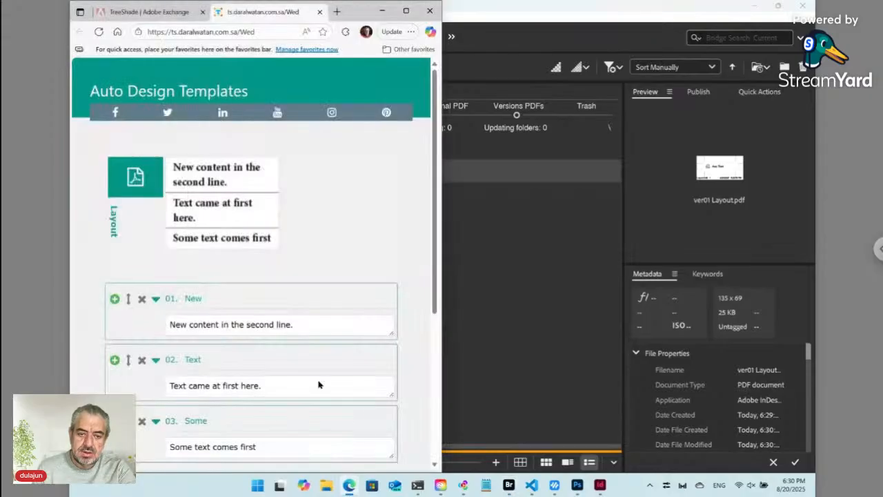
left_click(98, 32)
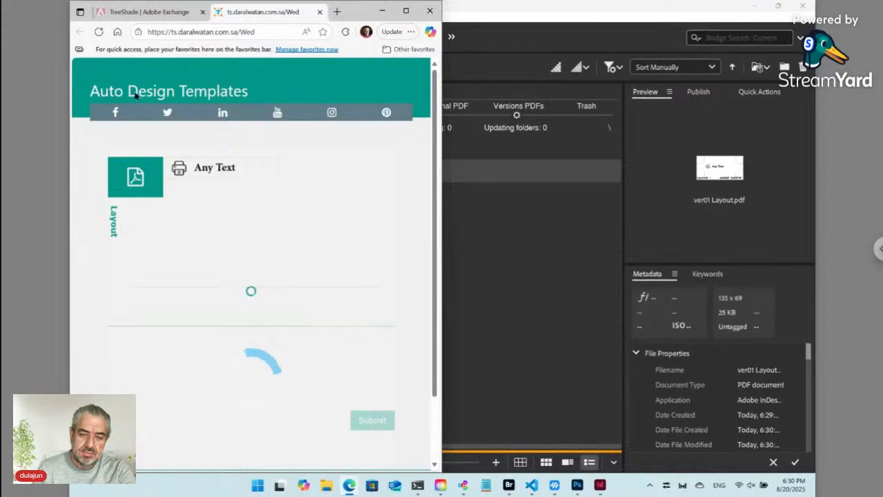
left_click(208, 169)
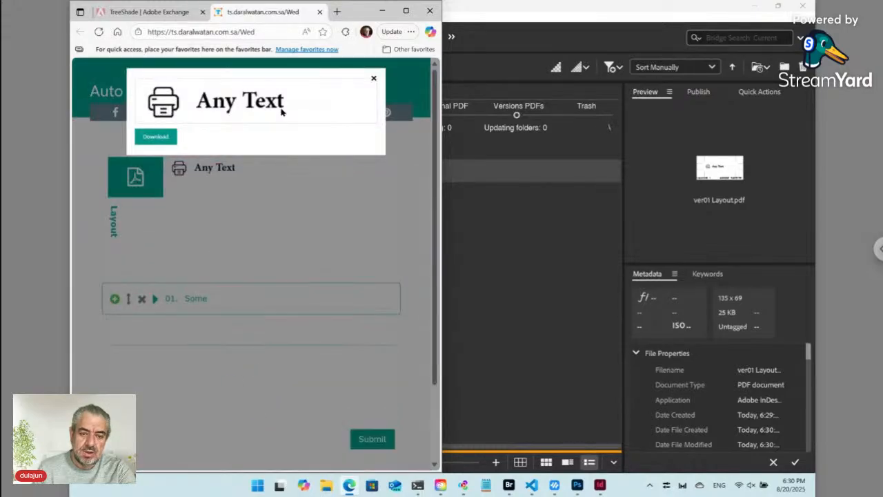
left_click(374, 79)
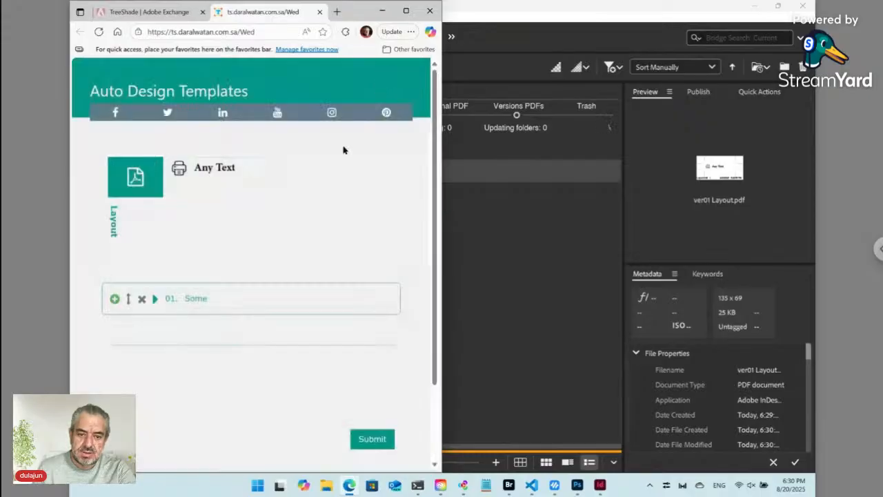
Expand list item 01 on the template page and rename it Printing
left_click(155, 299)
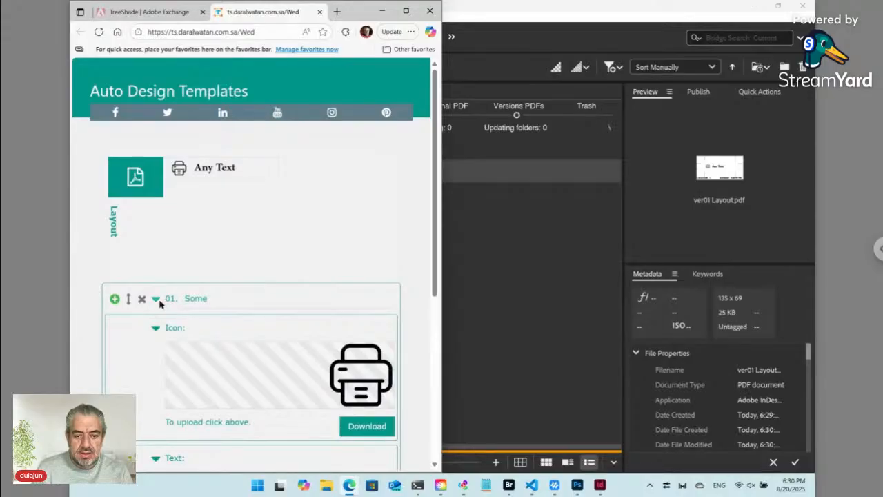
left_click(155, 298)
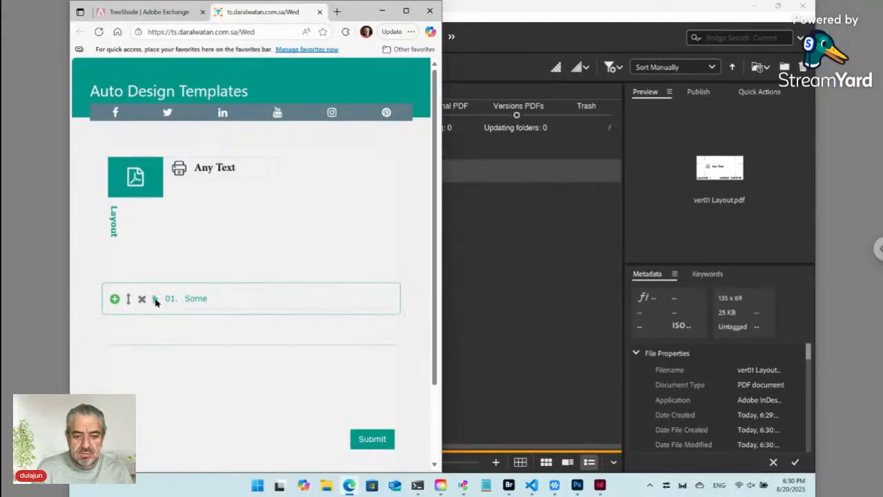
left_click(155, 299)
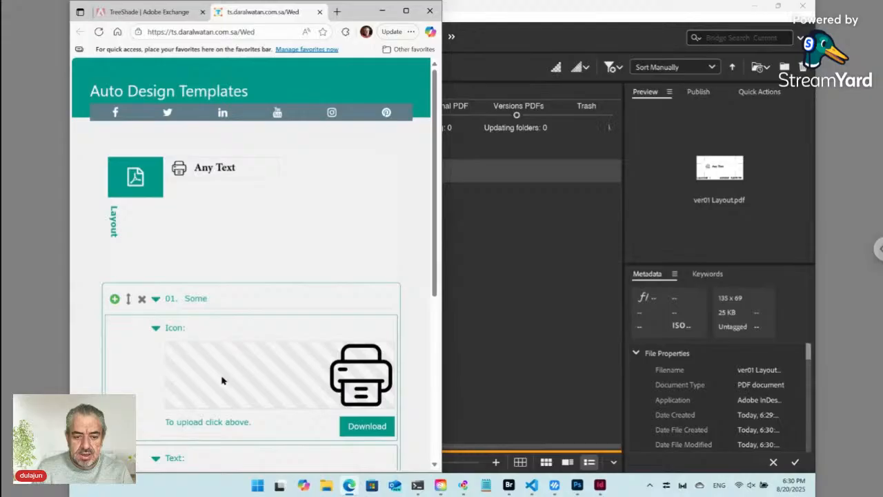
scroll(223, 380, "down", 2)
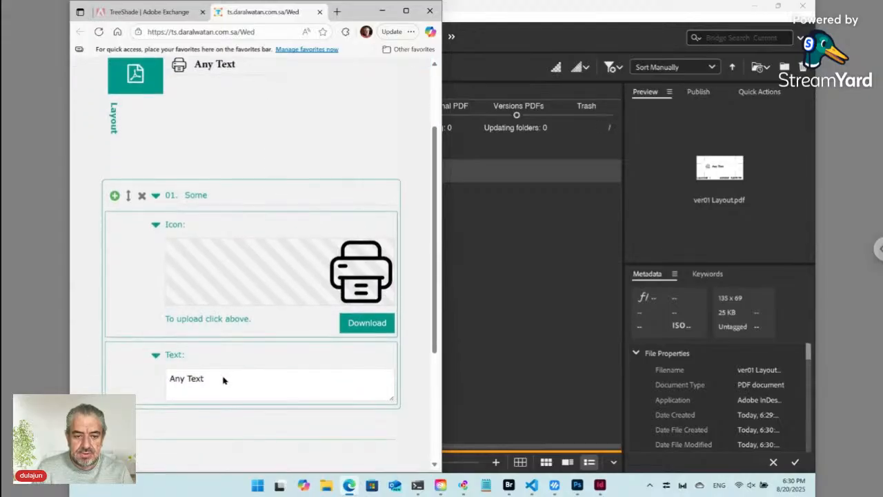
left_click(198, 196)
double_click(197, 195)
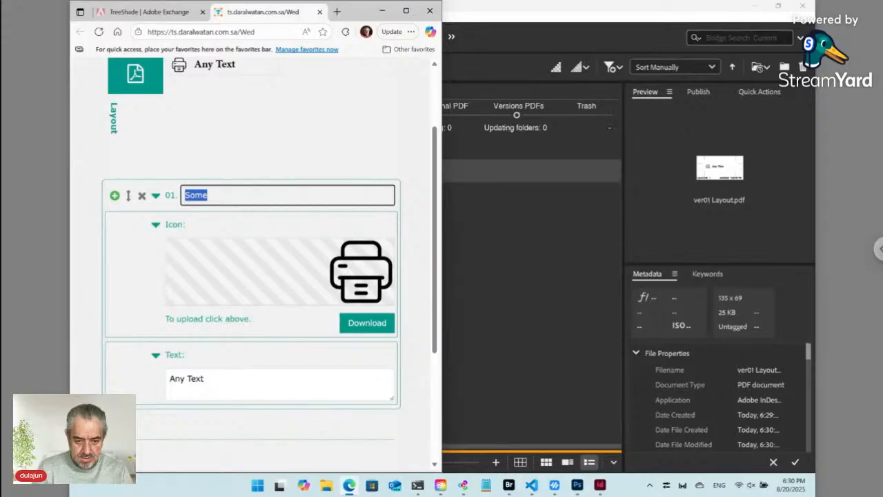
type("Prin")
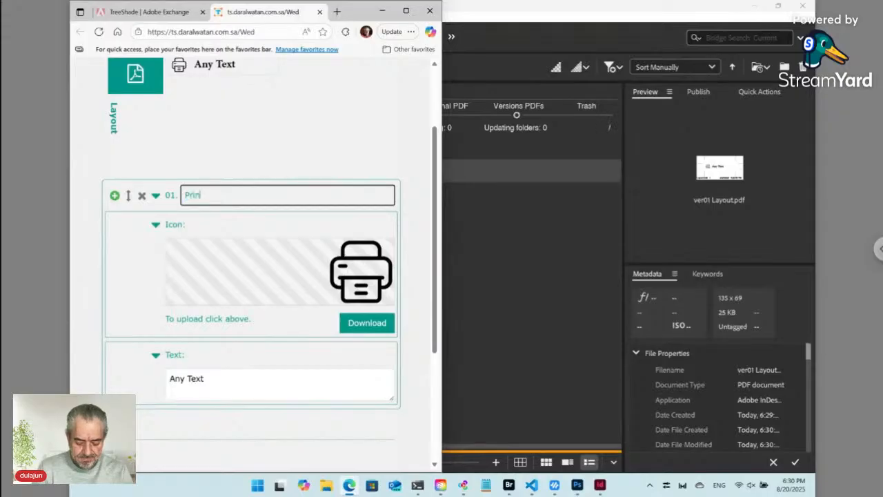
type("te")
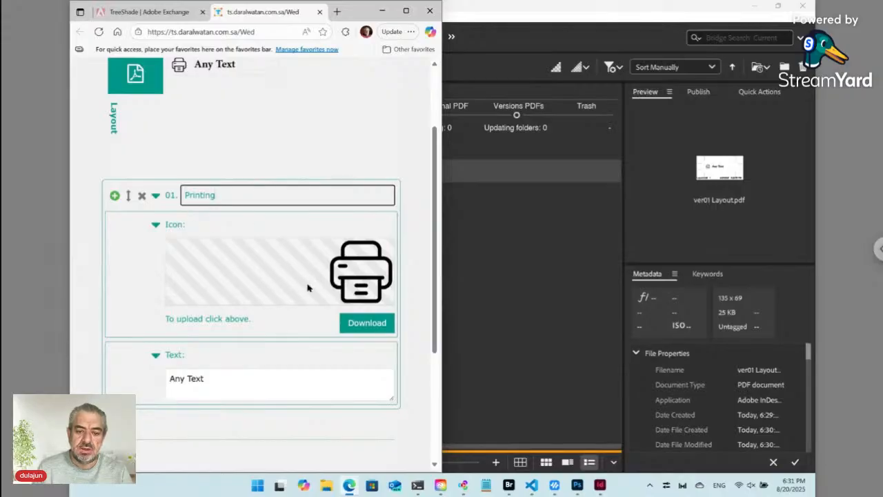
Replace the Text content of item 01 with "All type of printing."
left_click(212, 378)
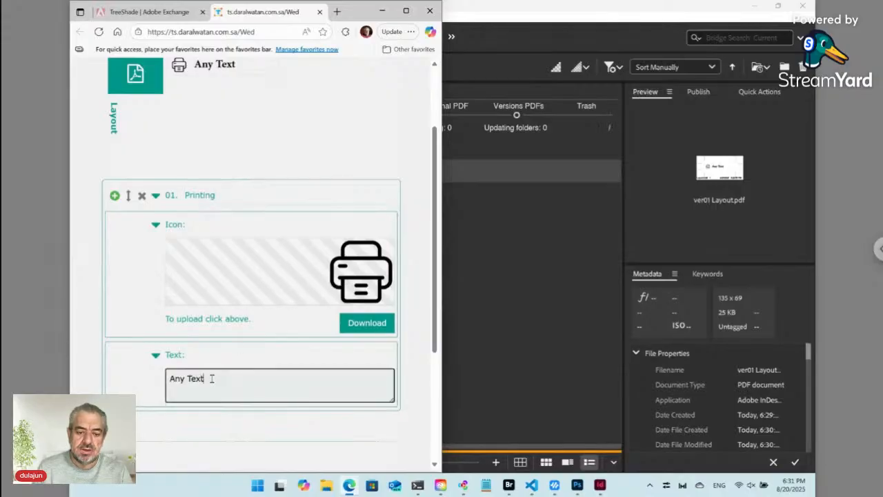
key("ctrl+a")
type("A")
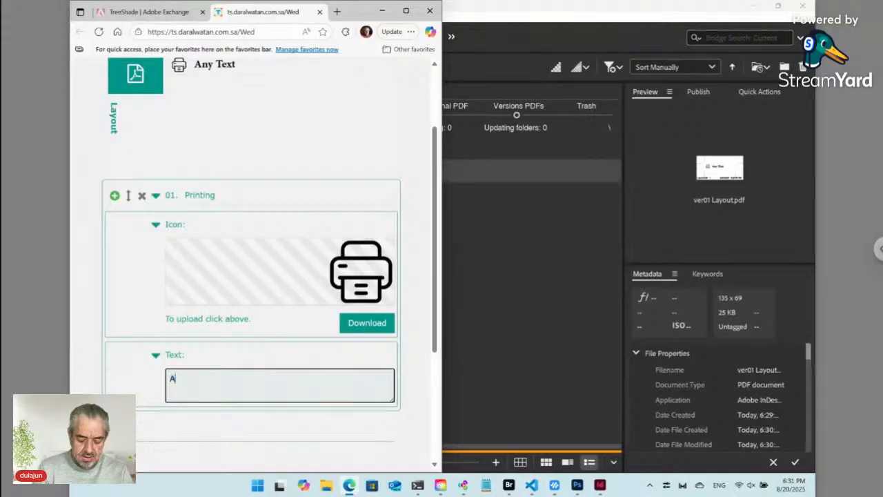
type("ll type ")
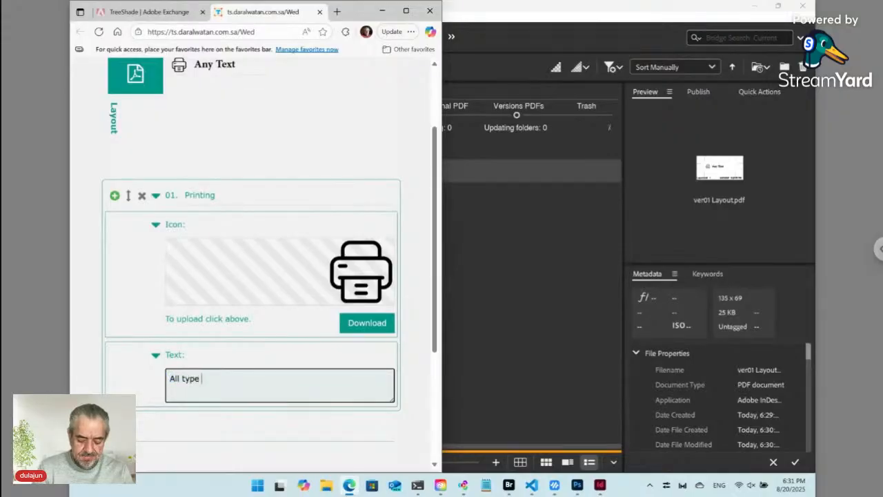
type("of printing.")
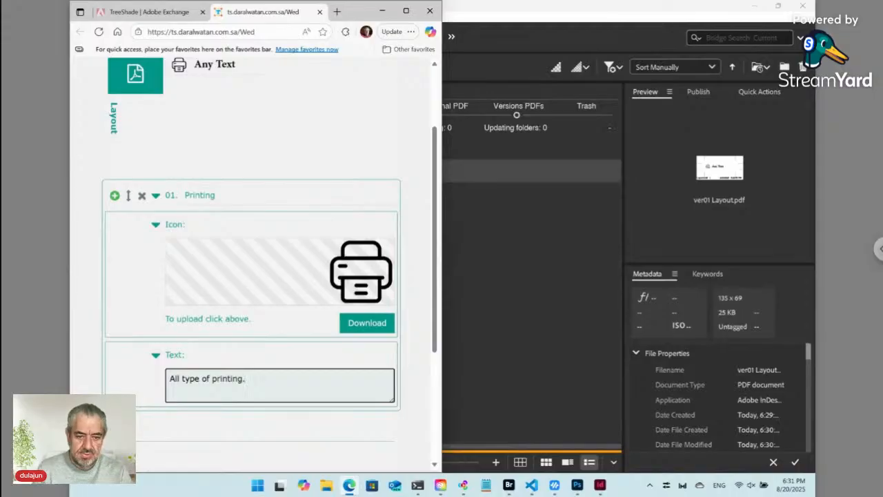
Collapse the Printing item and add a second list item from it
left_click(156, 195)
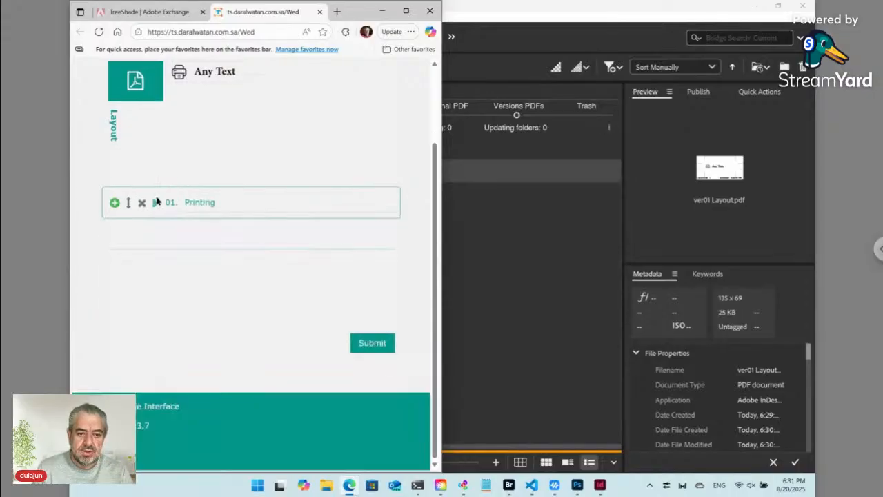
left_click(114, 203)
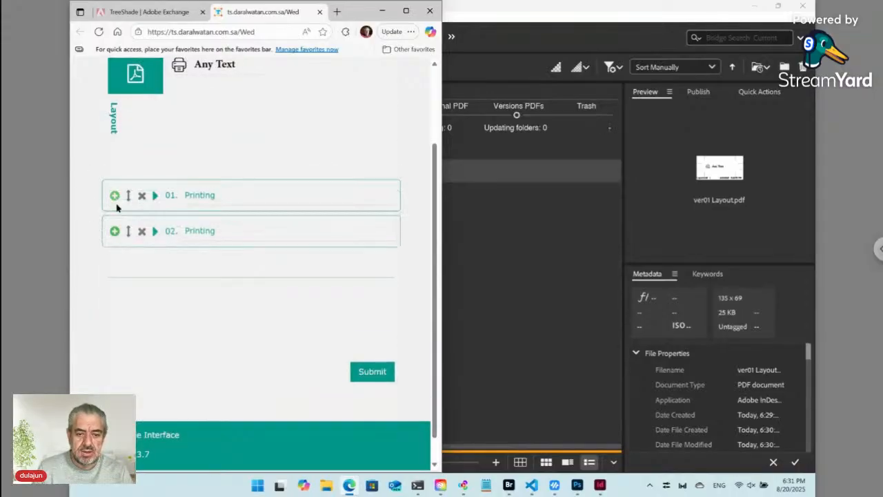
Expand list item 02 and upload copy-writing.png from Downloads as its Icon image
double_click(207, 232)
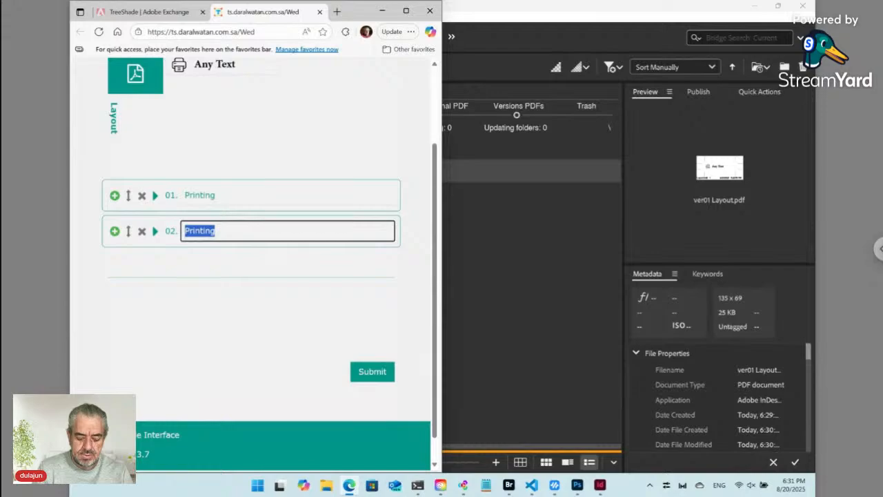
left_click(155, 231)
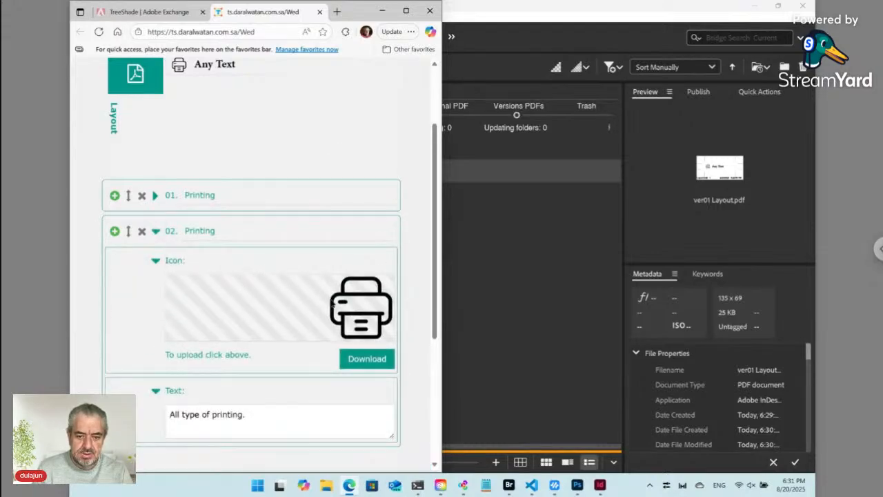
left_click(331, 303)
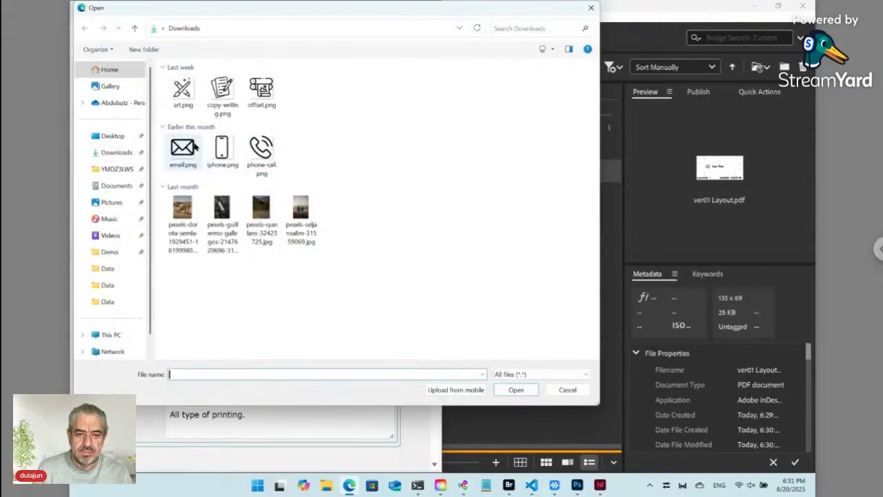
left_click(220, 91)
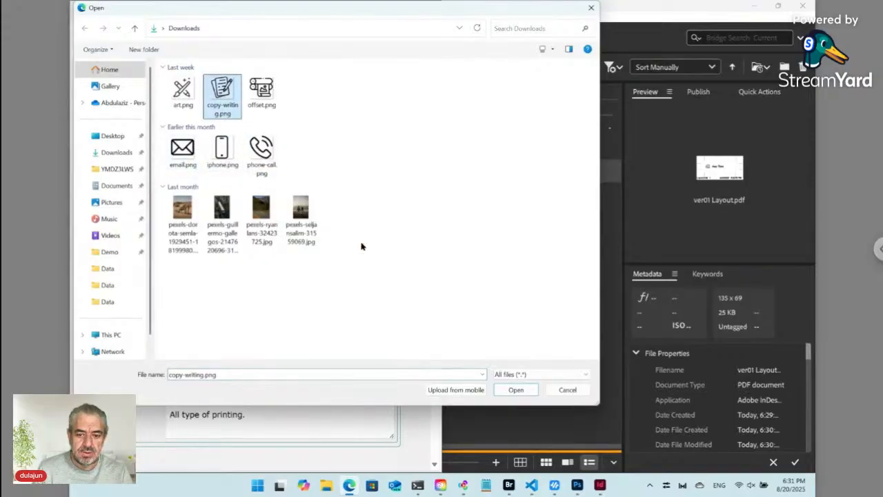
left_click(516, 389)
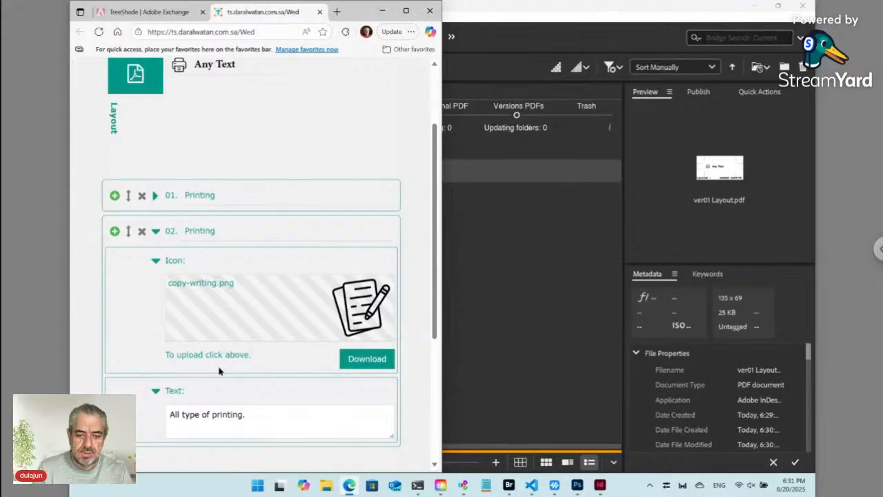
Rename list item 02 as Content Creation
left_click(199, 230)
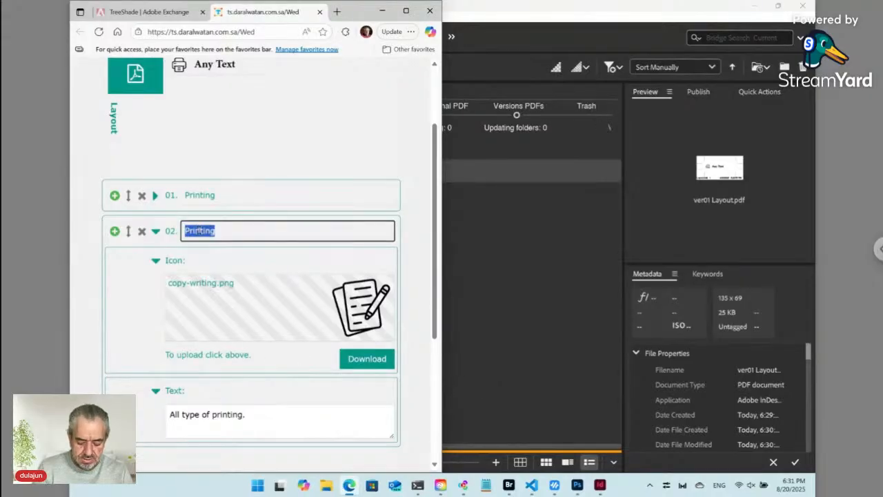
type("Content")
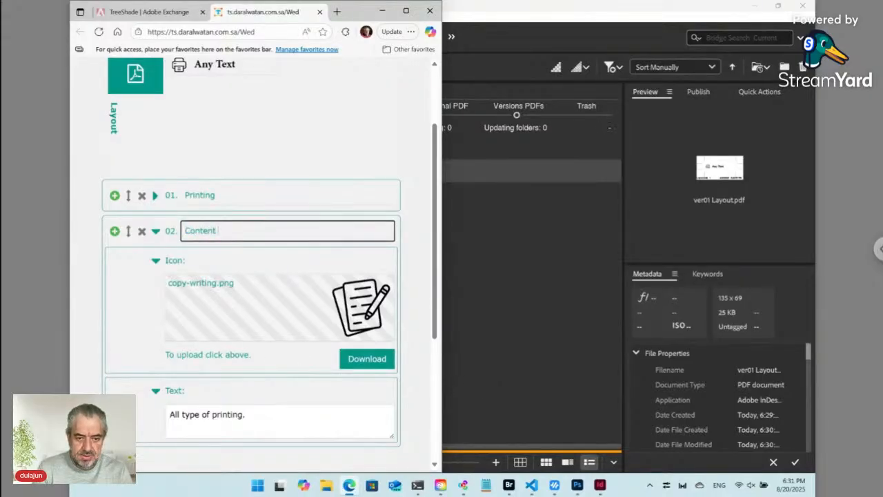
type(" Creation")
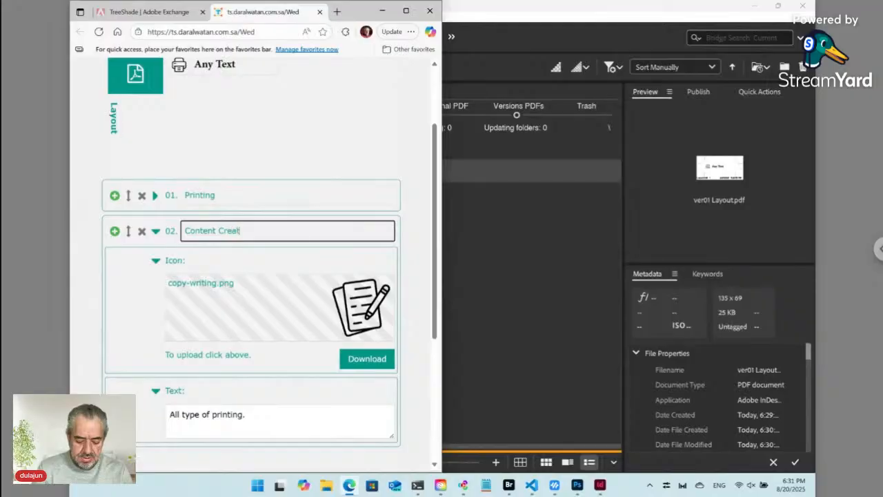
Replace the Text content of item 02 with "We create content."
left_click(196, 417)
key("ctrl+a")
type("W")
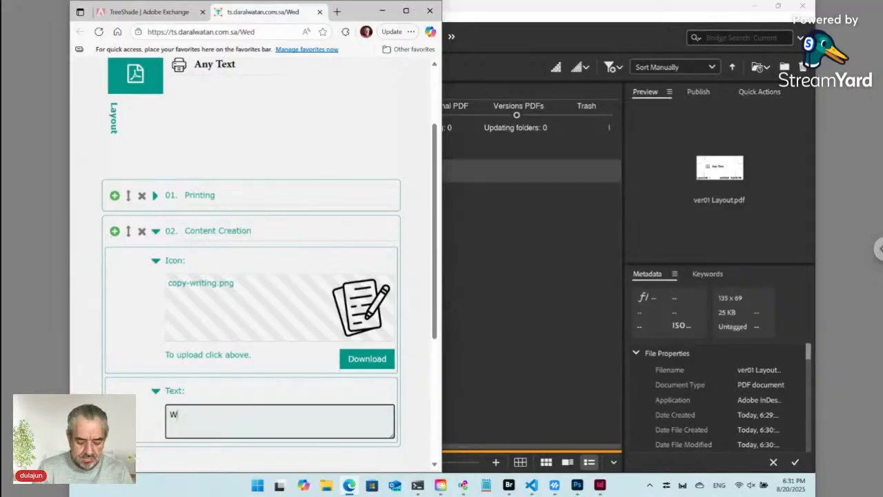
type("e create content.")
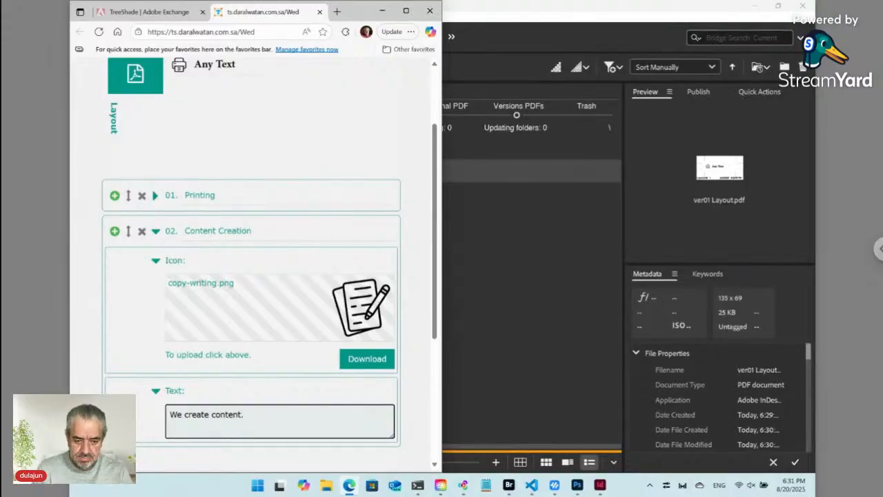
key("Tab")
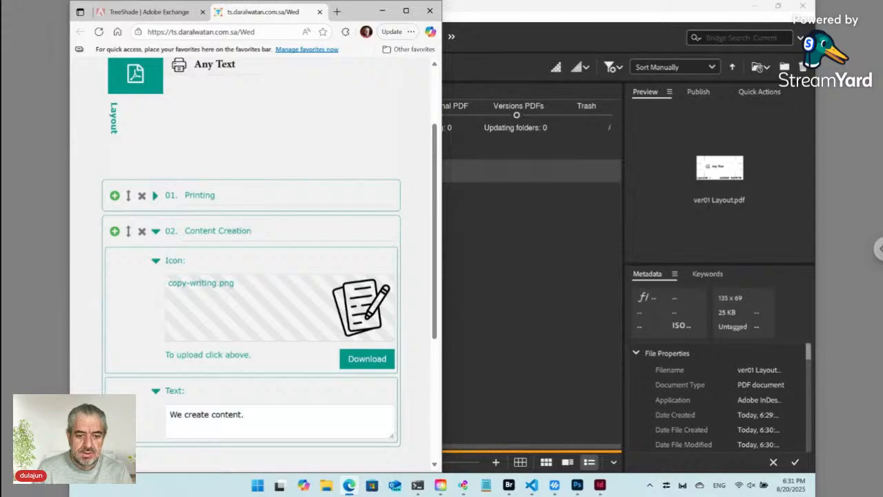
Switch to Bridge and tile its window side by side with the browser
left_click(523, 282)
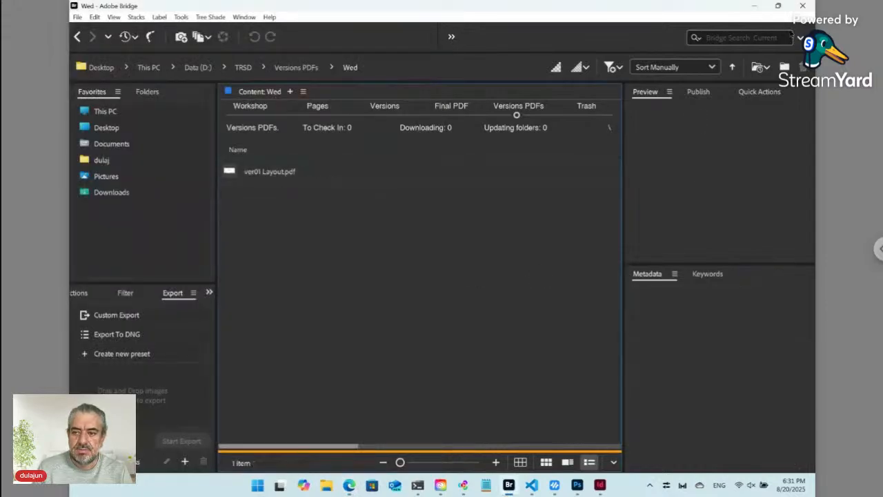
mouse_move(779, 7)
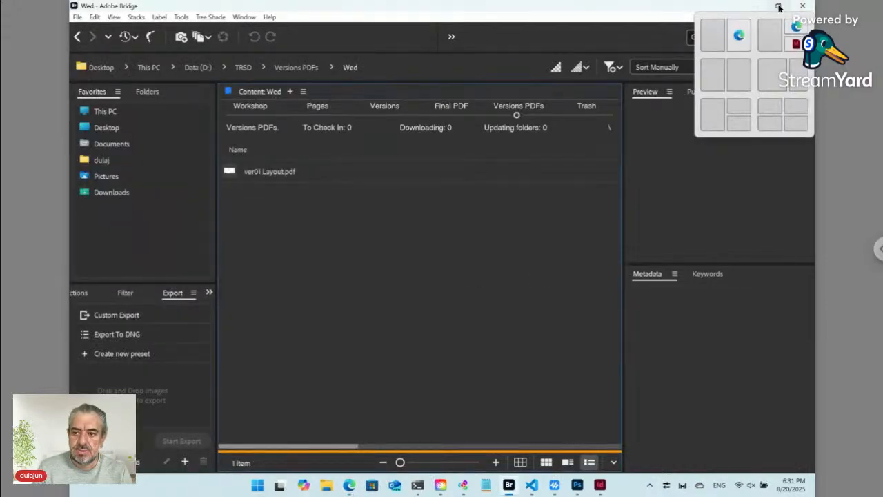
left_click(737, 77)
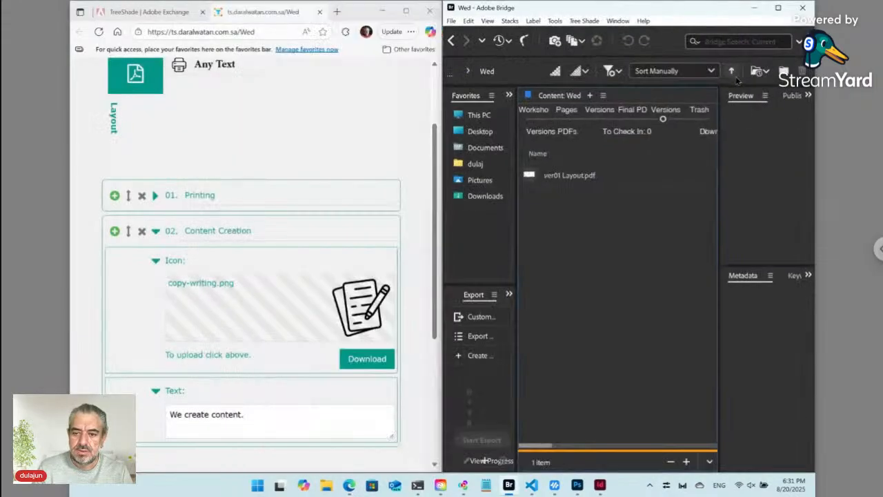
Switch to InDesign and try to tile its window next to the browser, then return to the Wed page
left_click(599, 485)
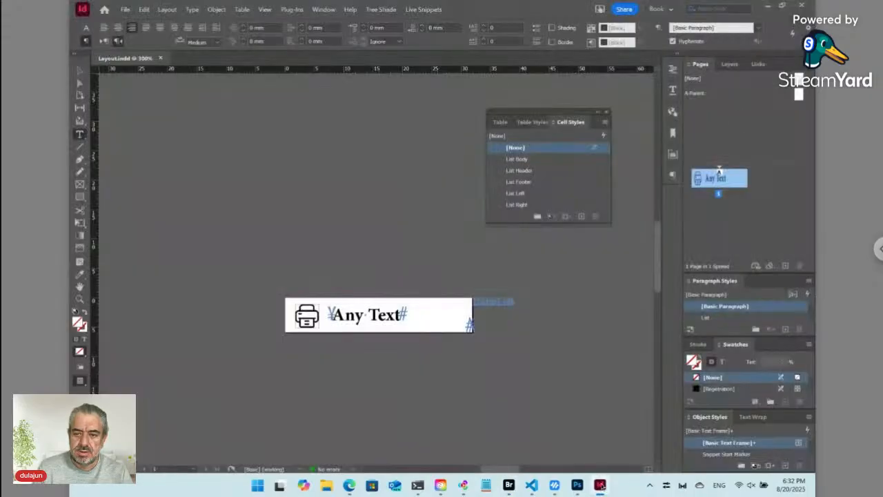
left_click(782, 6)
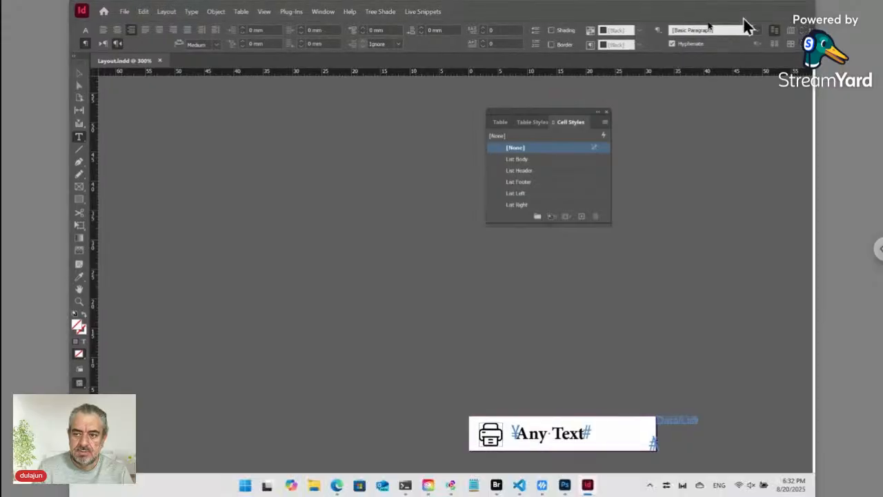
left_click_drag(743, 25, 381, 26)
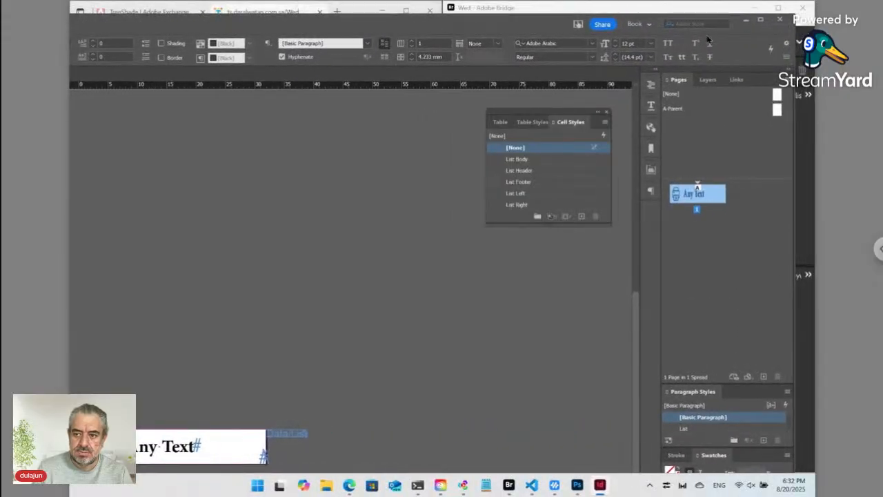
left_click(761, 22)
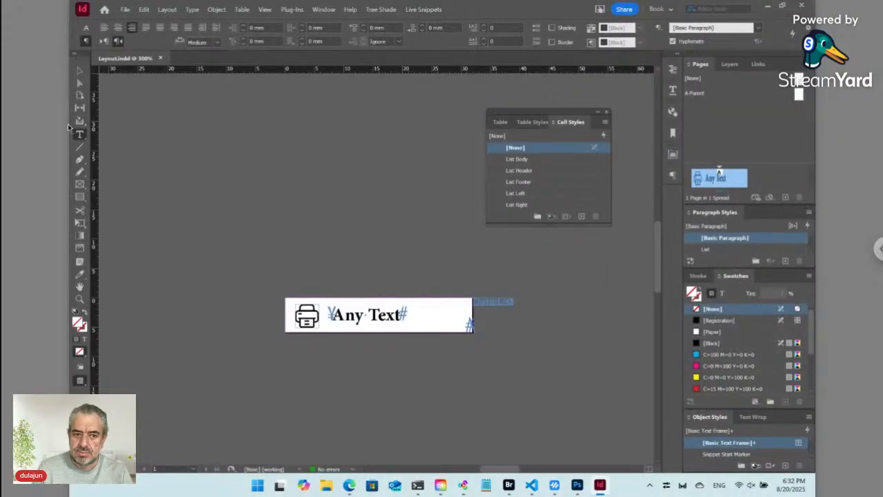
left_click(782, 5)
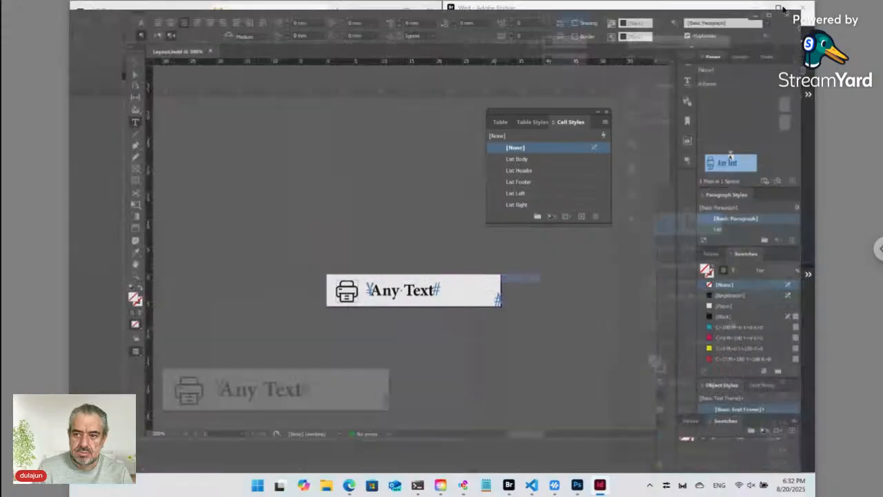
mouse_move(778, 8)
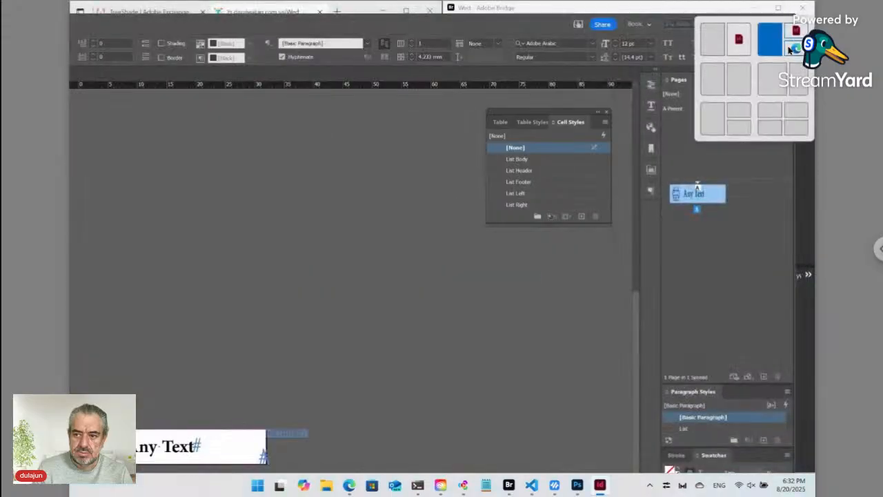
left_click(736, 77)
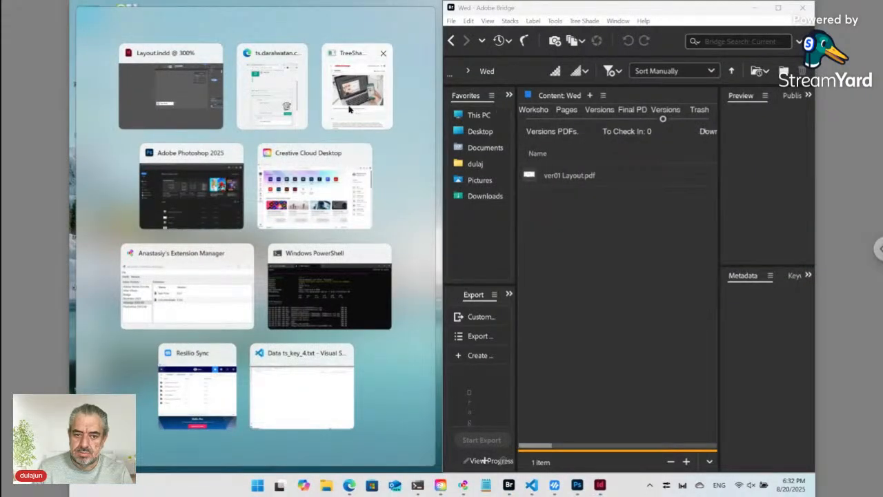
left_click(289, 106)
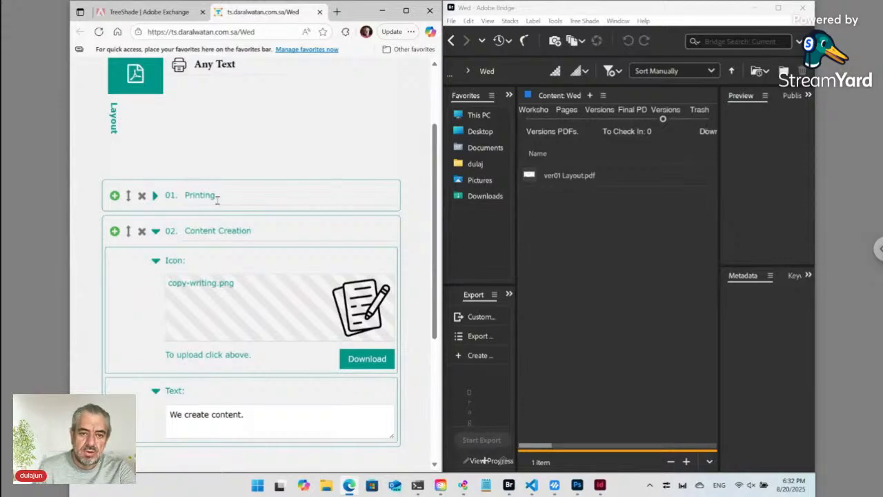
Switch to InDesign, then move and narrow its window so it sits beside the browser without covering the Wed page
left_click(550, 17)
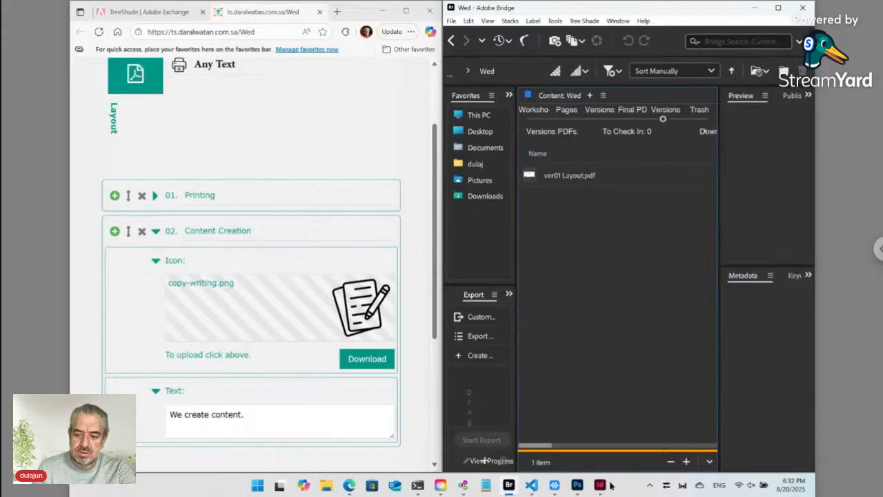
left_click(607, 417)
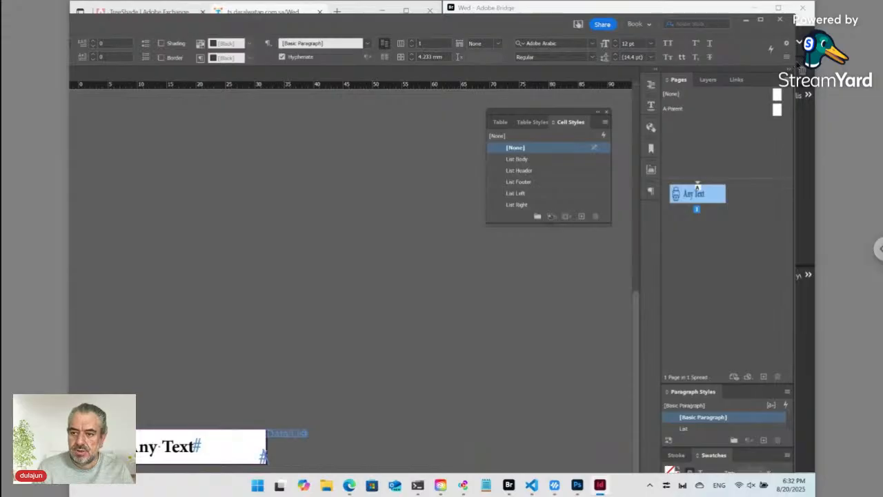
left_click_drag(790, 63, 298, 61)
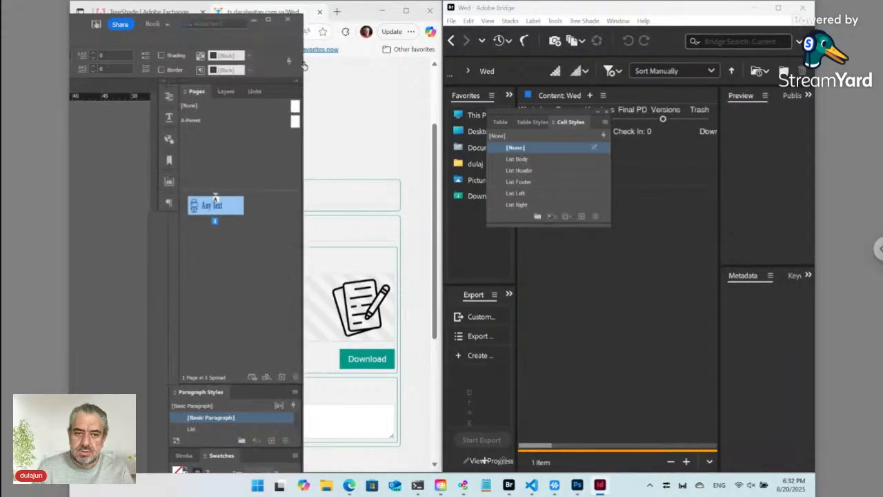
left_click_drag(73, 27, 529, 34)
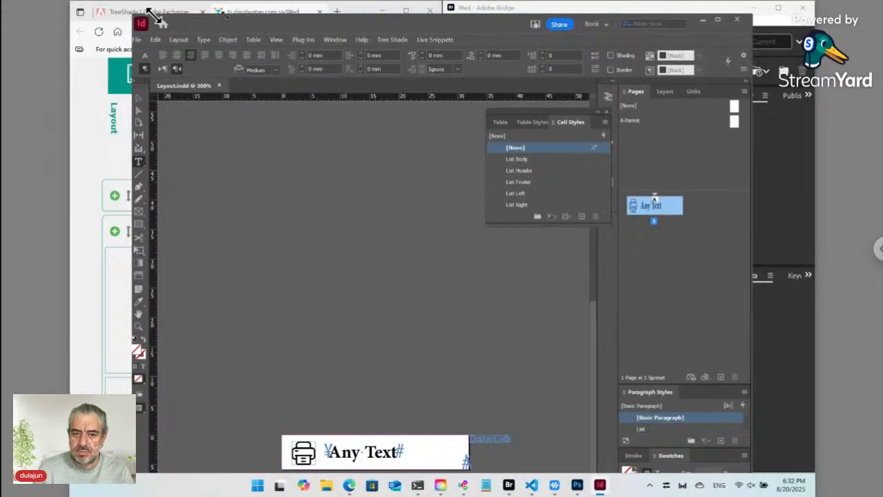
left_click_drag(142, 24, 356, 19)
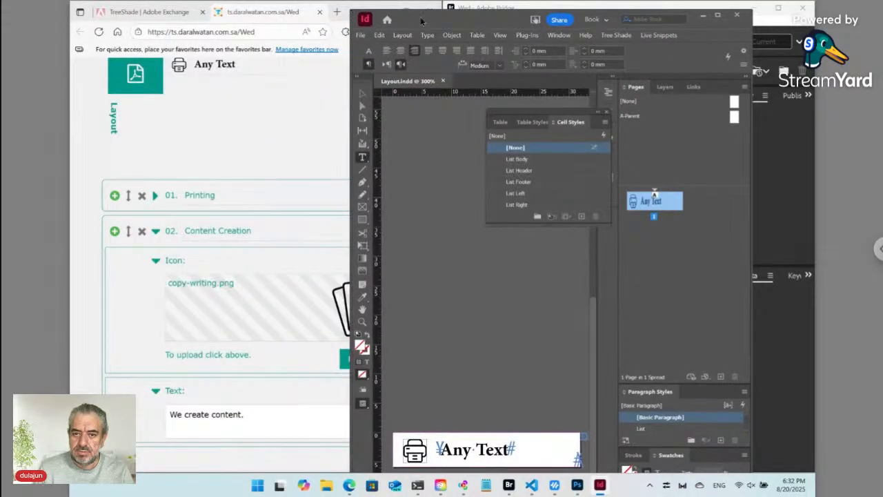
left_click_drag(464, 26, 524, 23)
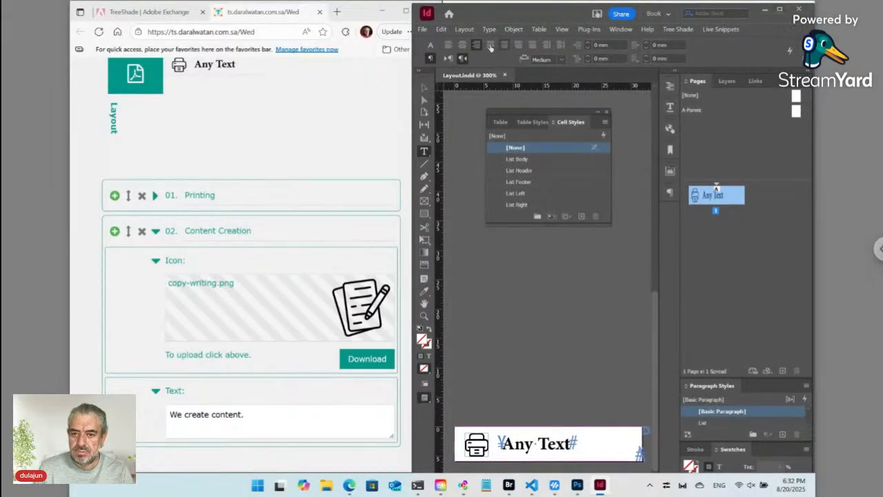
left_click_drag(411, 51, 446, 60)
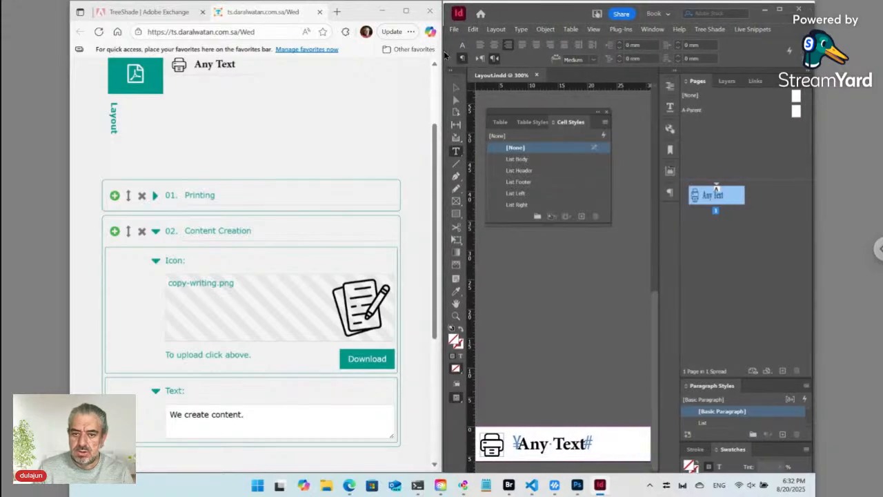
Submit the Wed template form with the Printing and Content Creation items
left_click(356, 98)
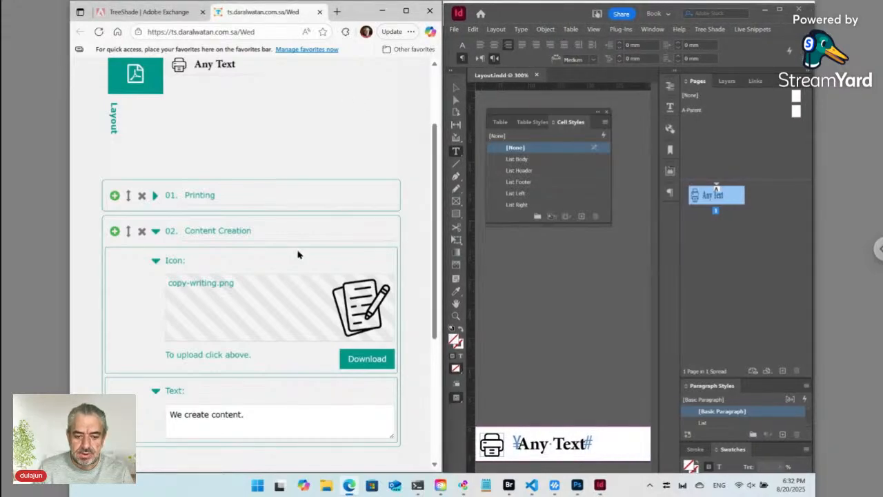
scroll(298, 255, "down", 3)
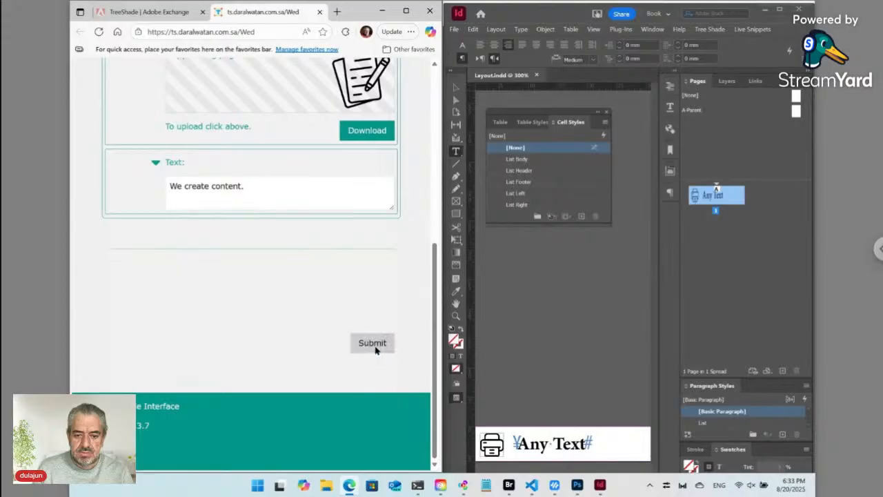
left_click(372, 345)
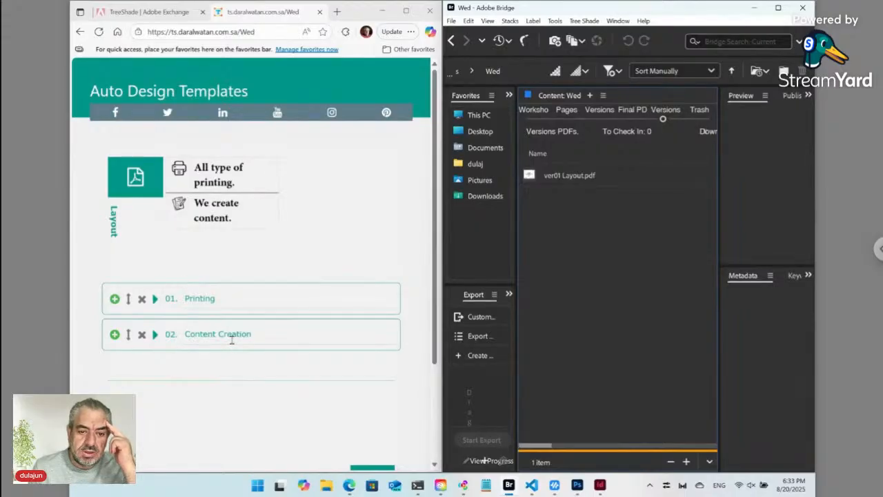
Add a third list item after Content Creation and upload iphone.png from Downloads as its icon
left_click(114, 334)
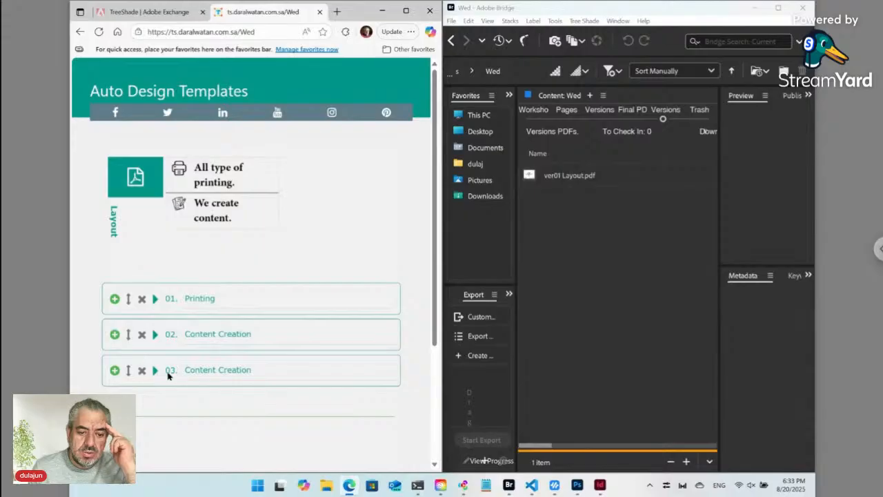
left_click(156, 370)
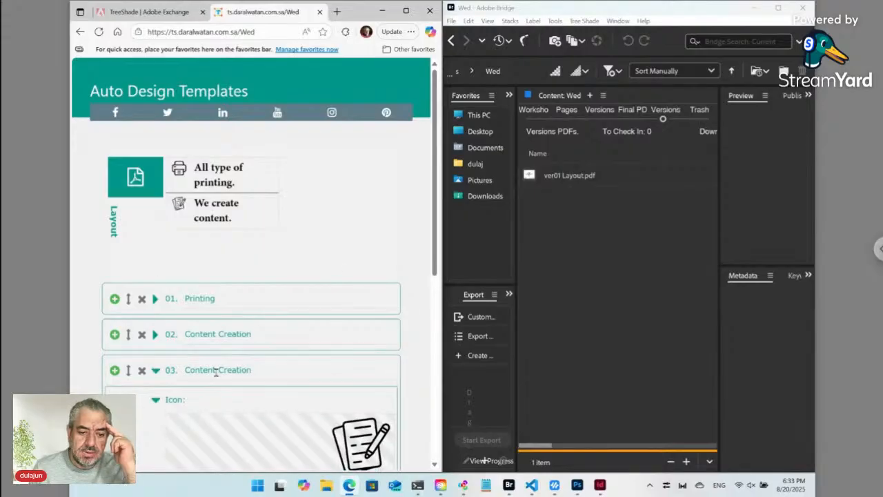
left_click(263, 429)
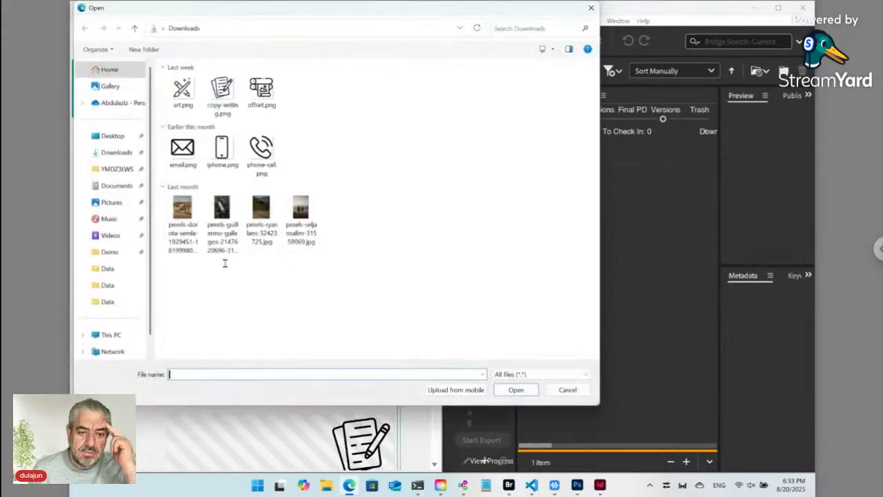
left_click(222, 151)
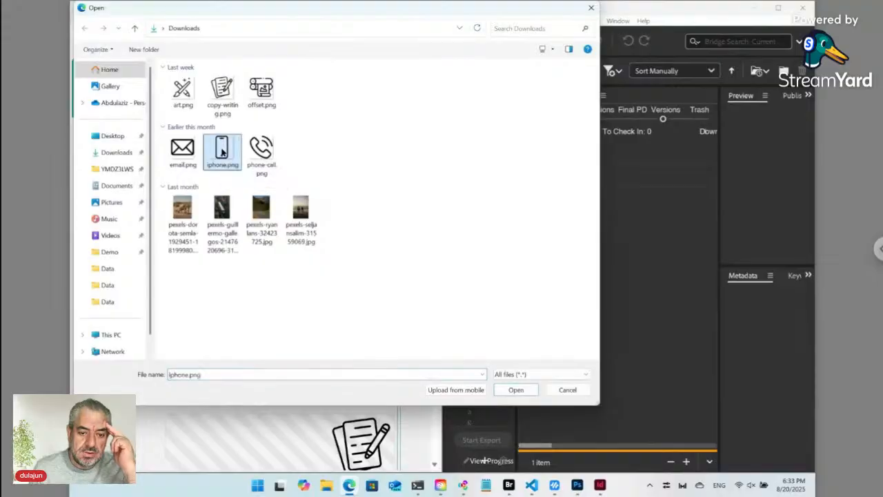
left_click(514, 389)
scroll(327, 373, "down", 2)
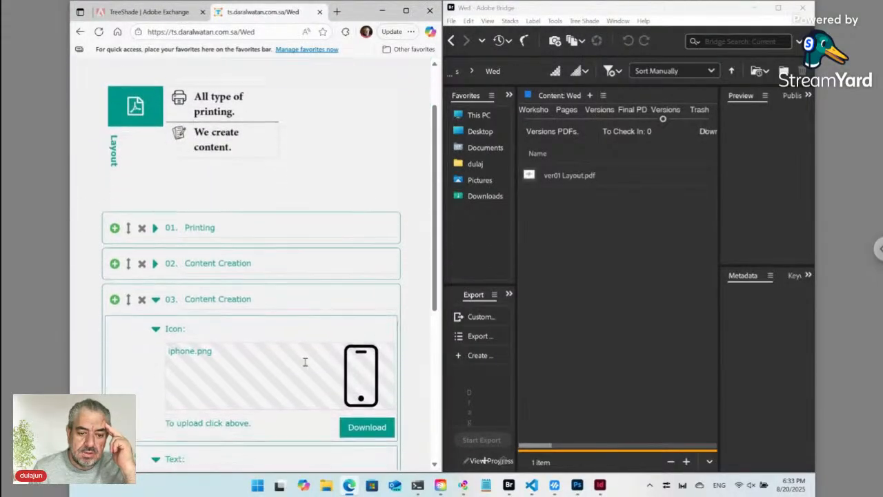
Title the third list item "Networking" and replace its text with "Networking Sevices."
double_click(223, 287)
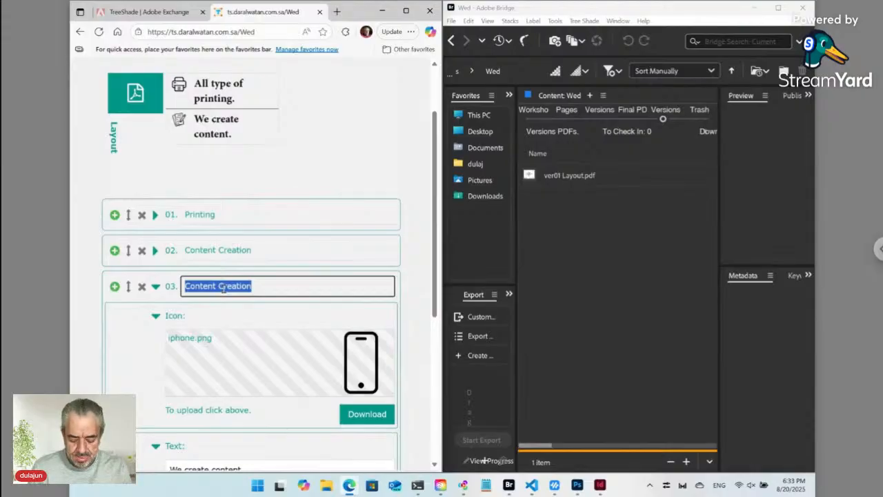
type("Networking")
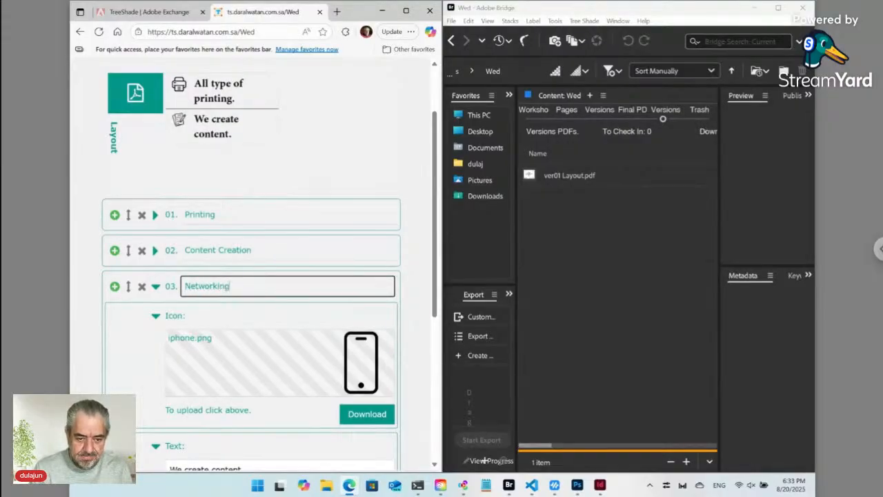
scroll(247, 354, "down", 2)
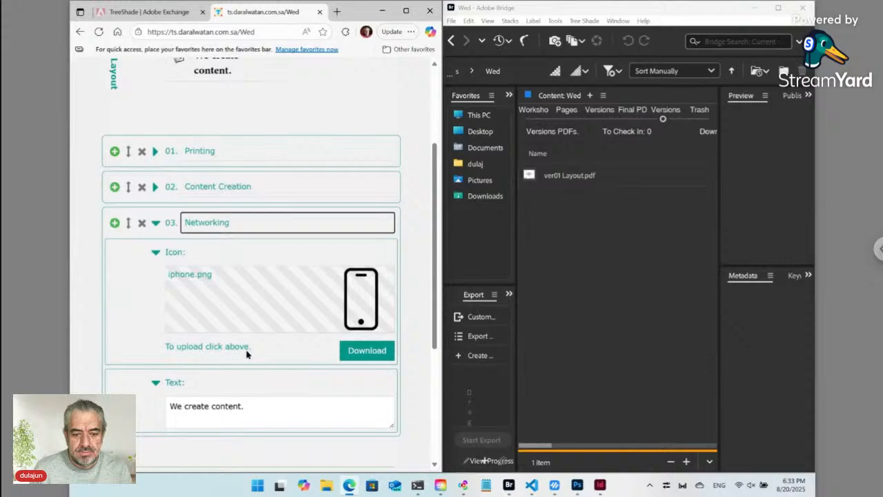
triple_click(232, 390)
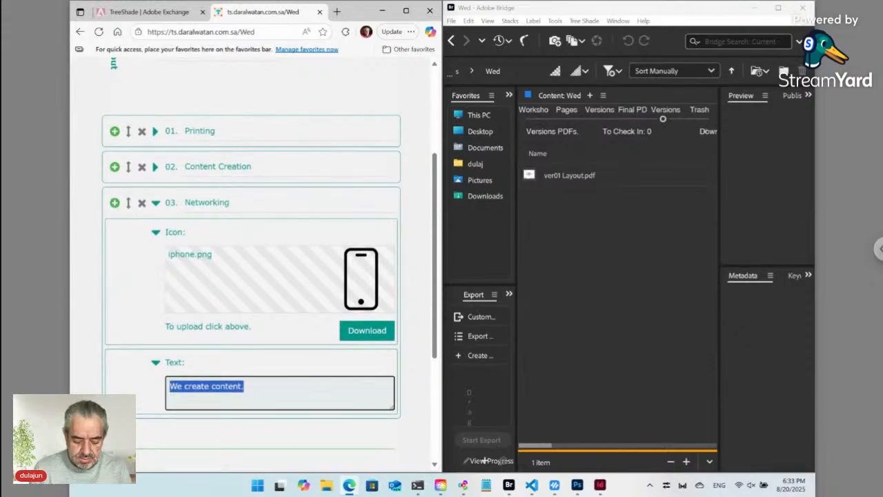
type("Syb")
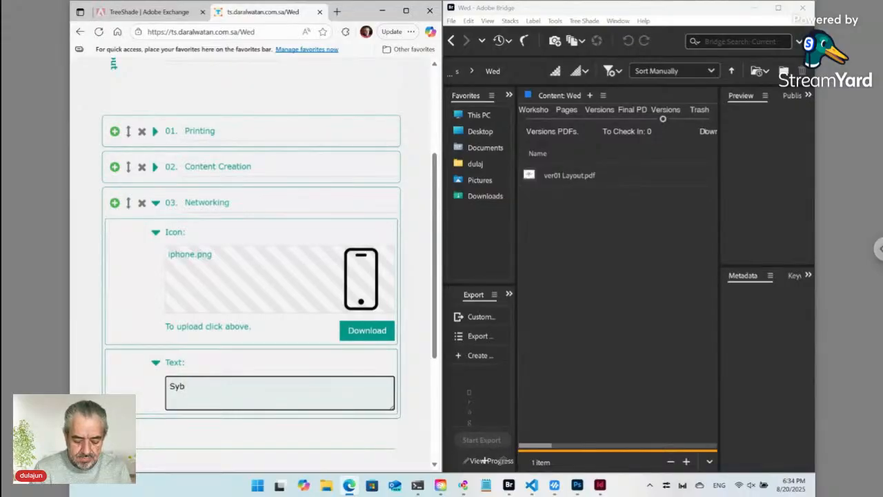
key("ctrl+a")
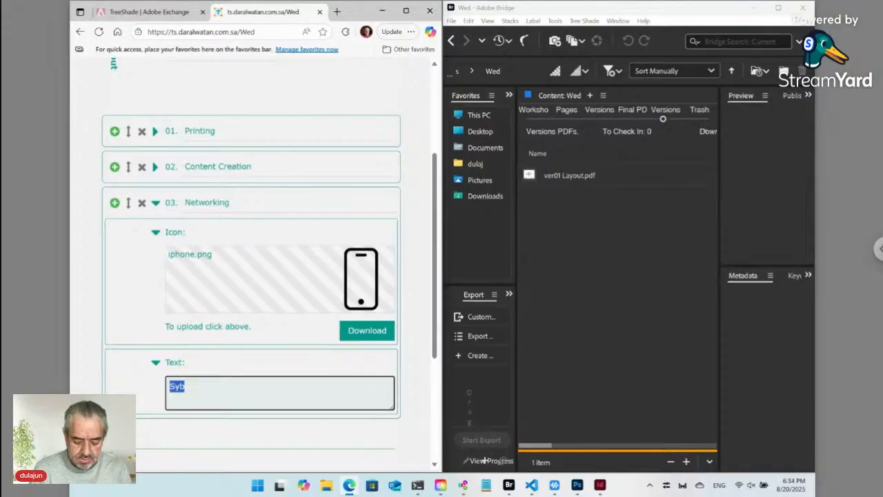
type("Networkin")
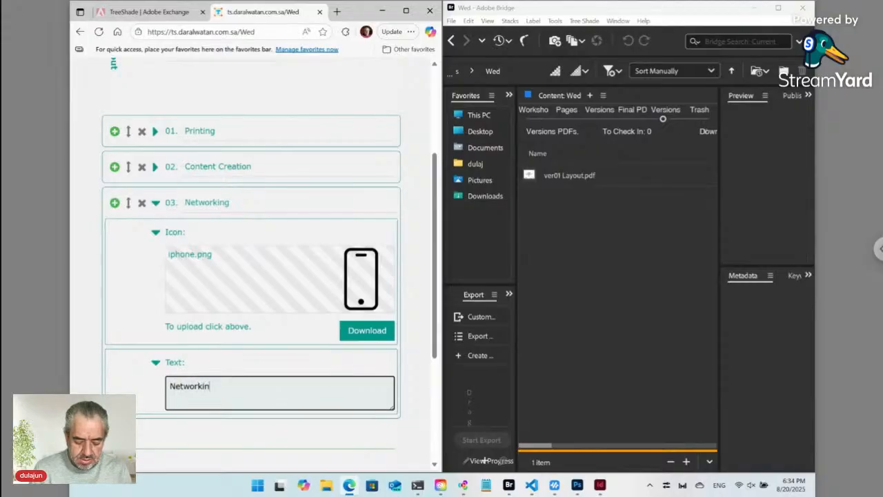
type("g Sevices.")
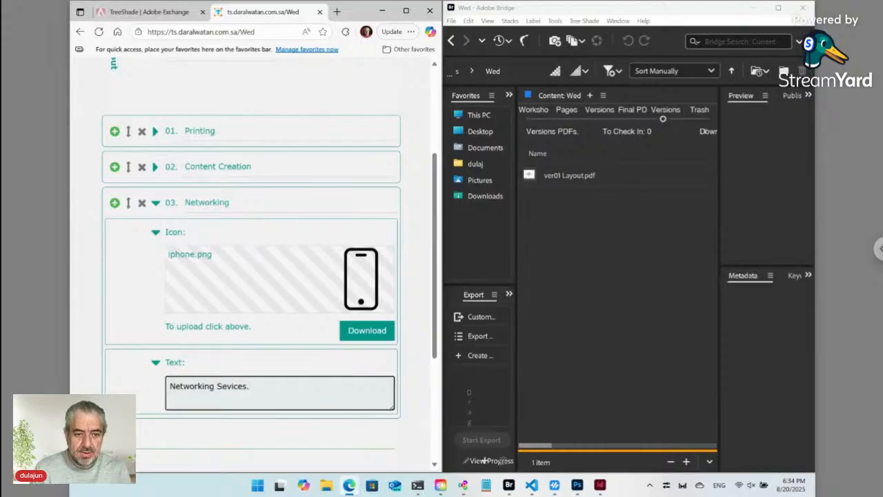
Submit the Wed template form with the three list items and check the regenerated layout preview
scroll(179, 107, "up", 3)
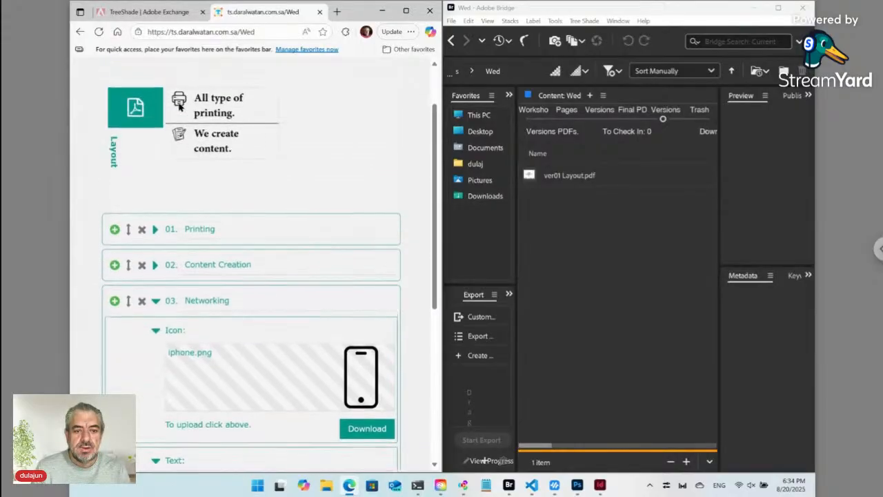
scroll(179, 107, "down", 5)
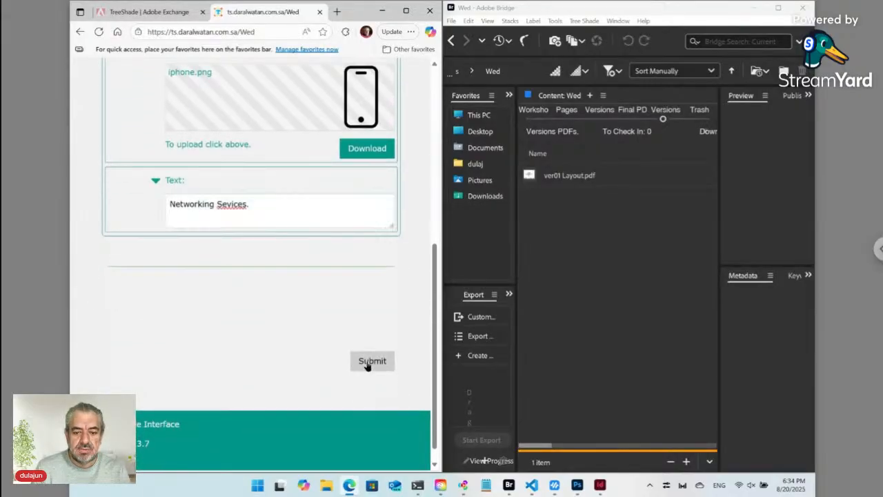
left_click(370, 363)
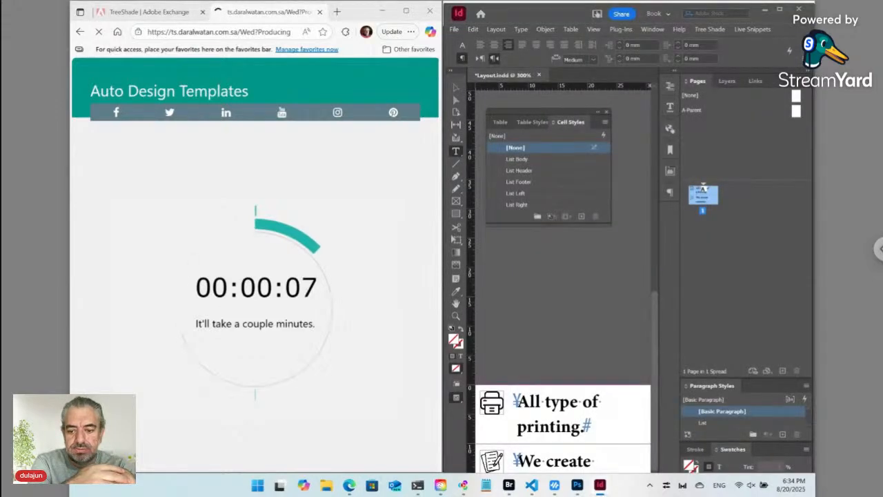
scroll(562, 413, "down", 1)
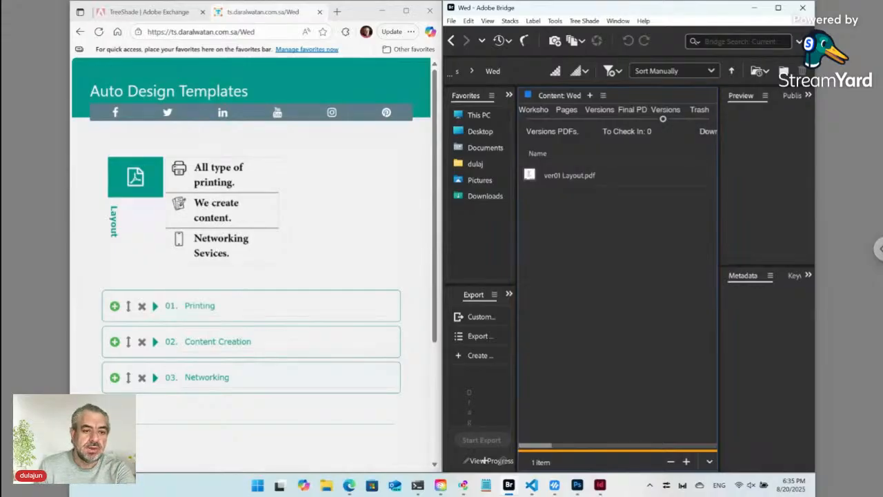
scroll(252, 262, "down", 1)
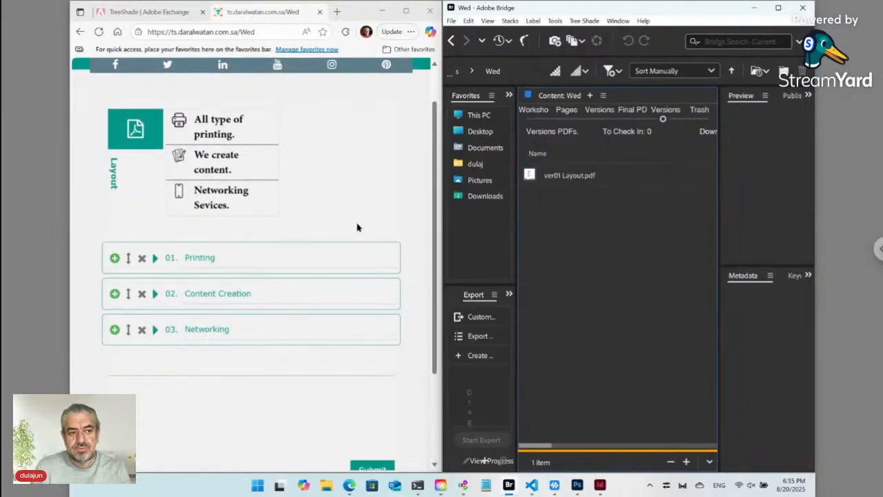
Maximize the Bridge window and browse from the Wed project to the Main folder inside Workshop's SD folder
mouse_move(510, 486)
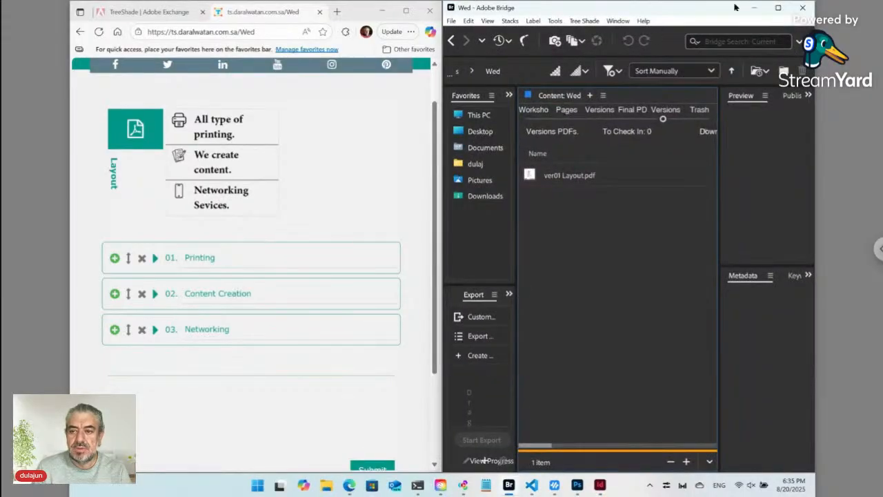
left_click(778, 7)
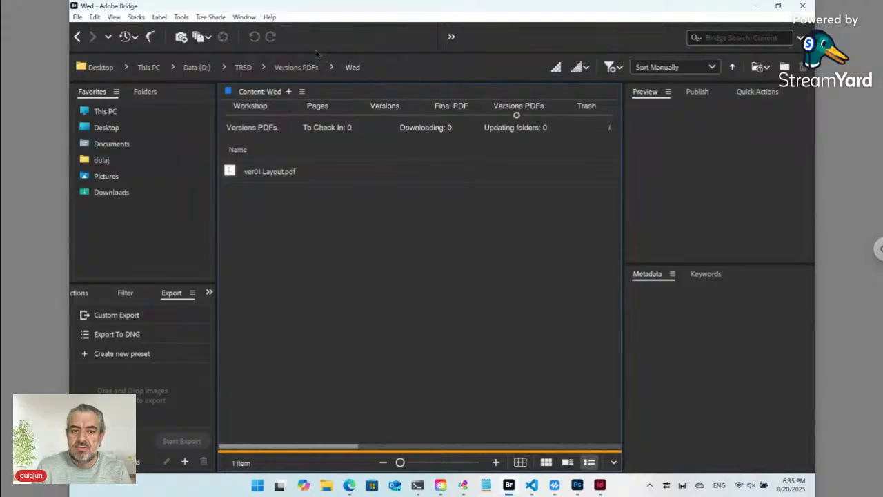
left_click(251, 116)
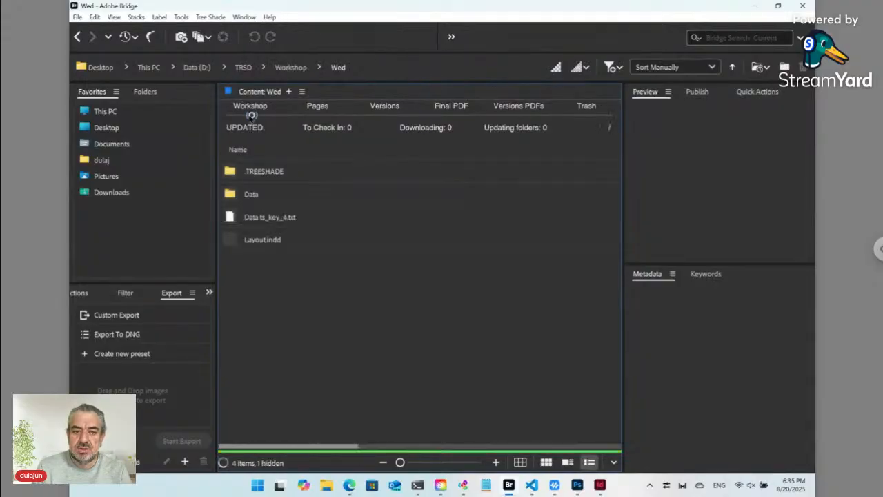
left_click(289, 69)
left_click(303, 335)
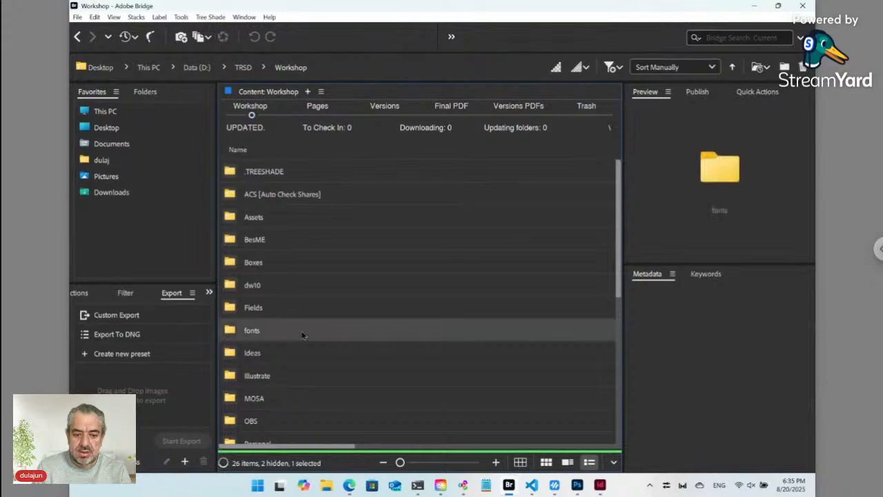
key("End")
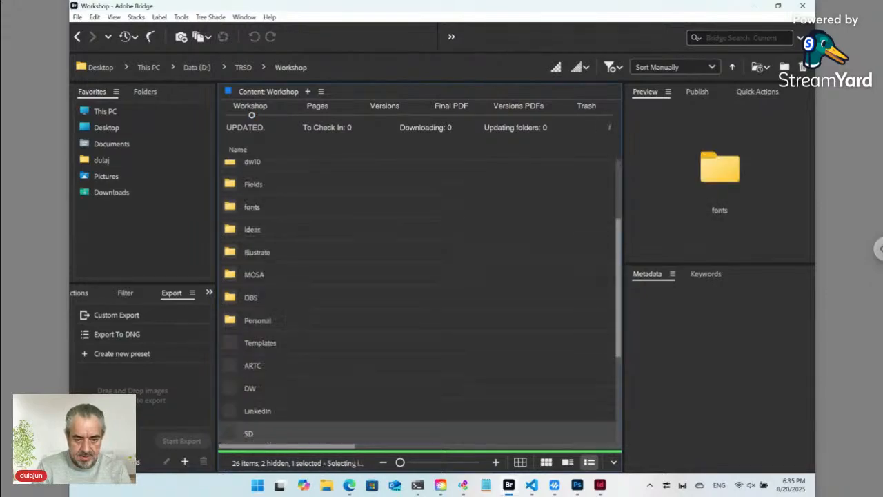
key("Return")
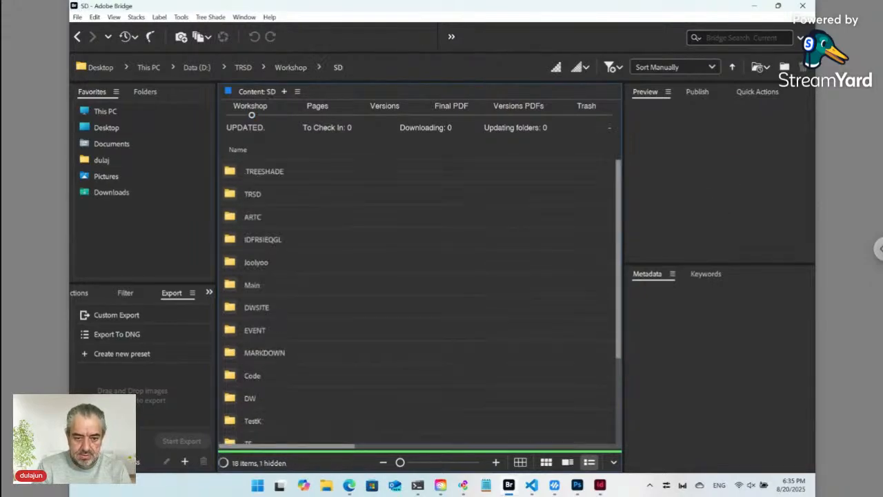
double_click(252, 285)
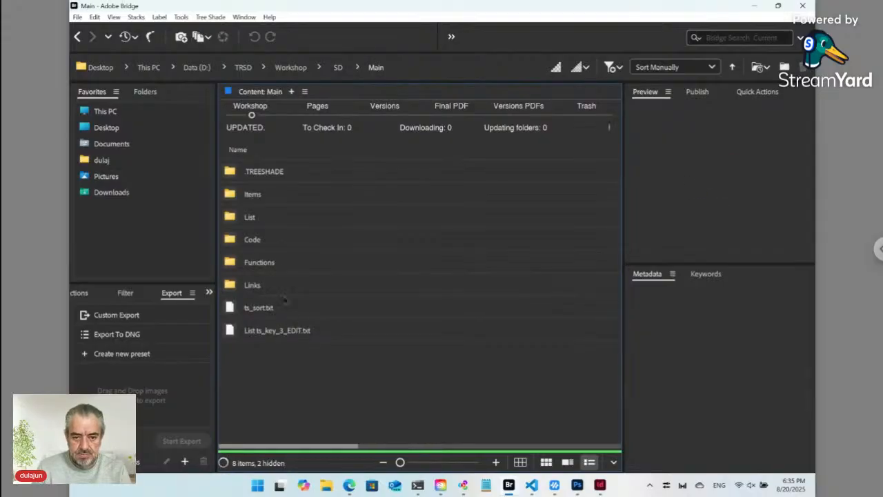
left_click(273, 200)
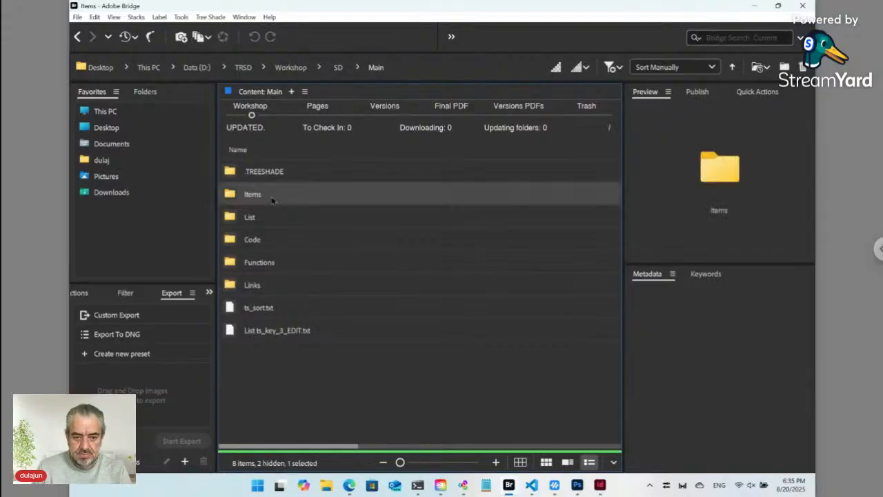
double_click(273, 200)
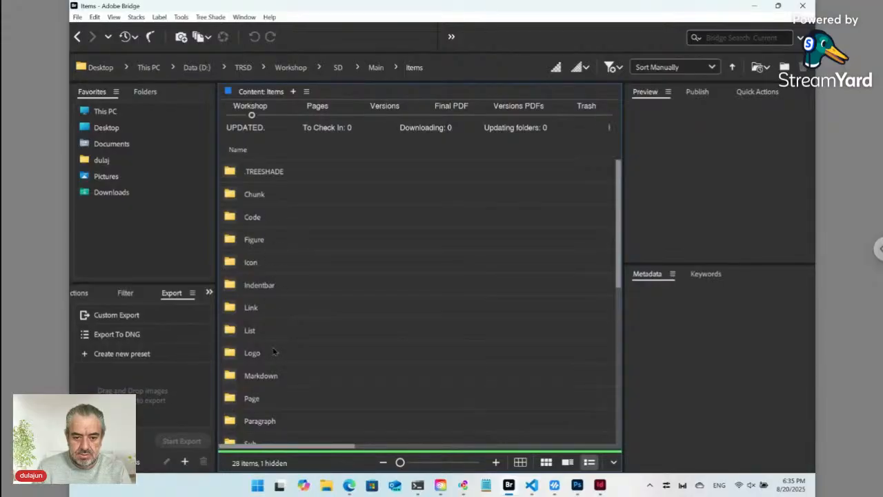
left_click(375, 67)
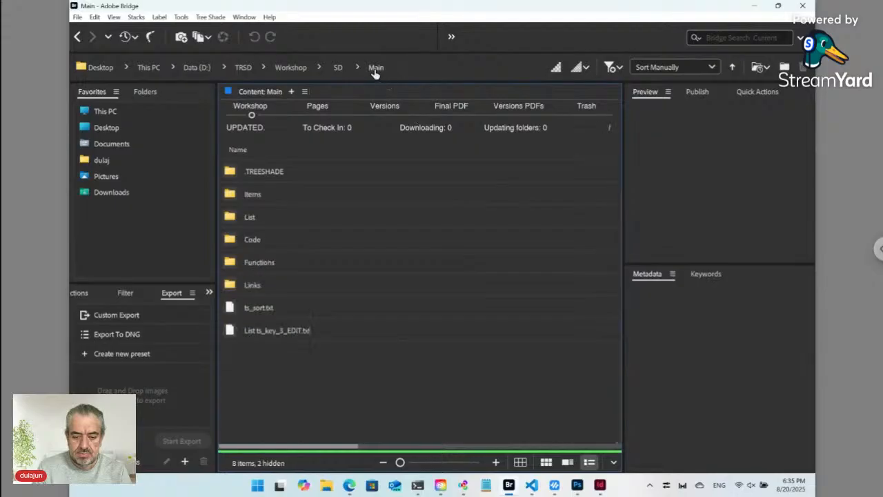
Open the List folder in Main and go into the paired folder of the Tree Shade entry
left_click(273, 219)
double_click(274, 219)
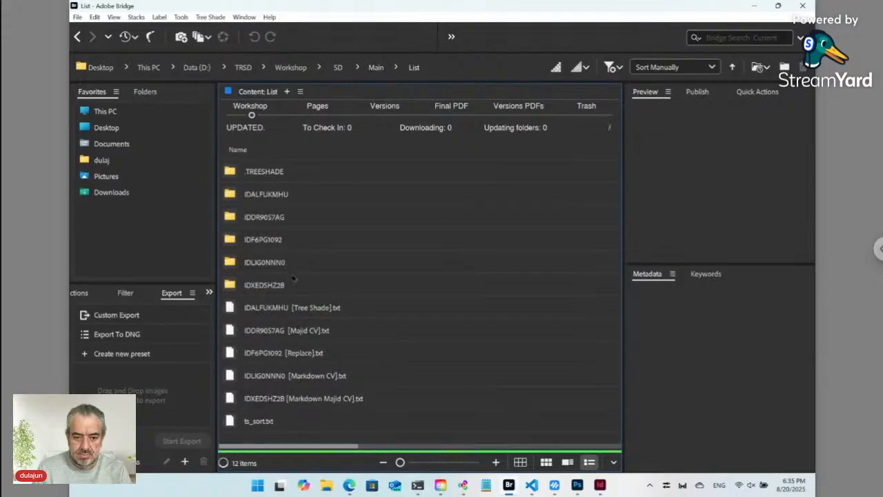
double_click(296, 308)
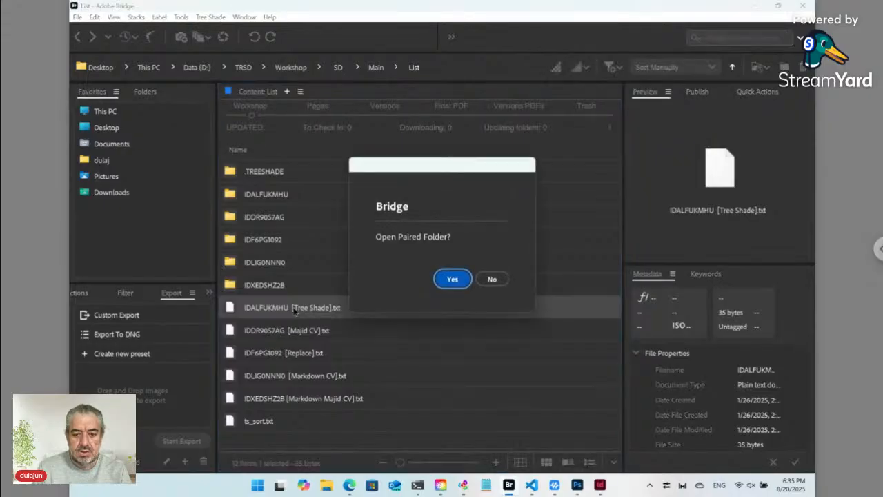
left_click(453, 279)
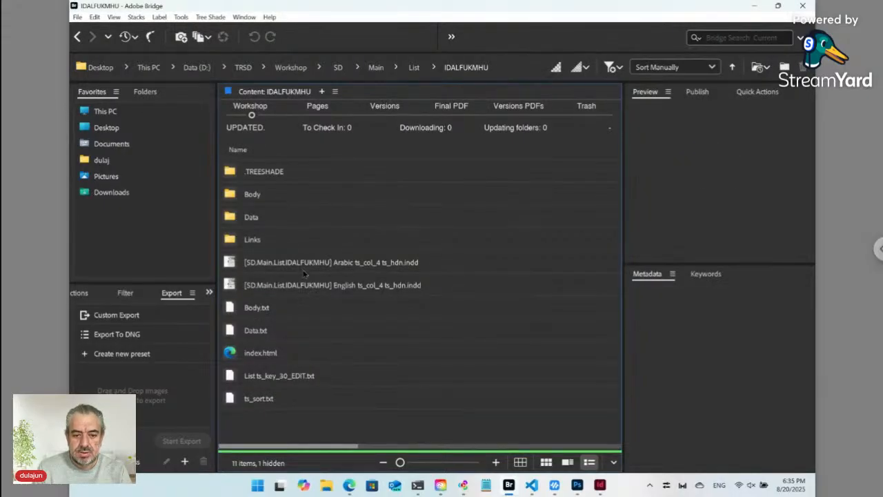
Go into the Body folder and open the paired folder of the Demo Project entry
double_click(267, 199)
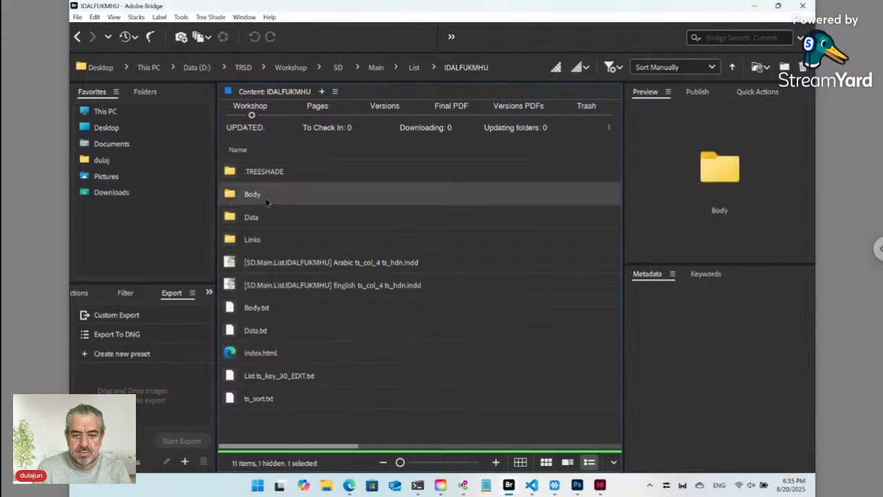
scroll(289, 285, "down", 3)
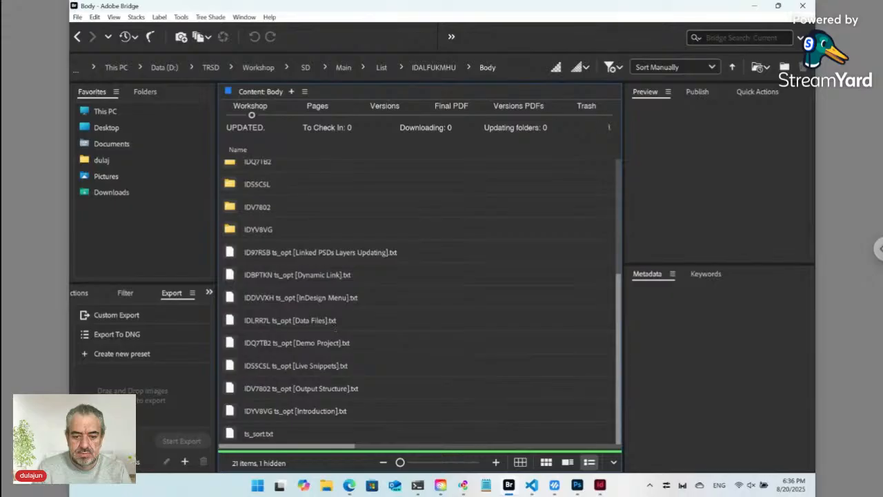
left_click(330, 301)
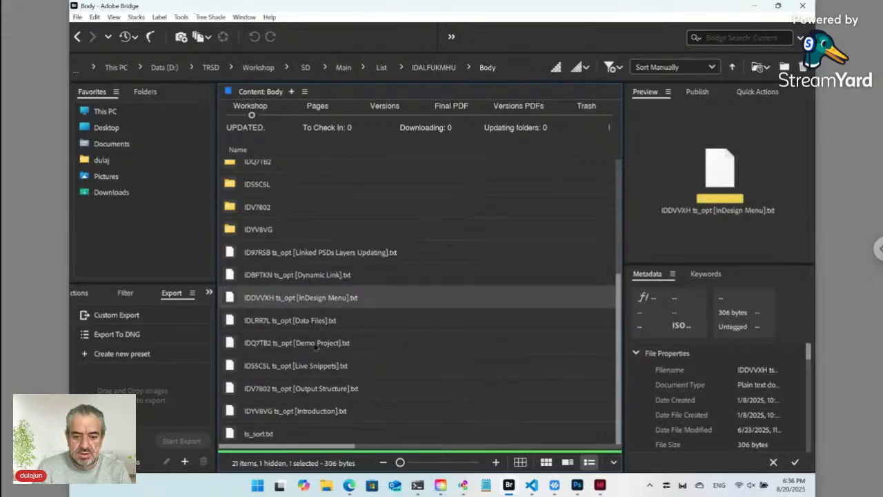
double_click(316, 345)
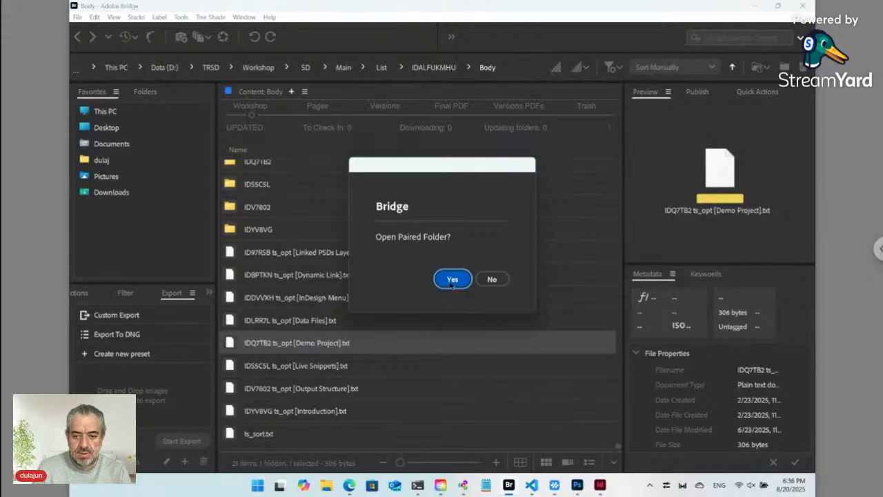
left_click(452, 280)
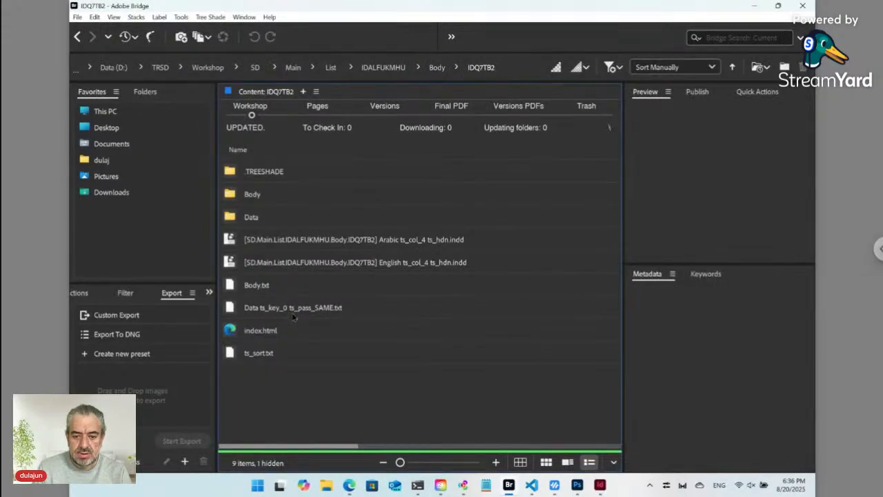
Open the online form for "Data ts_key_0 ts_pass_SAME.txt" and maximize the browser window
left_click(279, 311)
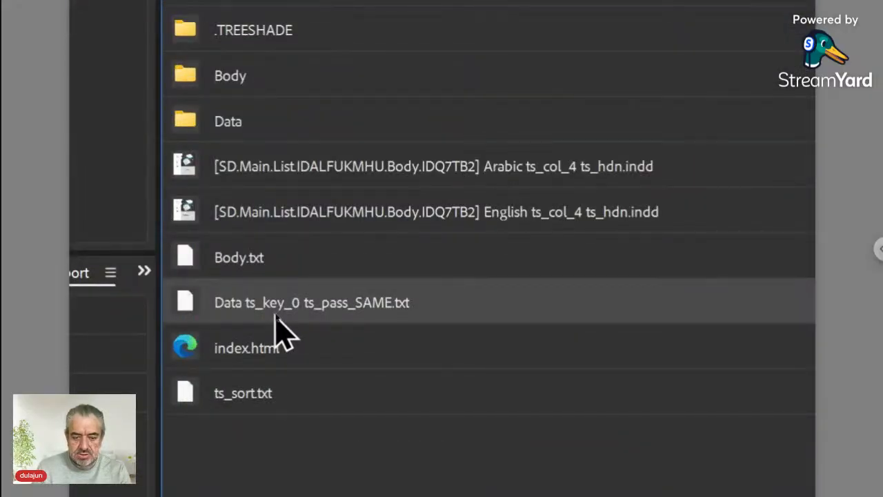
left_click(276, 312)
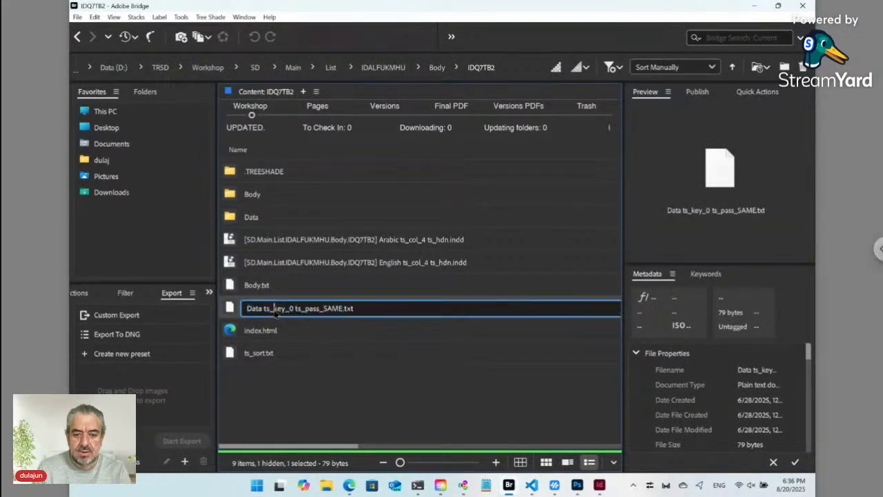
double_click(237, 310)
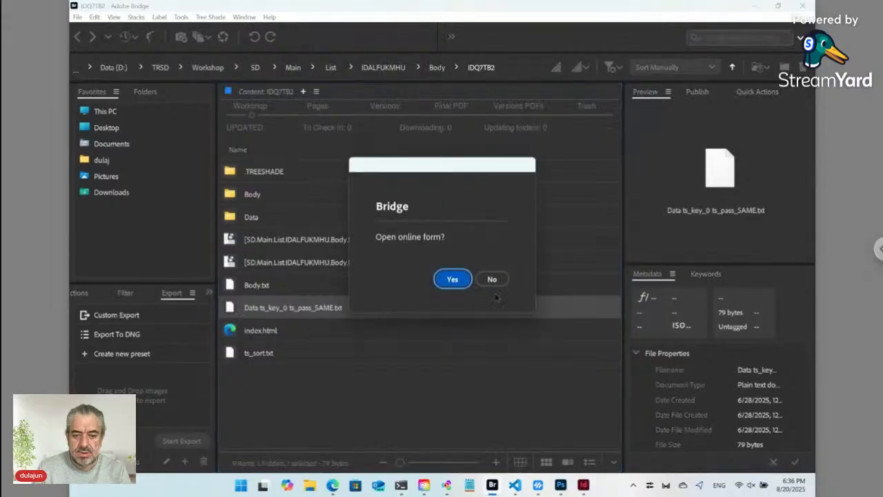
left_click(453, 279)
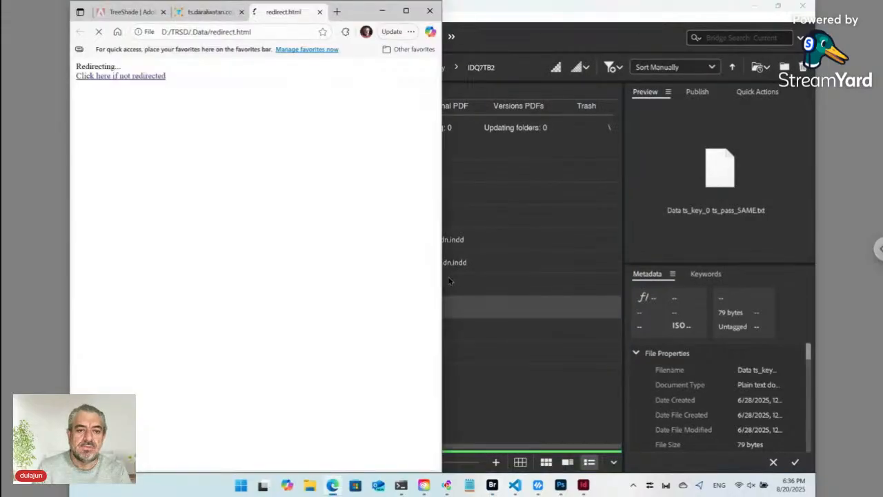
left_click(405, 11)
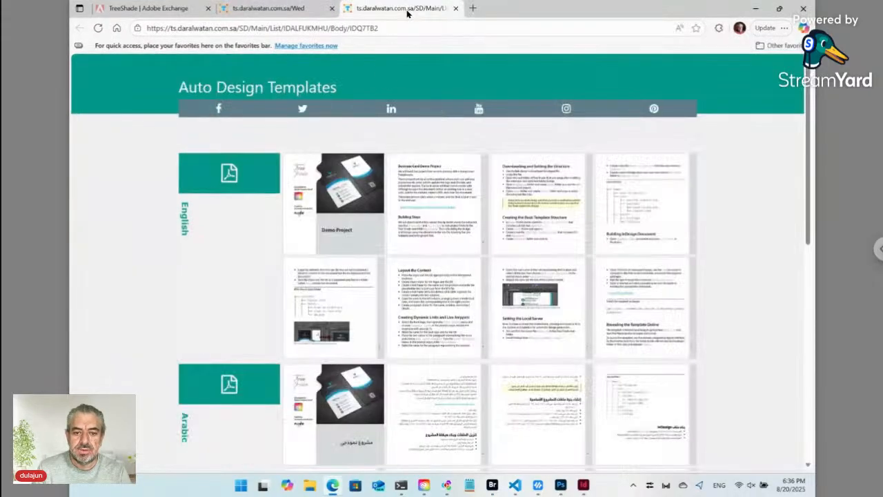
Examine the English and Arabic page previews and the form's Sub Intro and Sub Steps sections
scroll(414, 255, "down", 1)
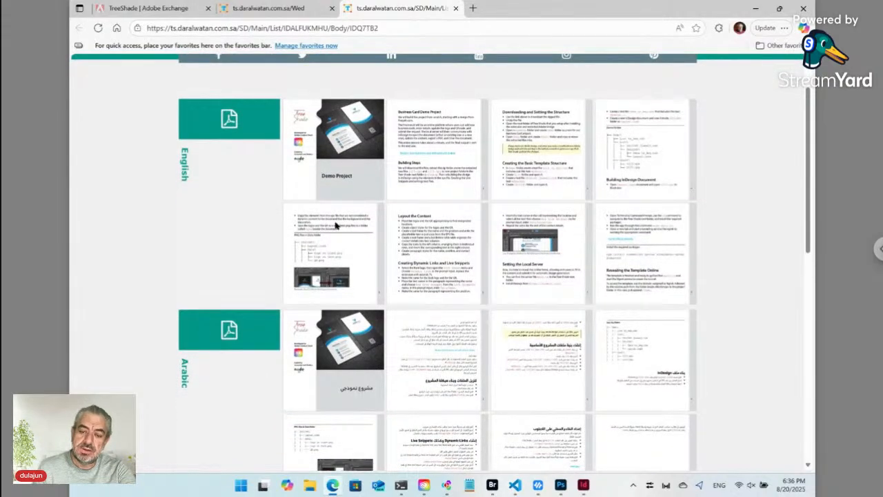
scroll(340, 225, "down", 4)
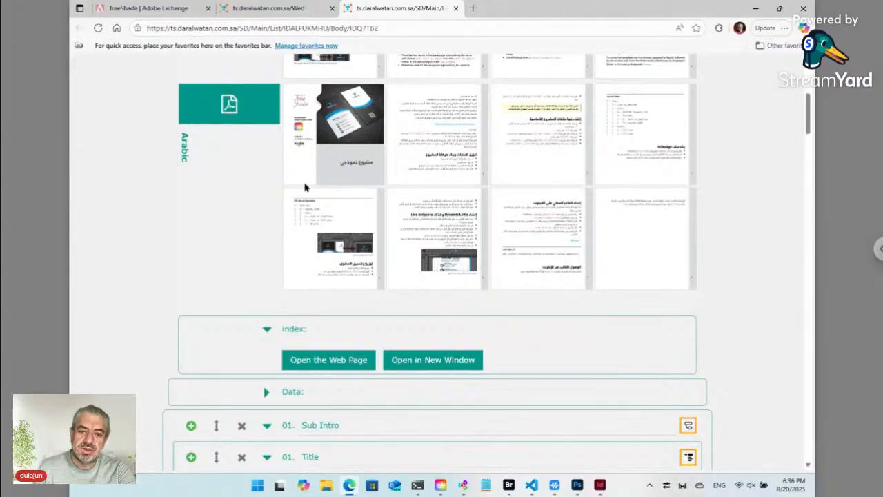
scroll(305, 186, "down", 1)
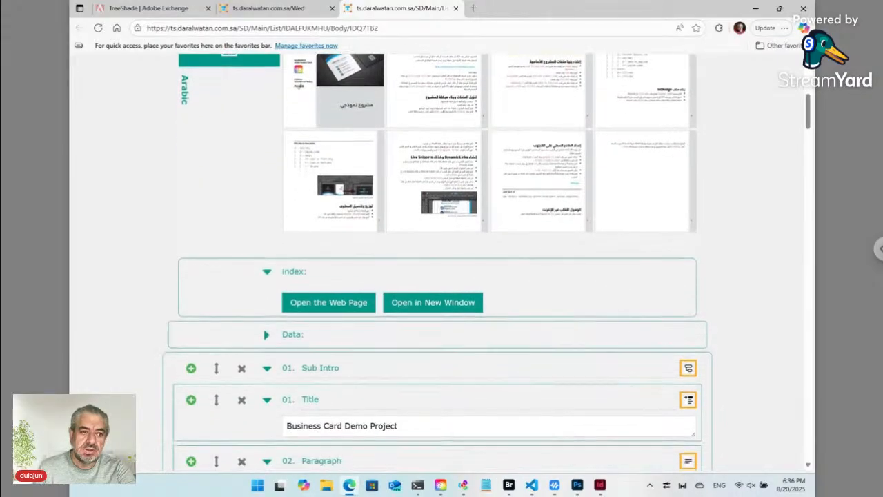
scroll(299, 82, "down", 1)
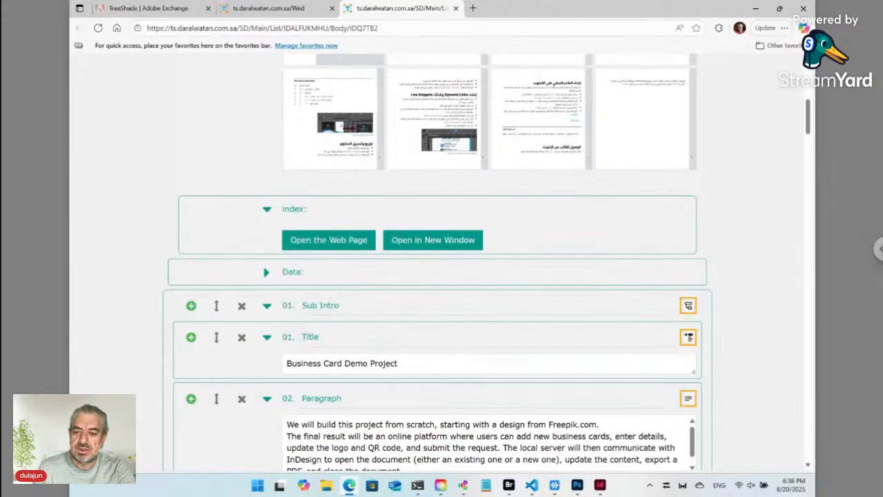
scroll(393, 262, "up", 2)
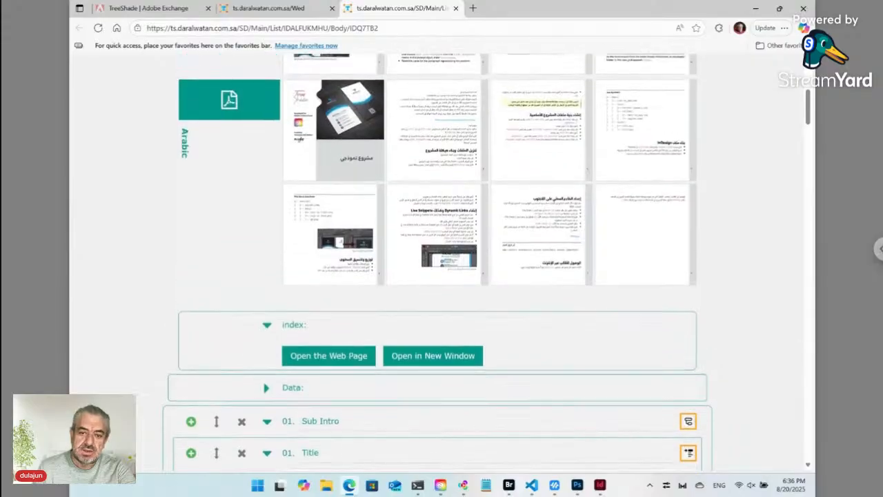
scroll(381, 208, "up", 5)
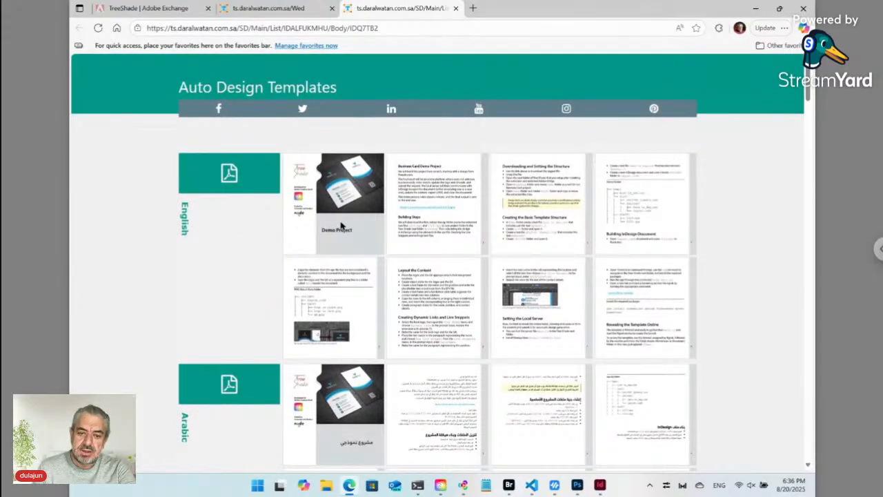
scroll(341, 226, "down", 10)
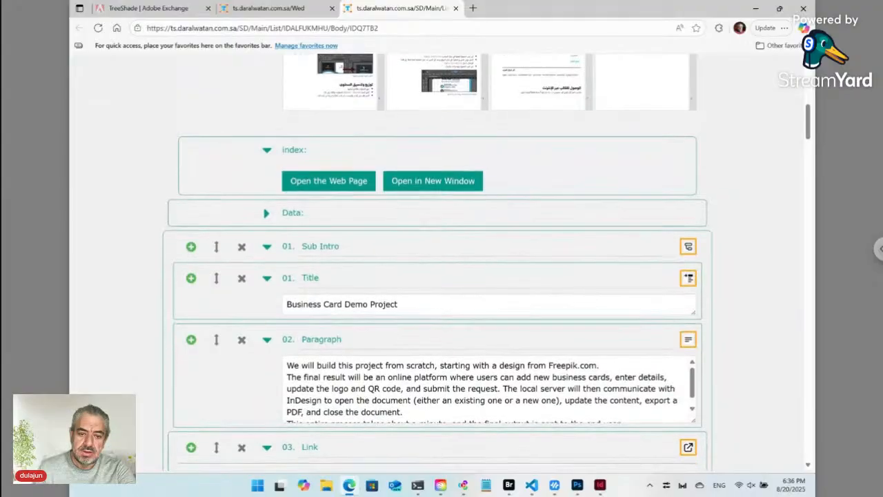
scroll(437, 262, "down", 4)
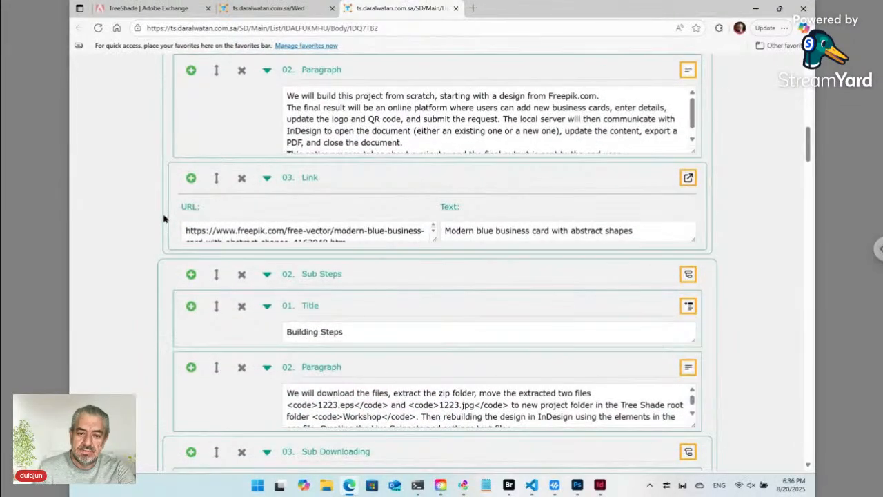
scroll(164, 218, "up", 4)
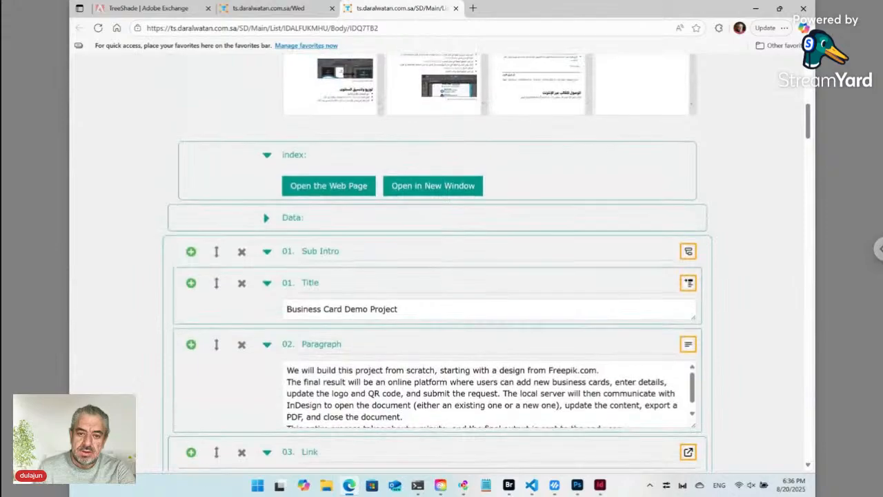
Open the index web page beside the form and look through it to the Building Steps section
left_click(335, 187)
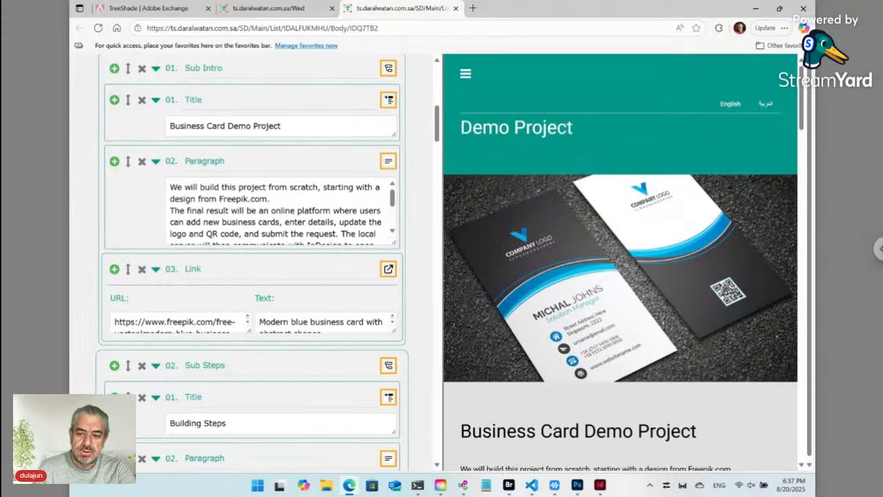
scroll(620, 262, "down", 5)
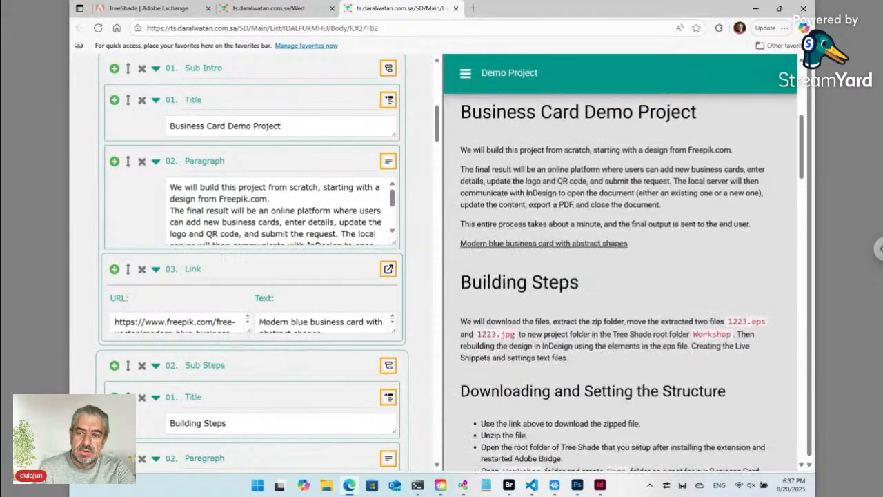
scroll(621, 276, "down", 3)
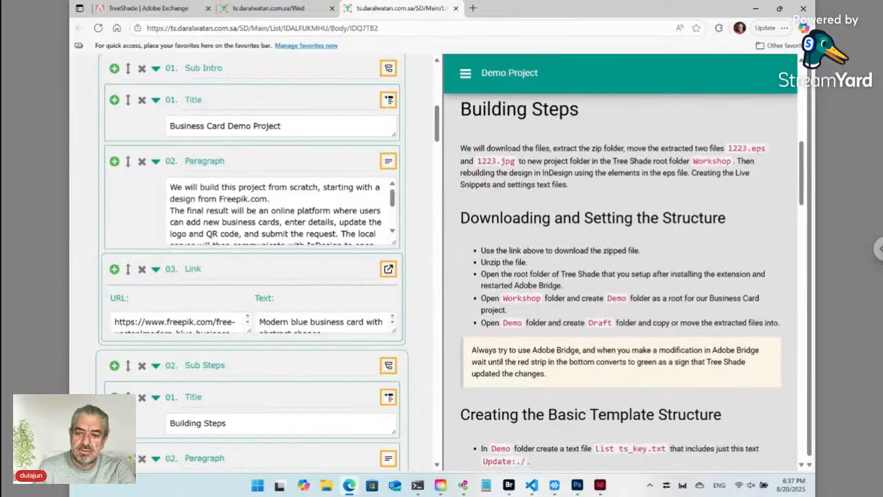
scroll(551, 220, "up", 1)
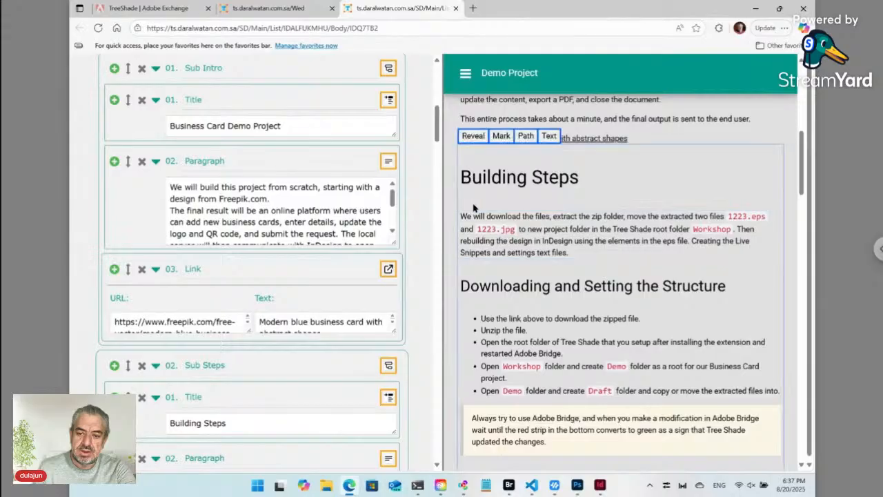
Reveal the form fields for the Building Steps paragraph and the "Downloading and Setting the Structure" title from the web page
left_click(475, 205)
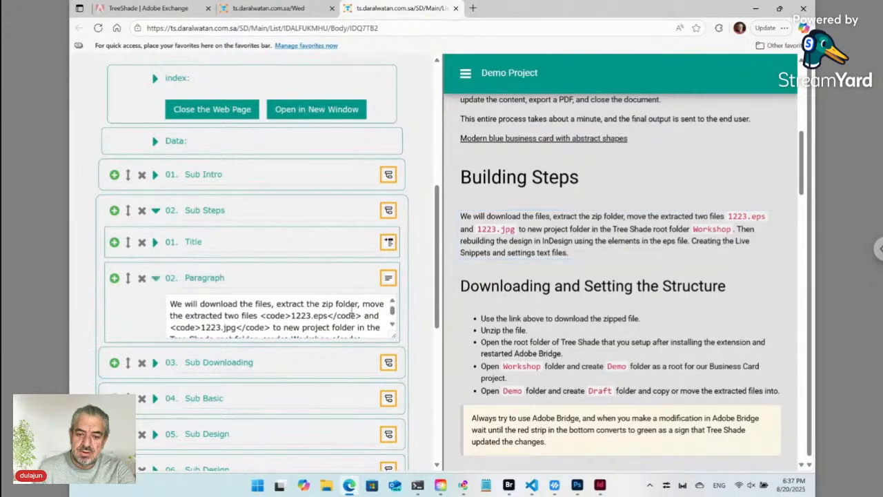
left_click(351, 303)
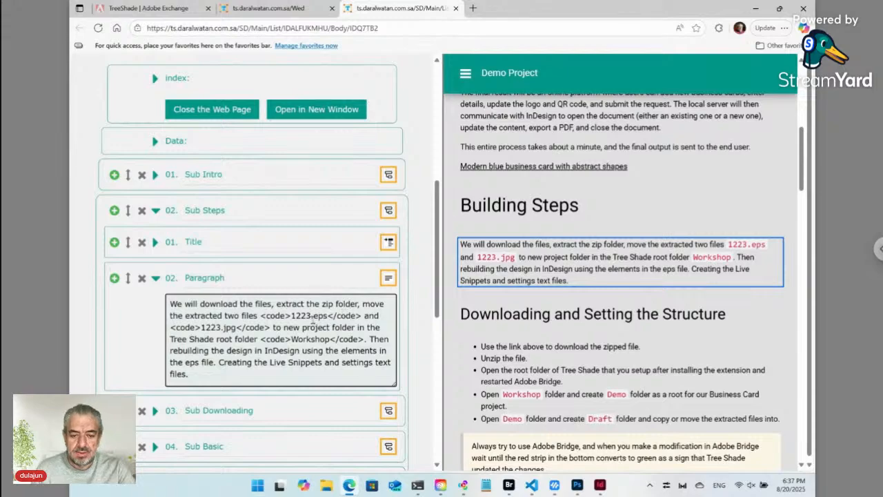
mouse_move(477, 340)
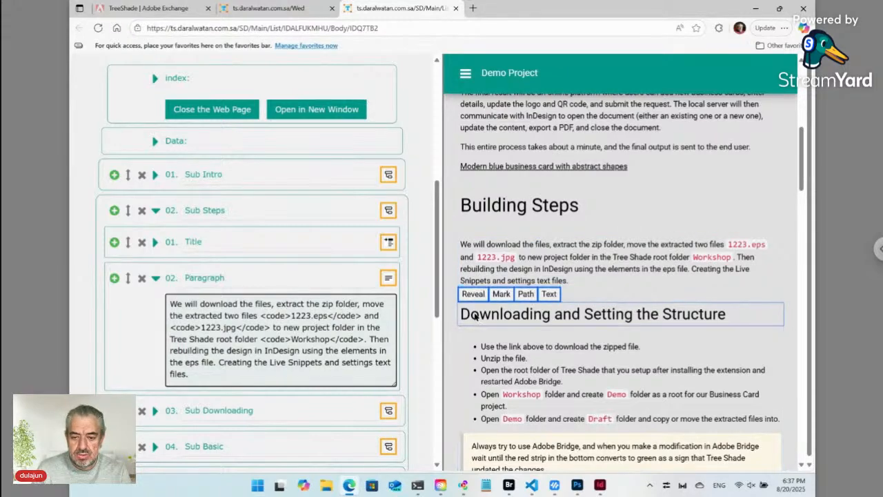
left_click(474, 295)
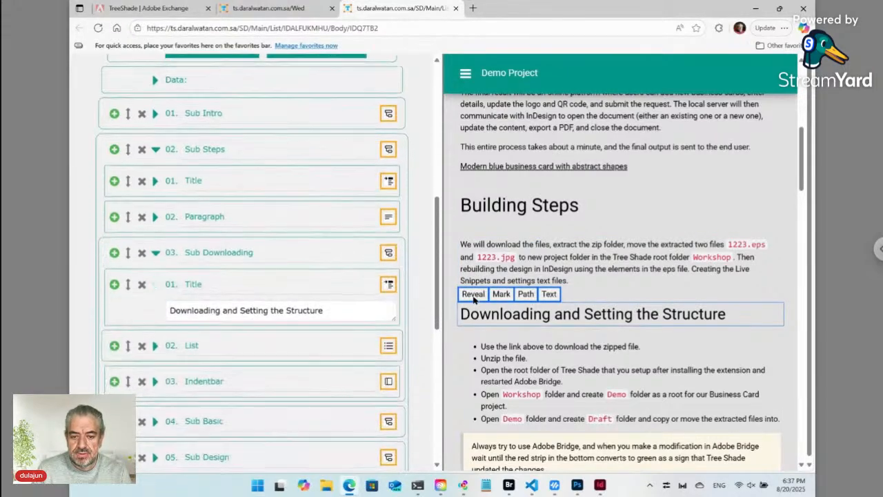
left_click(348, 310)
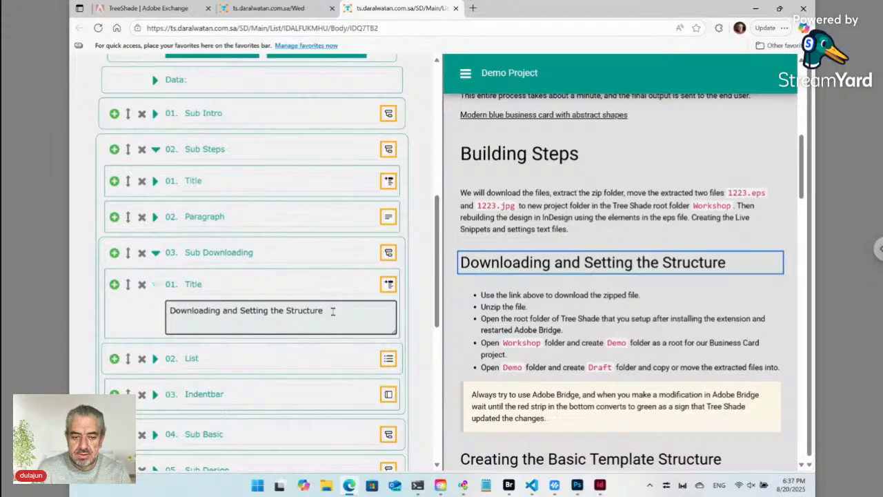
Add a second item below the Sub Downloading title and change its type to Markdown
left_click(115, 286)
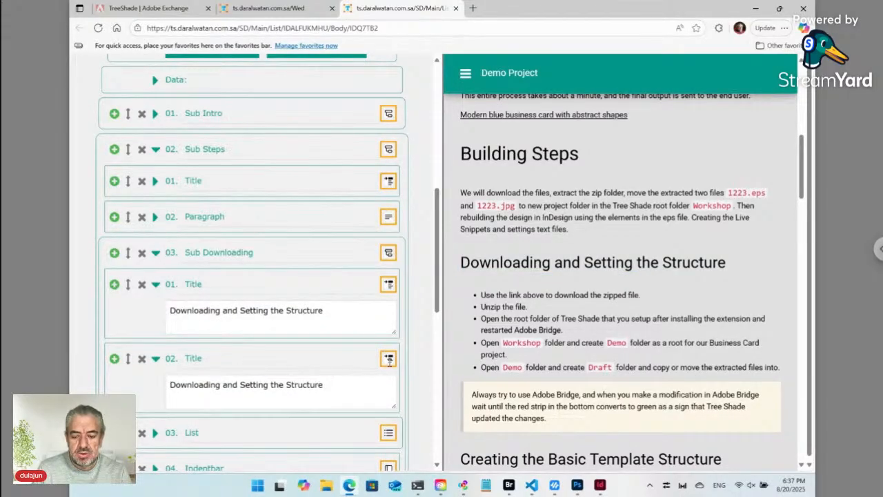
left_click(389, 360)
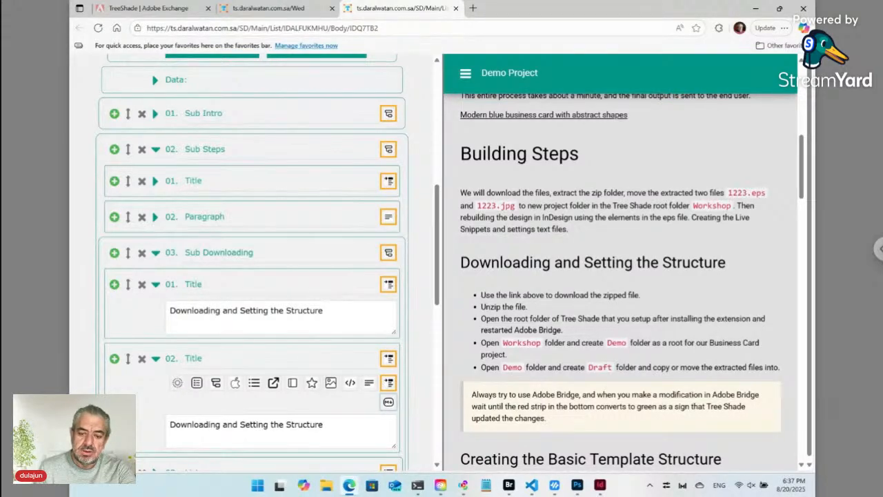
left_click(388, 403)
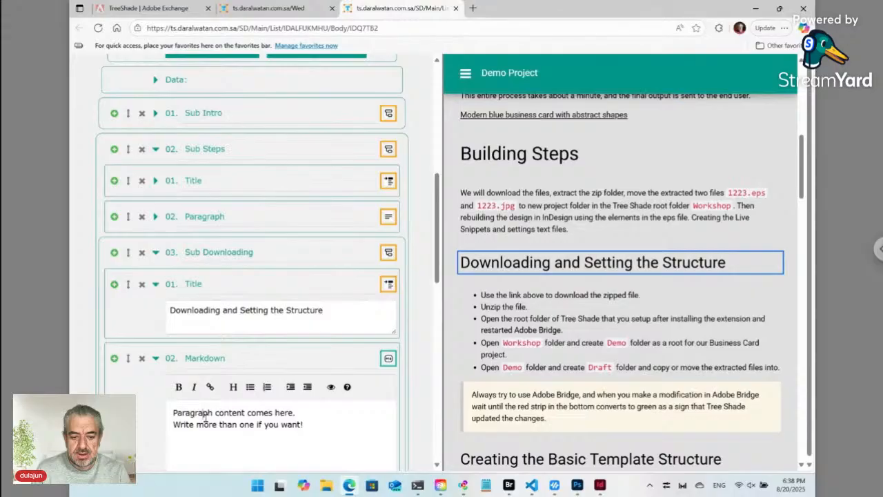
Replace the placeholder text of the second Sub Downloading item with the Markdown heading "# Main Title"
scroll(205, 417, "down", 3)
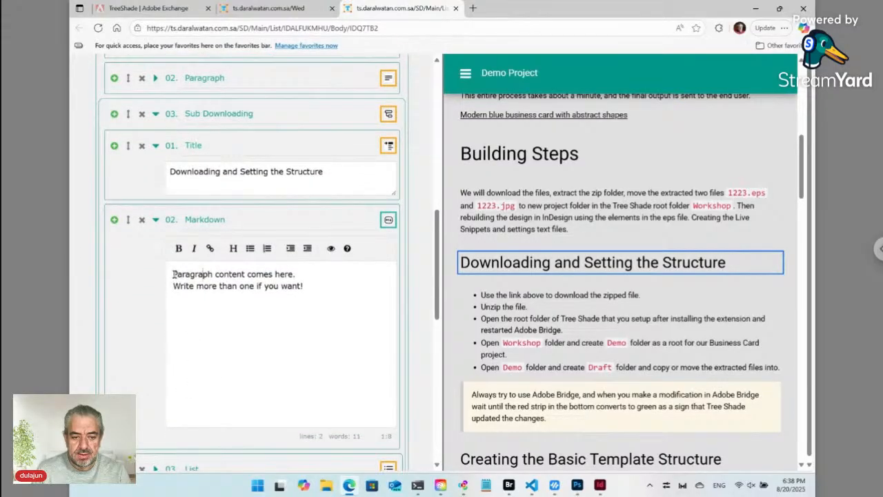
left_click_drag(179, 274, 273, 299)
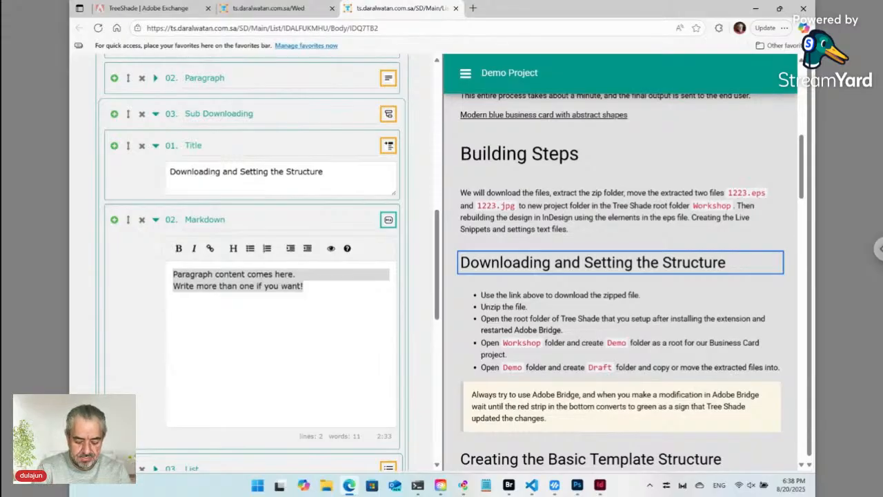
type("#")
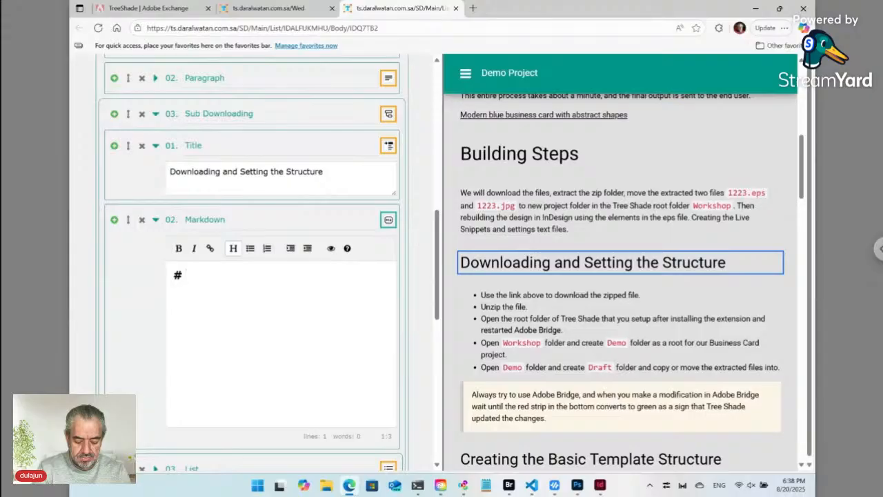
type(" Main ")
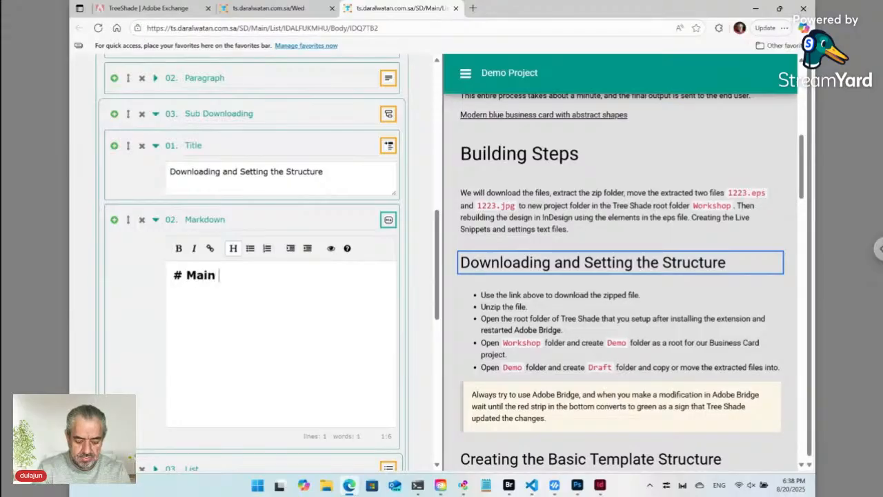
type("Title")
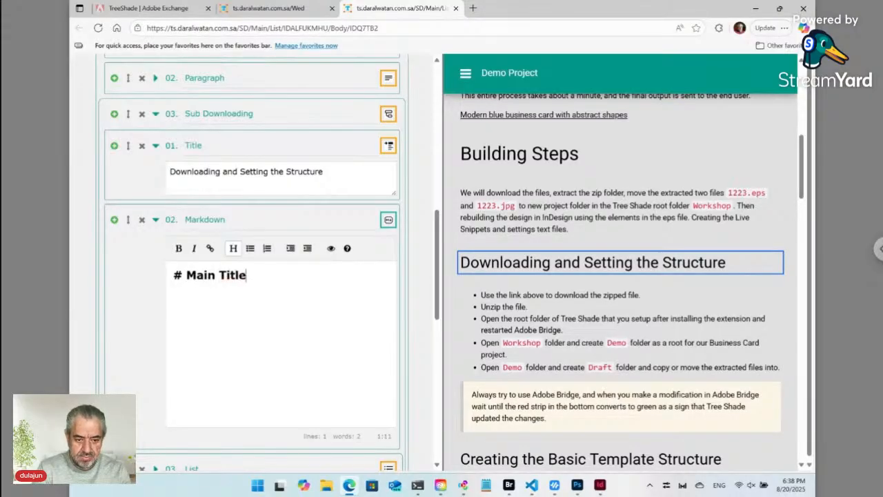
key("Return")
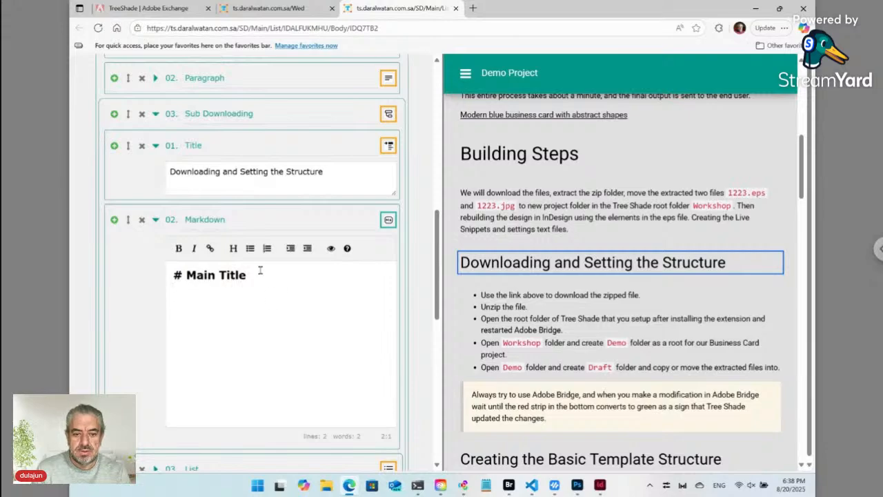
Add the bullet "Item one." and an empty bullet below the Markdown heading and preview the rendered text briefly
left_click(250, 249)
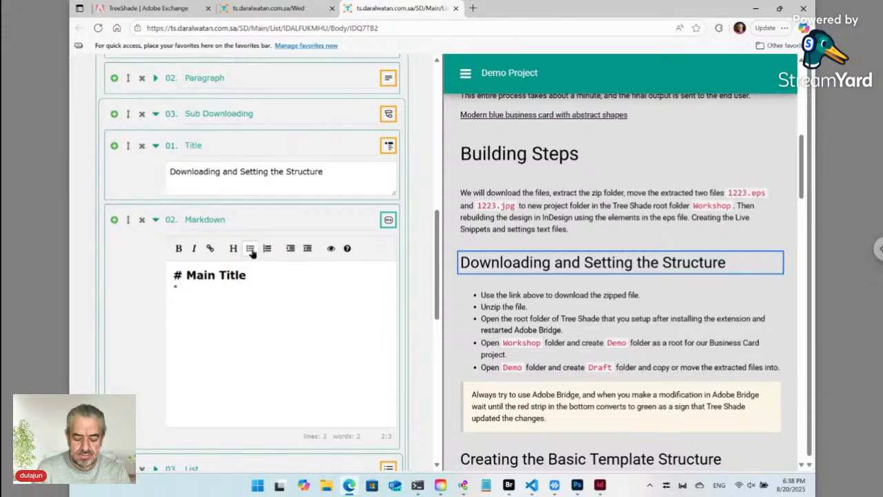
type("Item")
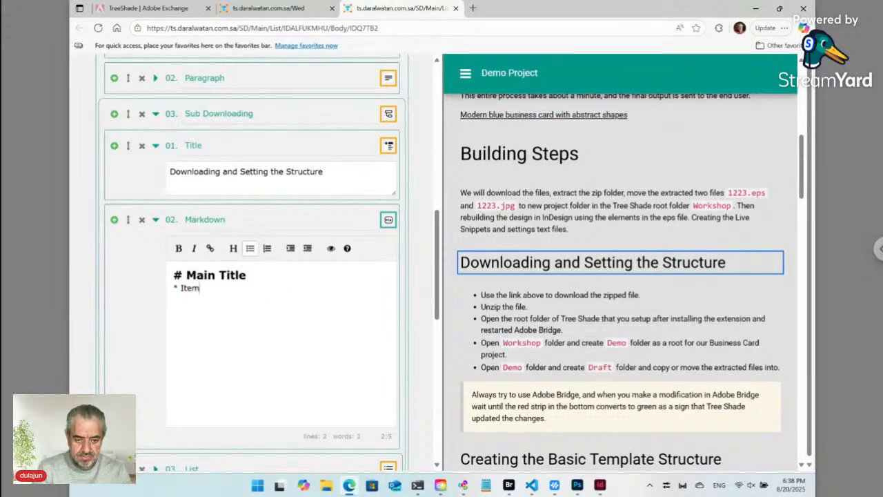
type(" one.")
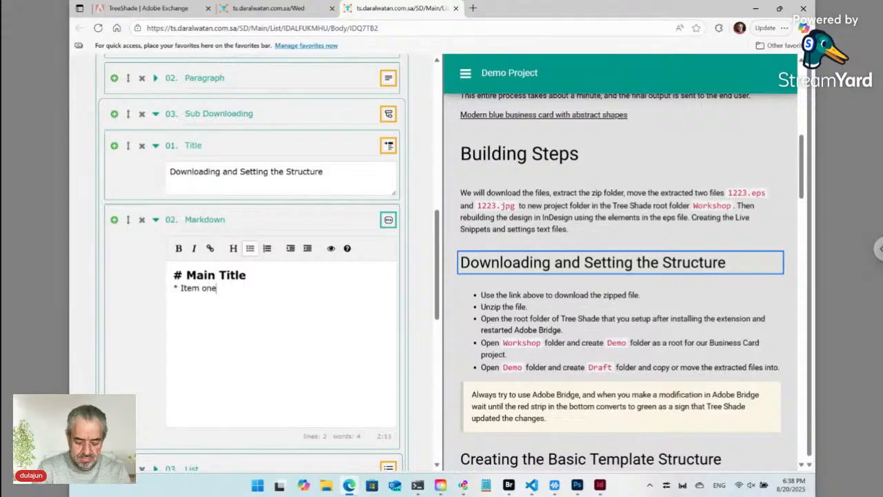
key("Return")
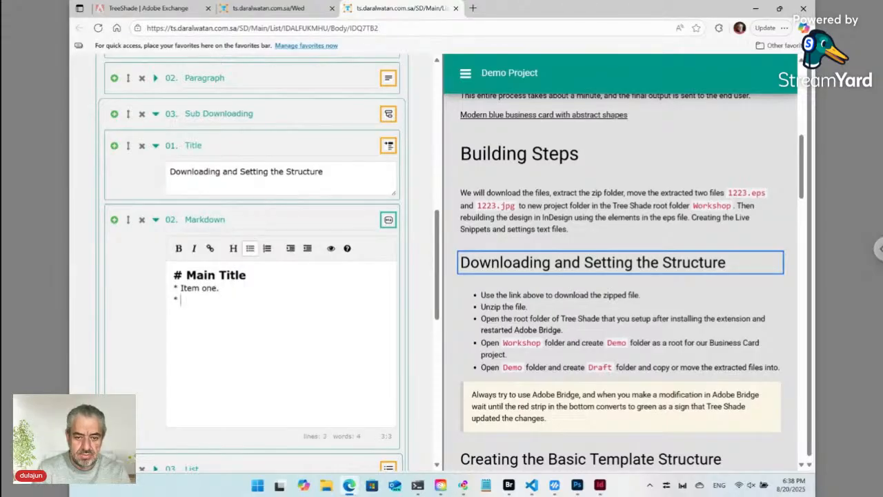
left_click(331, 249)
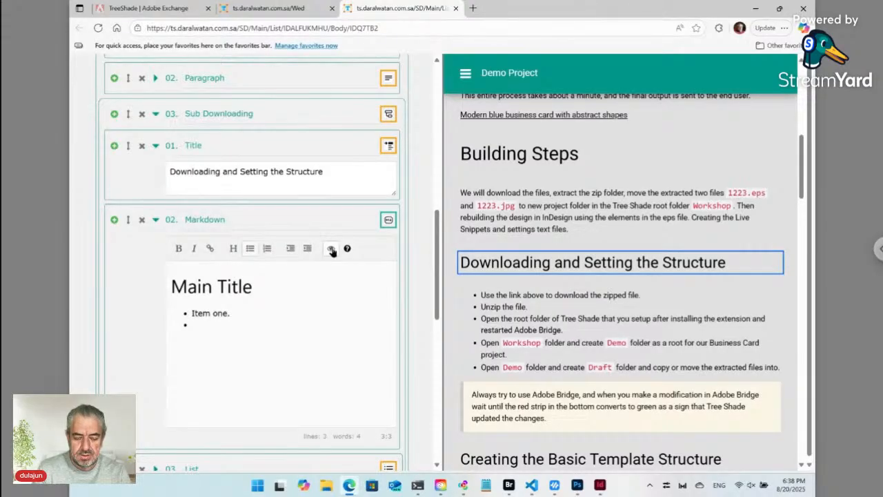
left_click(331, 249)
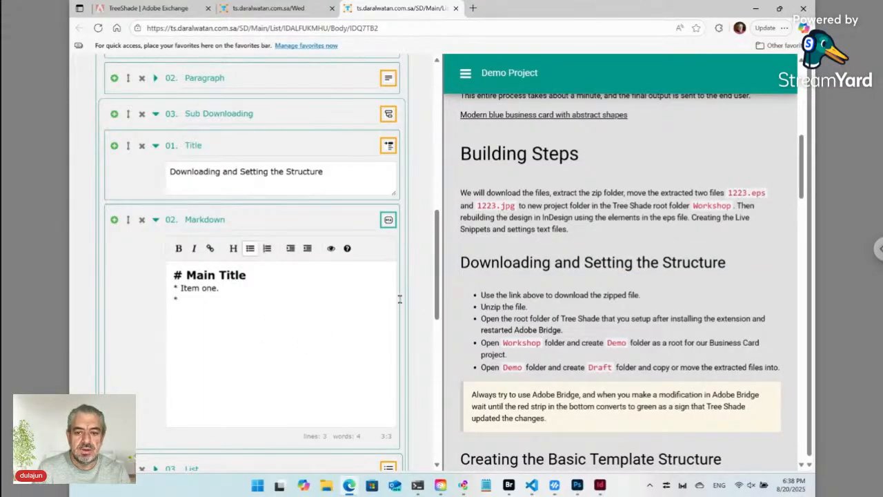
Examine the enlarged fourth page of the Arabic PDF preview across its width and close it
scroll(428, 299, "up", 5)
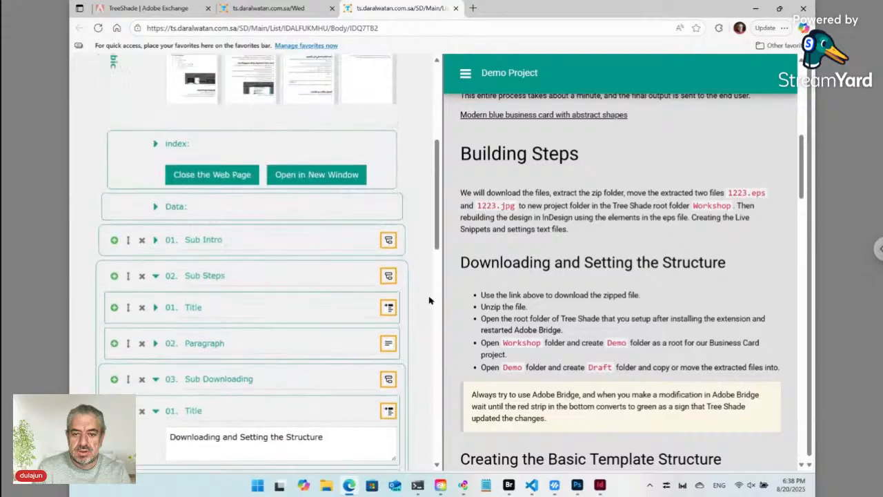
scroll(402, 279, "up", 5)
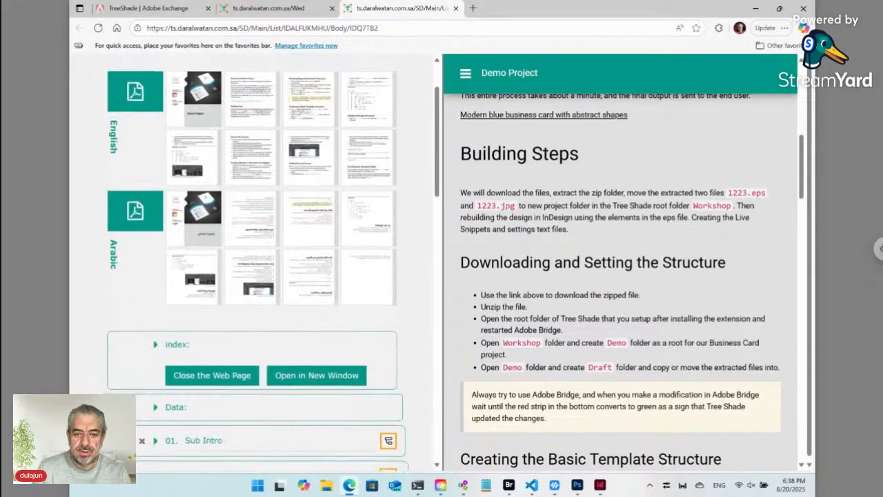
left_click(356, 268)
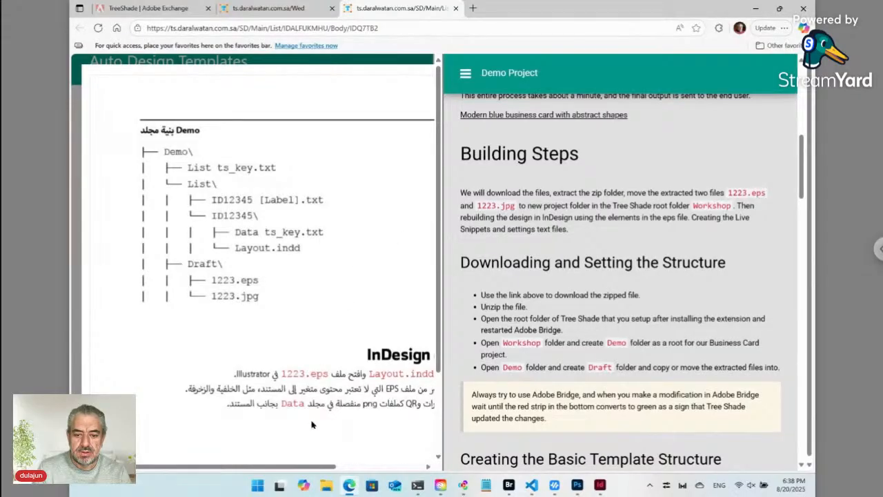
left_click_drag(317, 469, 384, 469)
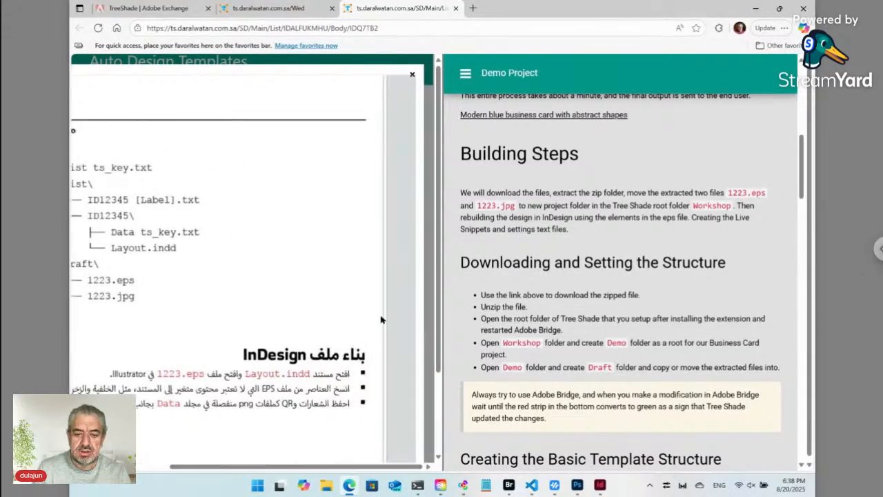
left_click(411, 74)
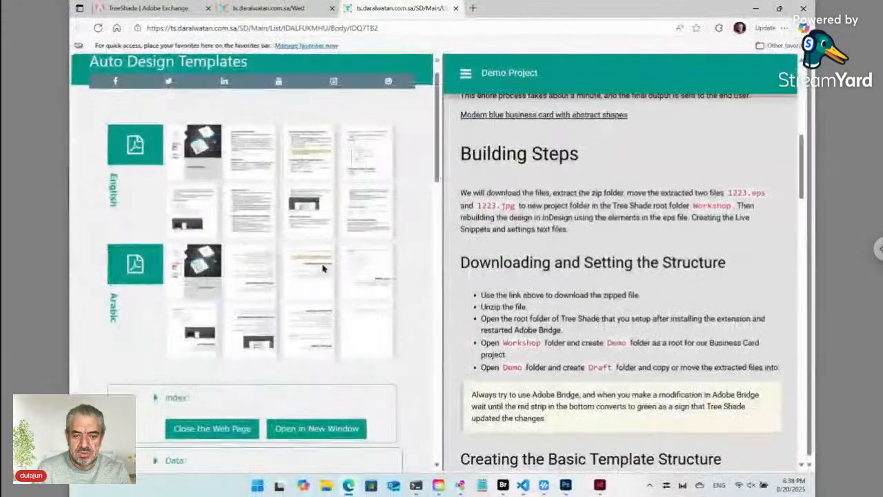
Change the type of the second Sub Downloading item to Figure and check its image and caption fields
scroll(322, 268, "down", 5)
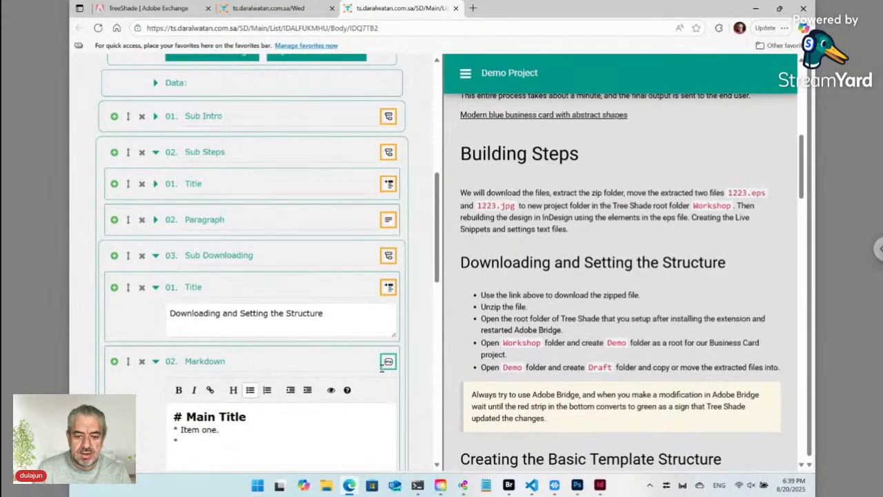
left_click(389, 365)
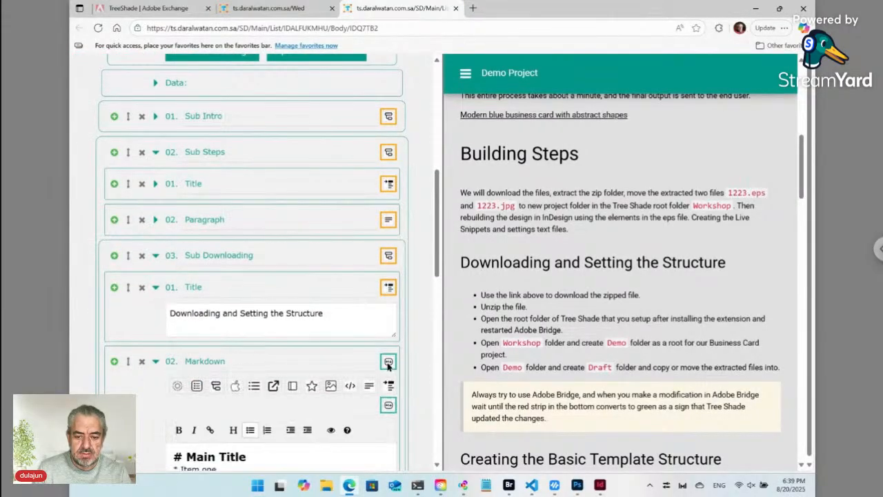
left_click(332, 391)
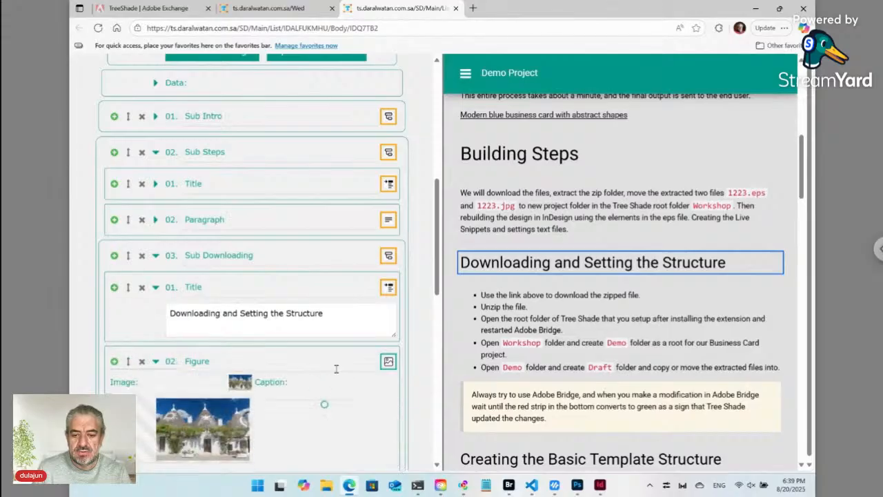
scroll(336, 369, "down", 2)
scroll(169, 301, "down", 2)
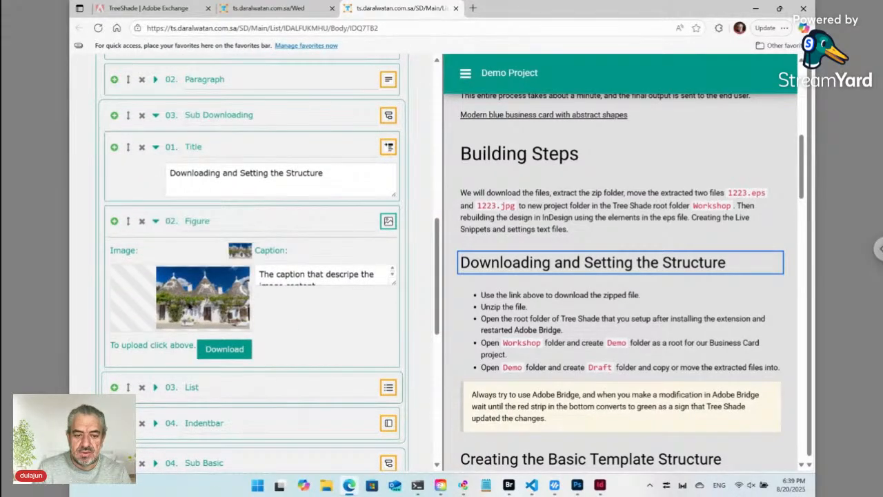
Switch the second Sub Downloading item to the Paragraph type and finally to the Title type
left_click(387, 222)
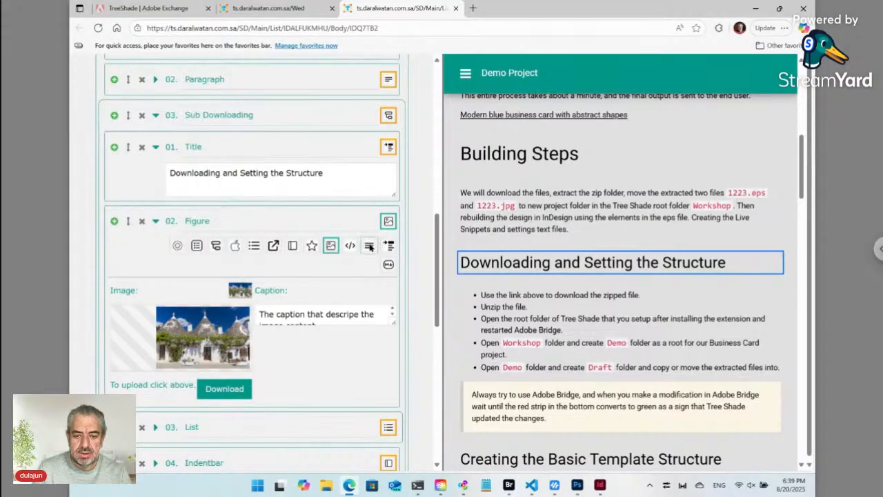
left_click(369, 246)
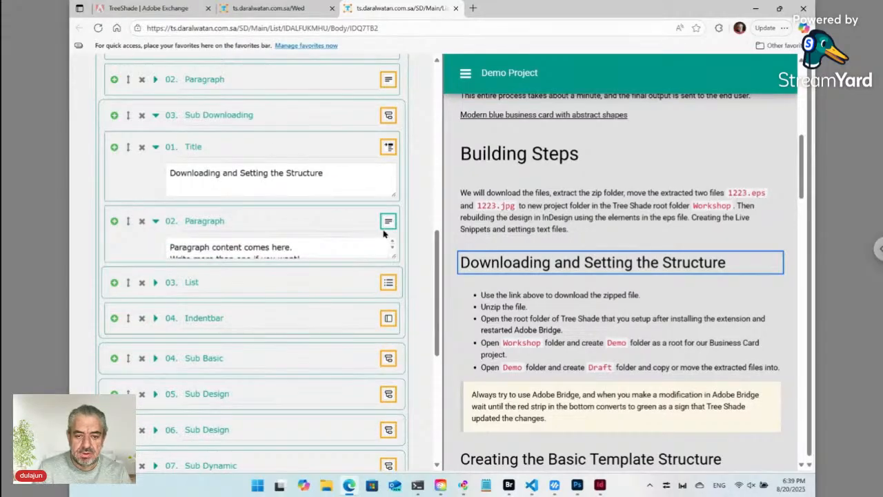
left_click(388, 222)
left_click(389, 245)
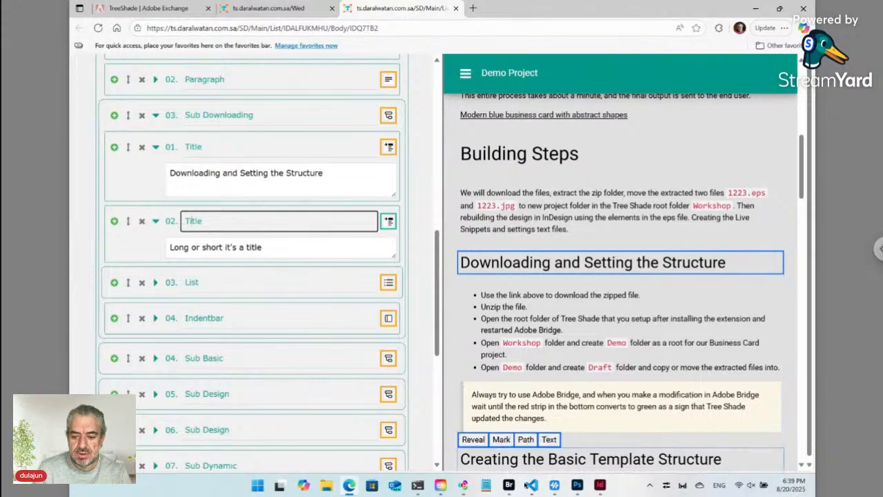
Switch to Adobe Bridge and open the Sub Steps item's folder inside the project's Body folder
left_click(509, 486)
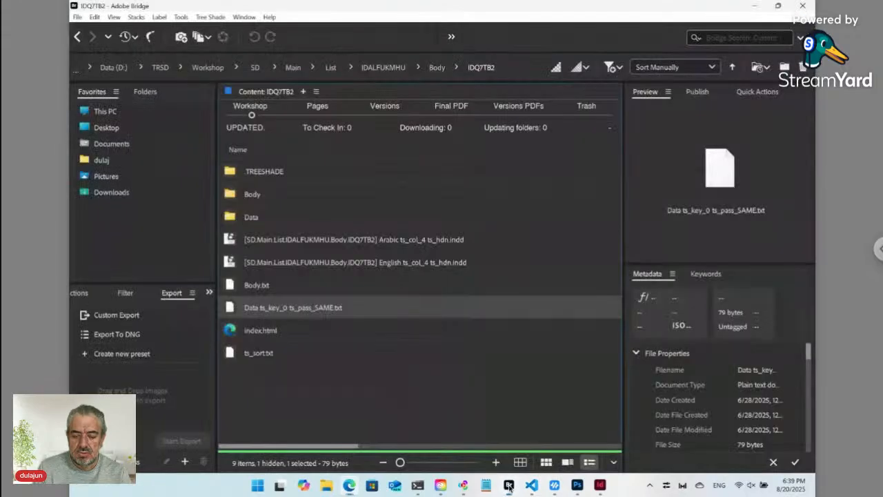
double_click(261, 196)
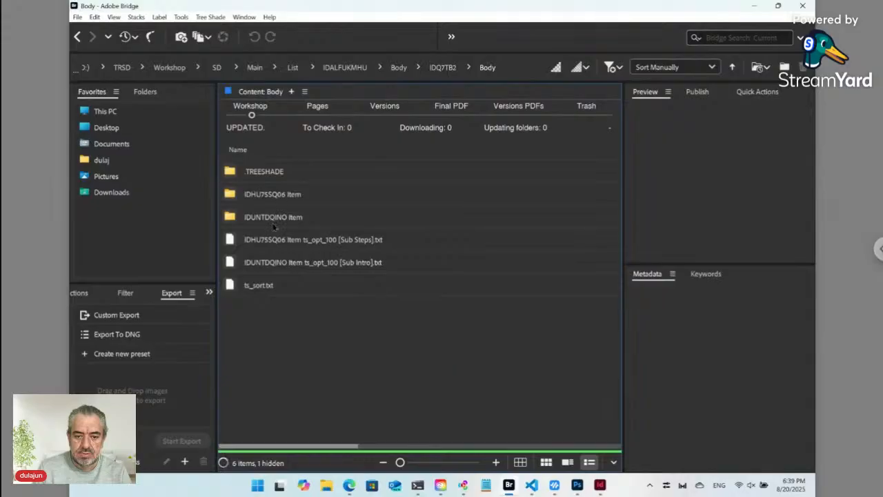
left_click(366, 248)
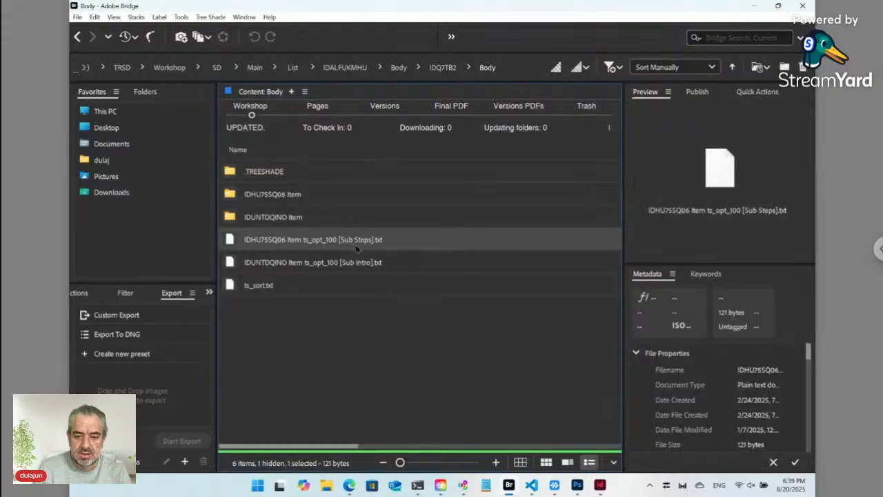
double_click(265, 197)
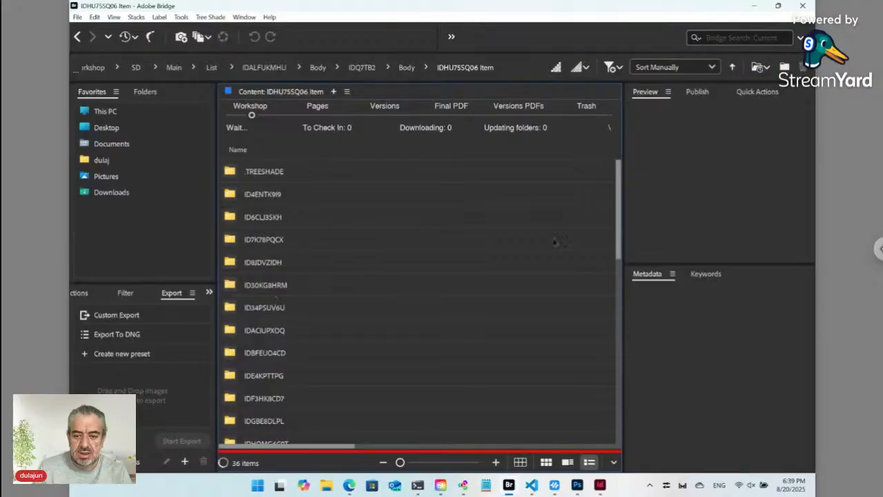
Look through the Sub Steps item files and open the paired folder of the Title text file
scroll(605, 412, "down", 8)
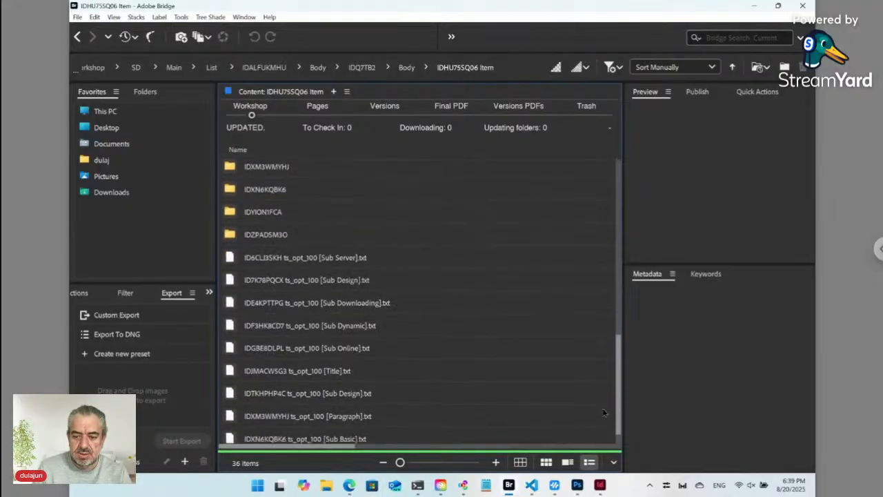
scroll(605, 413, "down", 1)
left_click(338, 238)
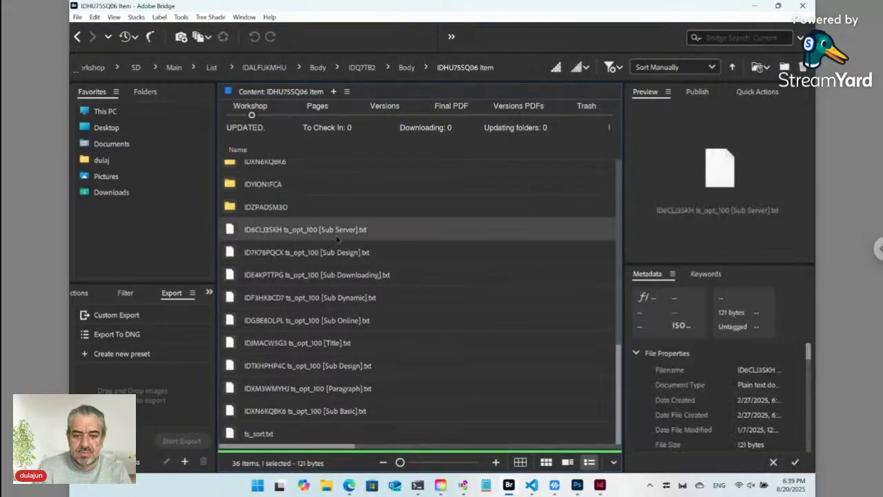
left_click(333, 343)
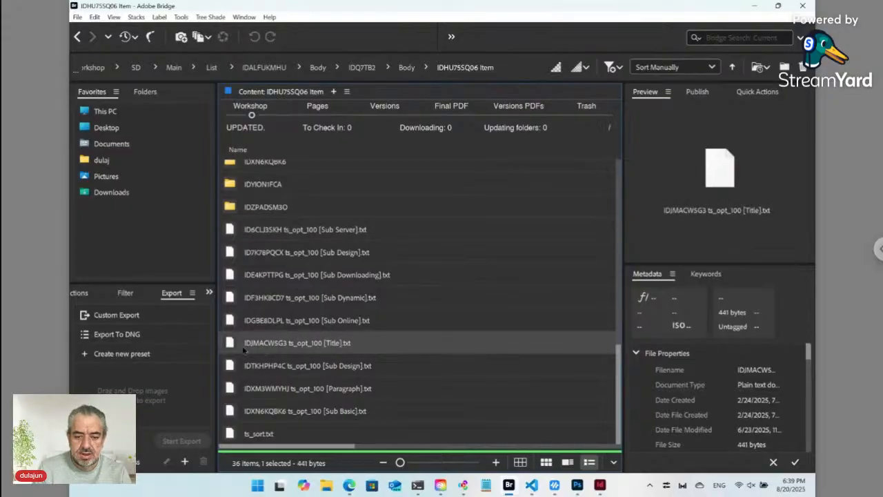
double_click(231, 344)
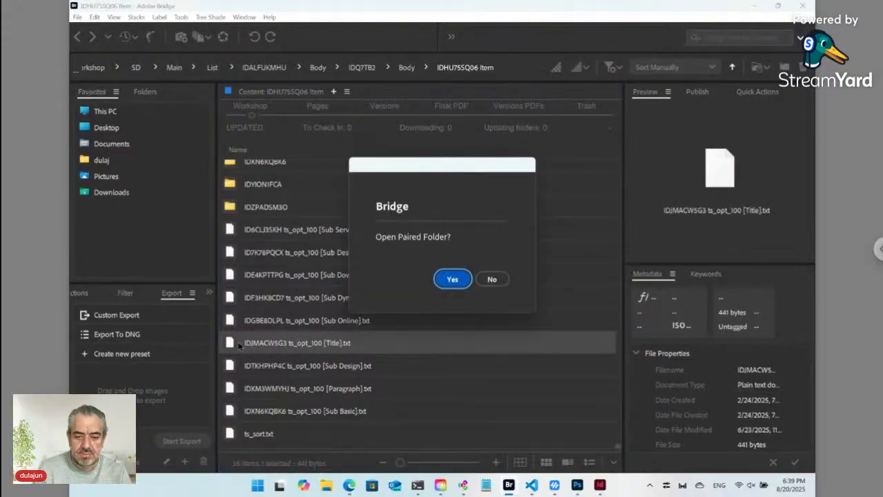
left_click(450, 279)
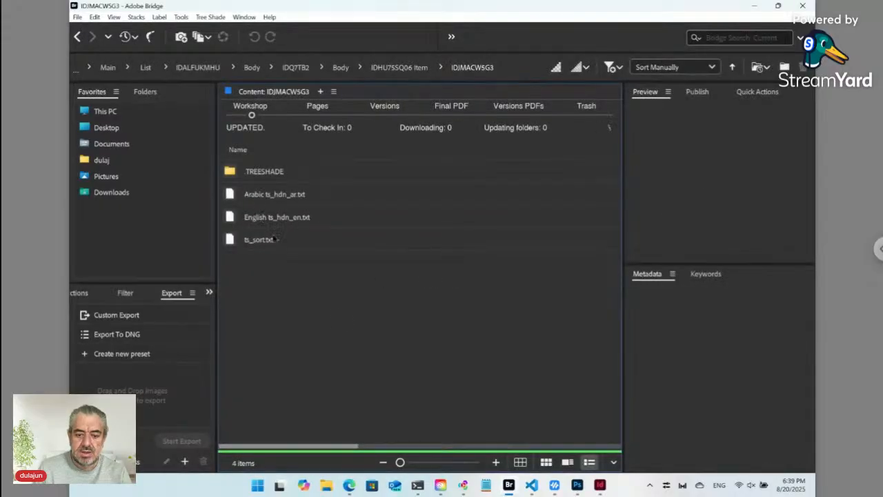
Return to the Demo Project form in Microsoft Edge and check its page address
left_click(349, 485)
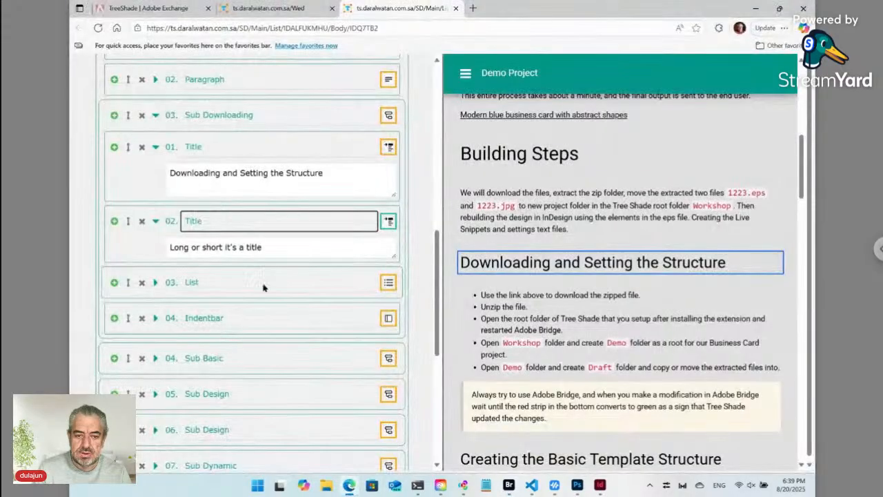
left_click(385, 29)
left_click(385, 30)
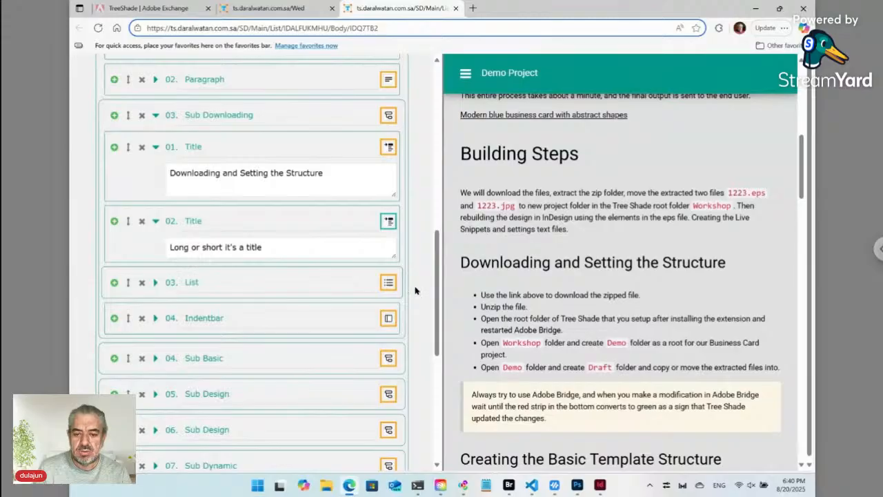
Switch the Demo Project form to its Arabic version and open the web page preview beside it
scroll(415, 290, "down", 5)
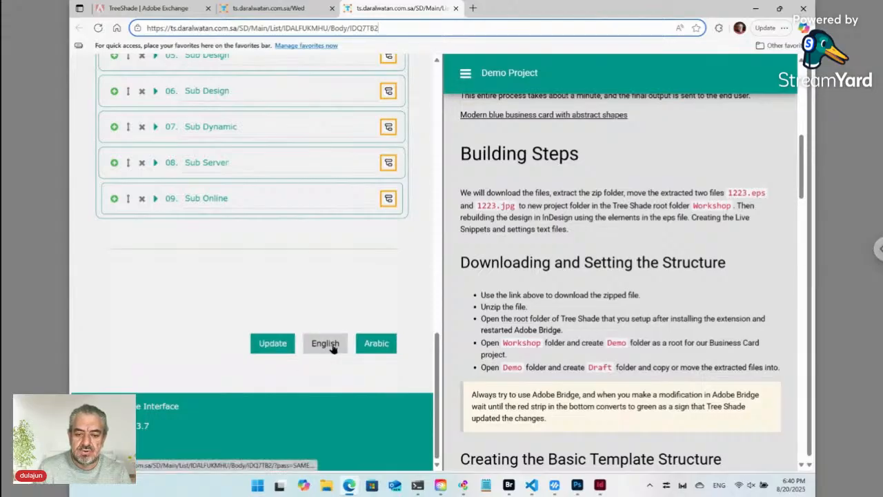
left_click(380, 345)
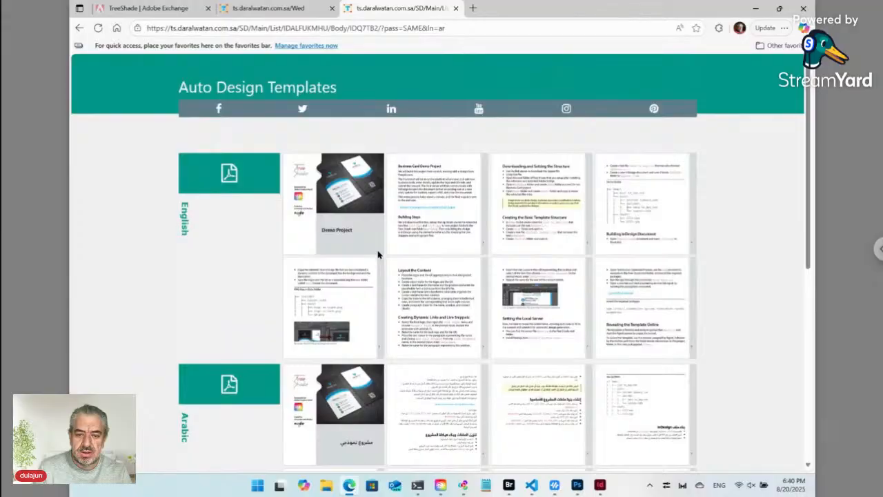
scroll(378, 255, "down", 6)
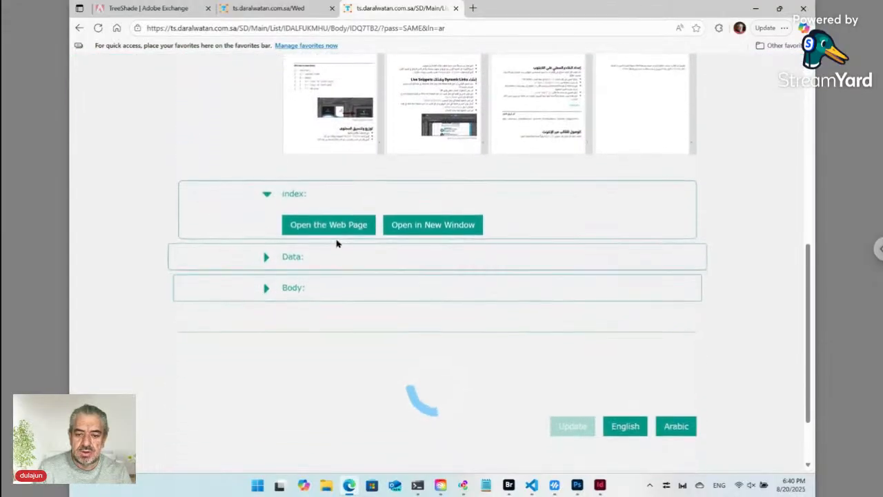
left_click(306, 225)
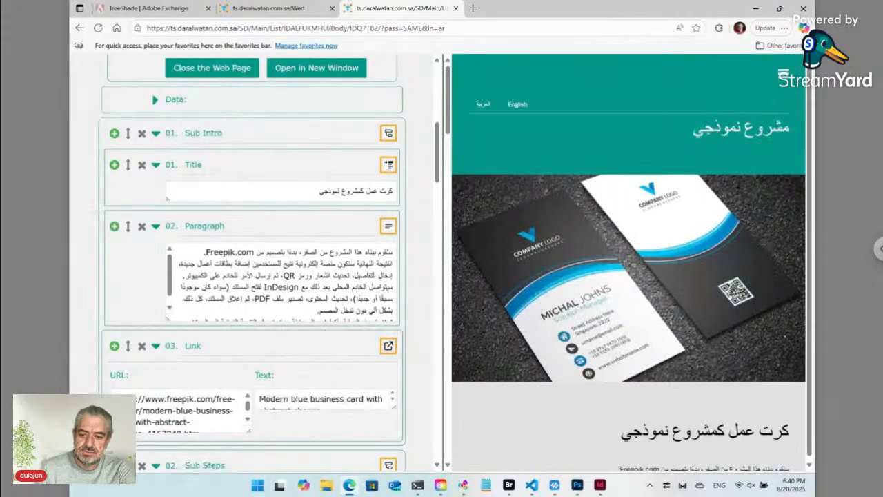
Look through the Arabic web page and reveal the "بناء ملف InDesign" title's item in the form
scroll(607, 294, "down", 4)
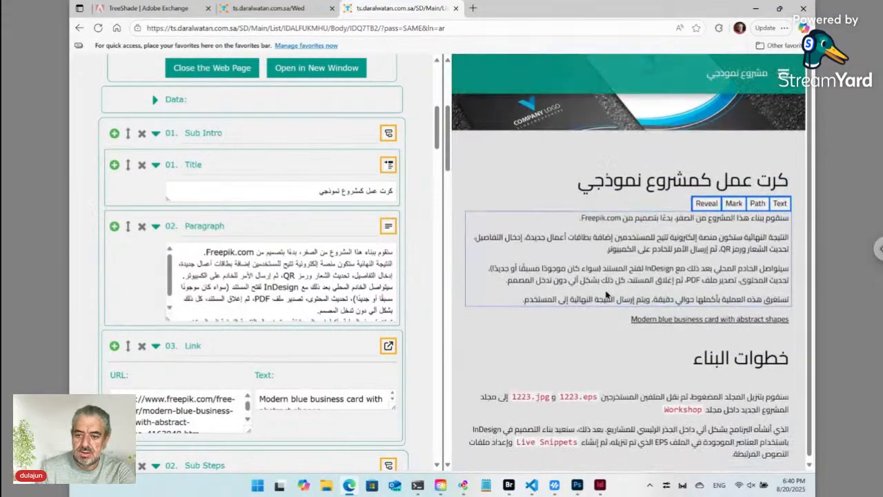
scroll(607, 294, "down", 10)
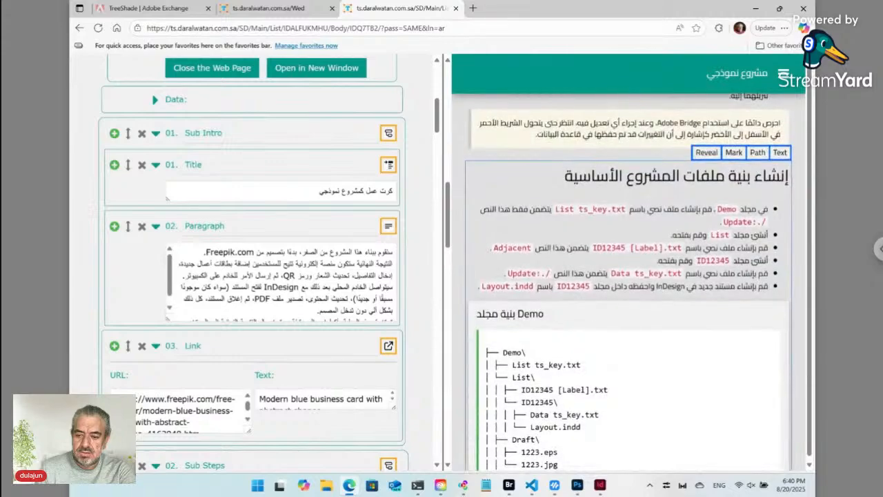
scroll(607, 294, "down", 5)
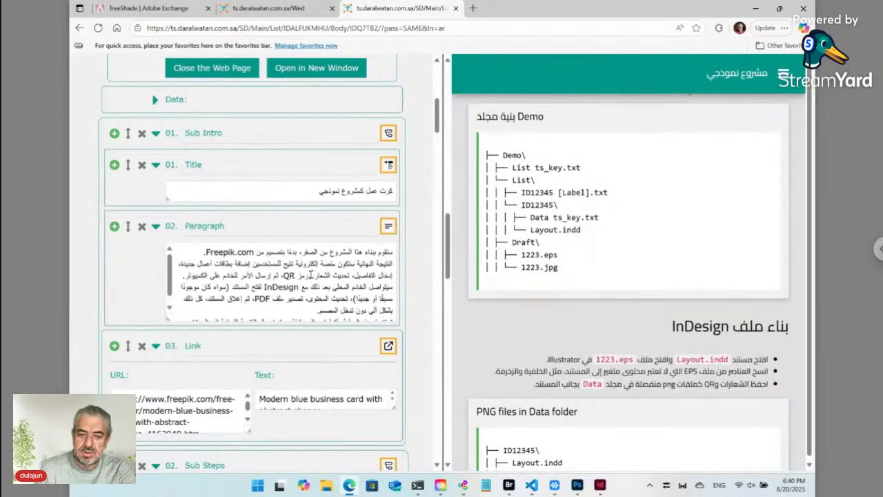
mouse_move(745, 329)
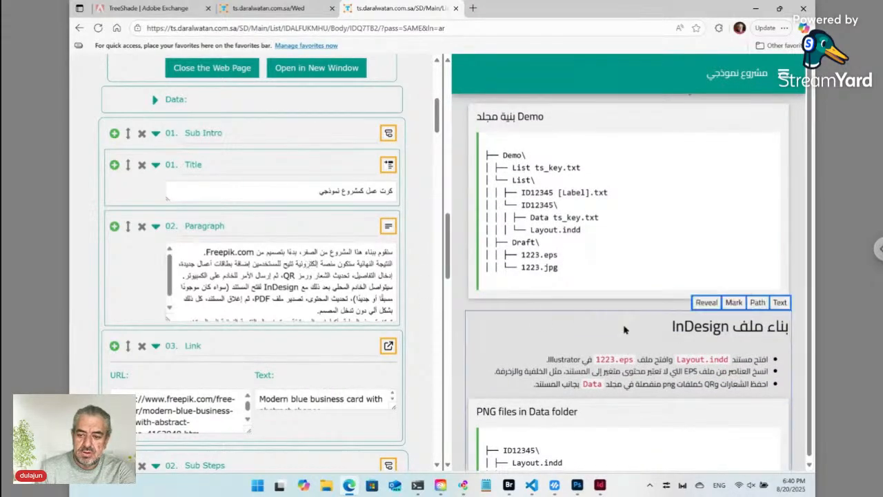
left_click(705, 305)
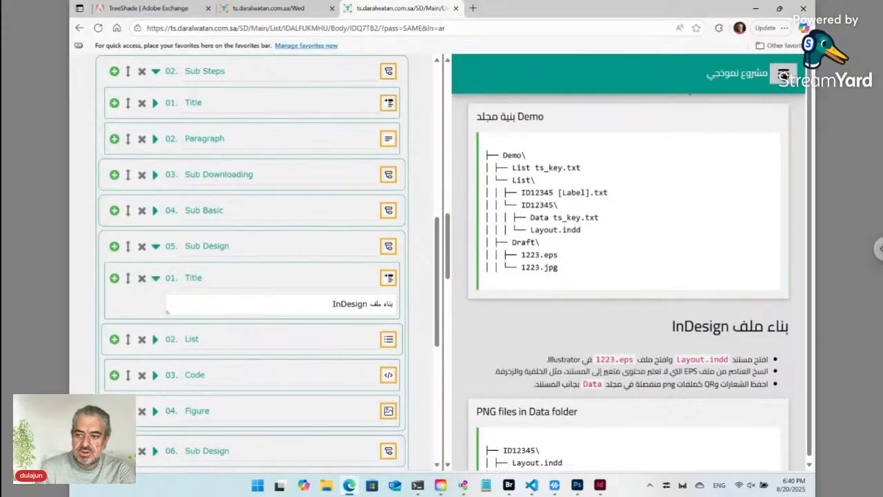
Open the Arabic page's navigation menu, look through its section links and close it
left_click(783, 74)
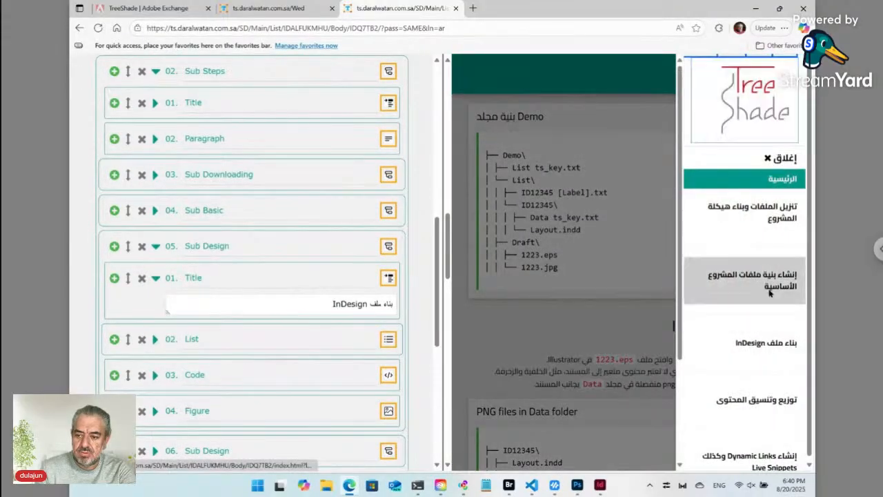
scroll(771, 293, "down", 2)
scroll(770, 294, "up", 2)
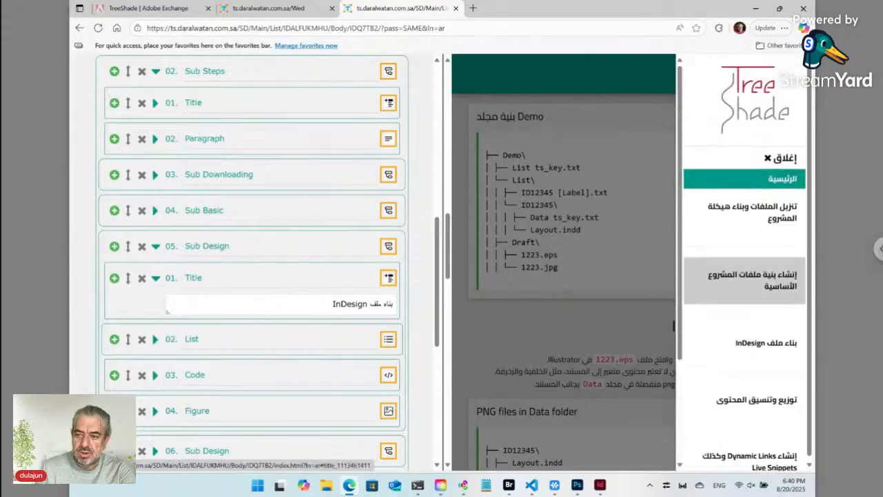
left_click(770, 160)
Return to the start of the web page preview and switch the page language to English
scroll(718, 124, "up", 10)
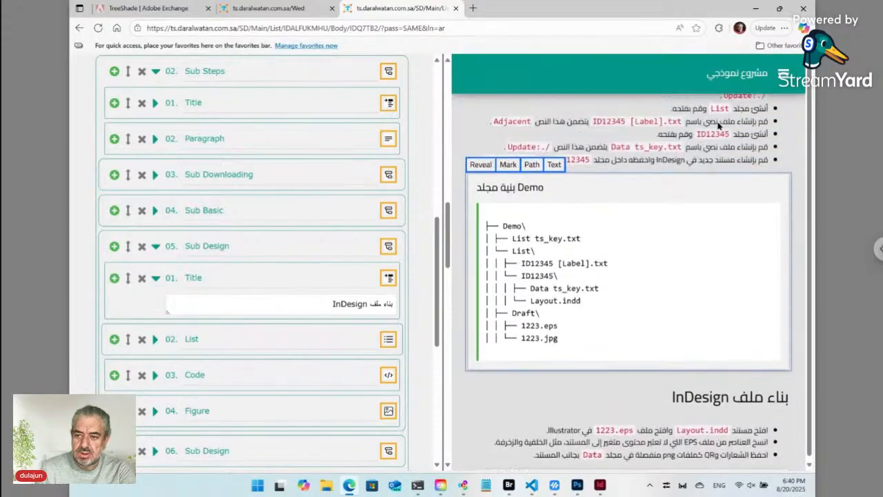
scroll(717, 125, "up", 5)
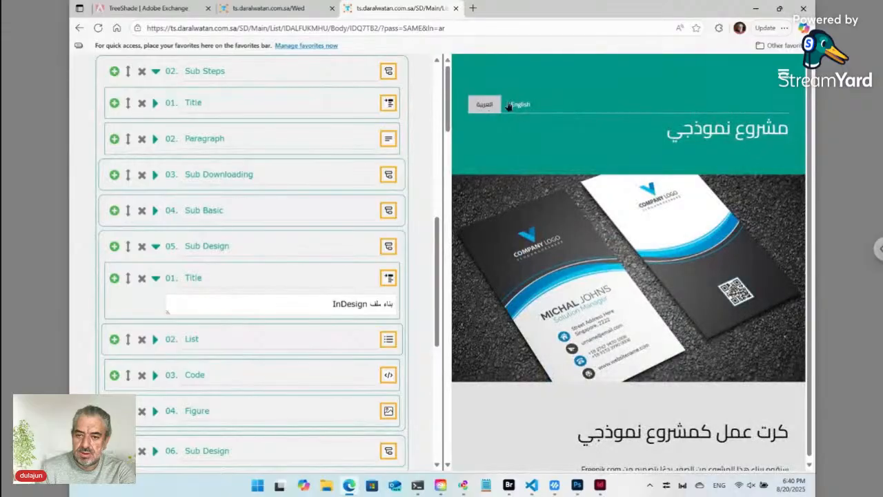
left_click(520, 104)
Reveal the form item for the "Creating the Basic Template Structure" heading and place the cursor in its Arabic title text
scroll(558, 405, "down", 10)
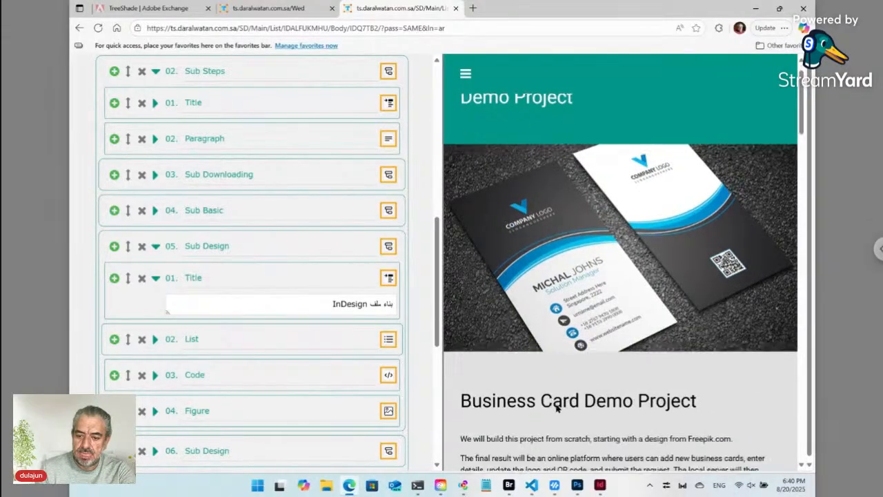
scroll(556, 409, "down", 1)
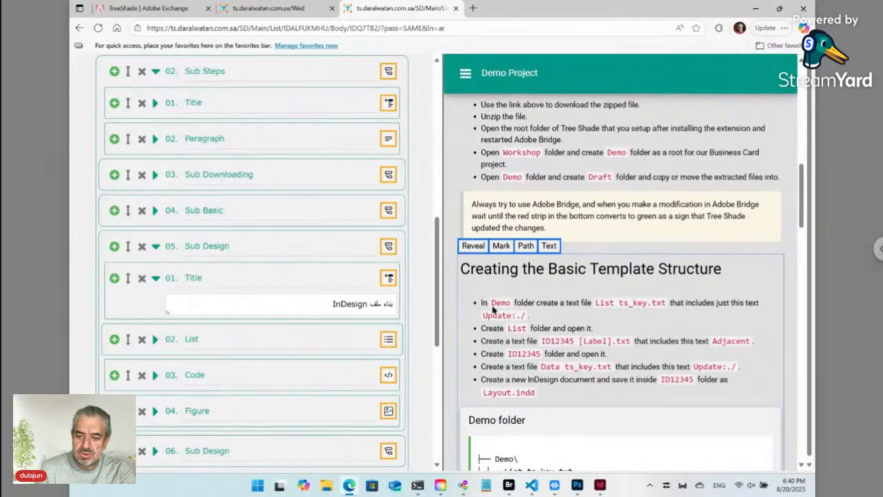
left_click(474, 249)
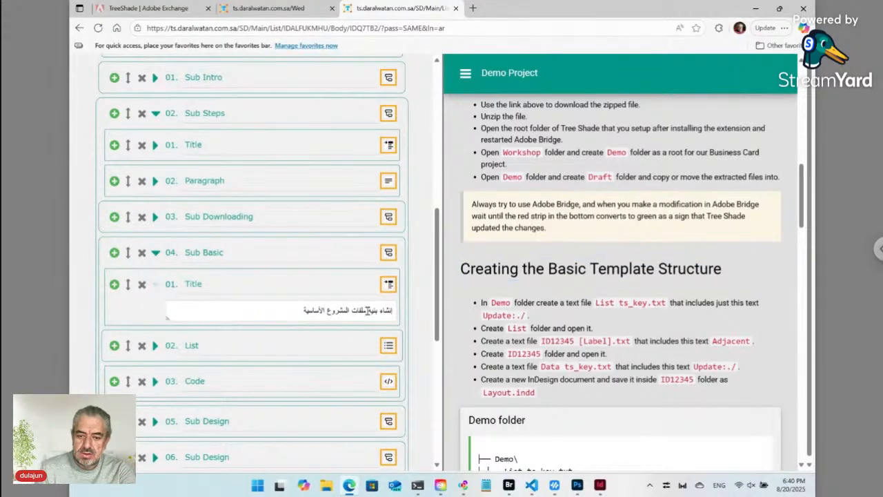
left_click(369, 311)
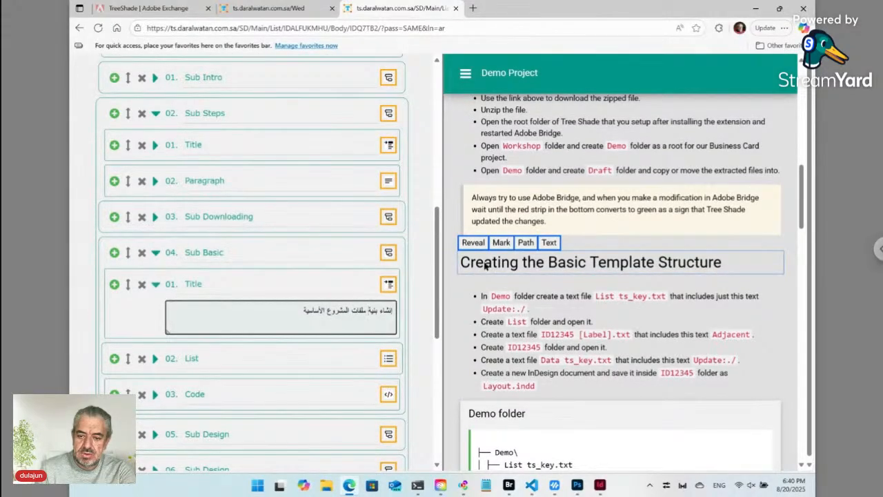
Find the "Building InDesign Document" heading on the English page and reveal its item in the Arabic form
scroll(490, 276, "down", 5)
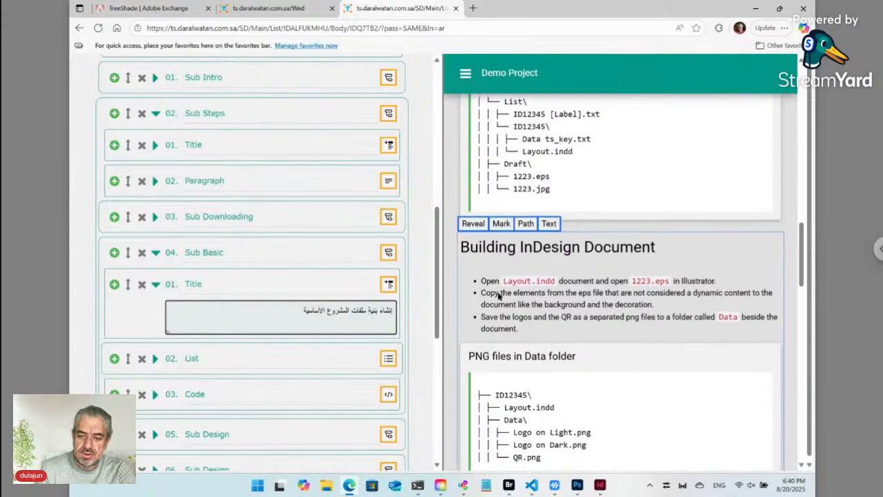
left_click(473, 228)
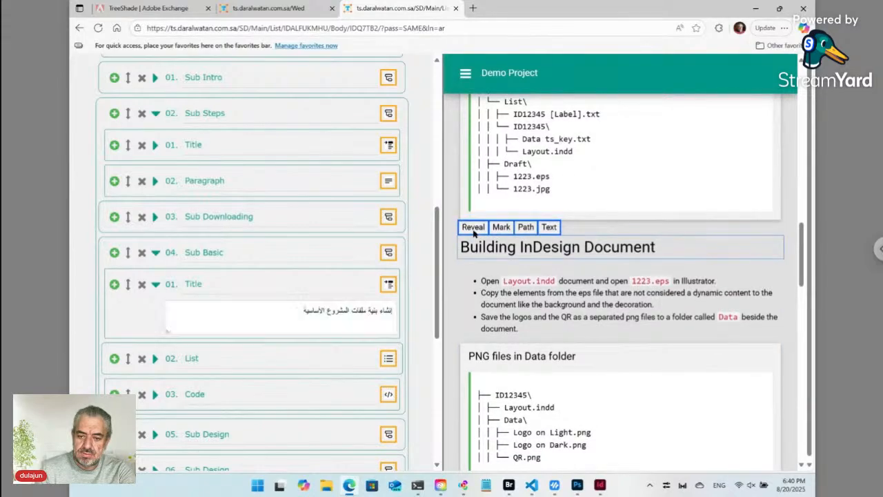
left_click(473, 230)
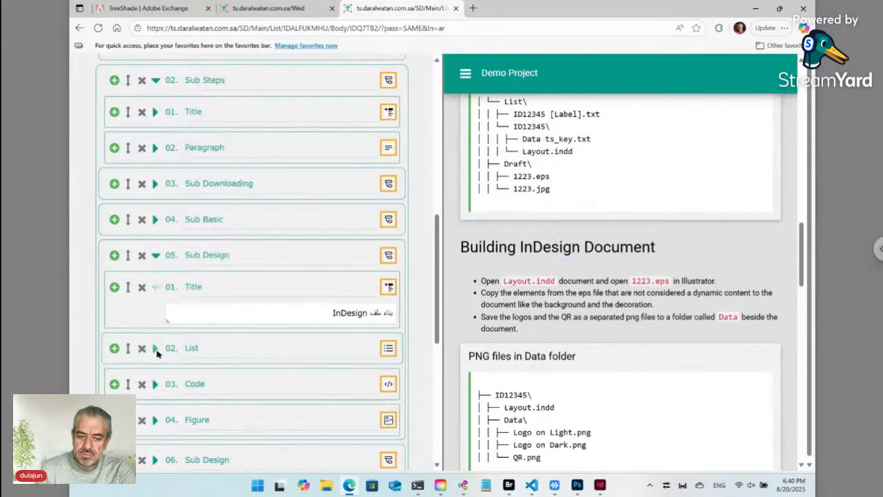
Expand the List item and its Chunk under the fifth item, Sub Design, and examine the Arabic bullet text
left_click(155, 348)
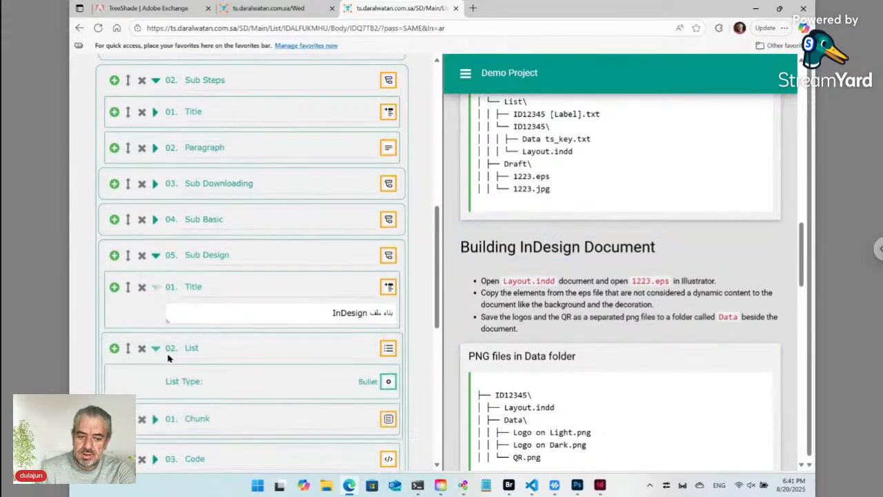
left_click(155, 419)
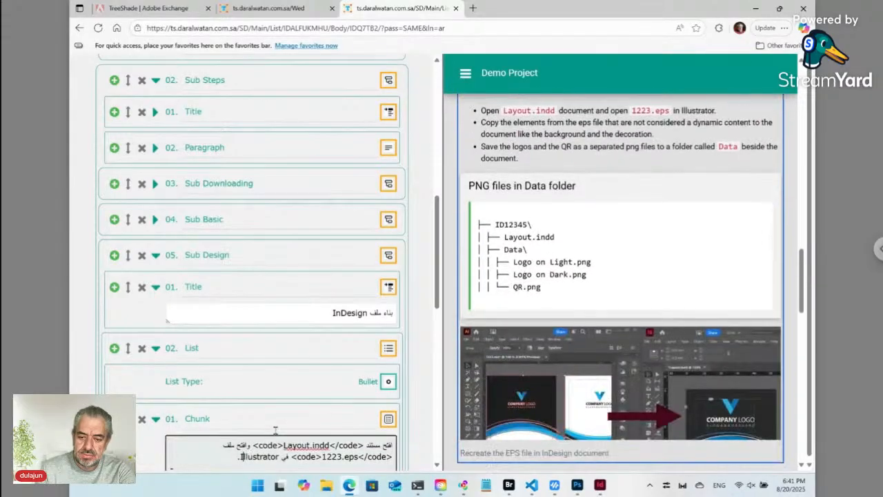
scroll(278, 433, "down", 3)
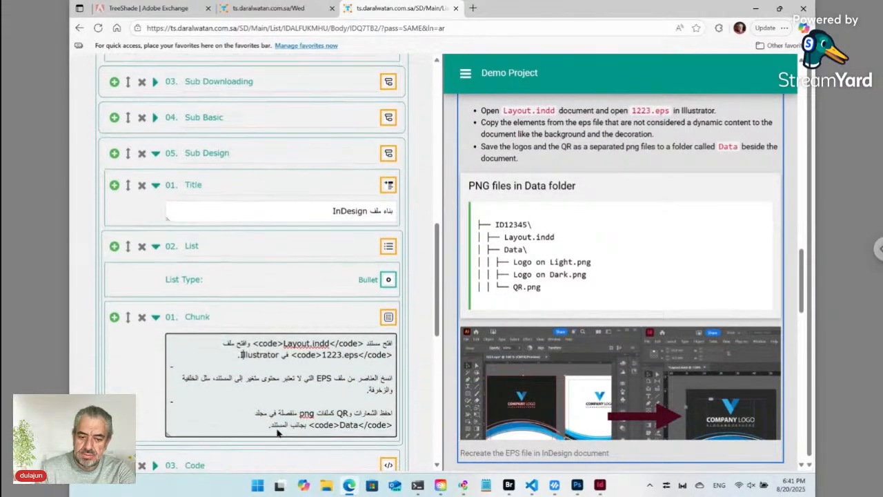
scroll(287, 388, "down", 6)
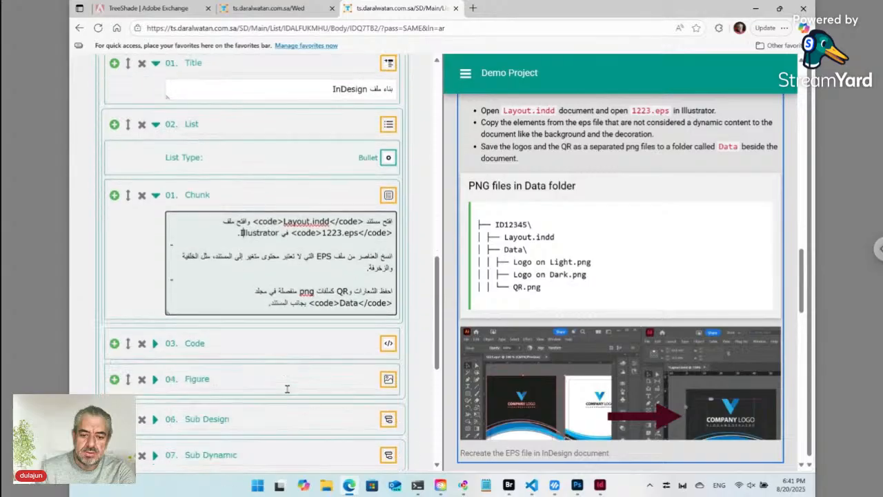